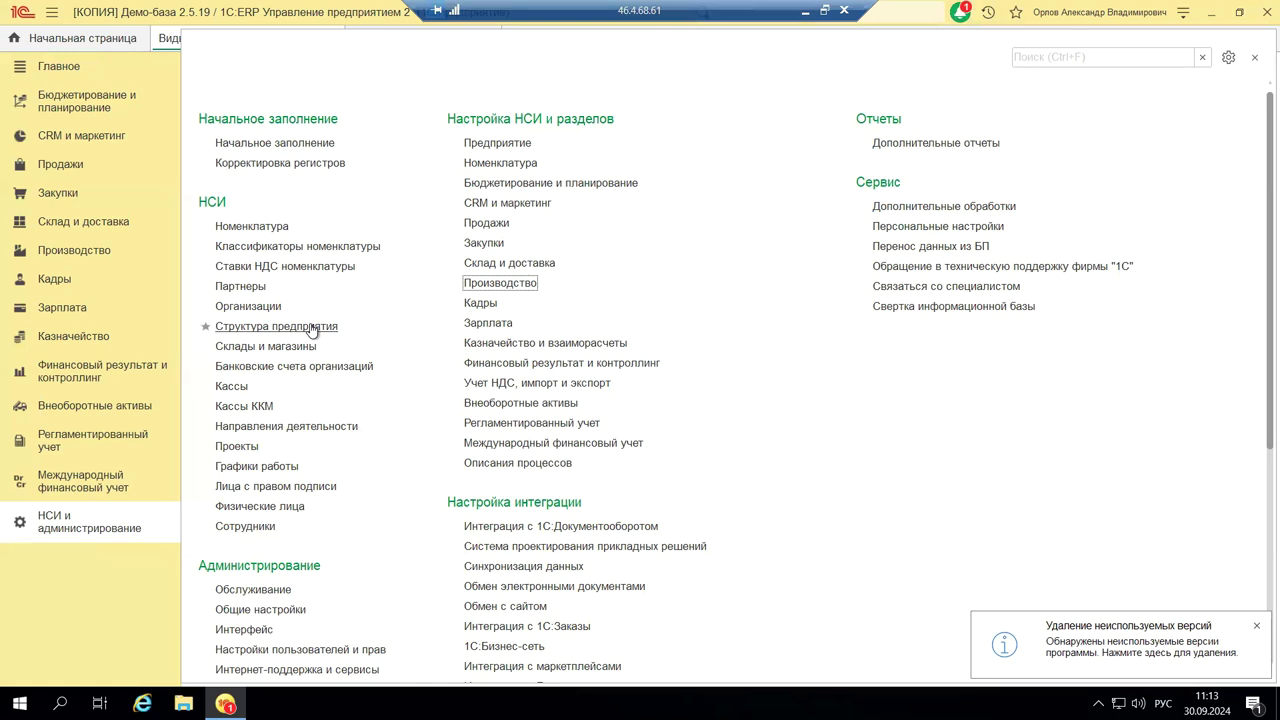
- Open the enterprise structure, expand Производственное направление down to Производство мебели, and open the Диспетчерская department card
click(311, 330)
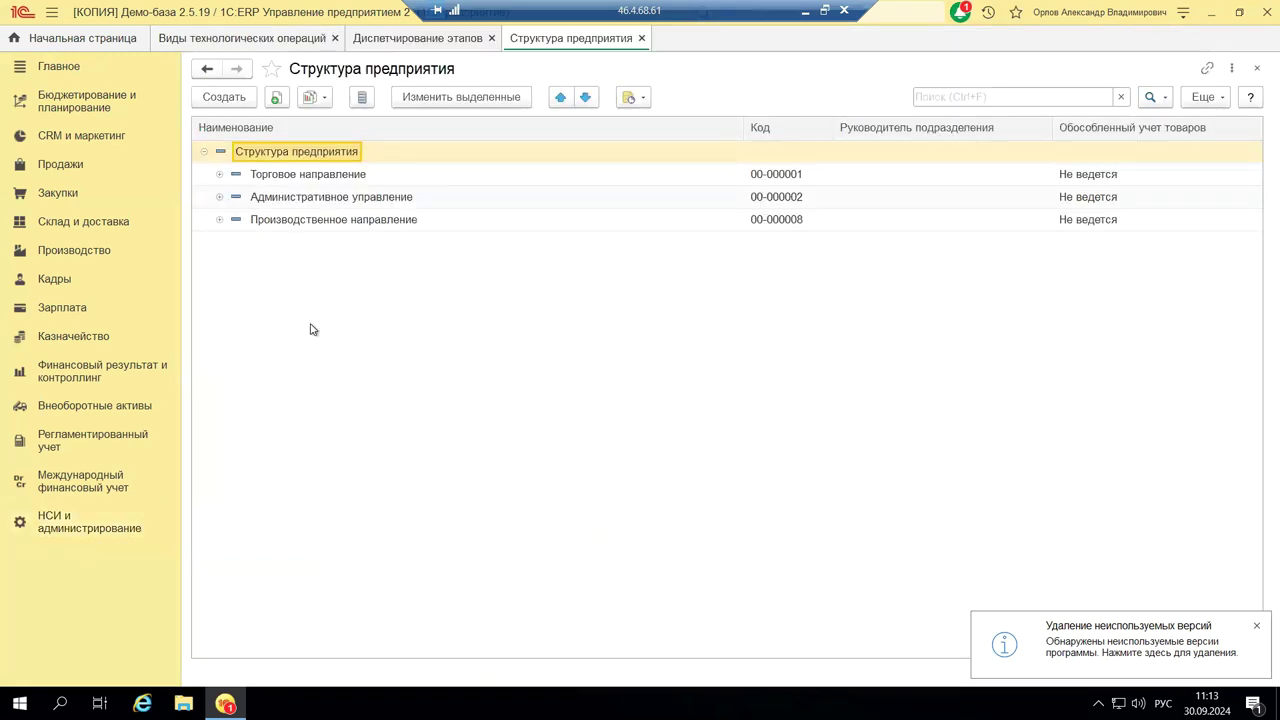
click(220, 221)
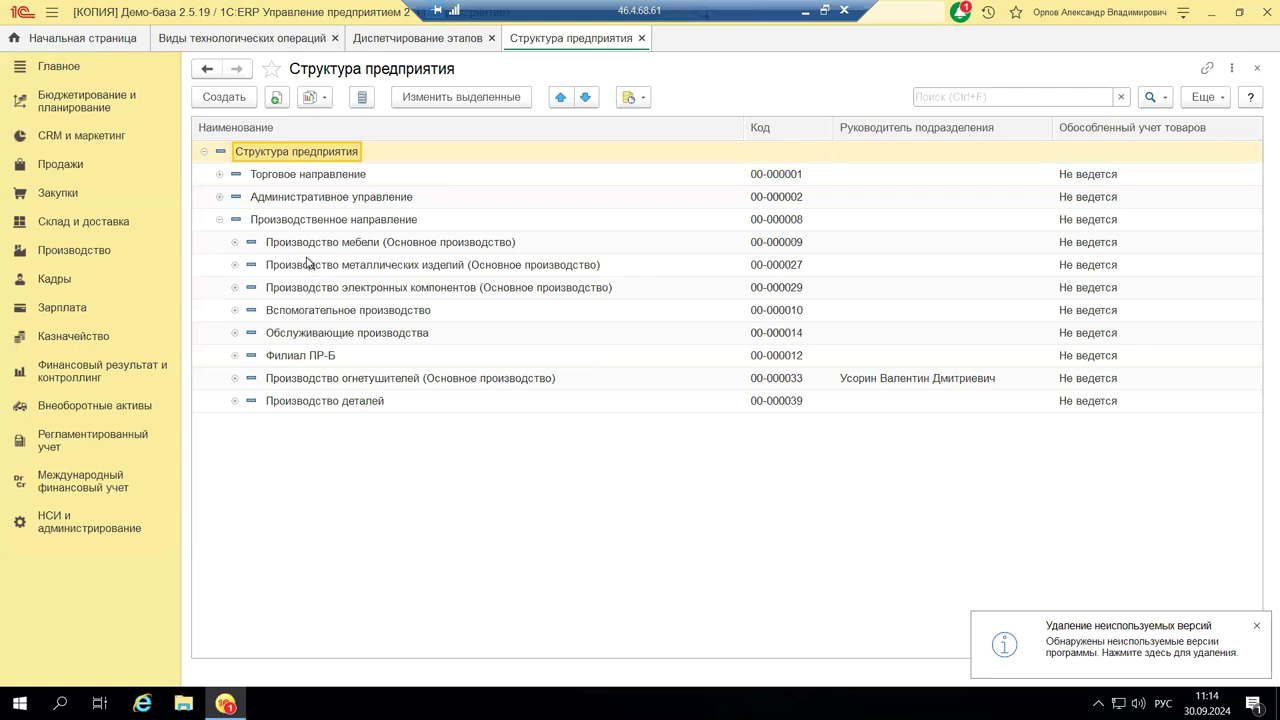
click(235, 243)
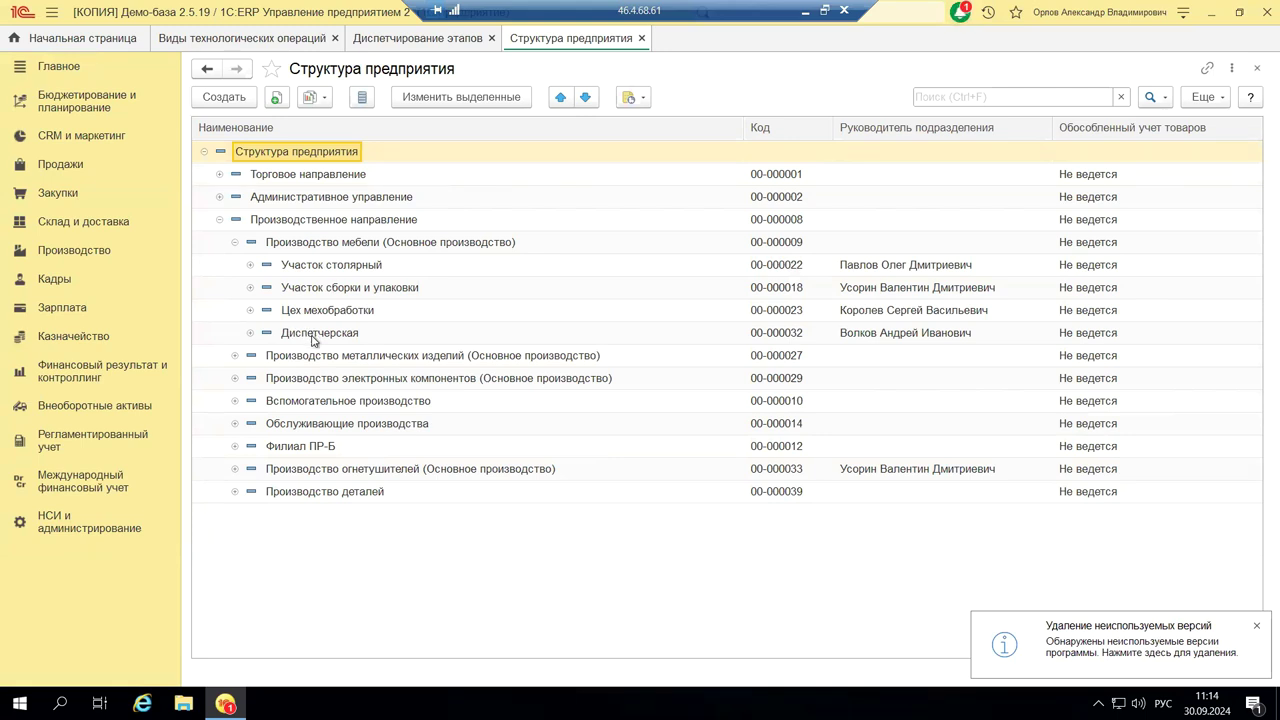
click(250, 334)
double_click(337, 333)
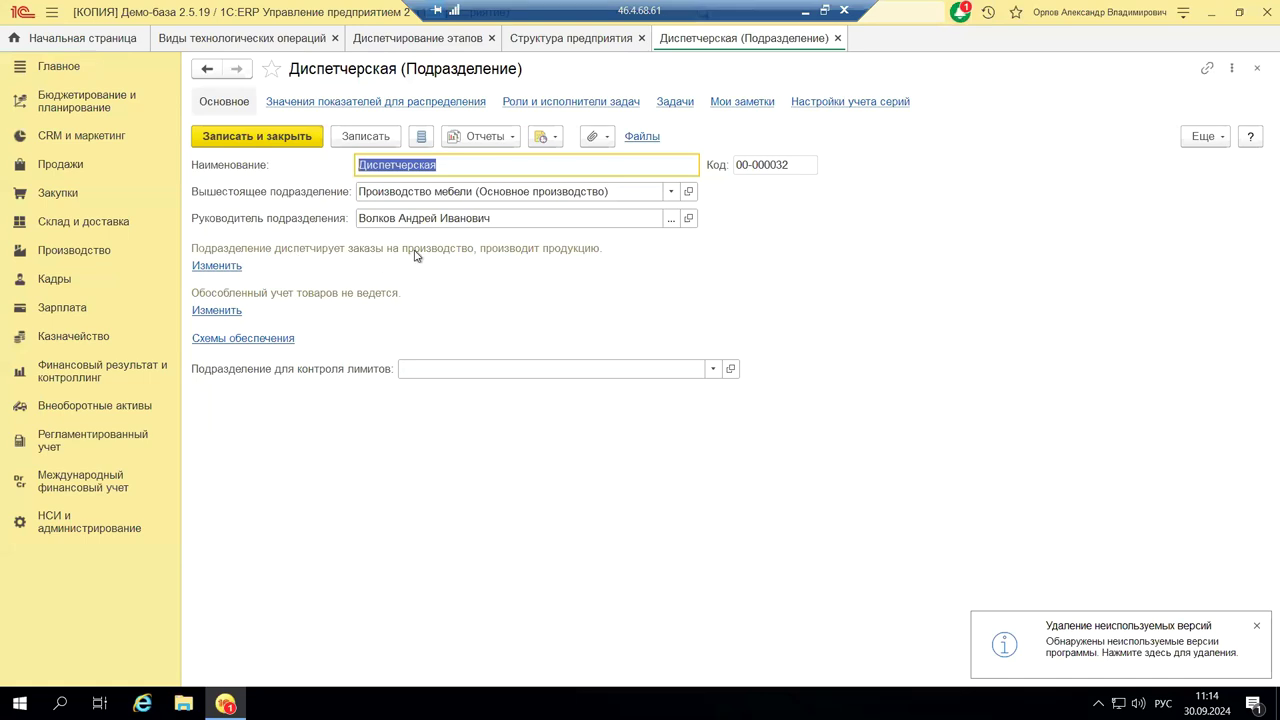
- Review the Диспетчерская department's production parameters, including order-based production and employee work accounting, and close its card
click(211, 268)
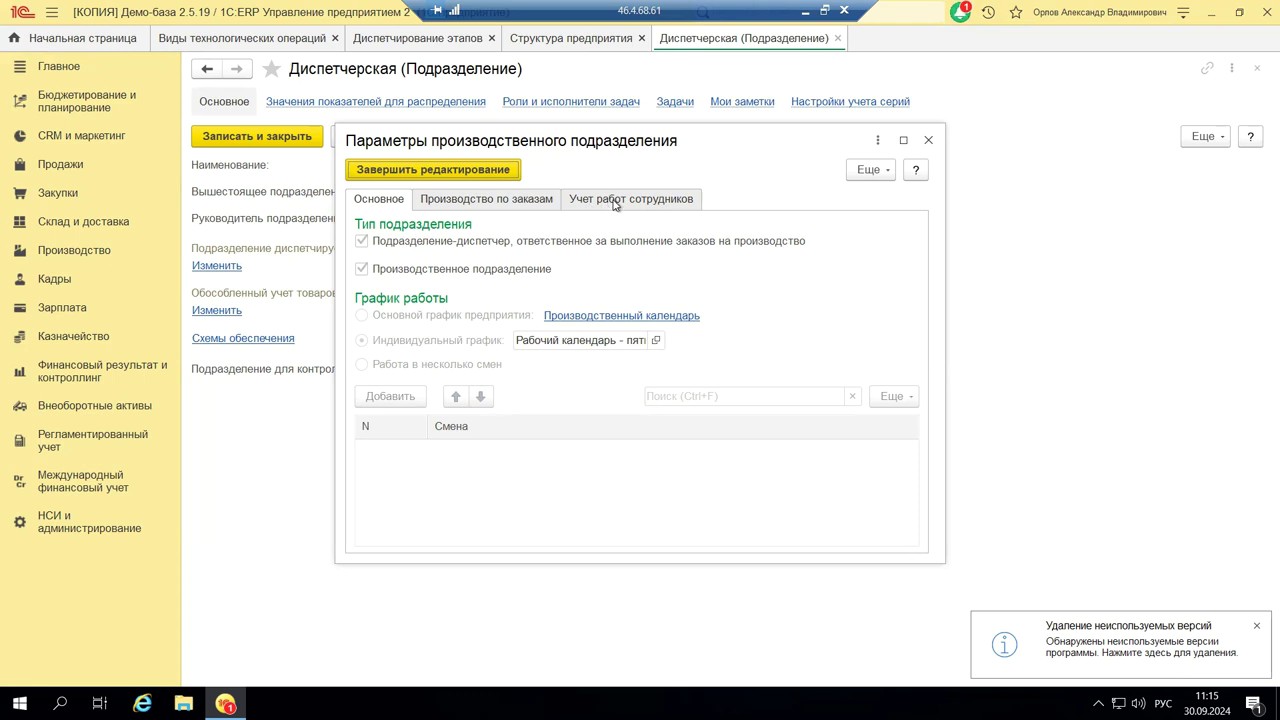
click(494, 204)
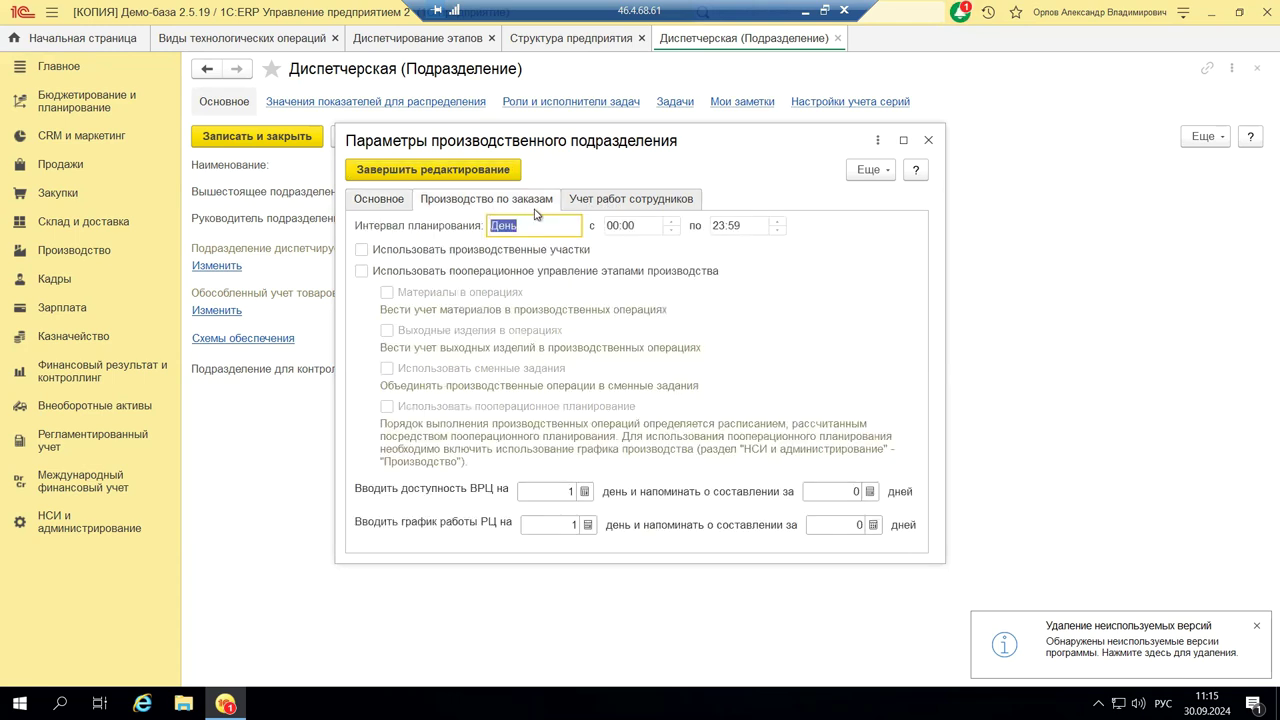
click(594, 203)
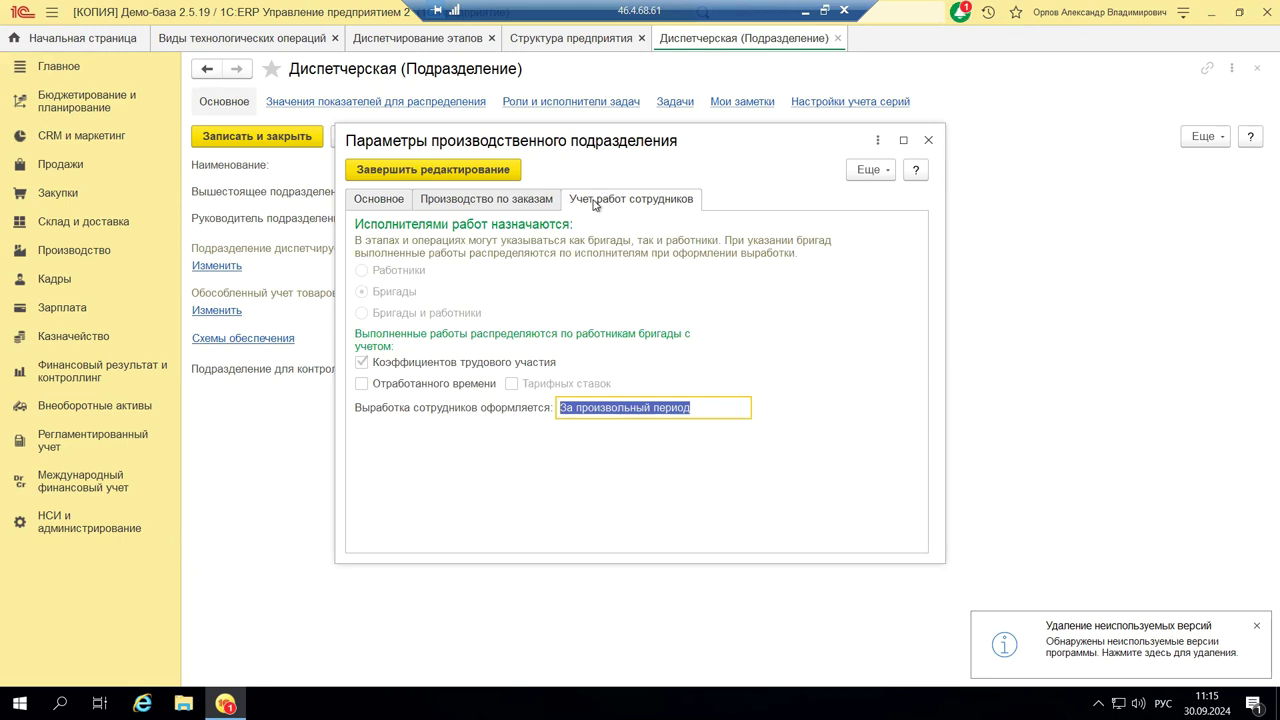
click(928, 142)
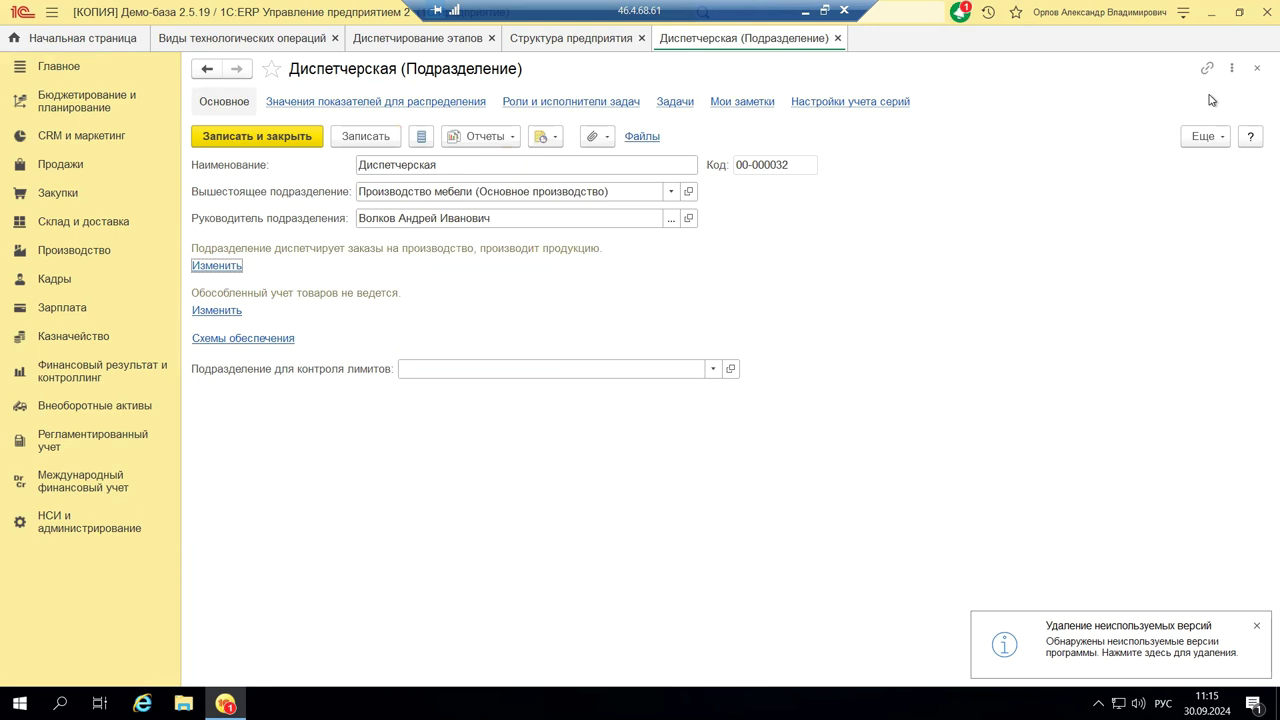
click(1257, 67)
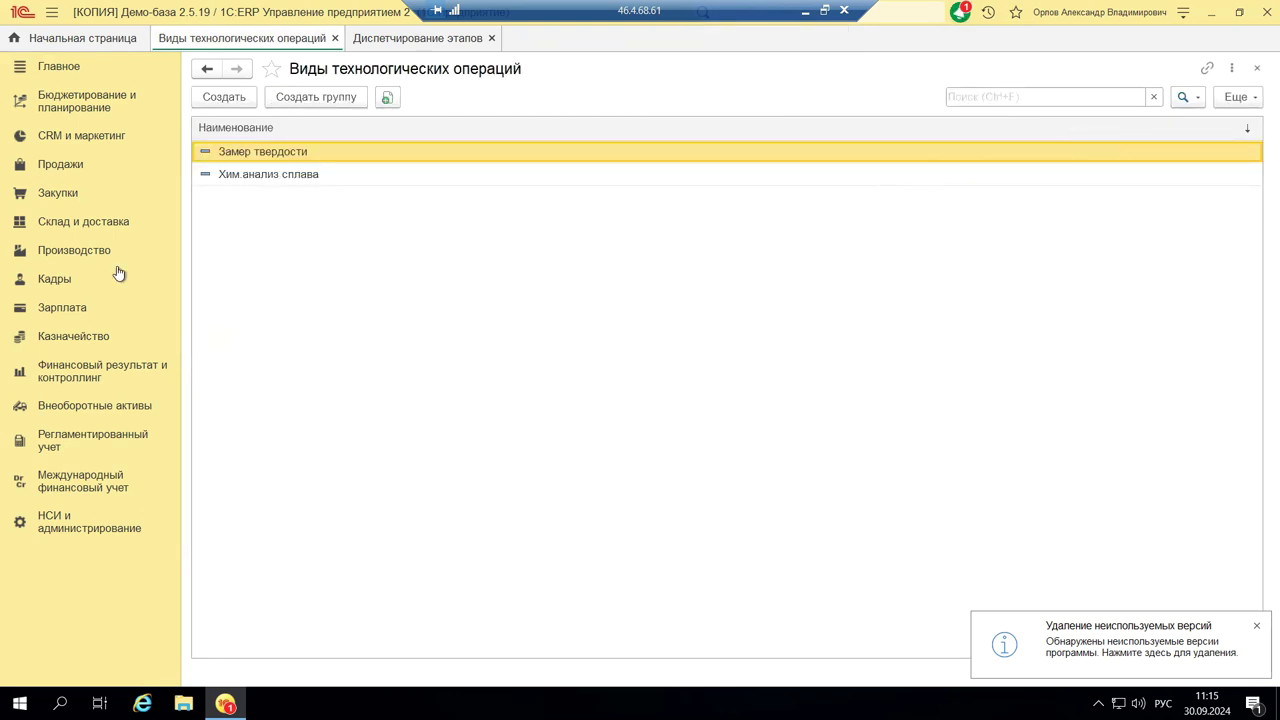
- In the administration settings for Производство, set labour cost accounting to Сотрудников
click(93, 530)
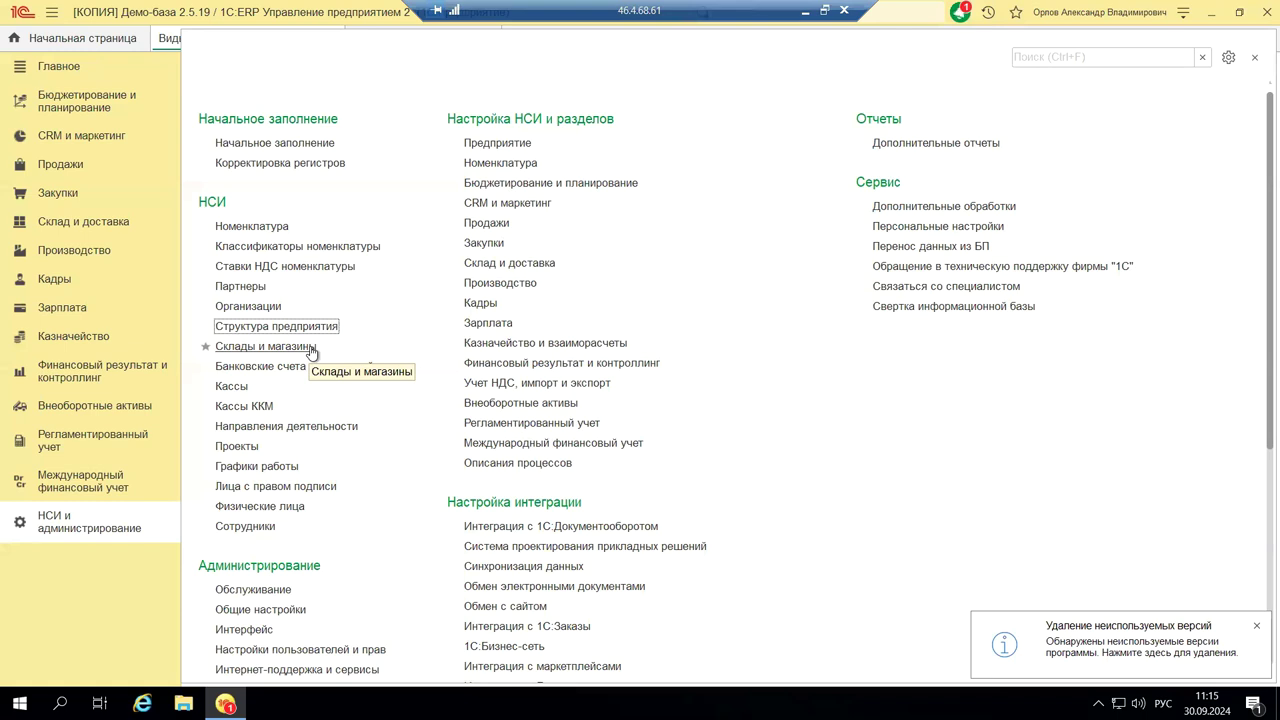
click(528, 288)
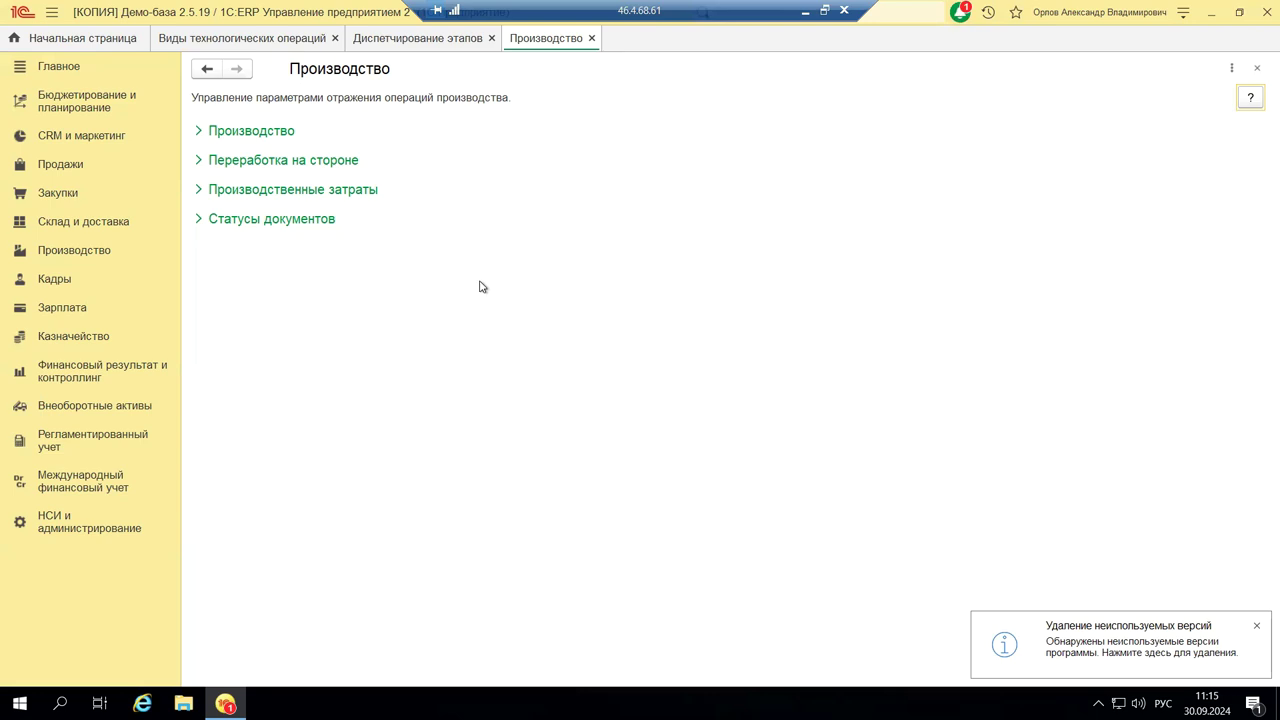
click(209, 133)
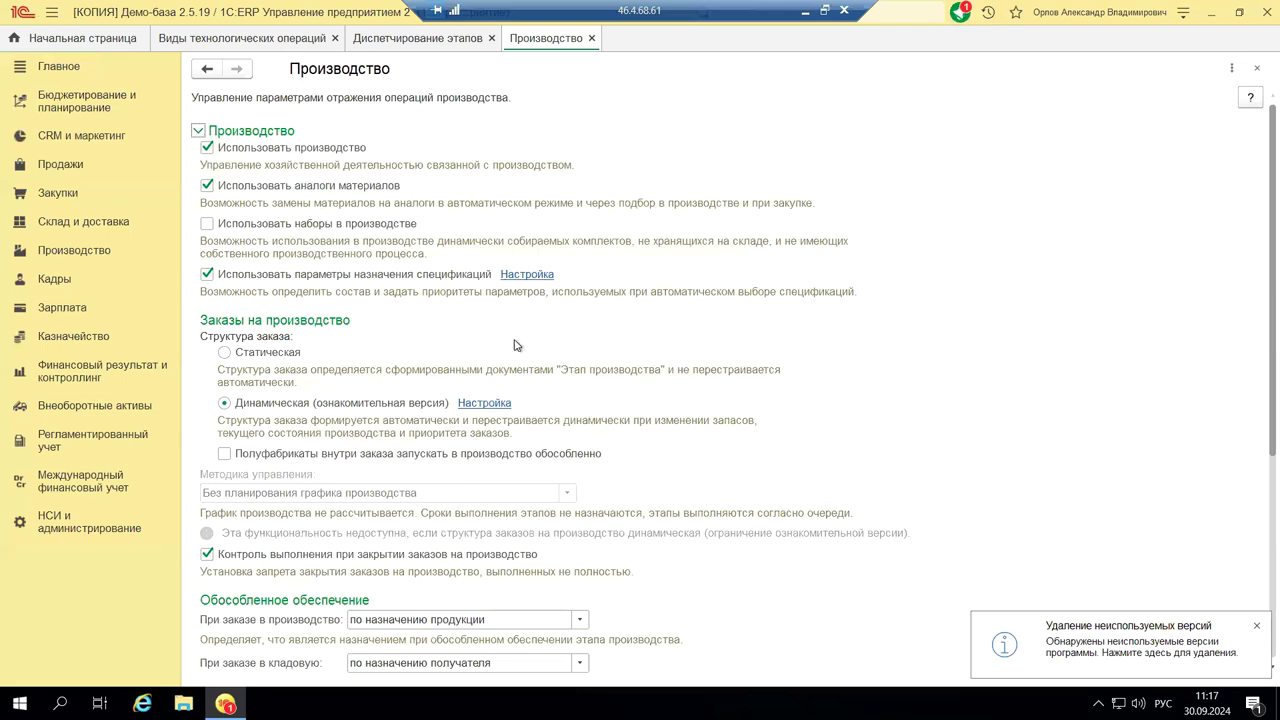
scroll(588, 399, down, 6)
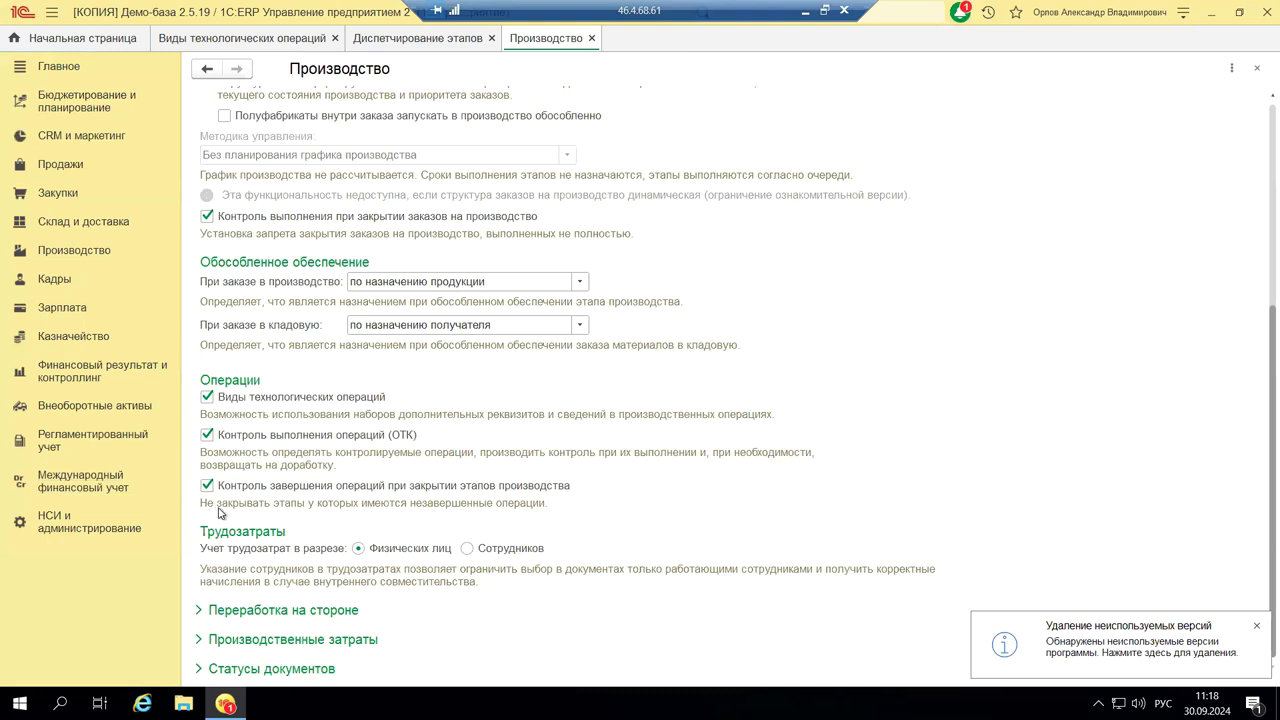
scroll(250, 466, up, 5)
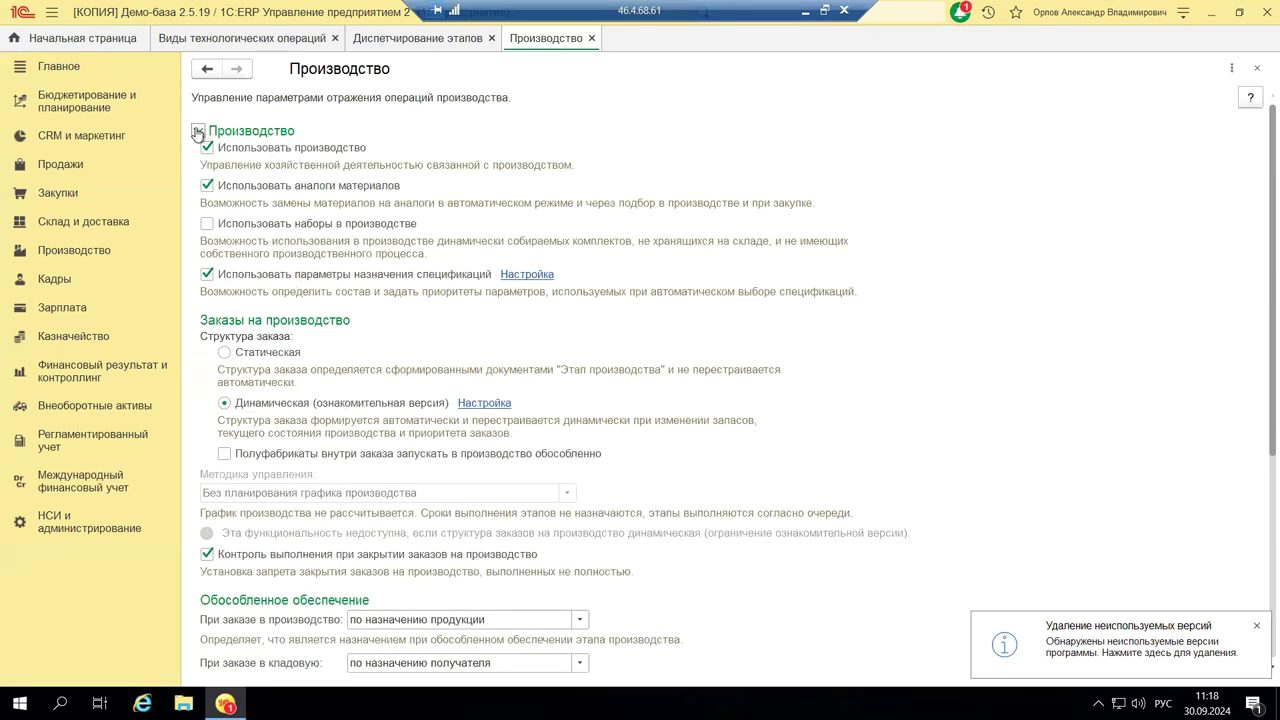
scroll(262, 480, down, 5)
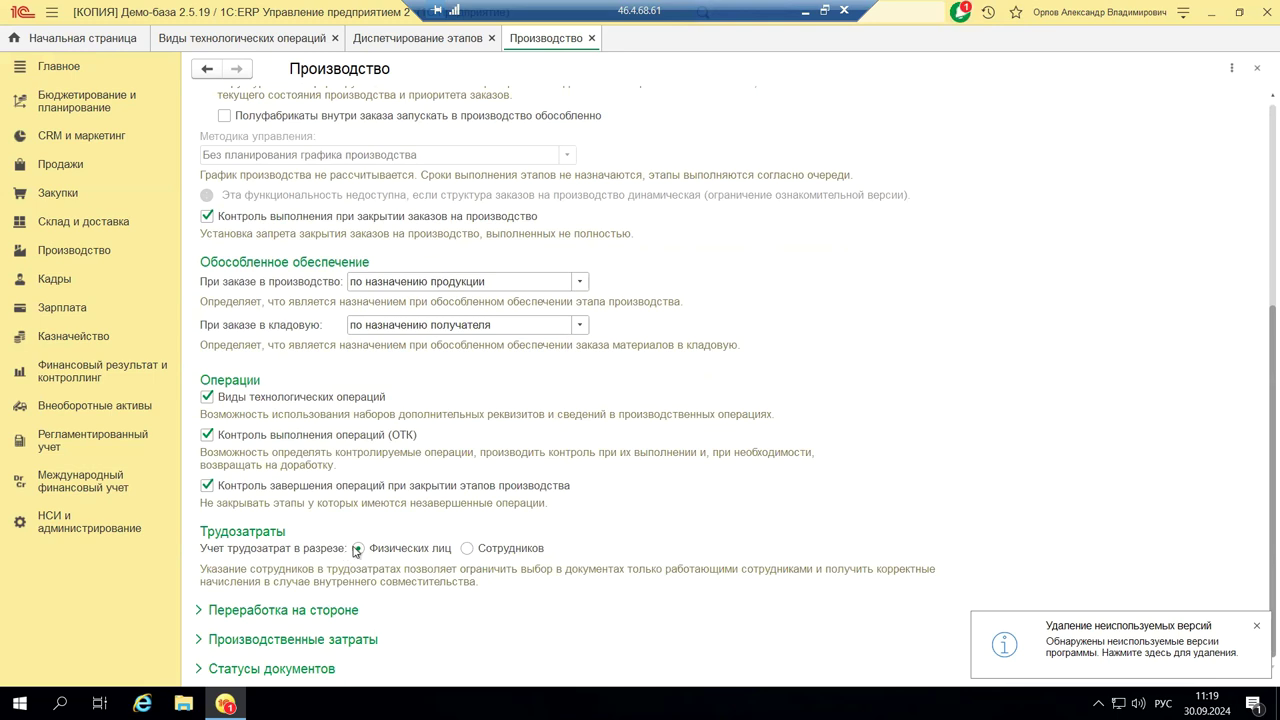
click(466, 549)
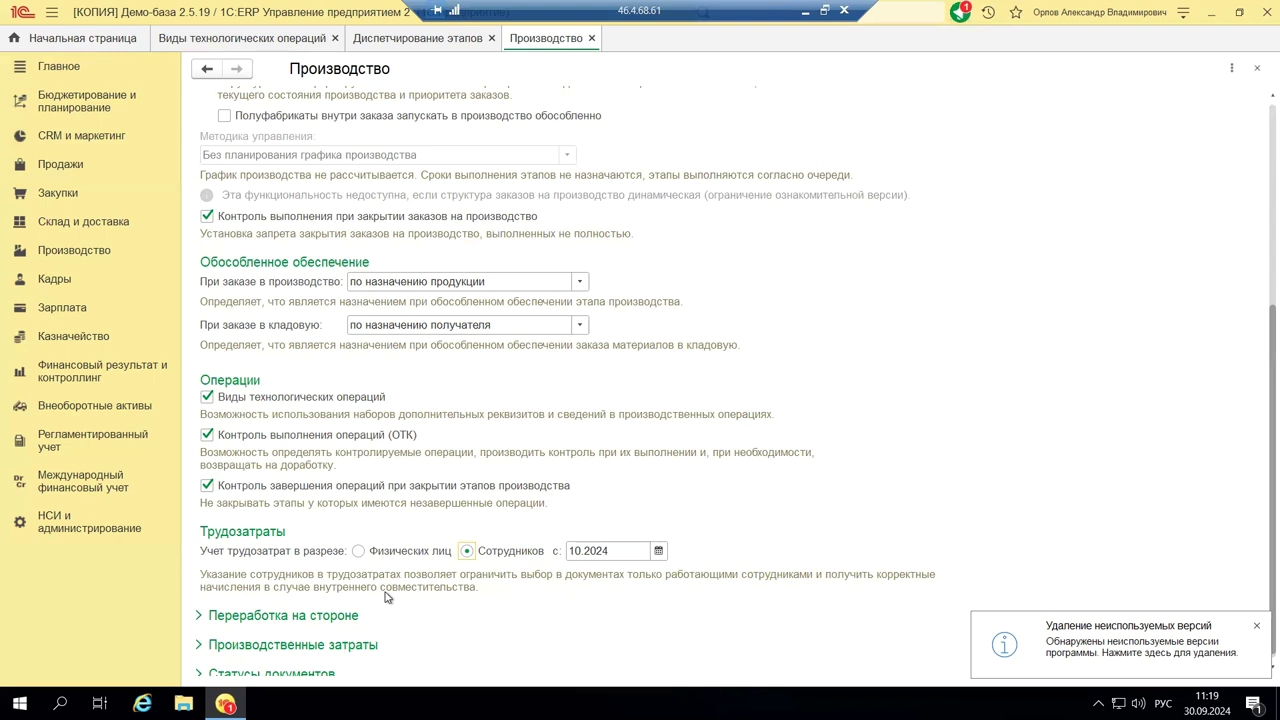
- Disable Производство на стороне (версия 2.4) under Переработка на стороне and close the production settings
scroll(343, 588, down, 1)
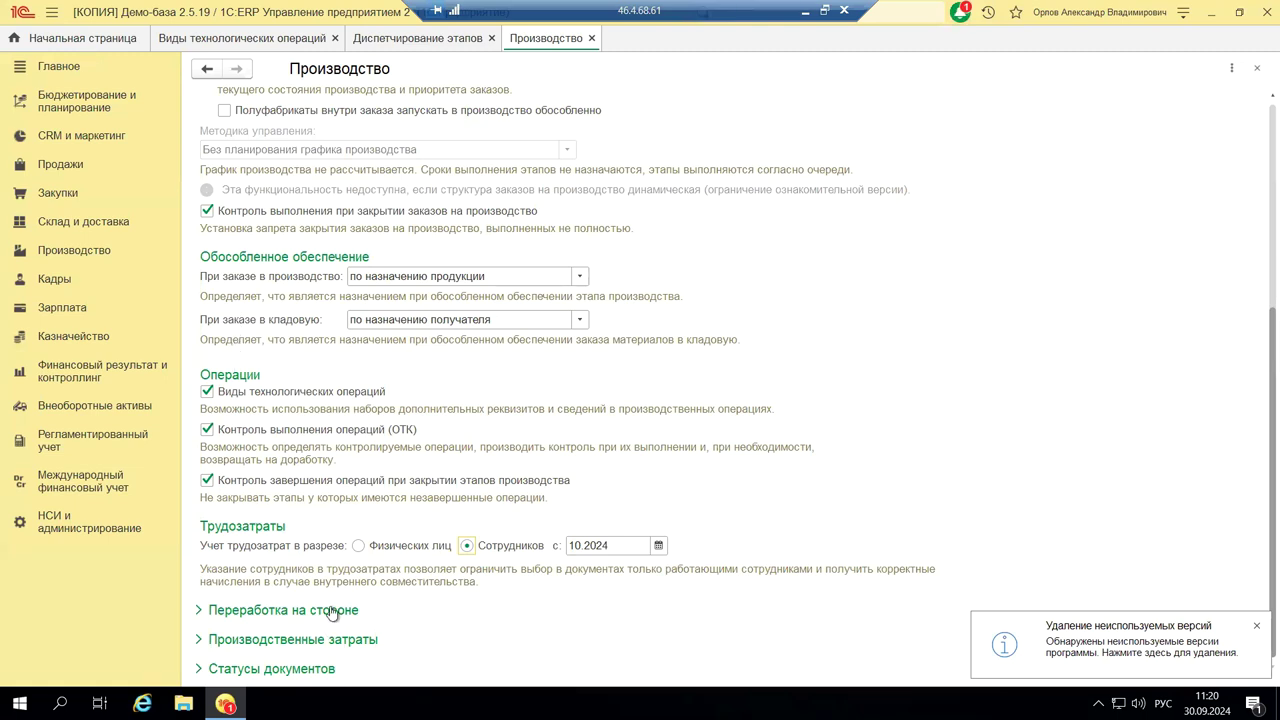
click(197, 611)
scroll(1040, 279, down, 5)
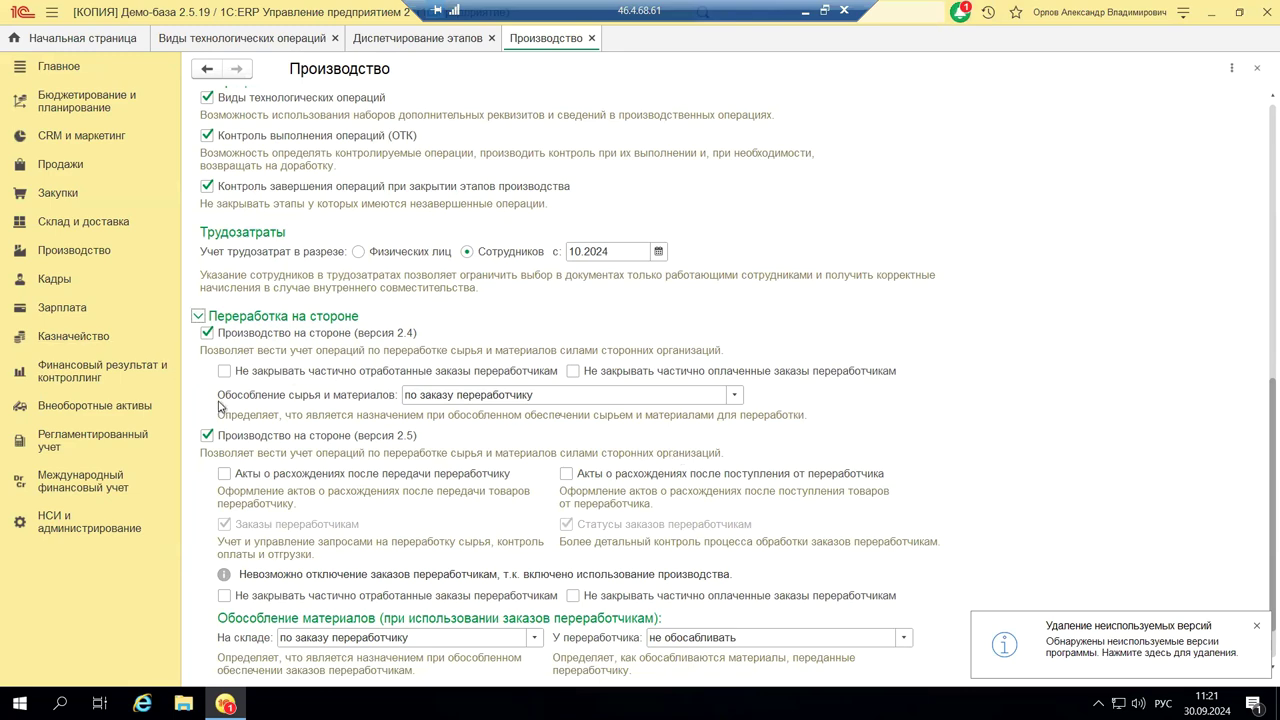
click(207, 332)
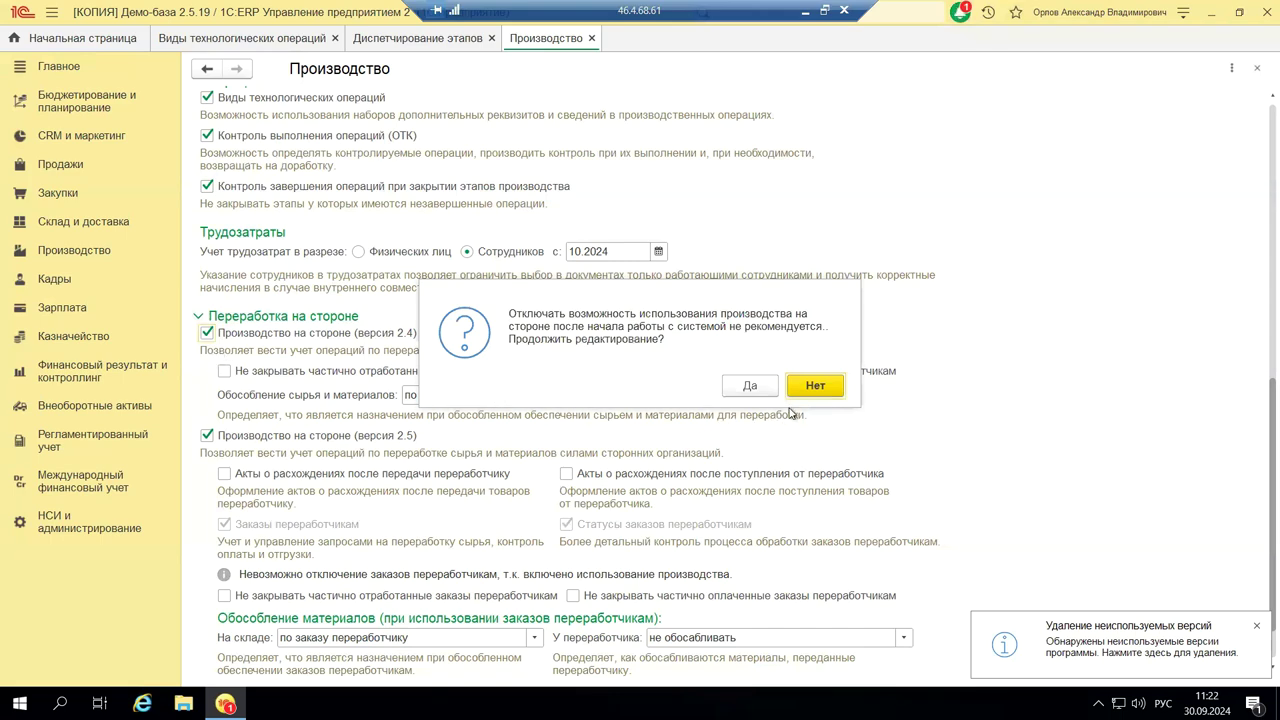
click(754, 388)
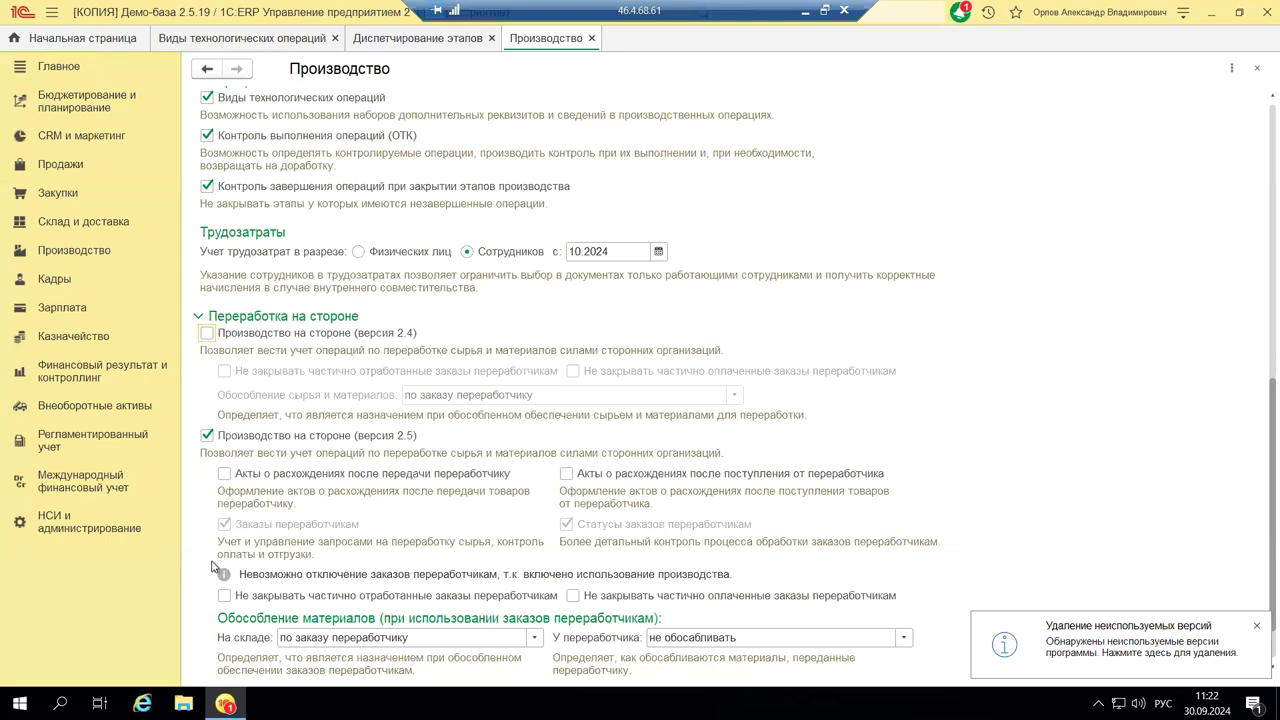
scroll(213, 567, down, 1)
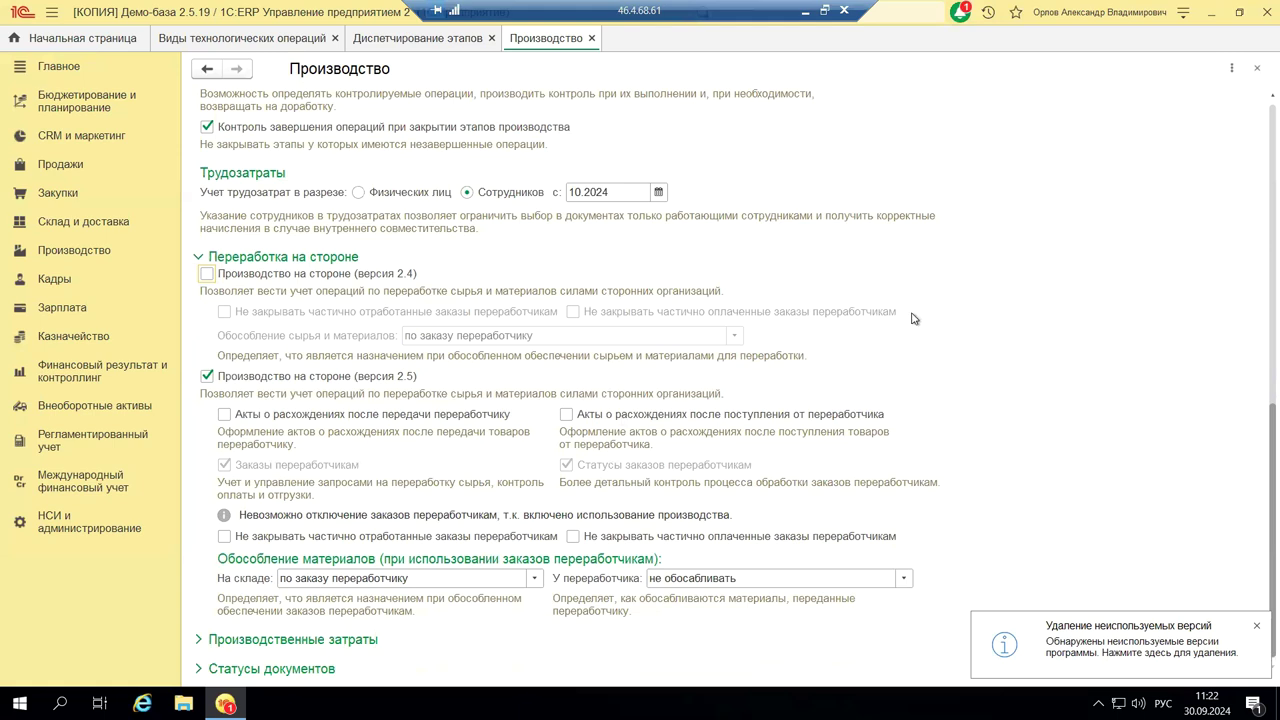
click(1255, 70)
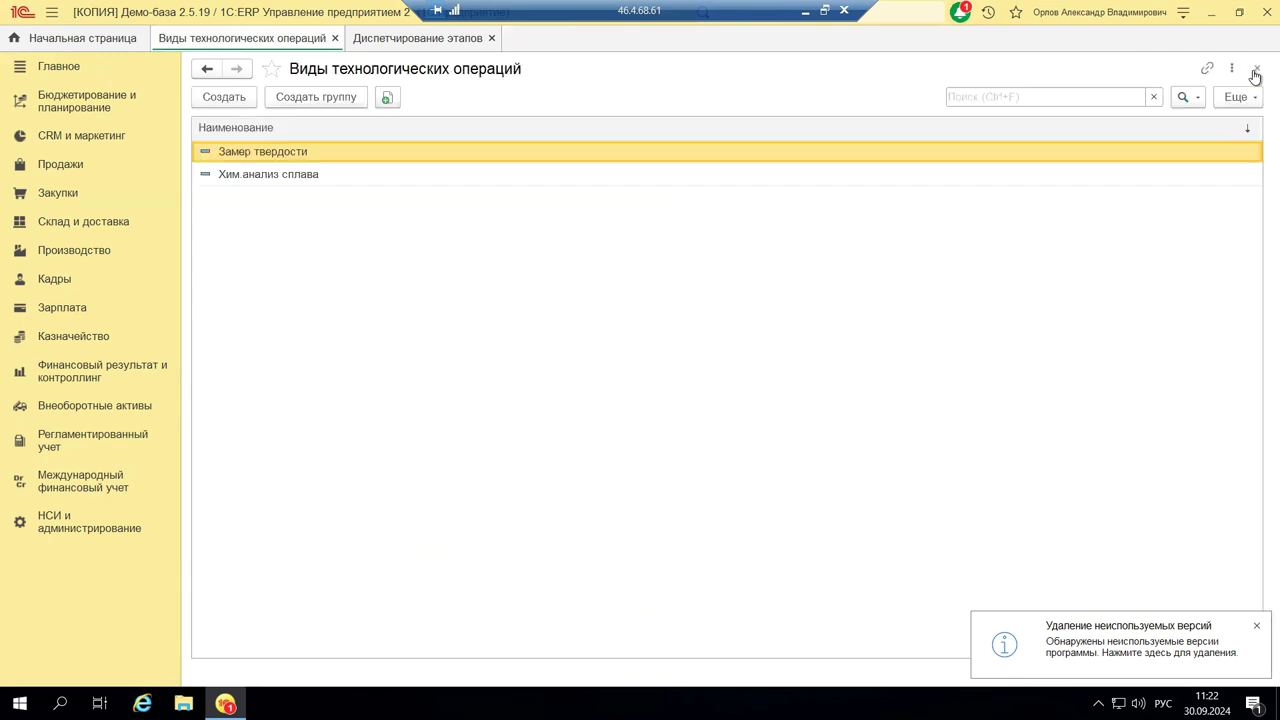
click(52, 522)
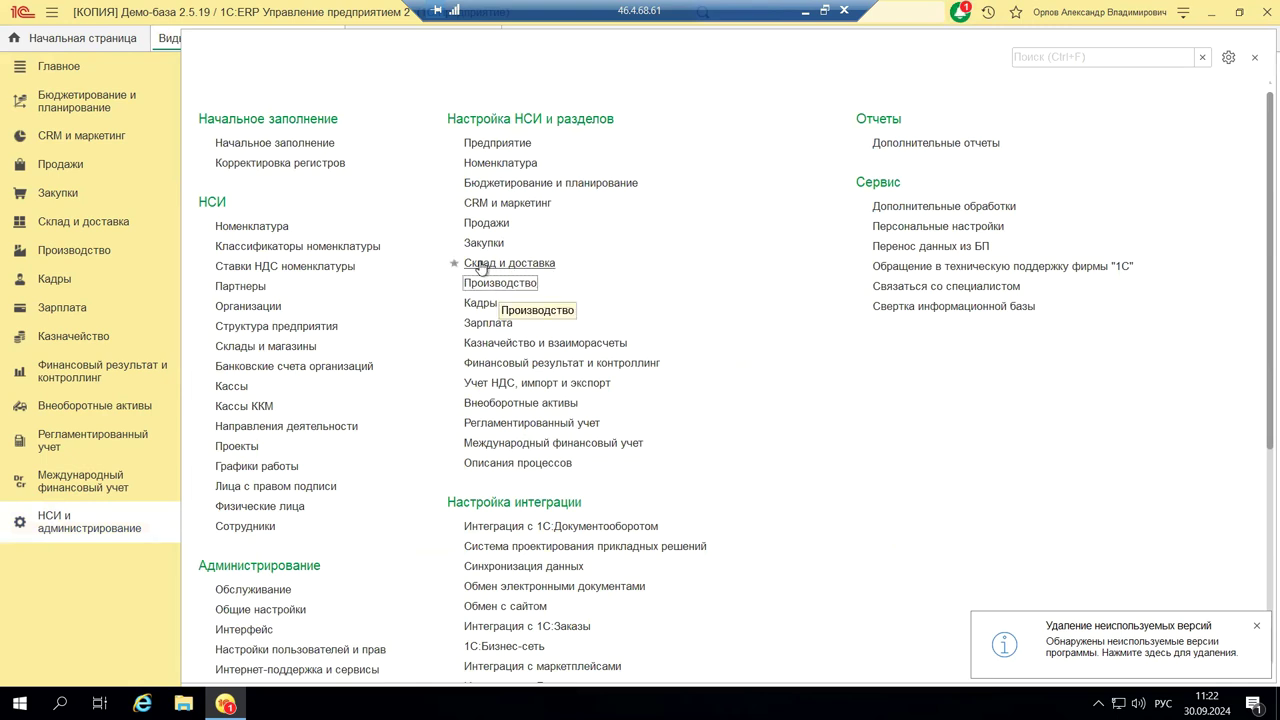
click(74, 251)
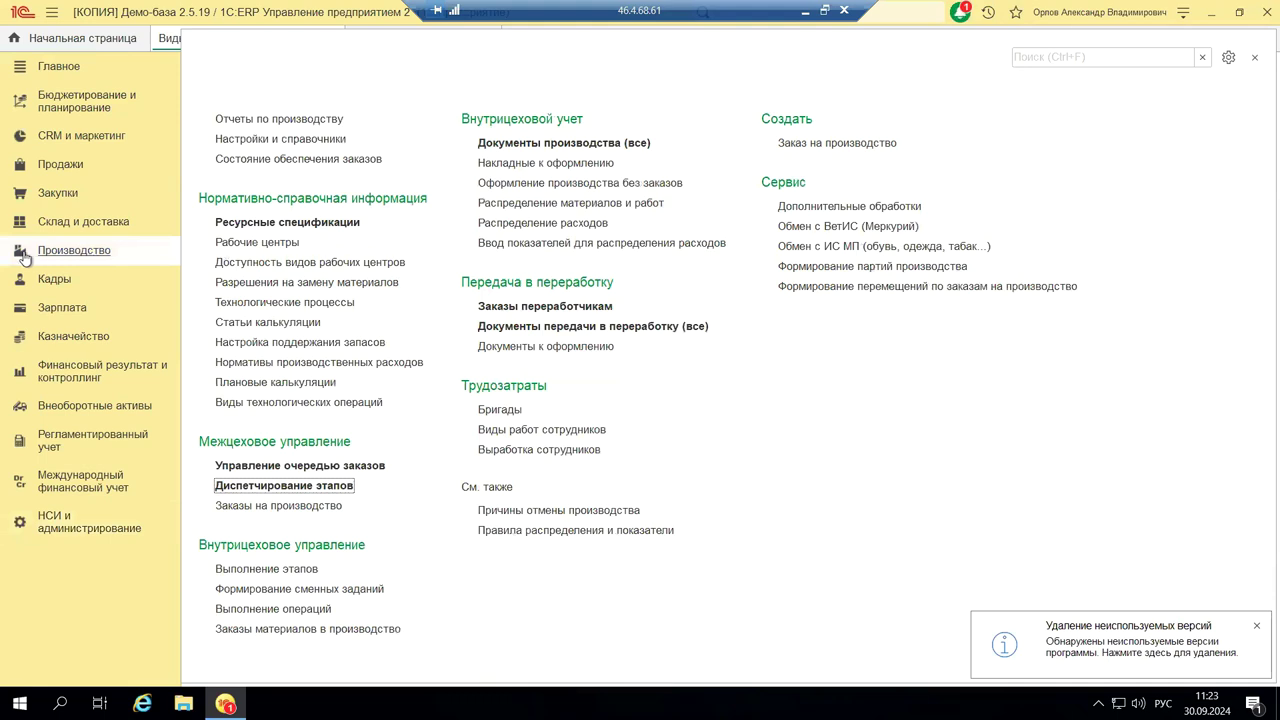
click(43, 165)
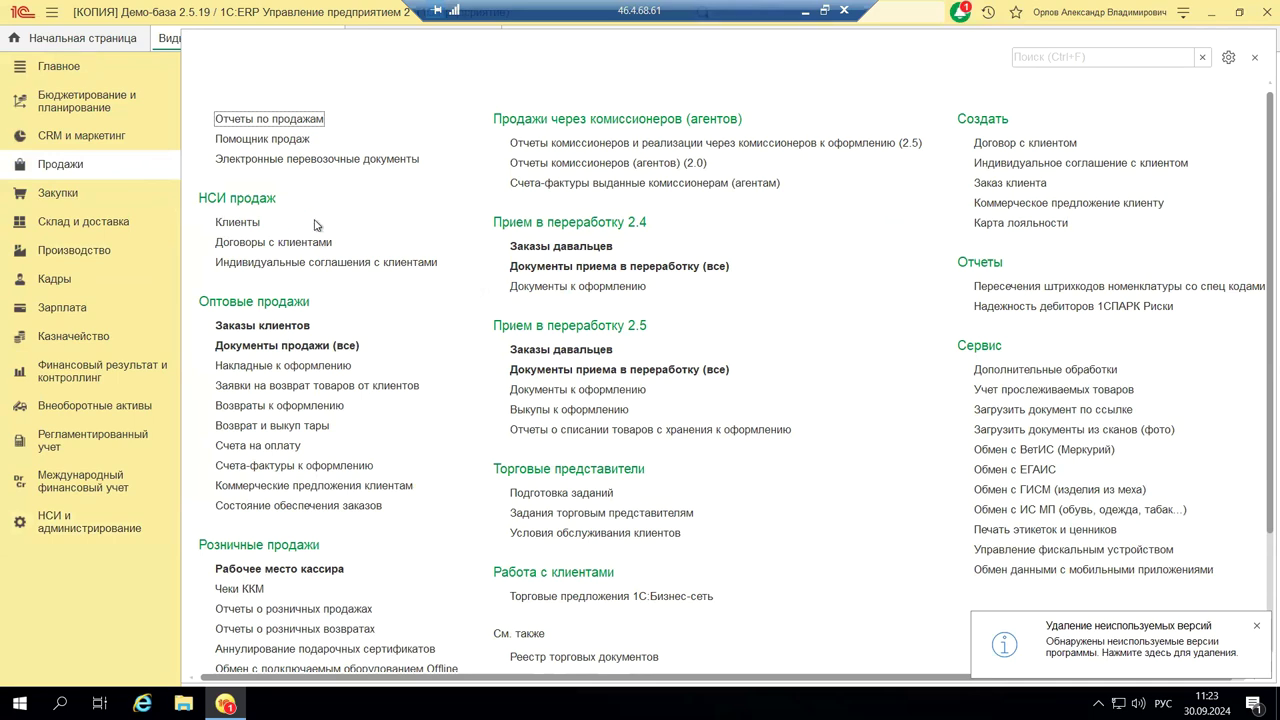
click(42, 195)
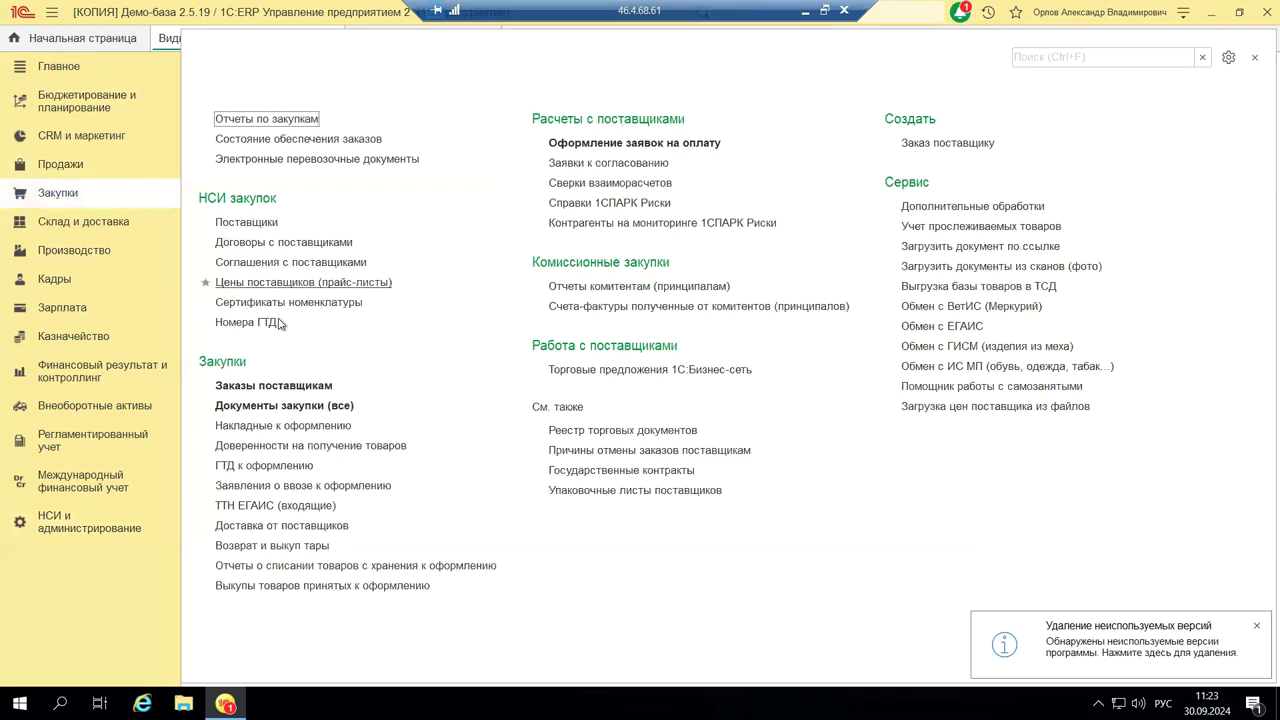
click(82, 228)
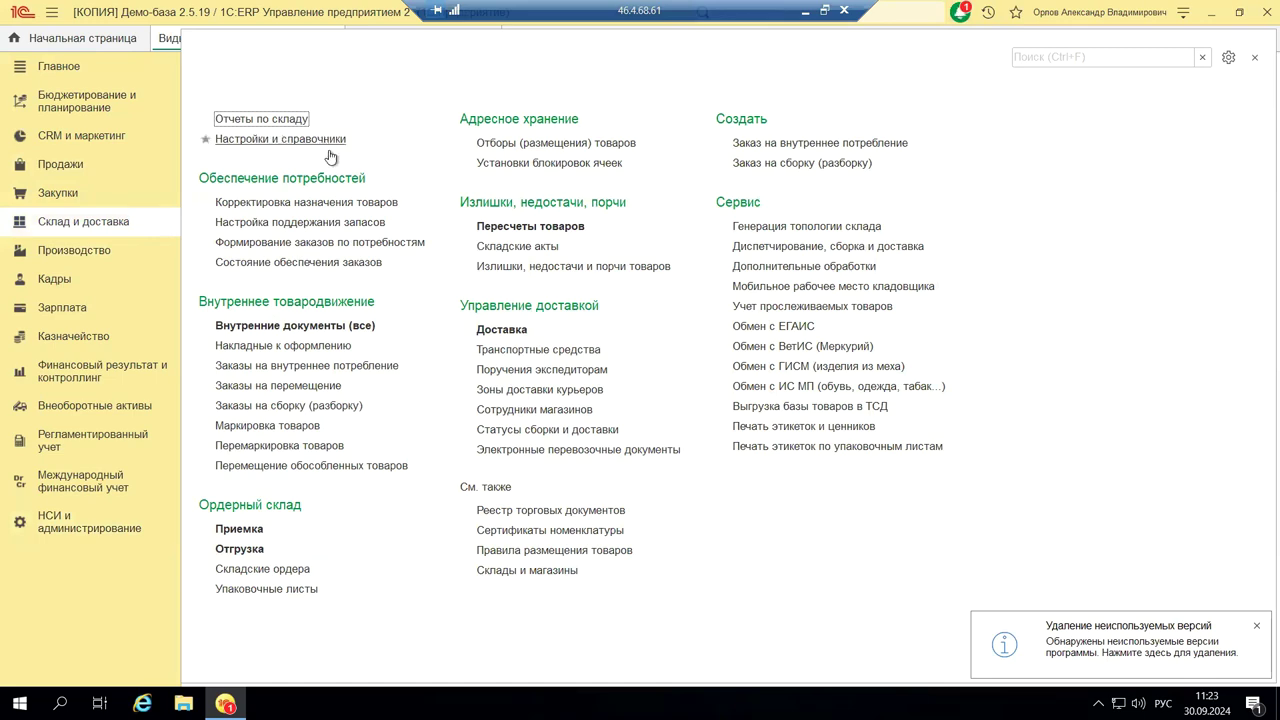
- View the Производственные подразделения directory and the blank form for a new department, closing them without saving
click(56, 254)
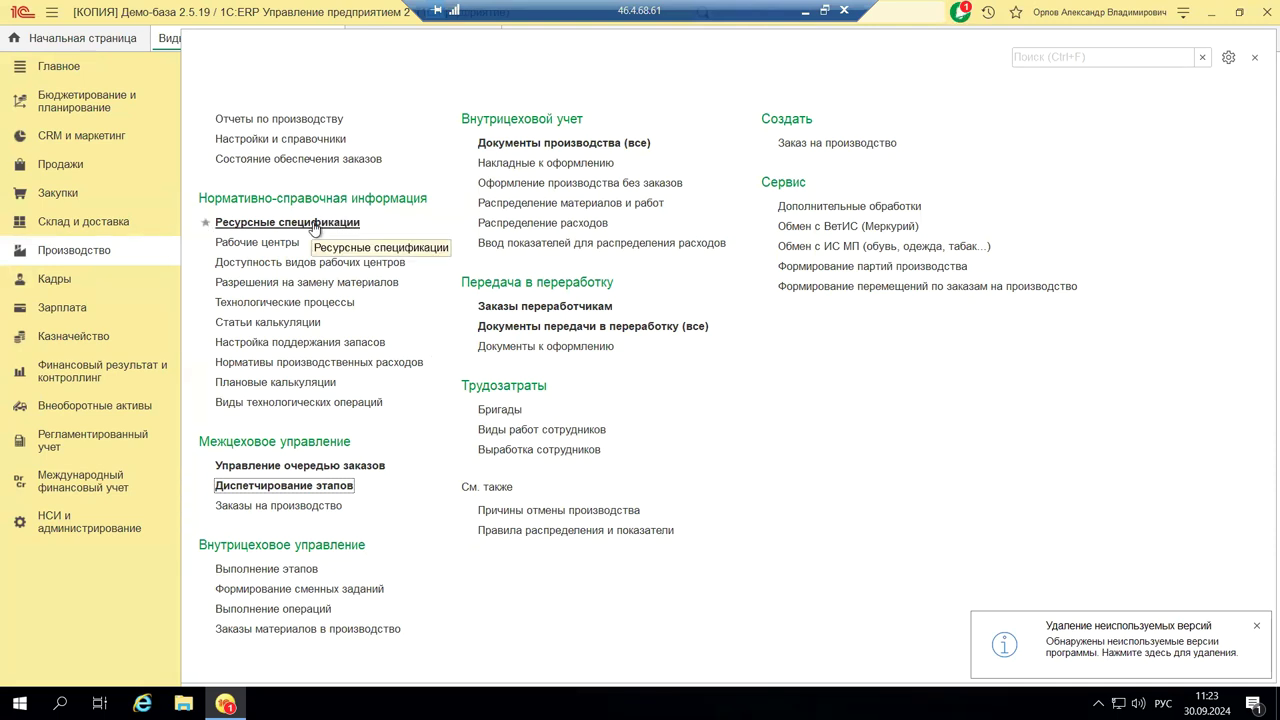
click(236, 147)
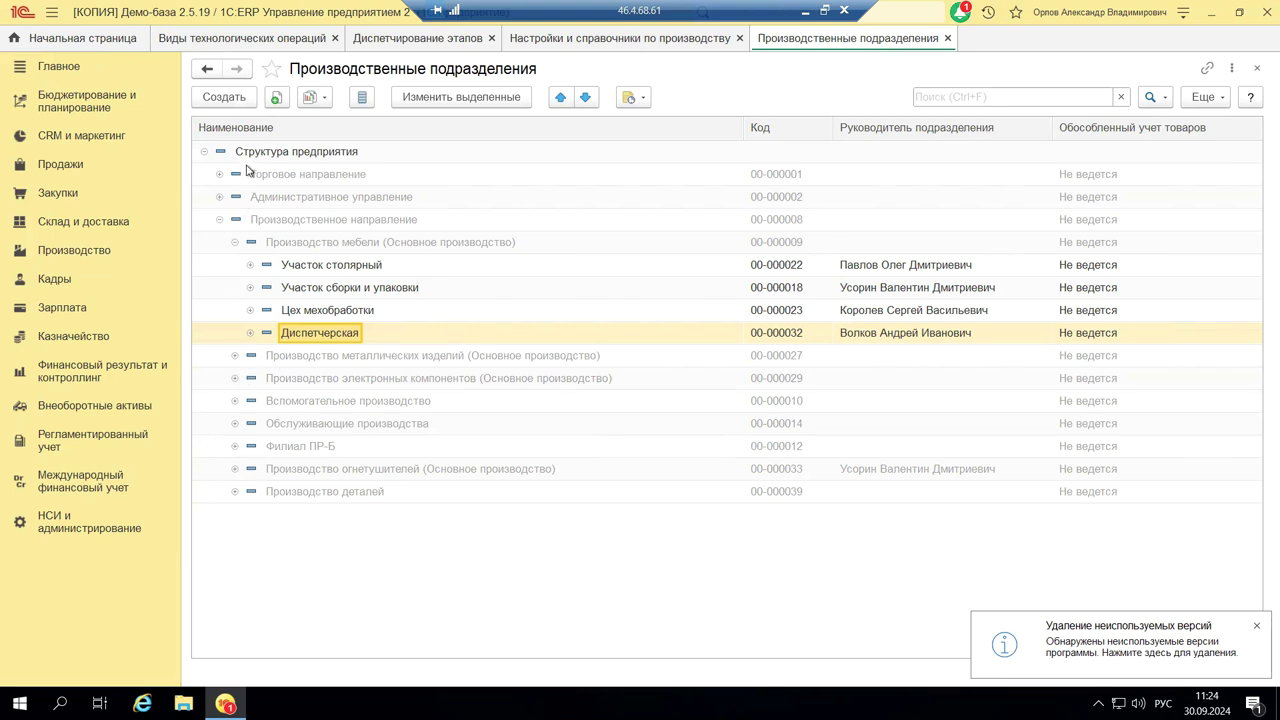
click(228, 99)
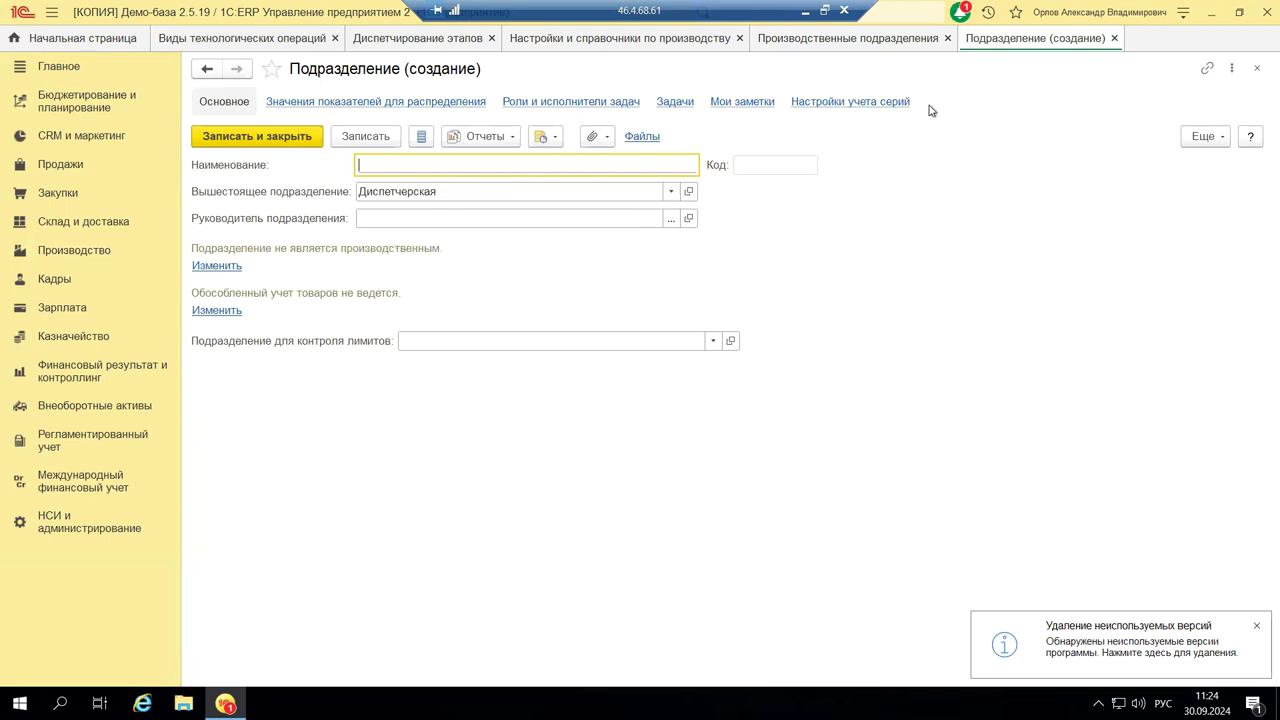
click(1257, 69)
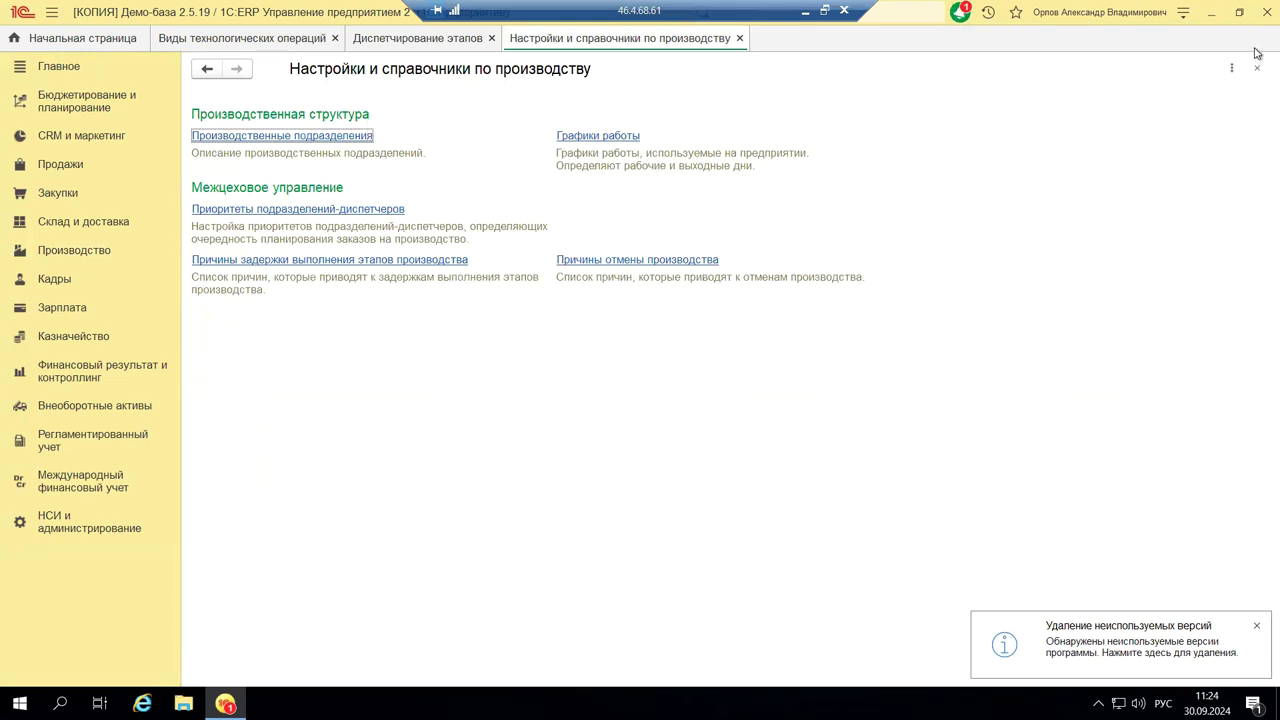
click(1257, 69)
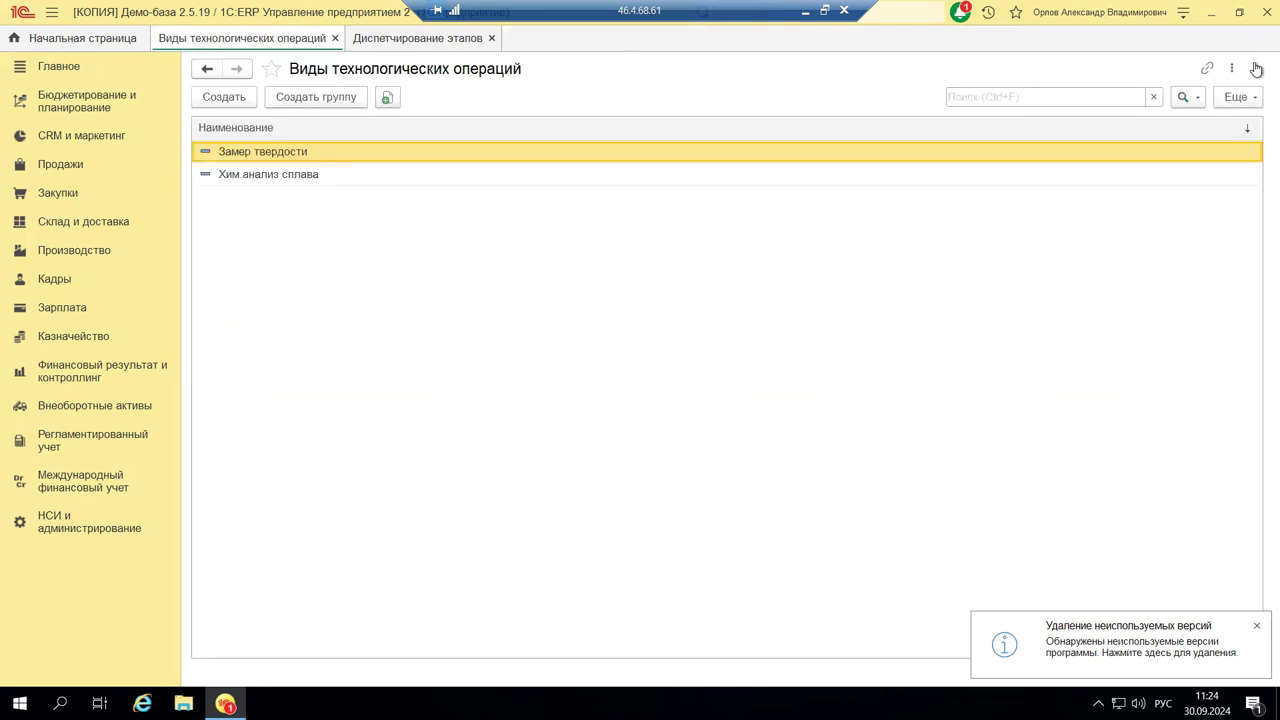
- Look at the production departments list again from Производство and return to Настройки и справочники по производству
click(55, 252)
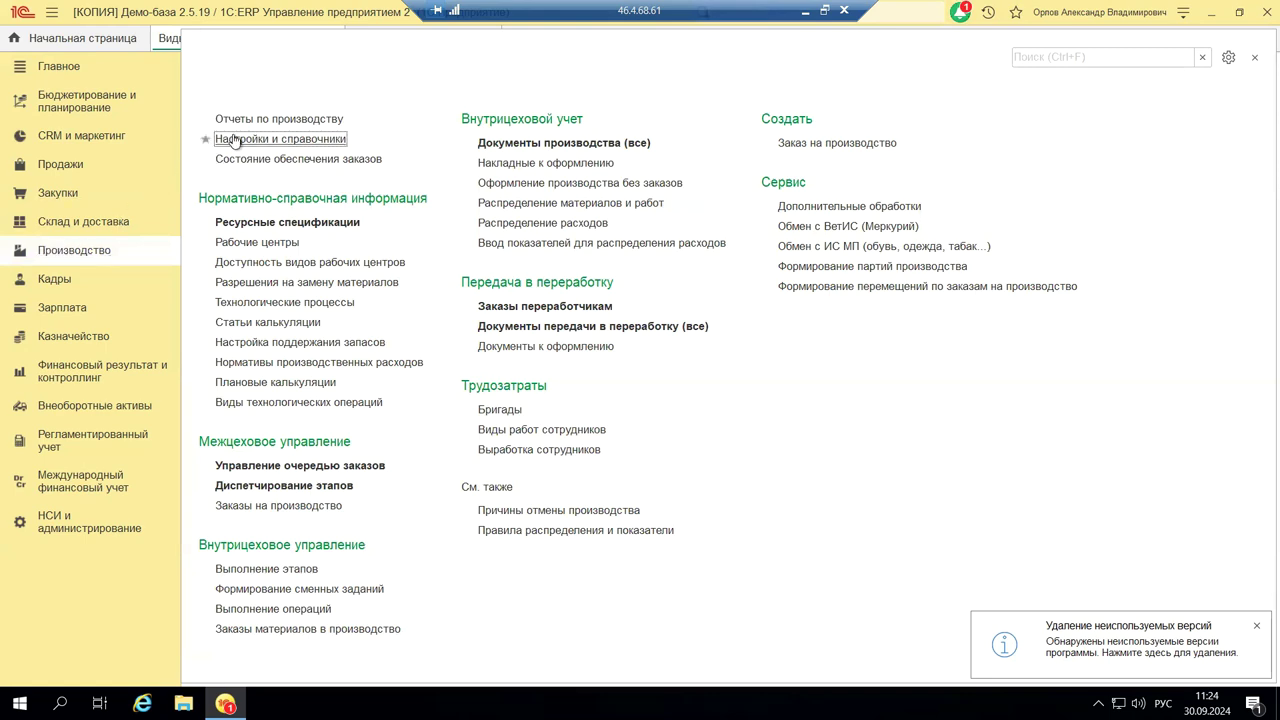
click(233, 140)
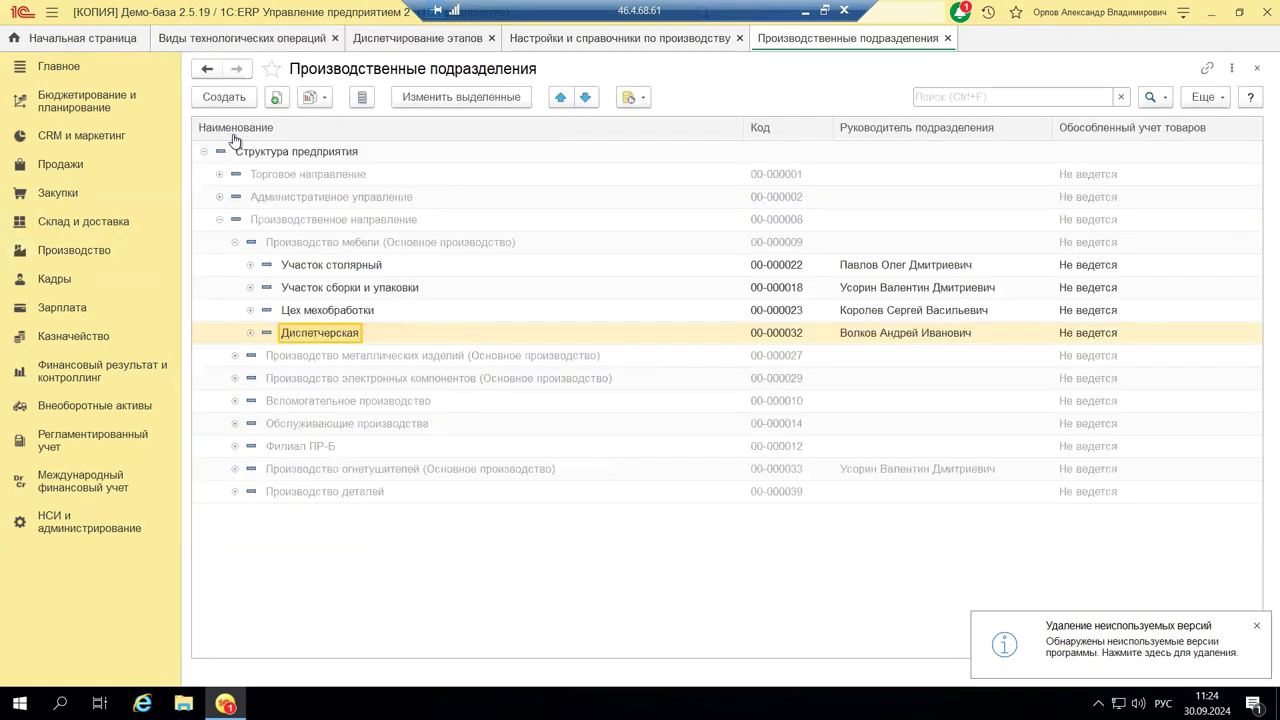
click(1258, 70)
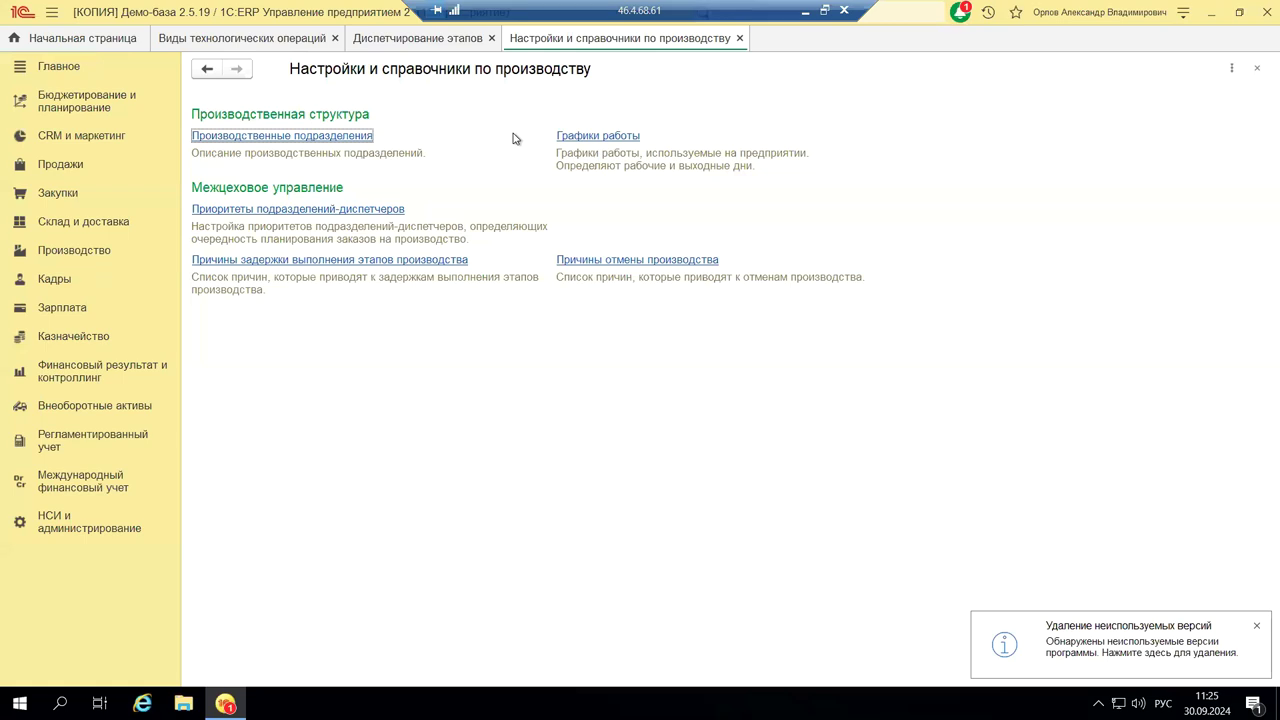
- View the Производственные подразделения list once more, closing it and the Настройки и справочники по производству page
click(298, 137)
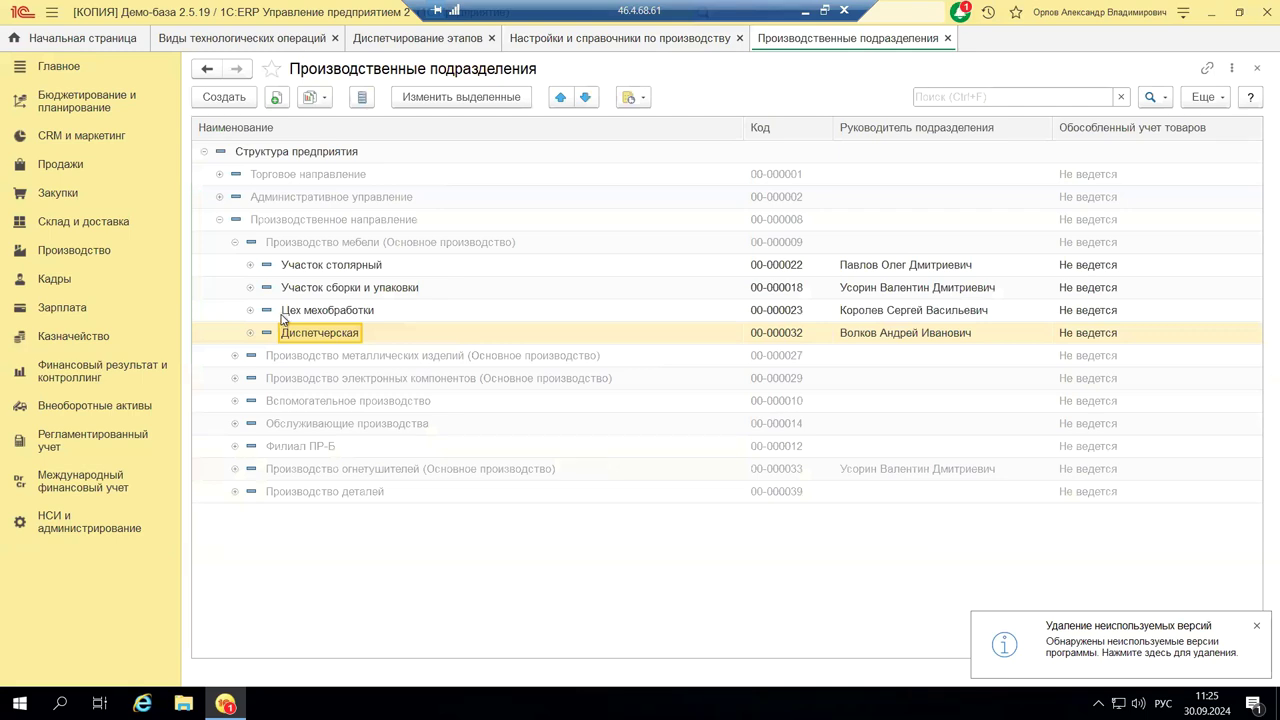
click(1256, 68)
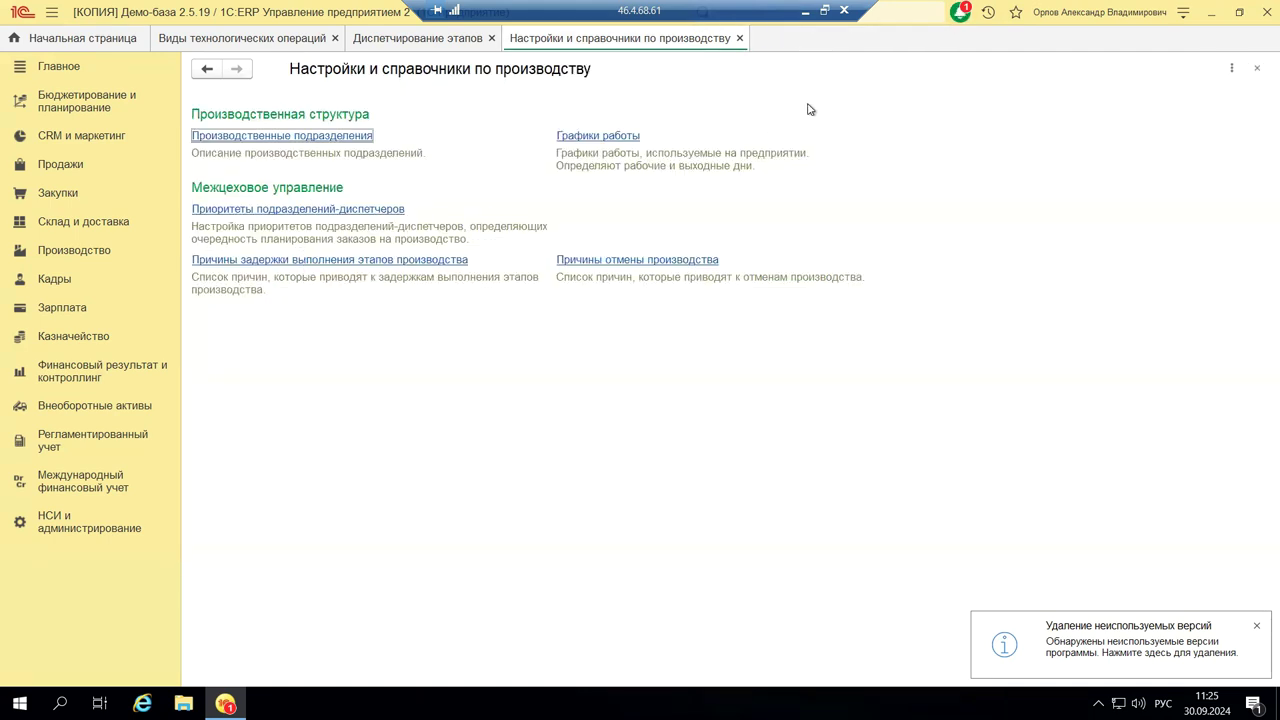
click(1256, 69)
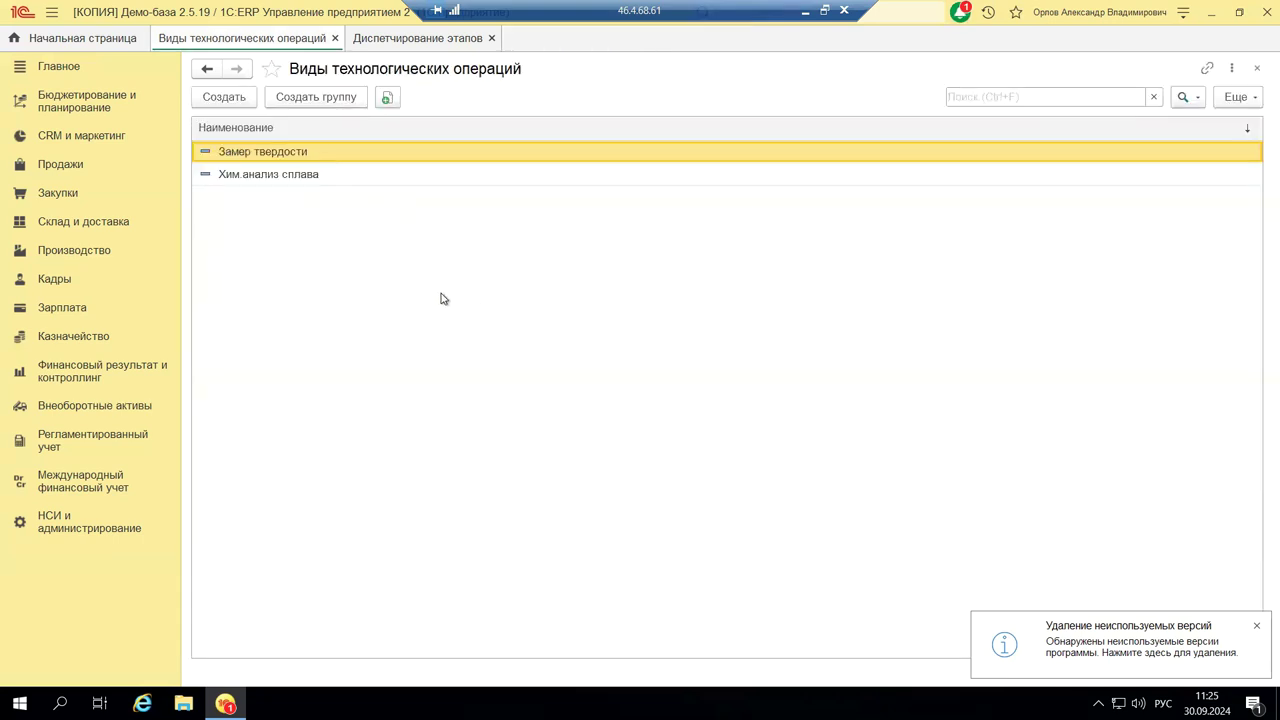
- From the Производство section, view Участок №1 and Участок №2 of Цех обработки деталей in the Рабочие центры structure
click(84, 256)
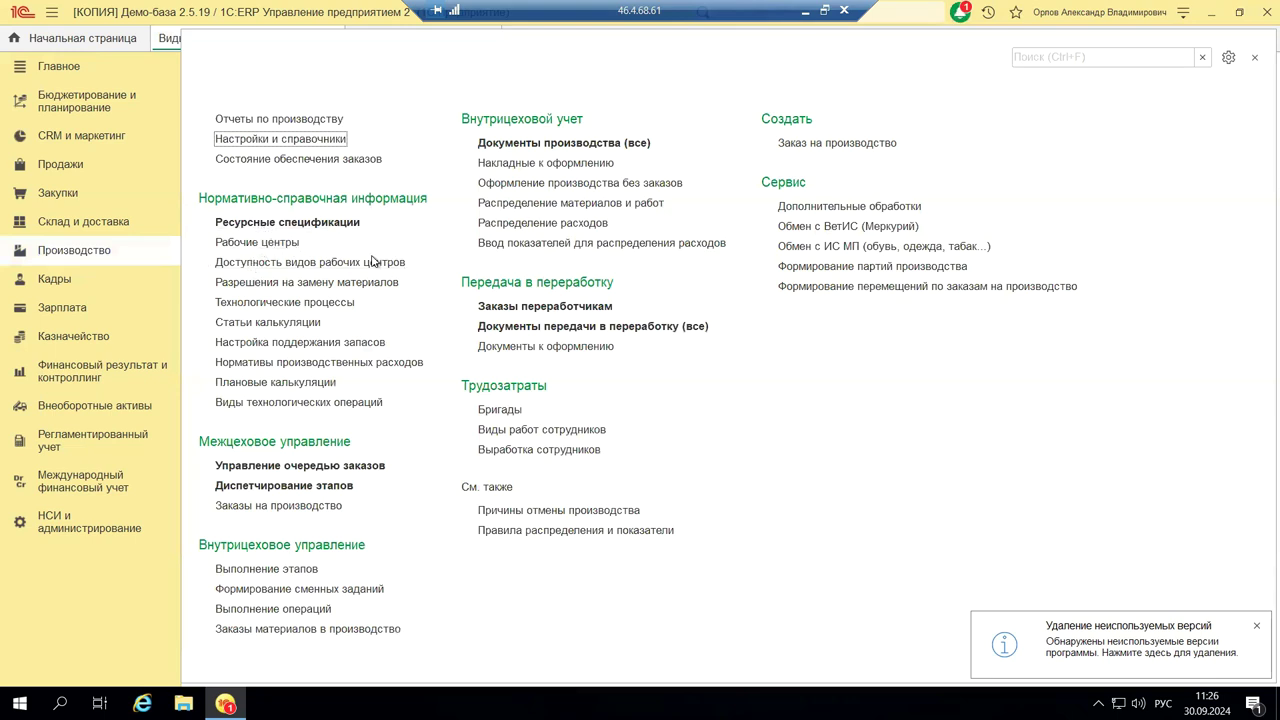
click(255, 243)
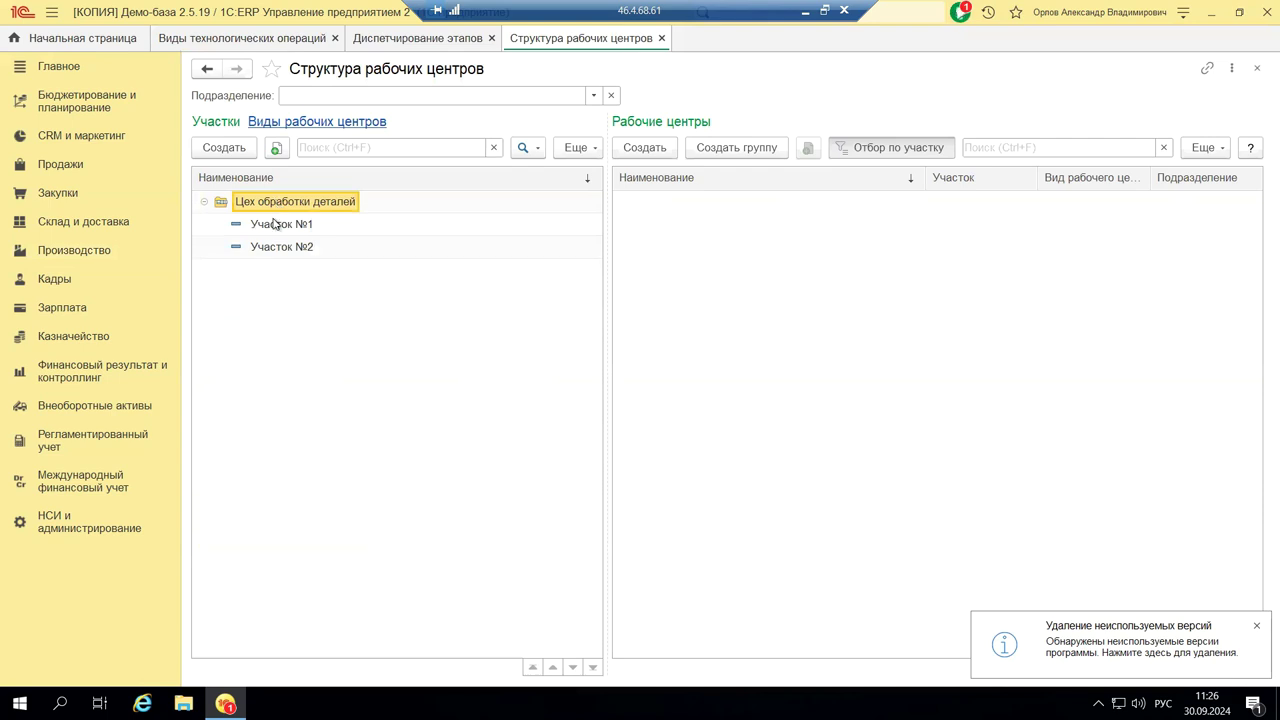
click(274, 231)
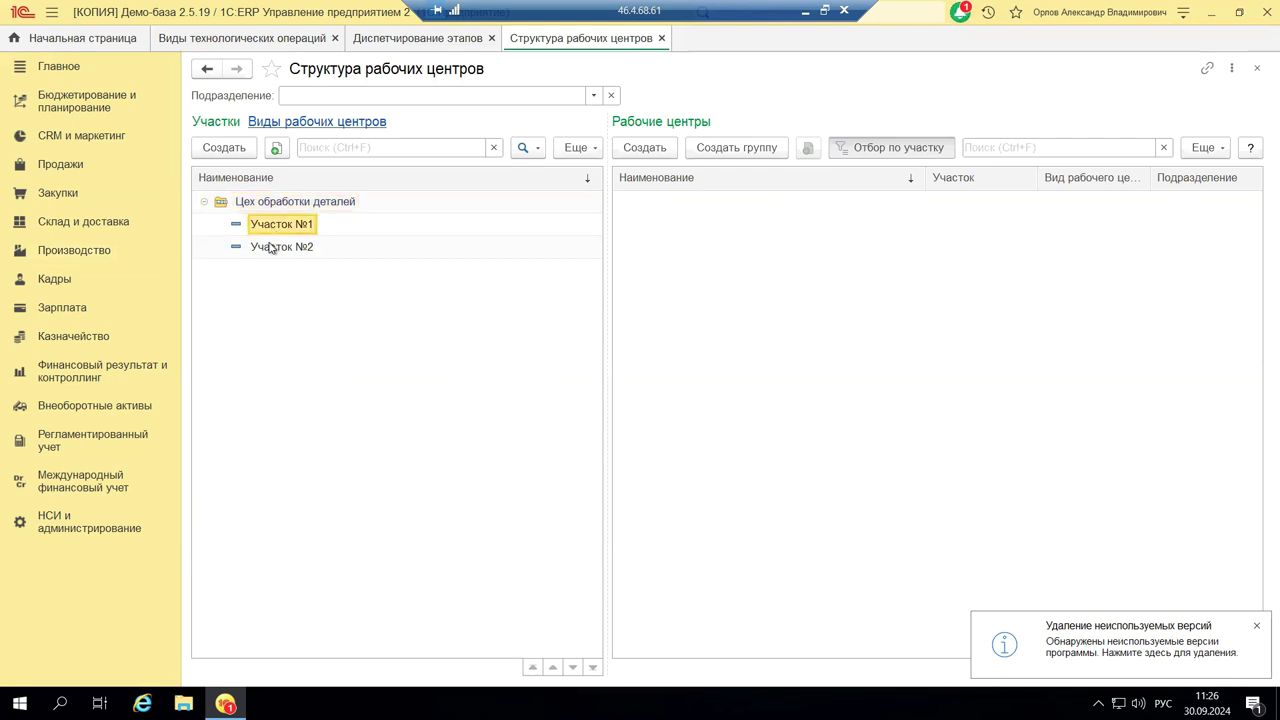
click(270, 250)
- Close the work centre structure and the remaining open lists, including Диспетчирование этапов, to return to the start page
click(1259, 73)
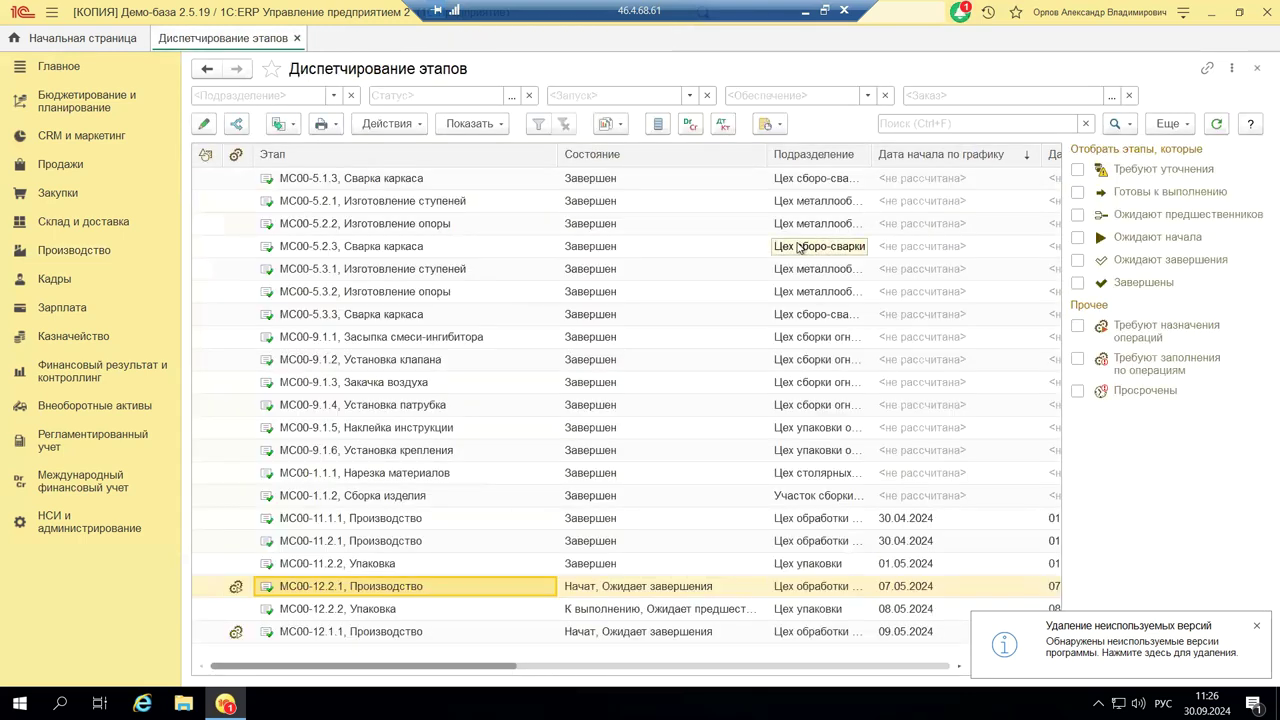
click(41, 251)
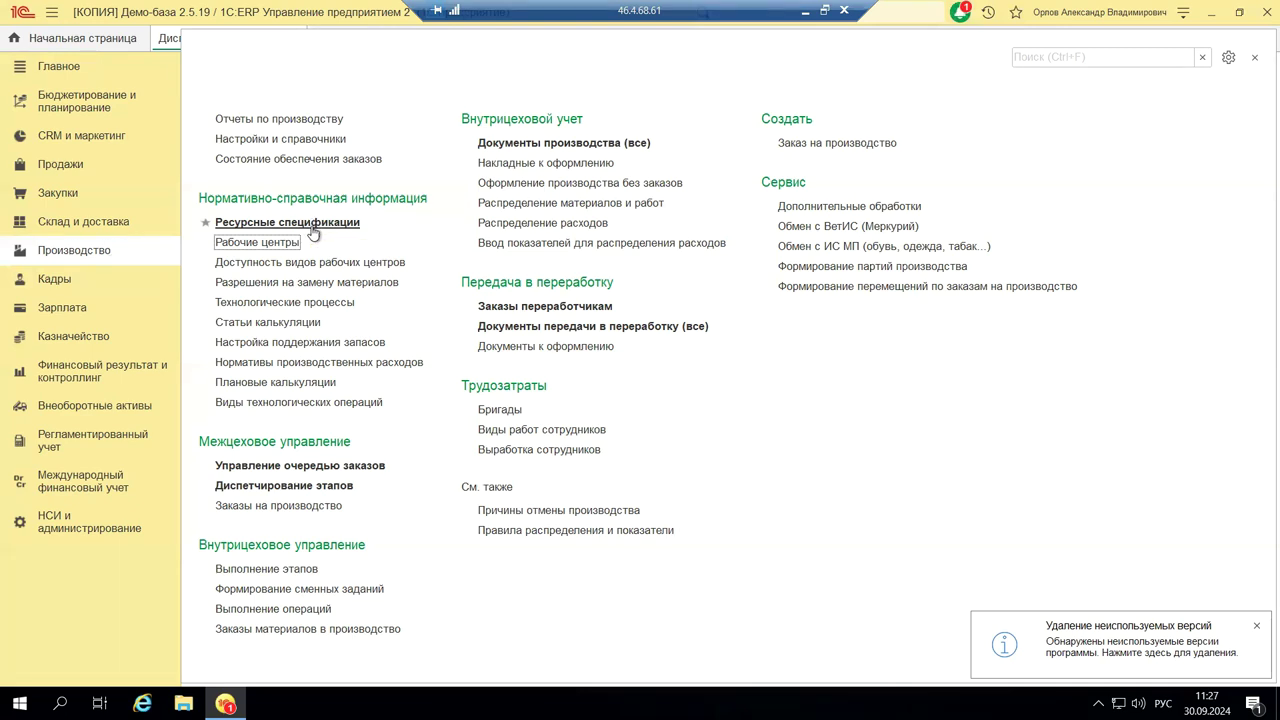
key(Escape)
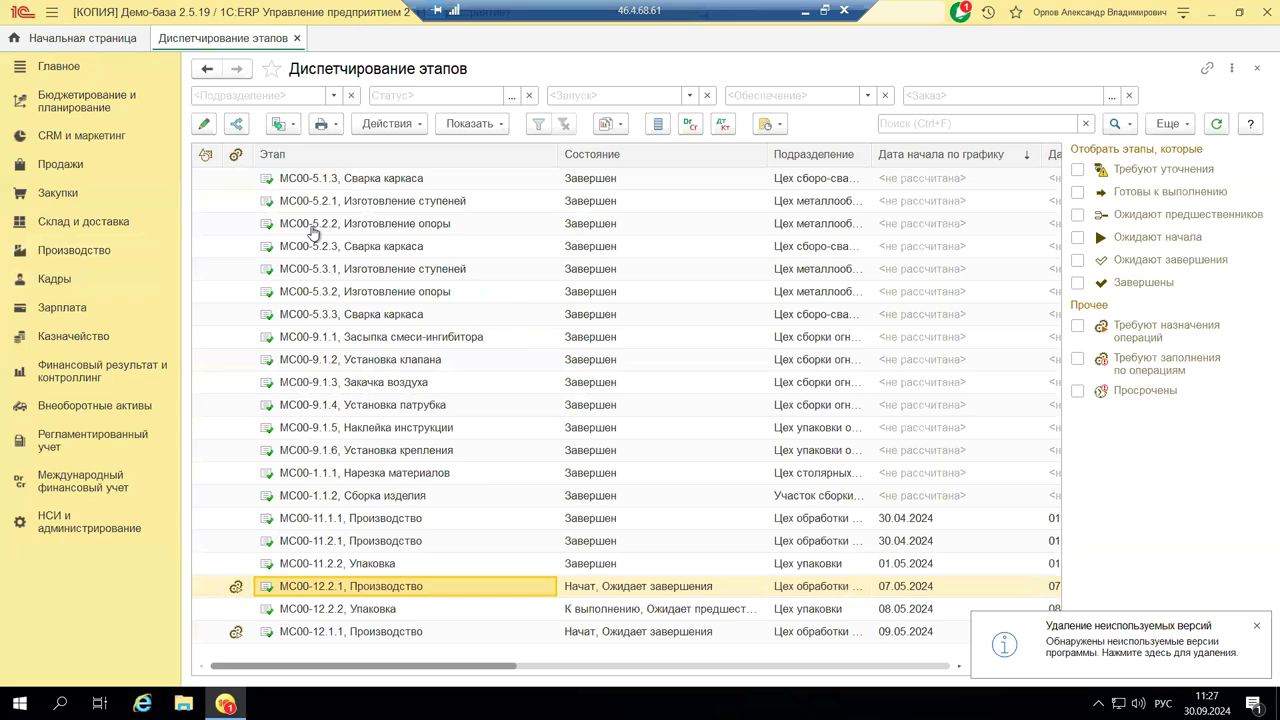
click(1257, 68)
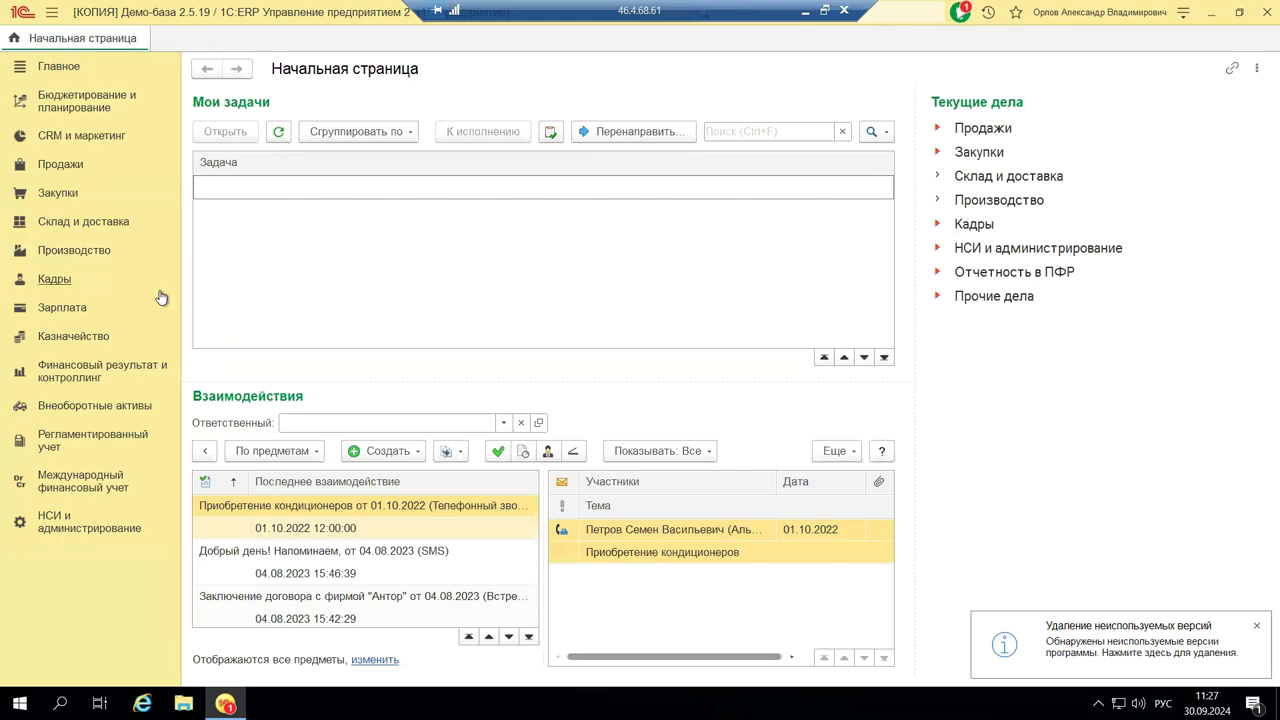
- Open the specification Ремонт оборудования (Цех ремонта и техобслуживания) from the Ресурсные спецификации directory
click(42, 250)
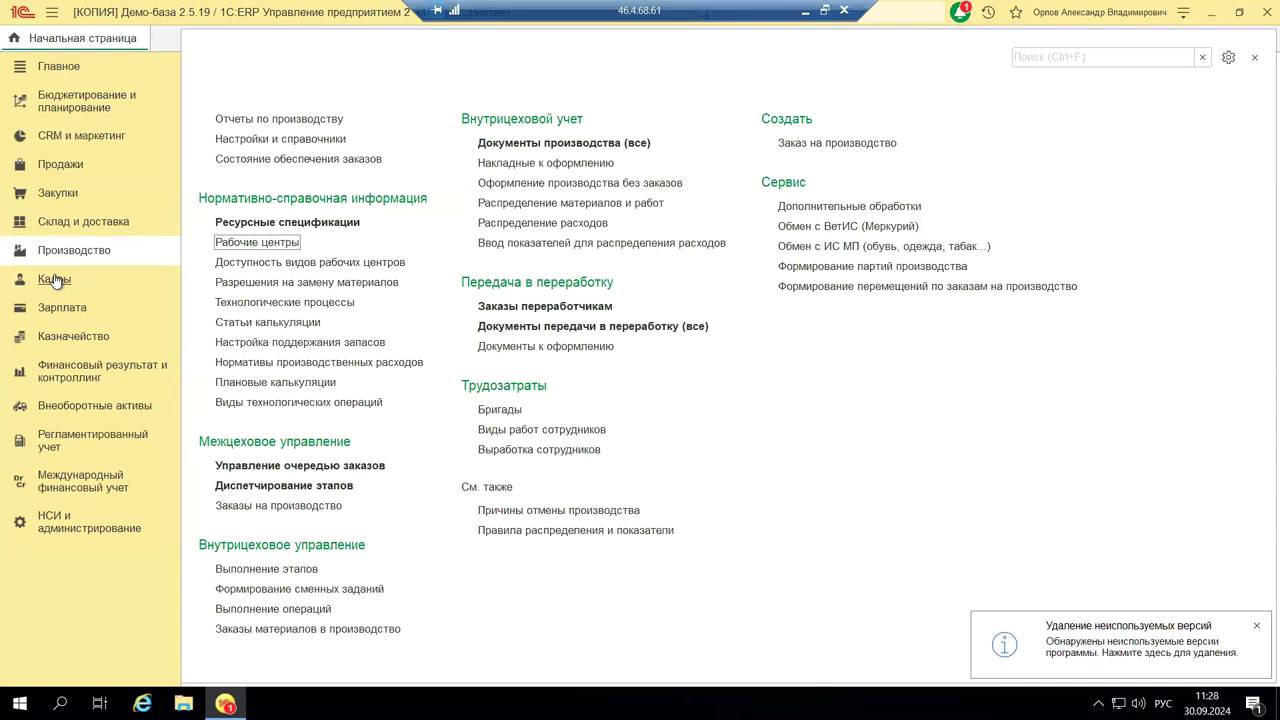
click(267, 224)
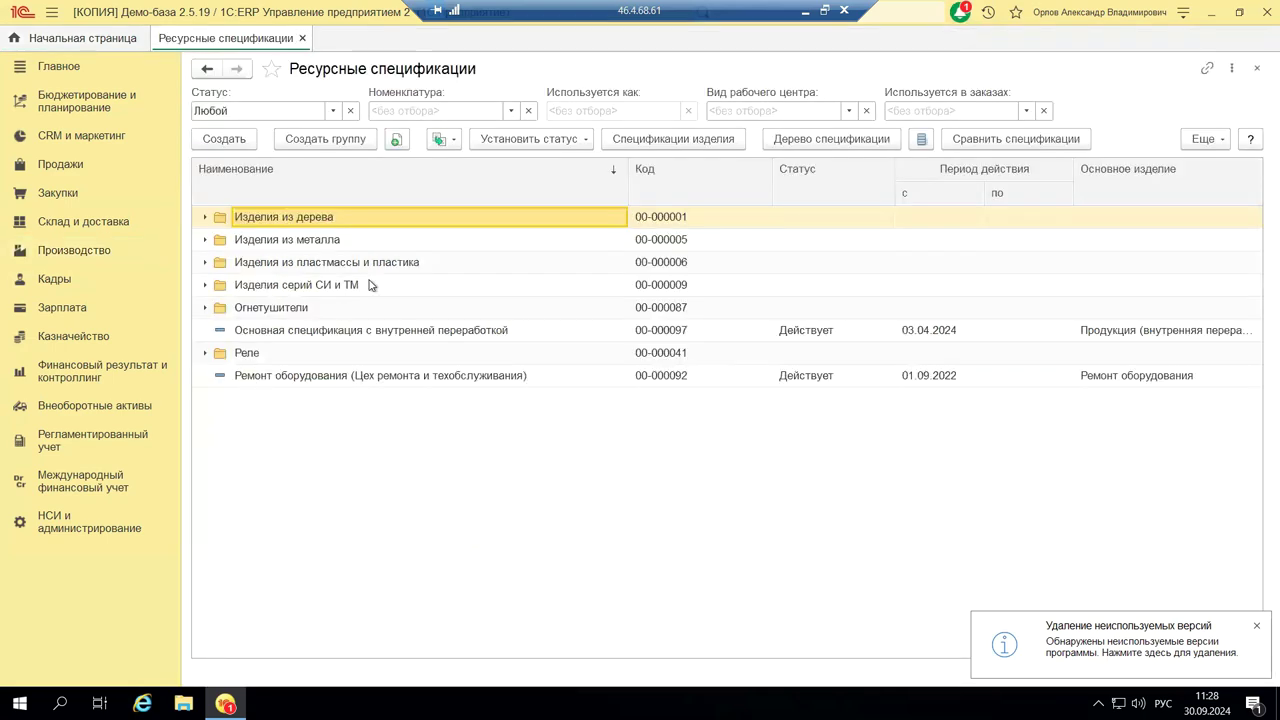
click(259, 375)
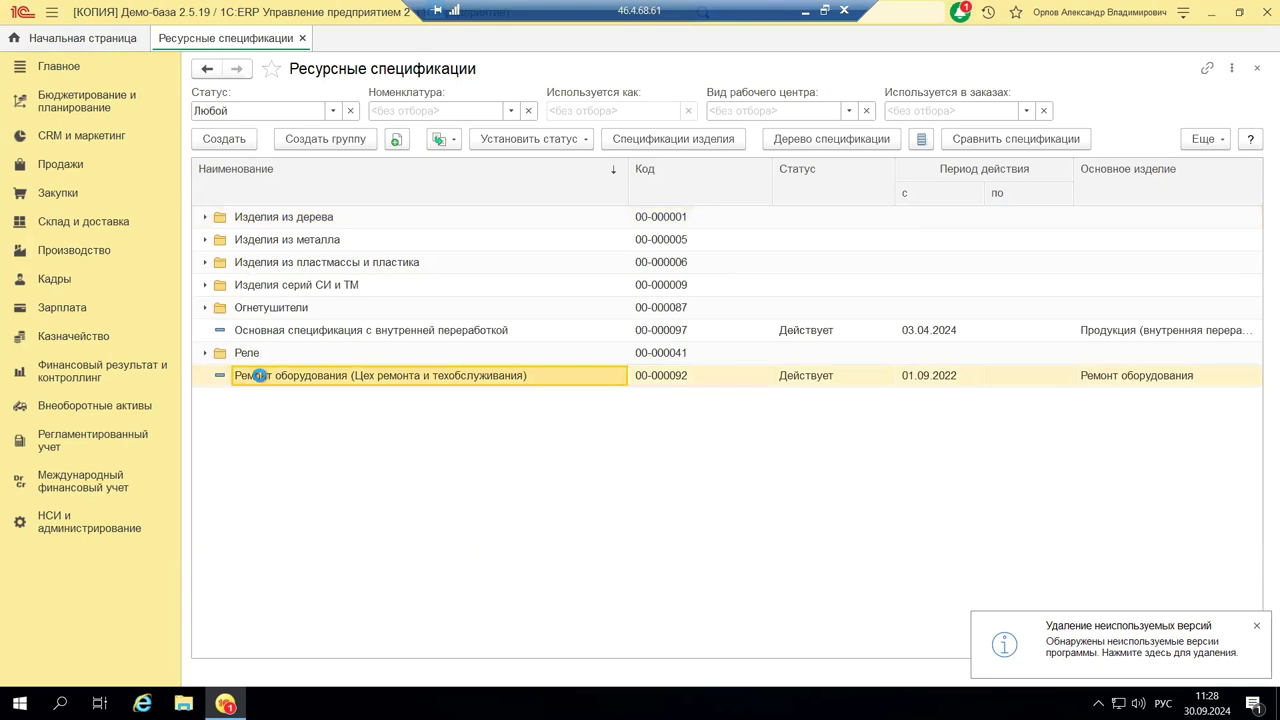
double_click(259, 375)
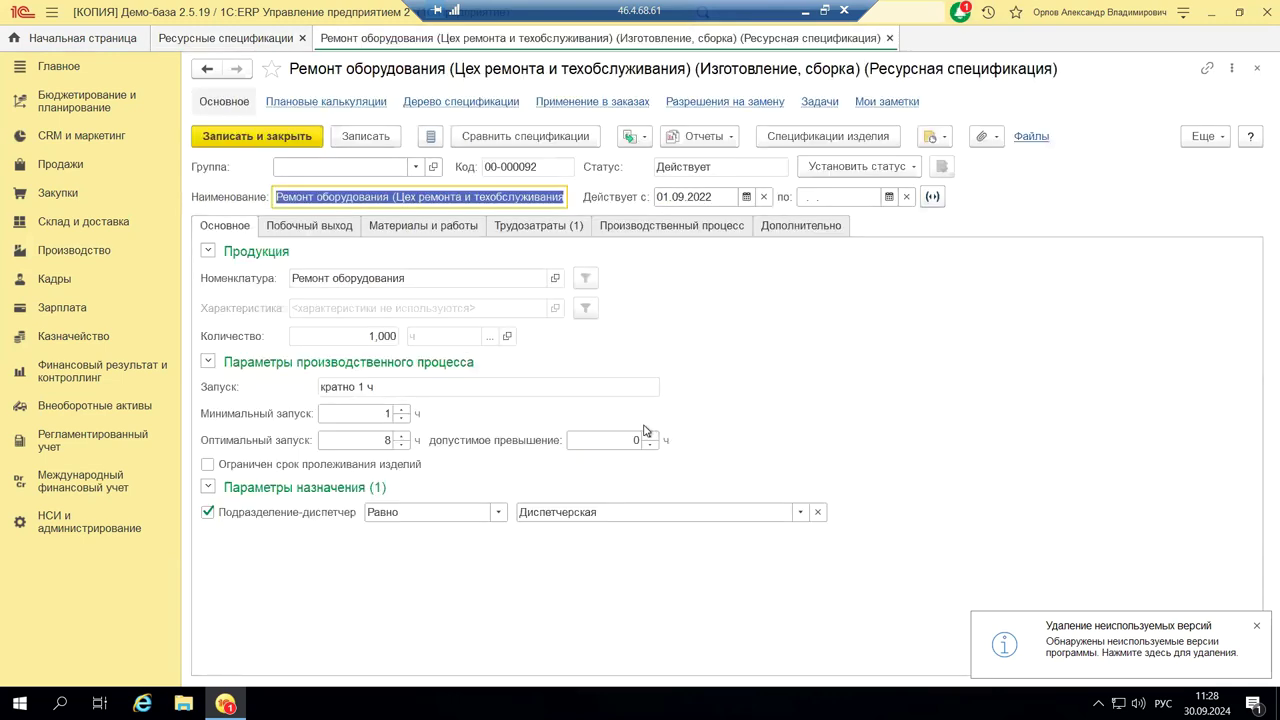
- Examine the specification's by-products, materials, labour costs, production process and additional settings, closing it and the list without changes
click(285, 228)
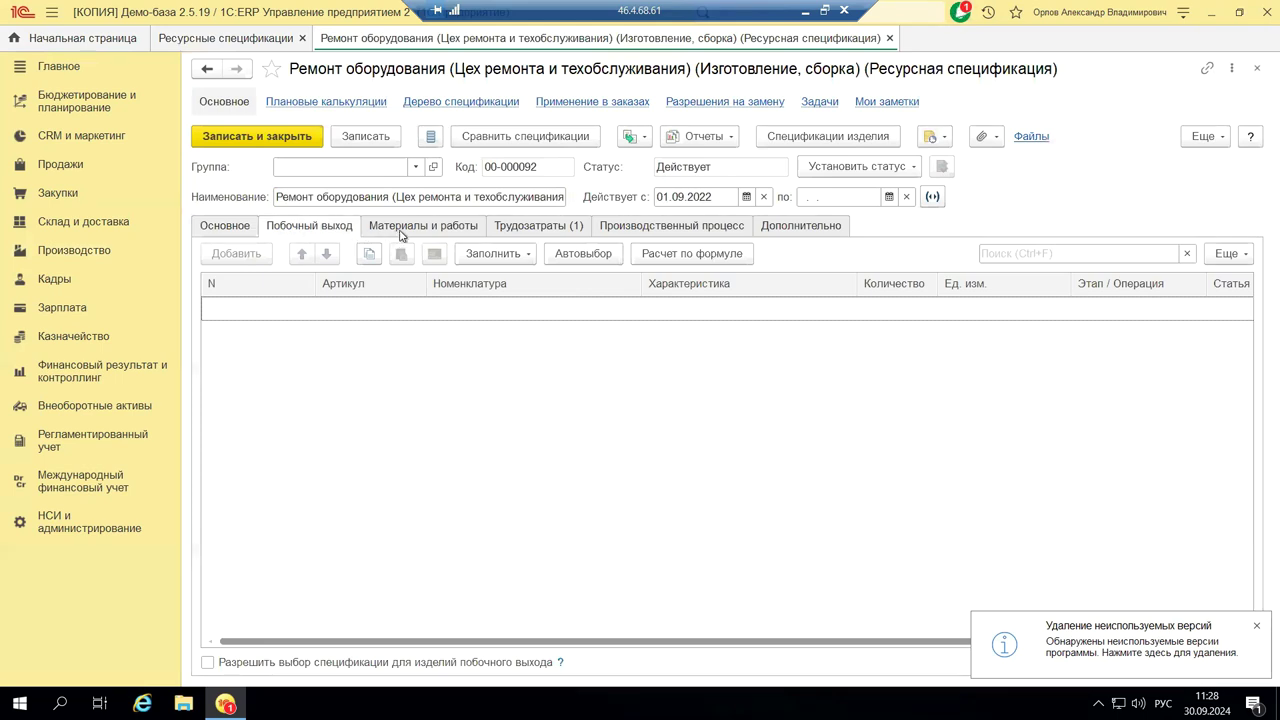
click(403, 234)
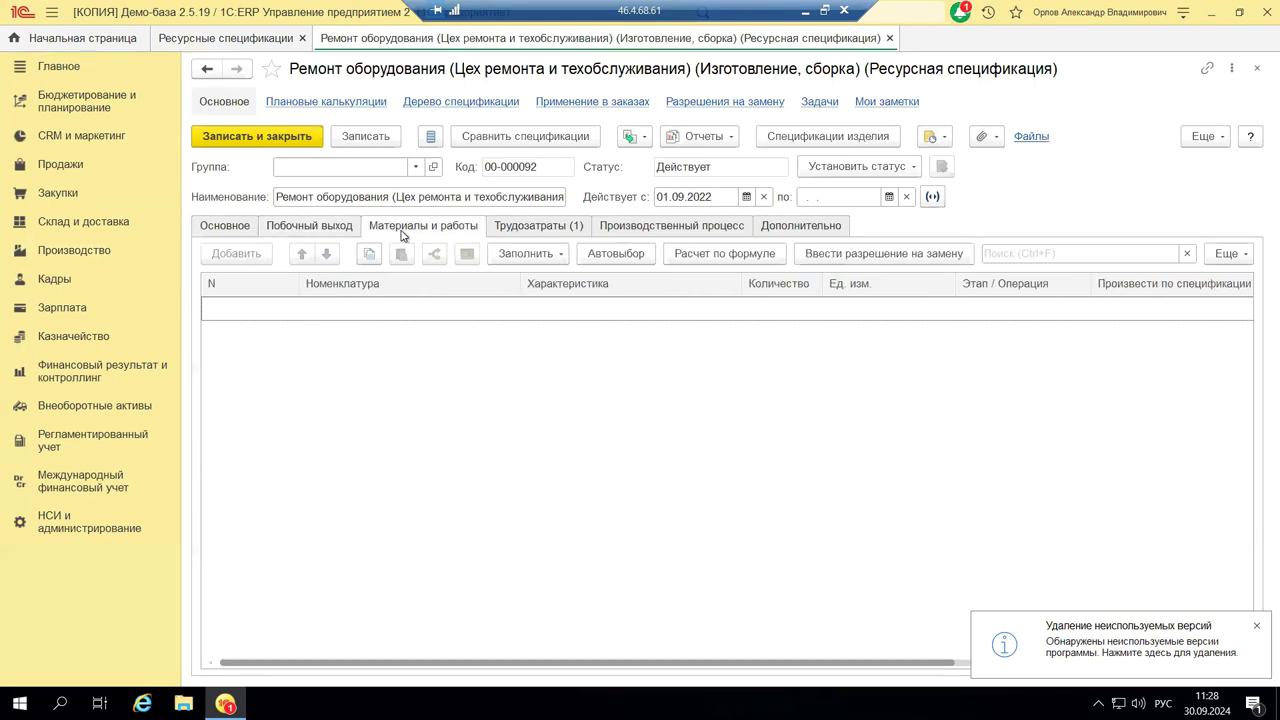
click(540, 227)
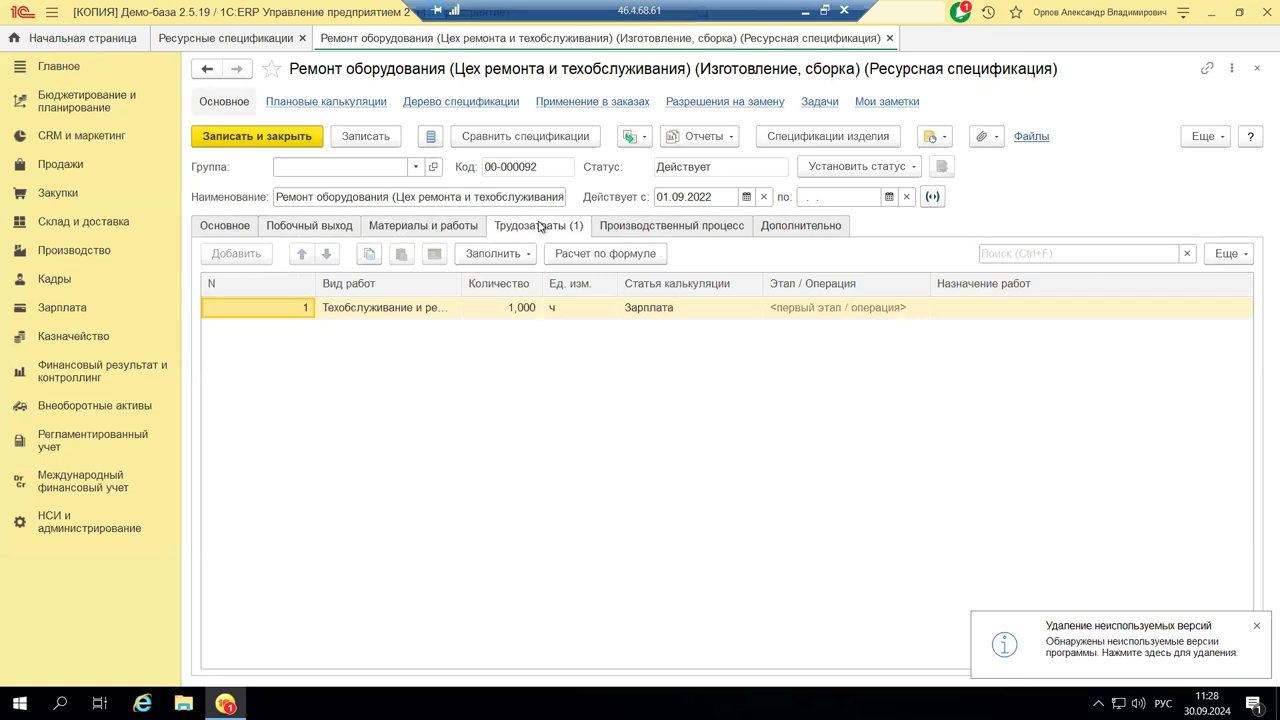
click(686, 227)
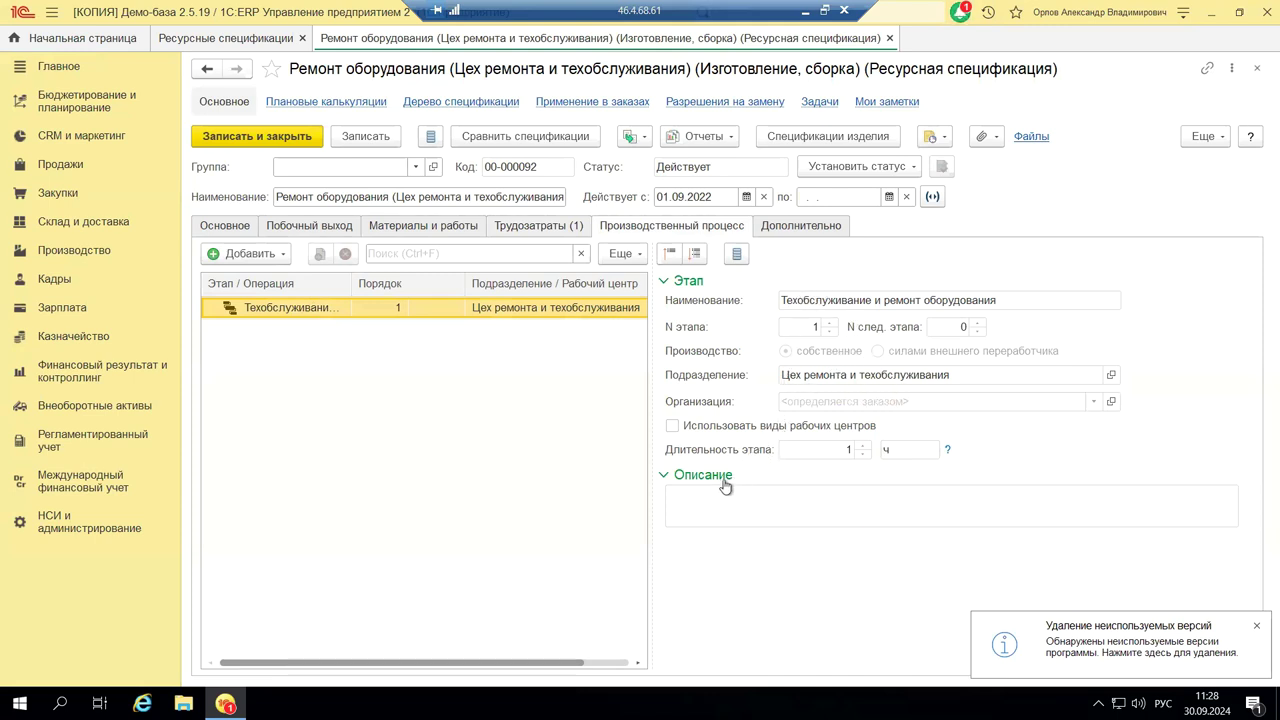
click(793, 230)
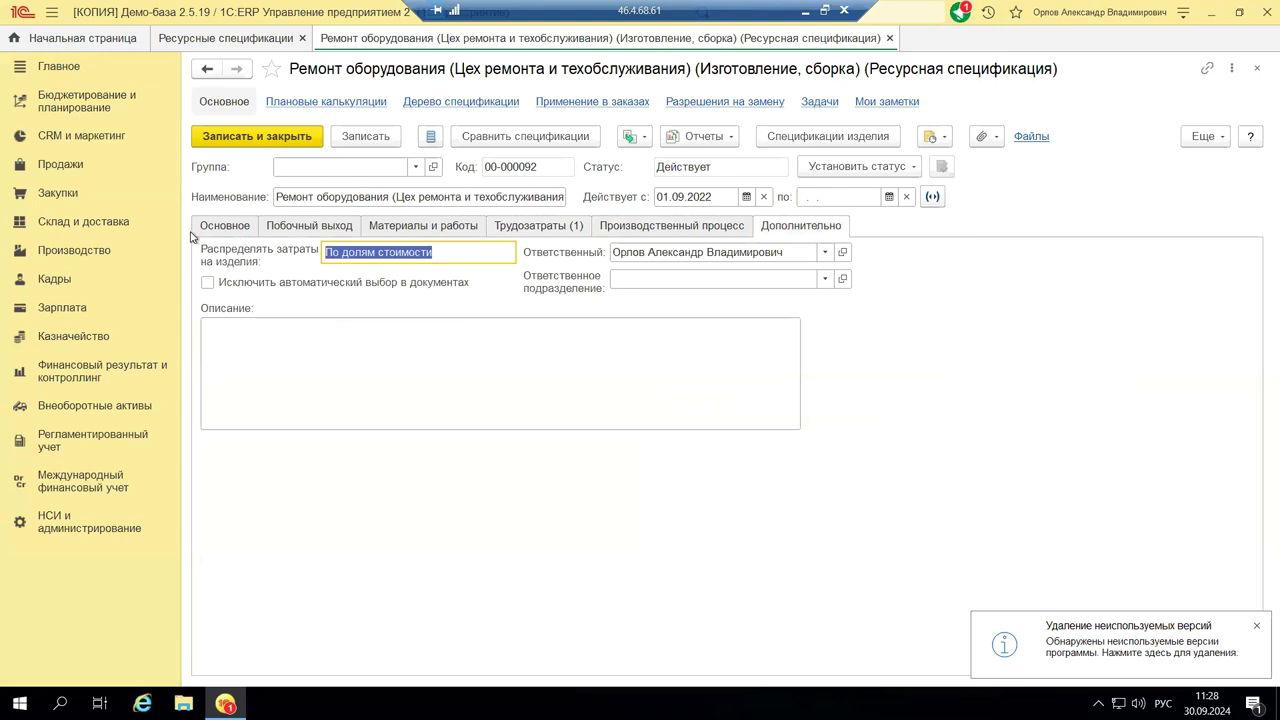
click(1259, 68)
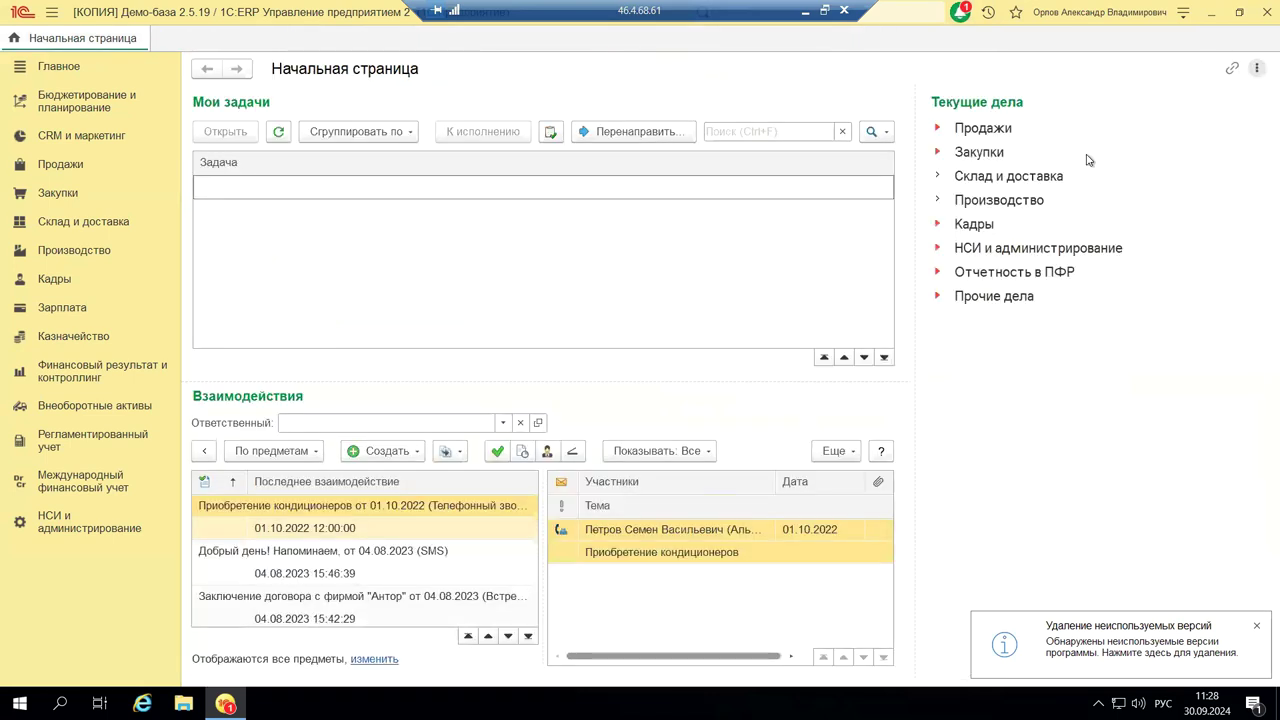
- Start a new record in the Технологические процессы directory and set its Подразделение to Цех деталей
click(84, 252)
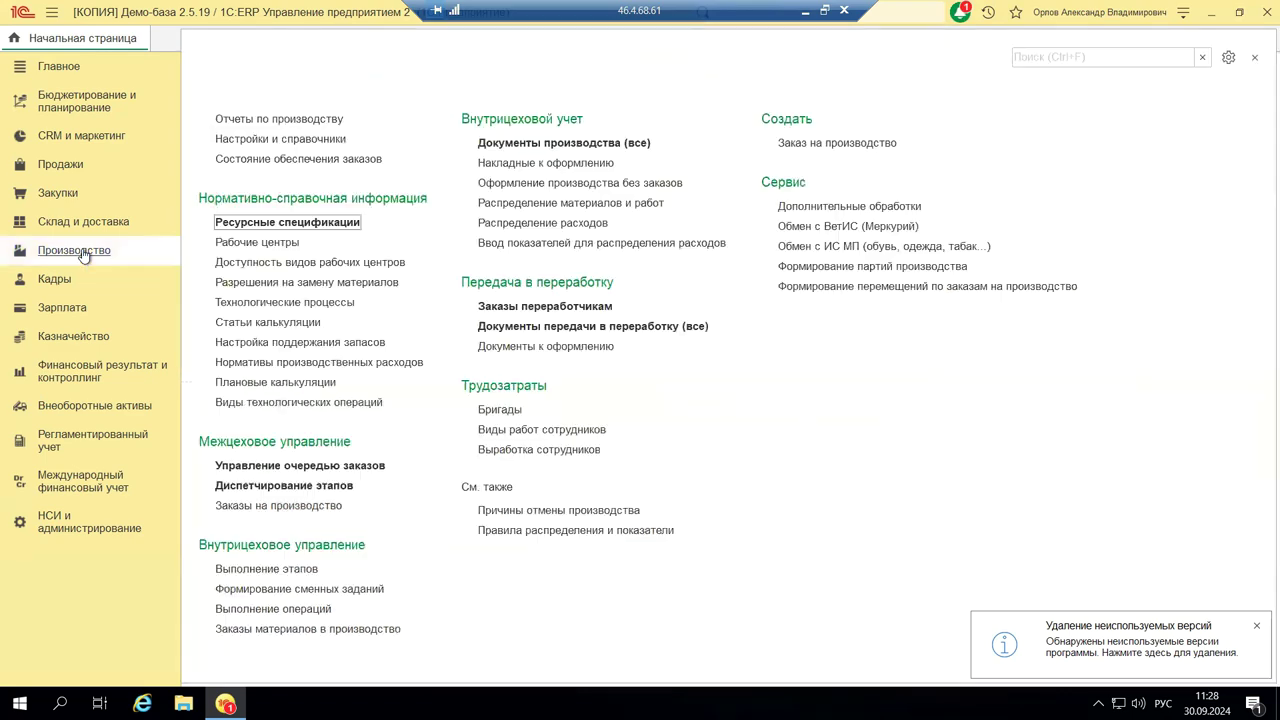
click(287, 303)
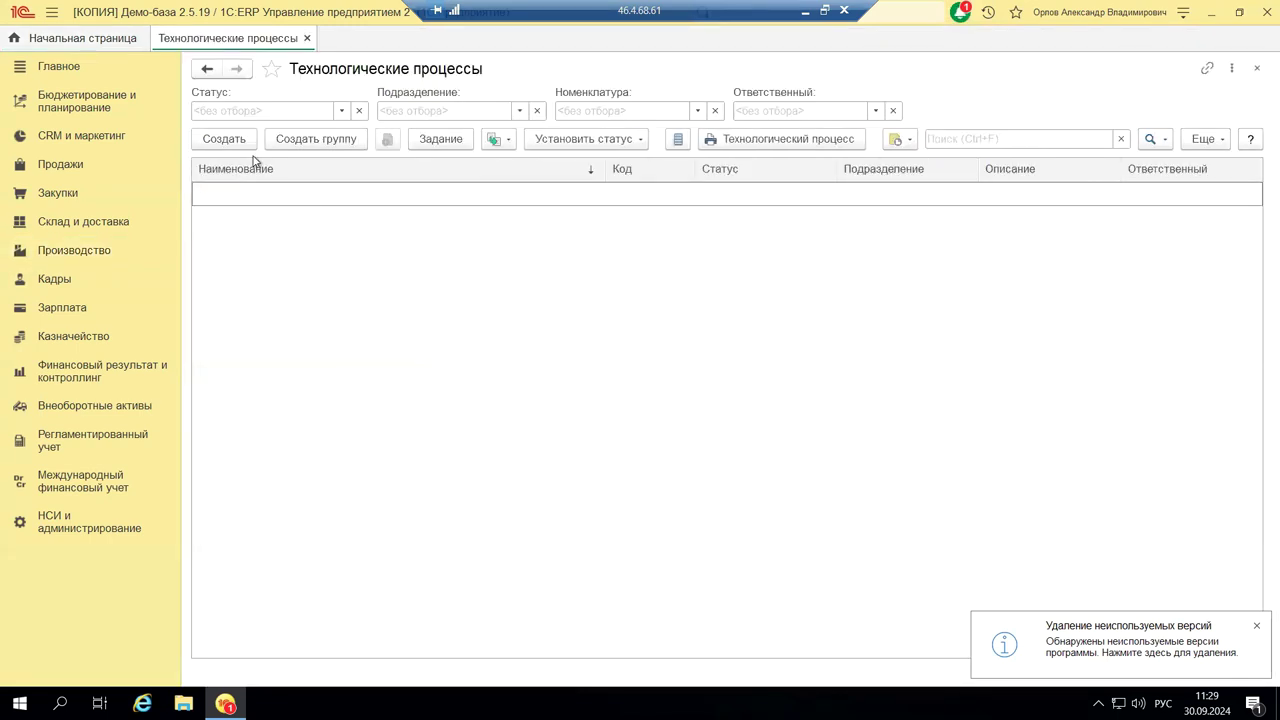
click(233, 144)
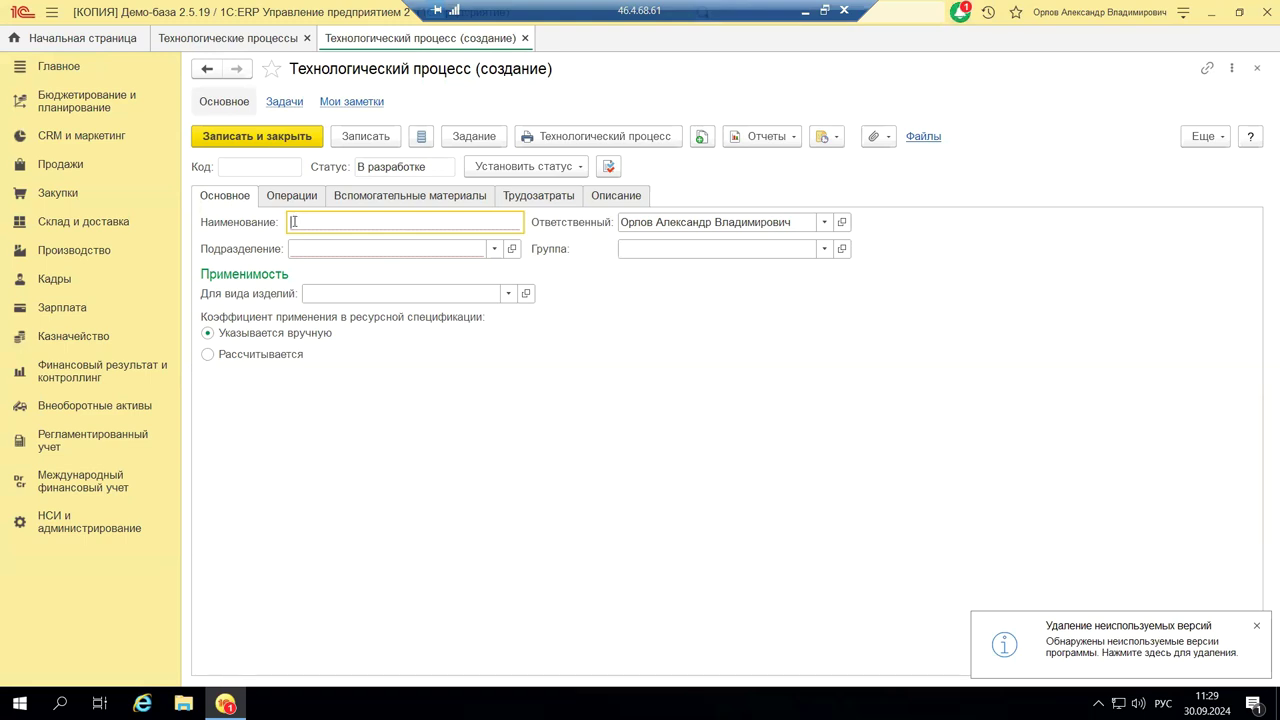
click(493, 252)
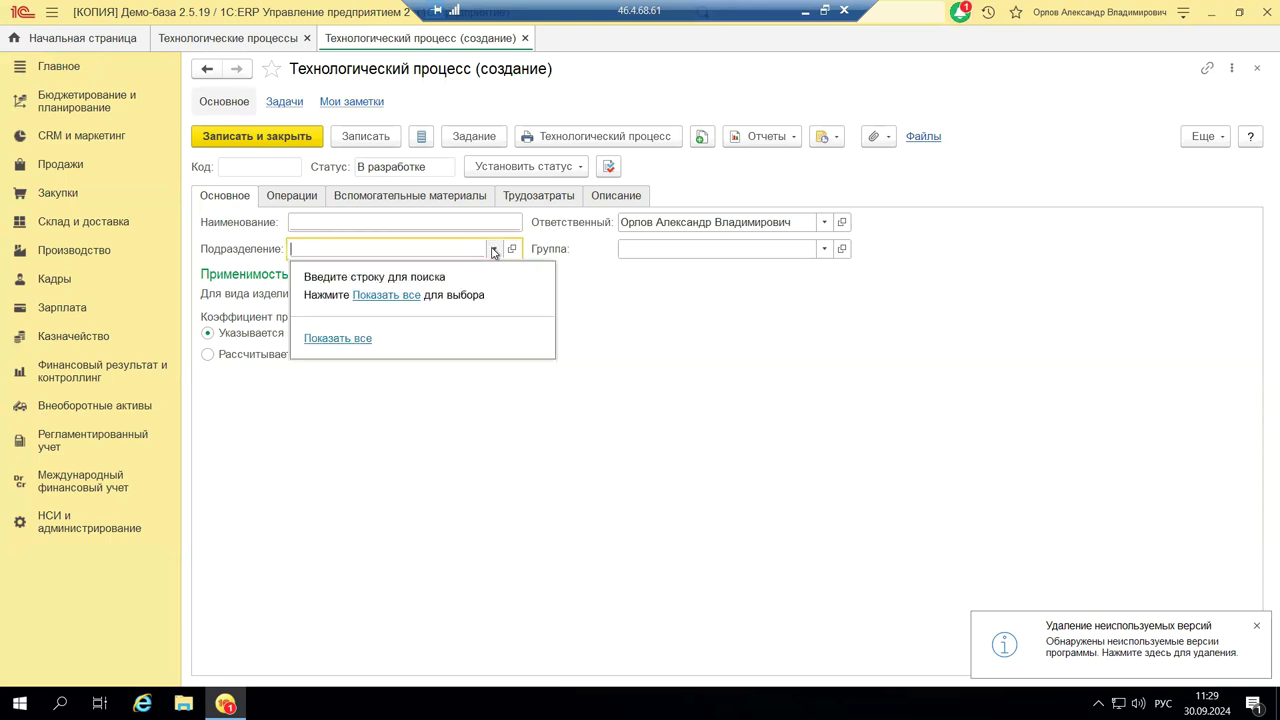
click(397, 294)
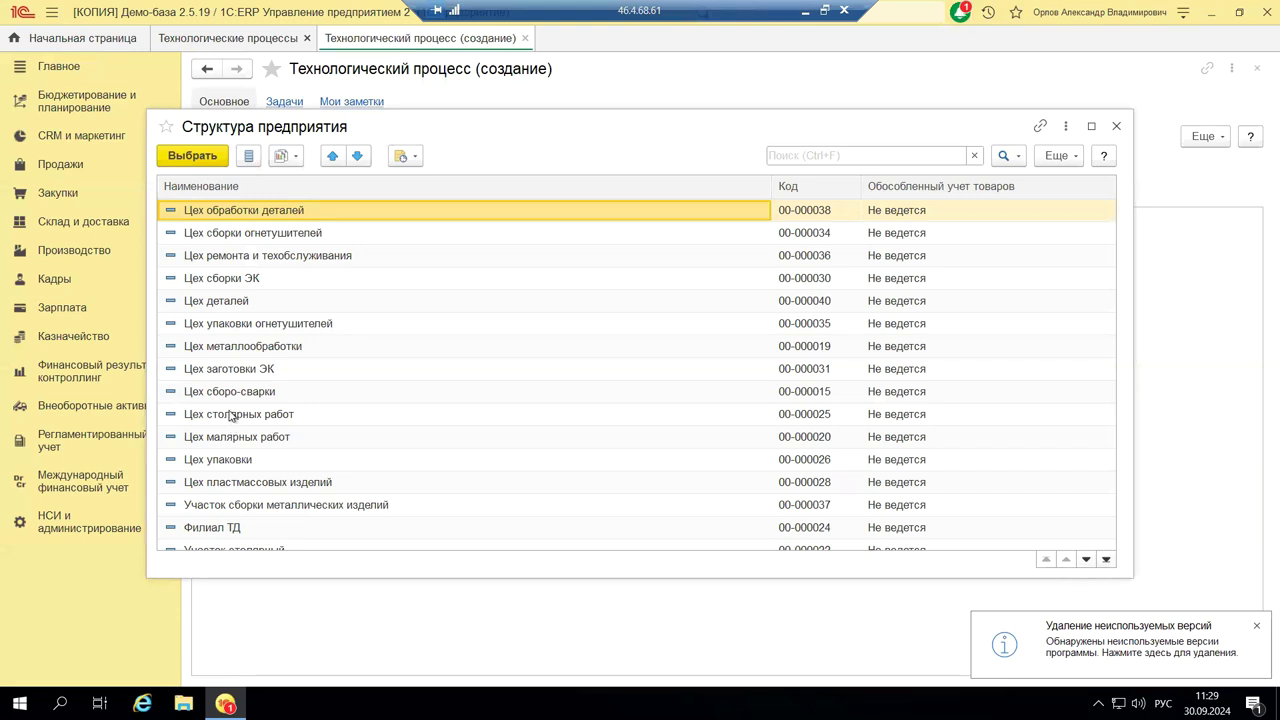
click(228, 302)
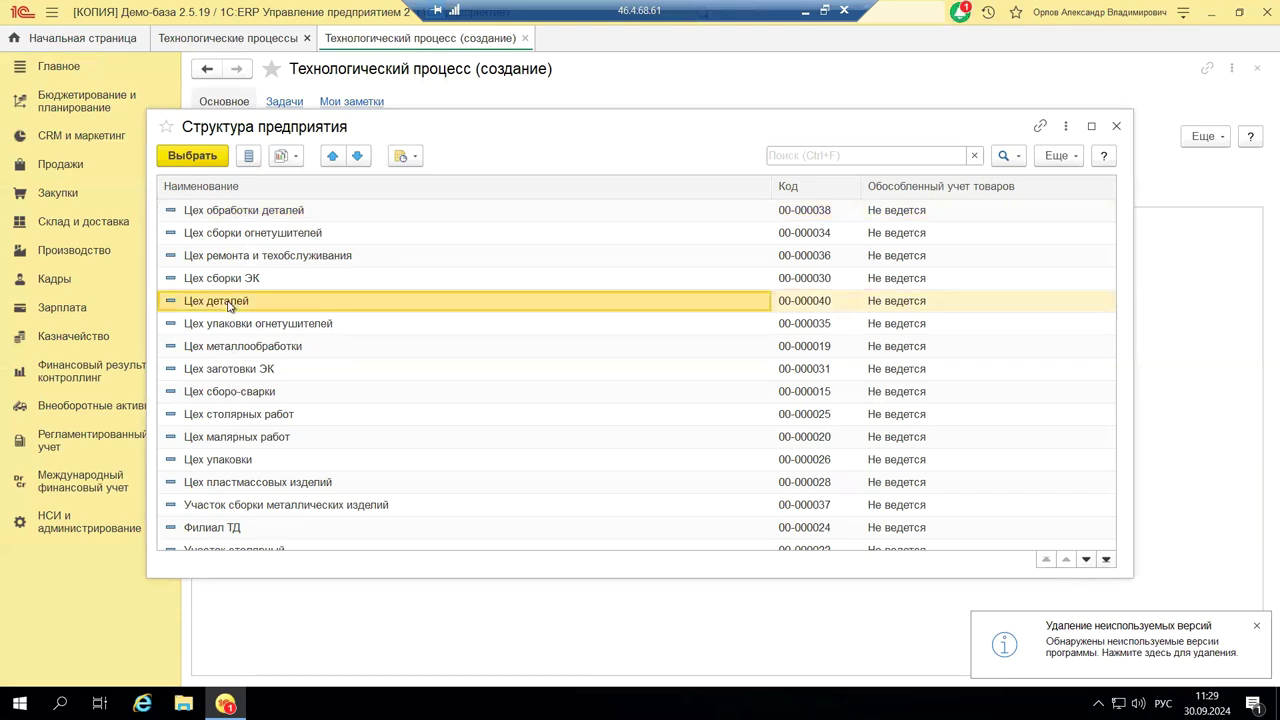
click(176, 157)
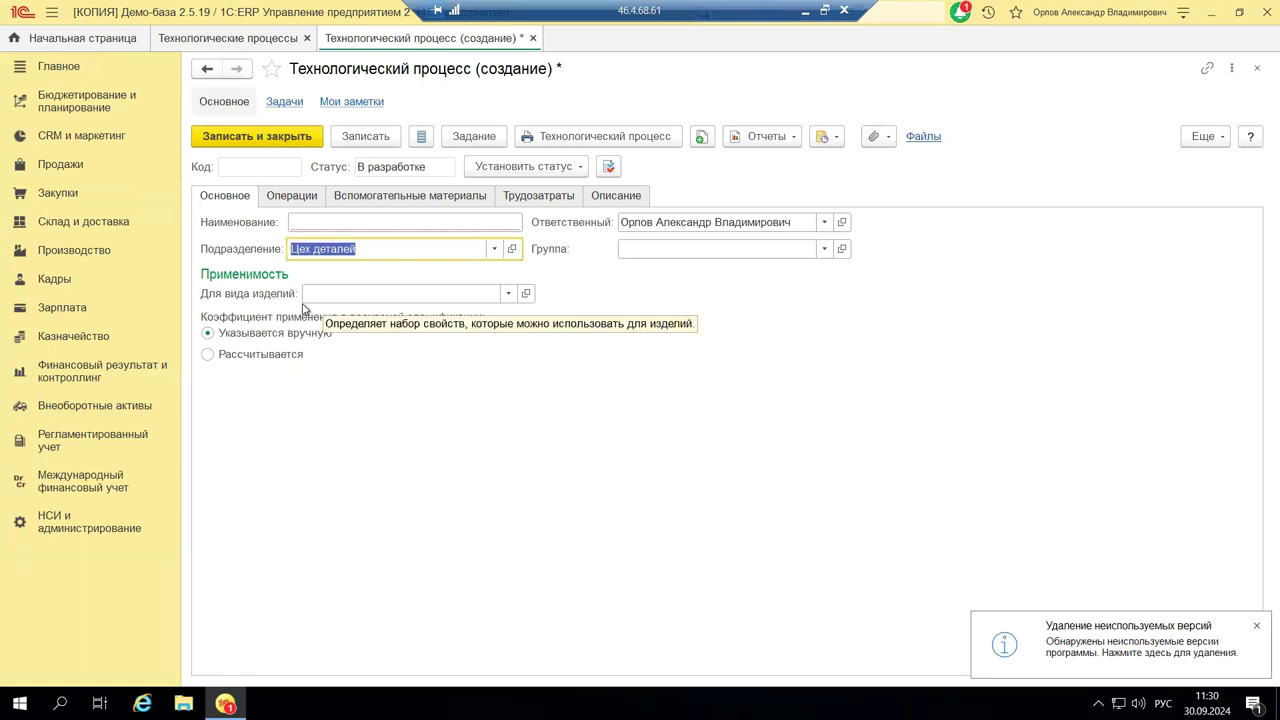
- Set Для вида изделий of the new technological process to Продукция from the Производство group
click(510, 294)
click(403, 337)
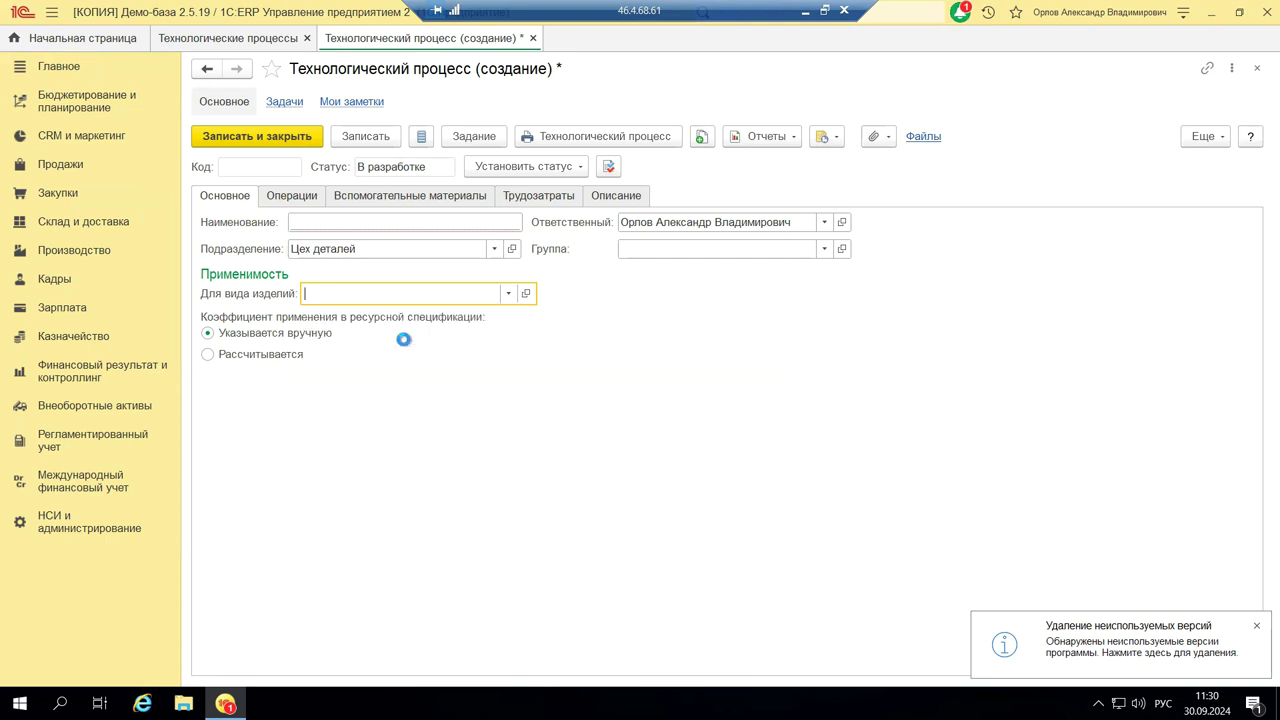
click(251, 210)
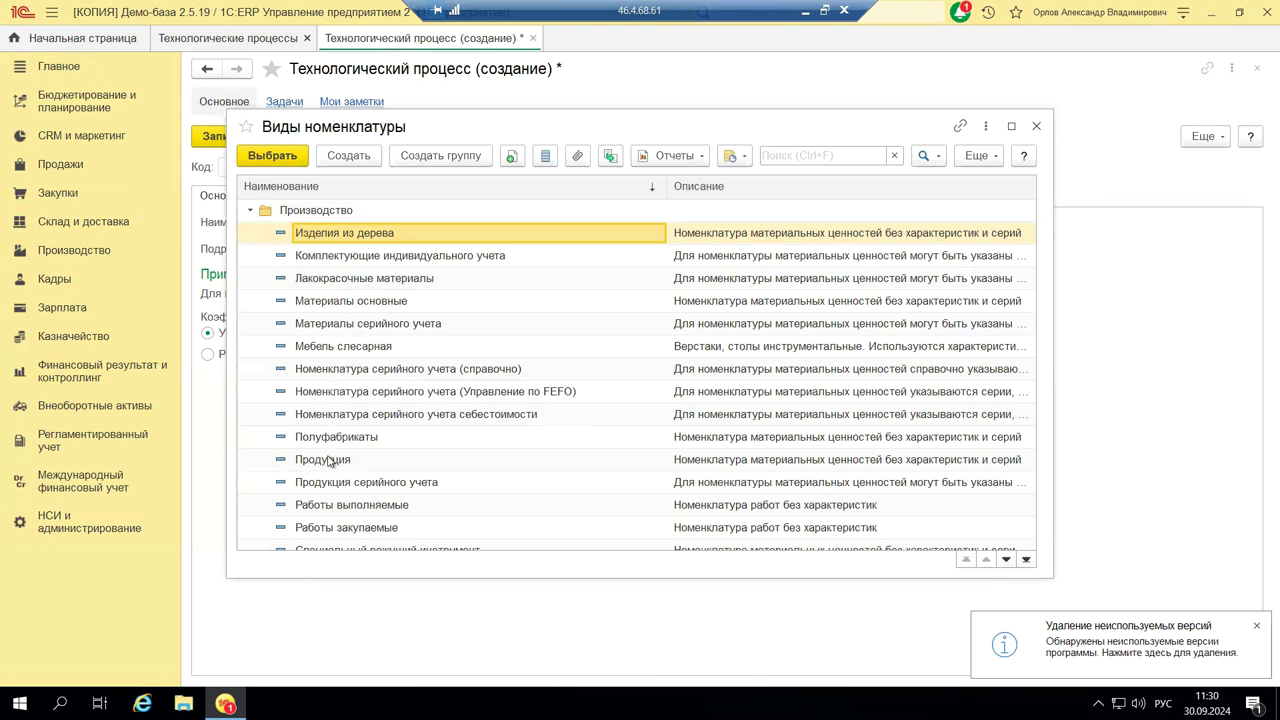
click(328, 459)
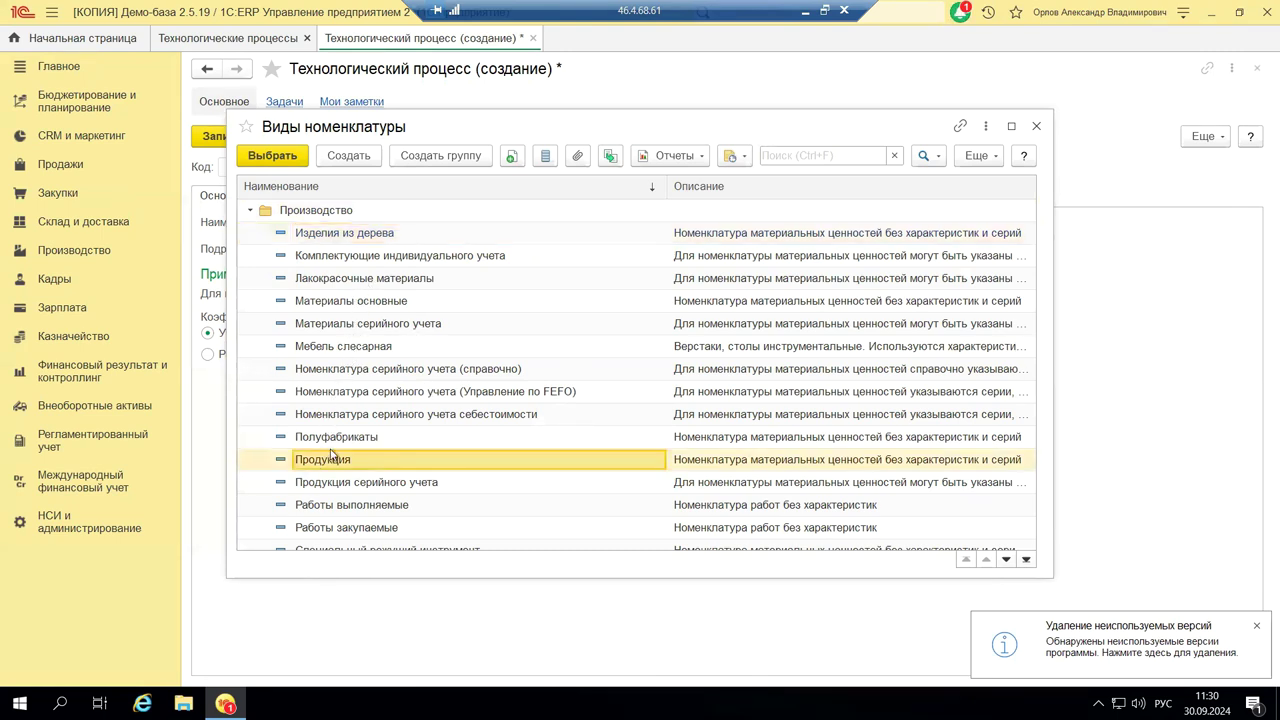
click(271, 156)
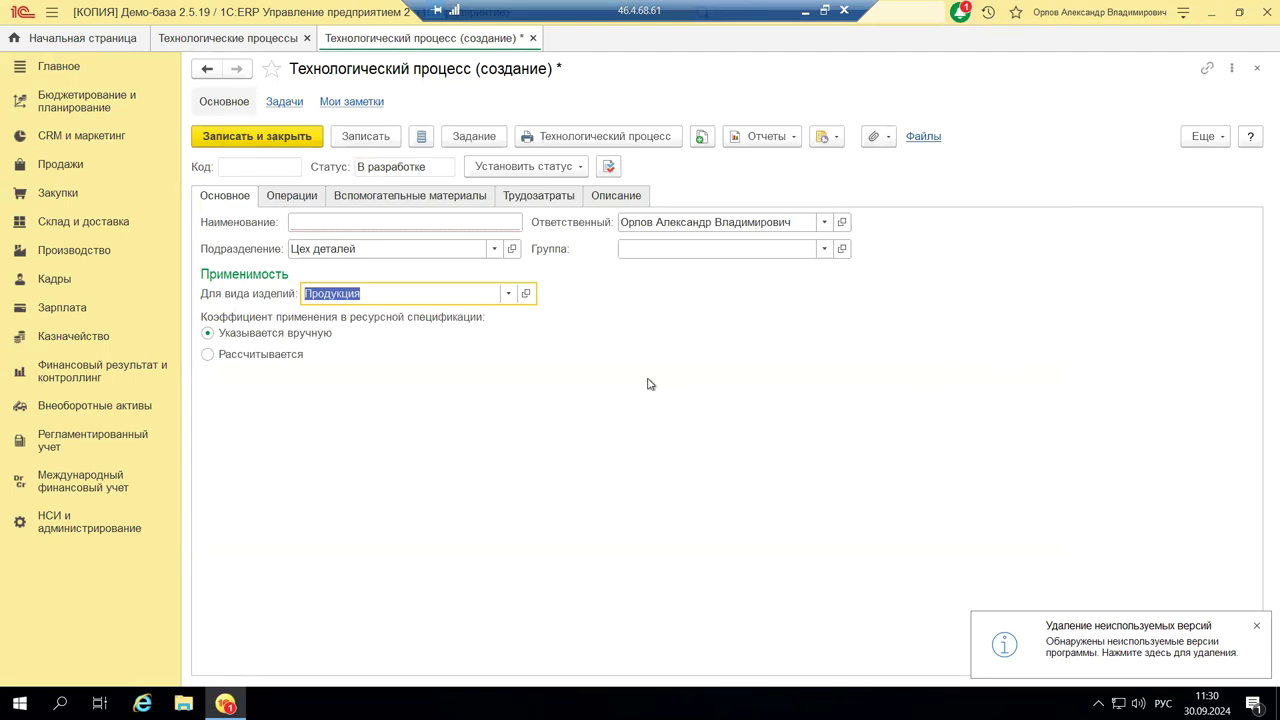
- Discard the new technological process record without saving it
click(398, 220)
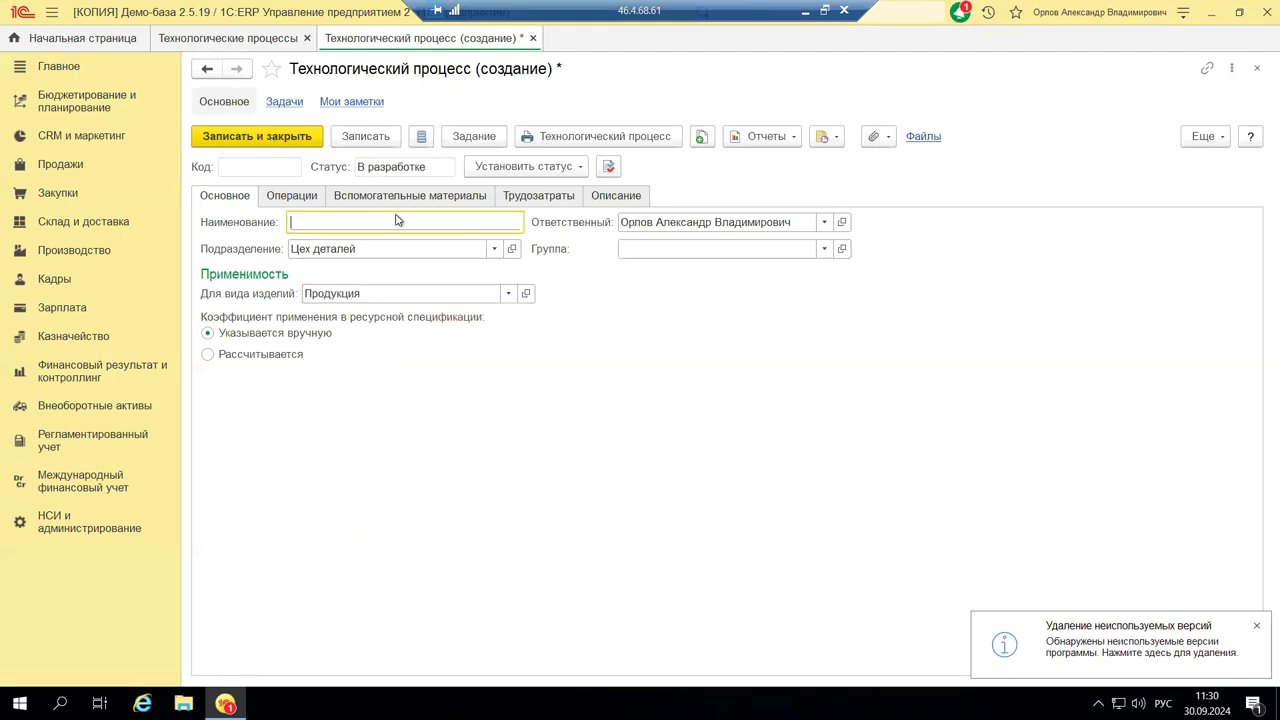
click(1258, 70)
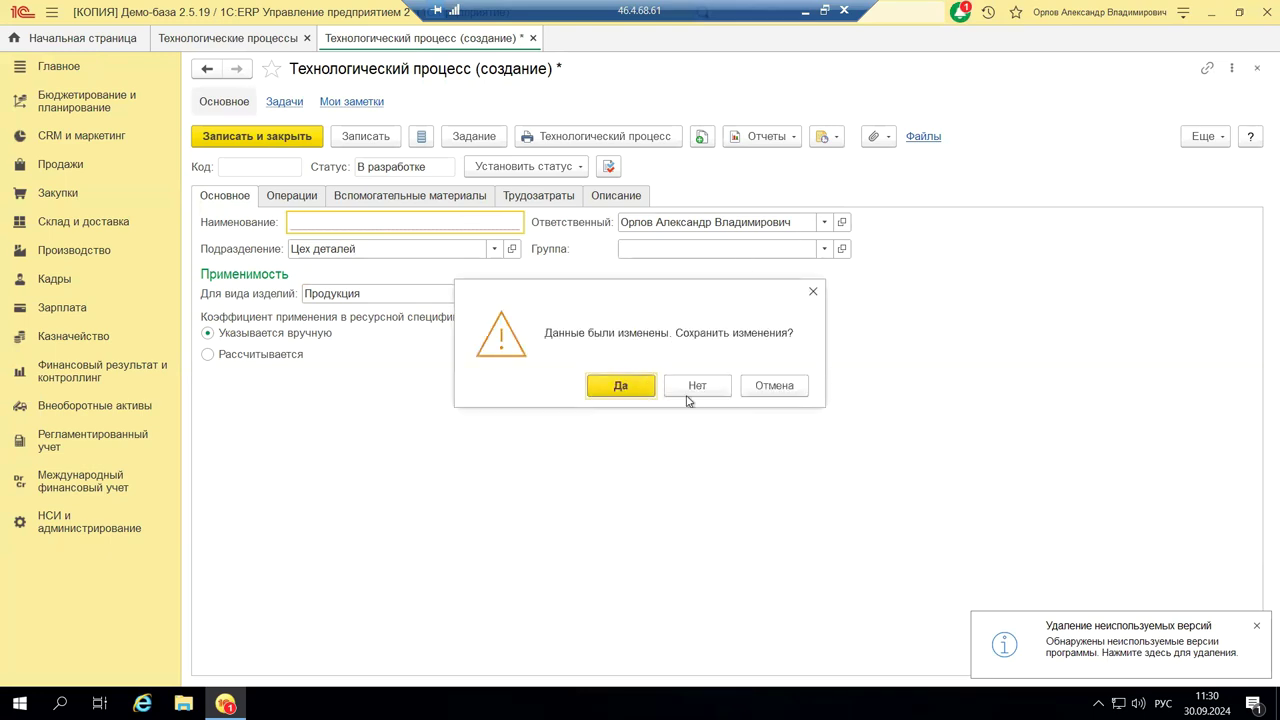
click(619, 387)
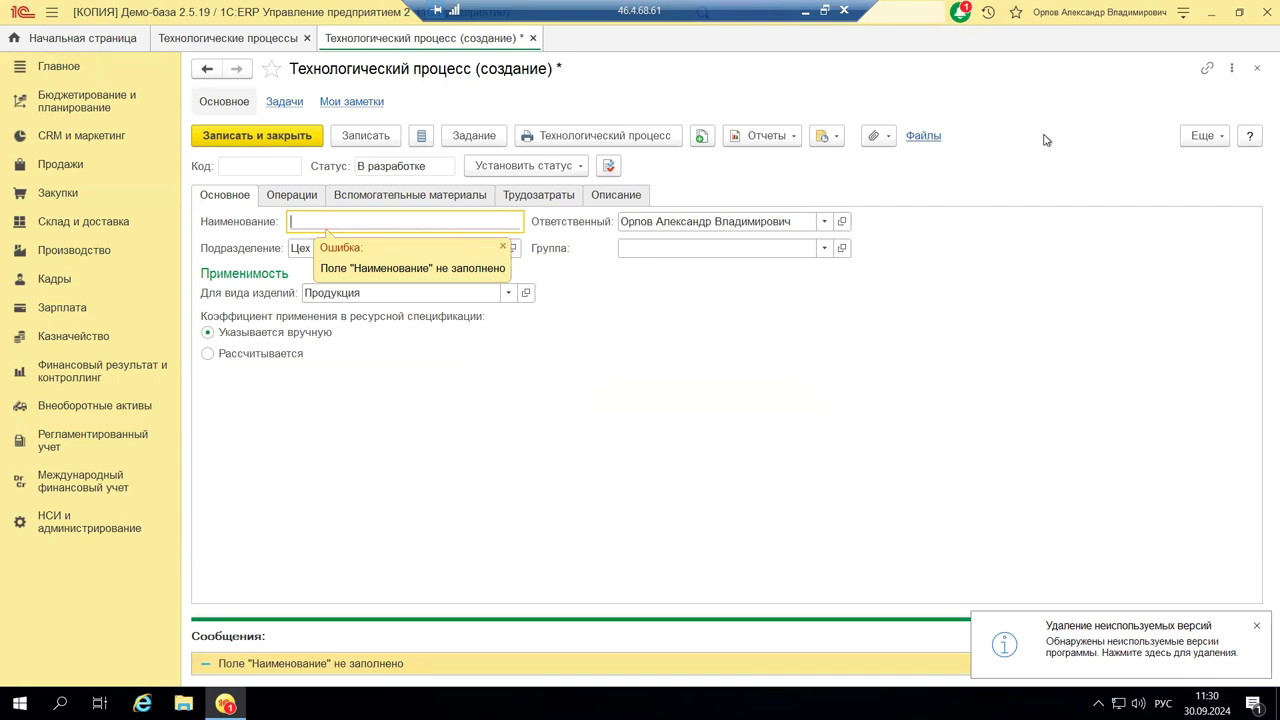
click(1257, 68)
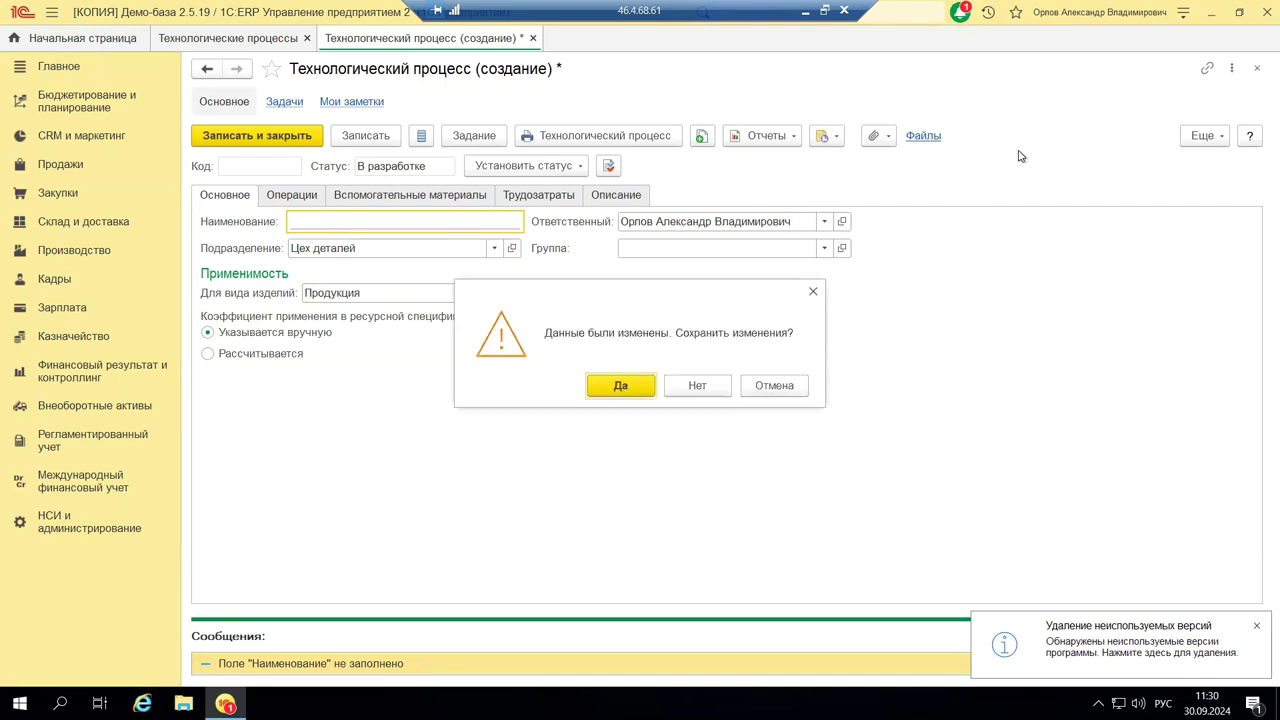
click(695, 380)
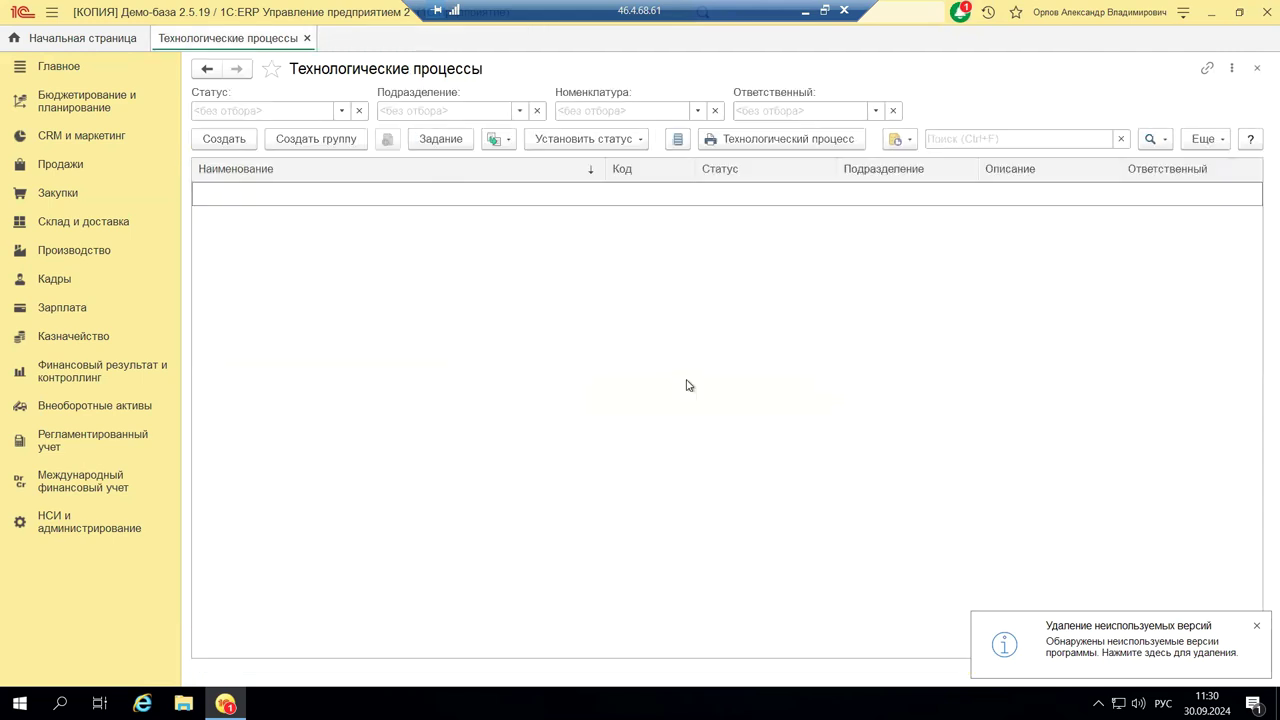
- Open the operation type Замер твердости from the Виды технологических операций directory of the production section
click(58, 253)
click(58, 253)
click(58, 253)
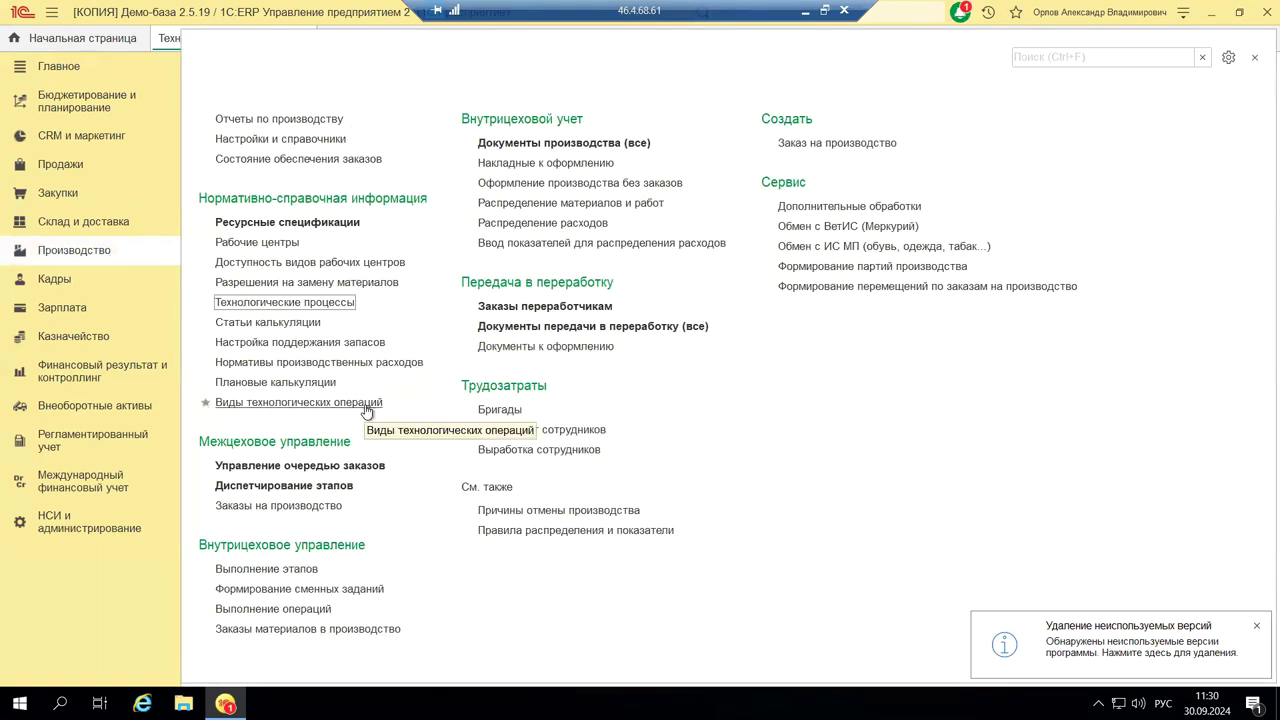
click(263, 404)
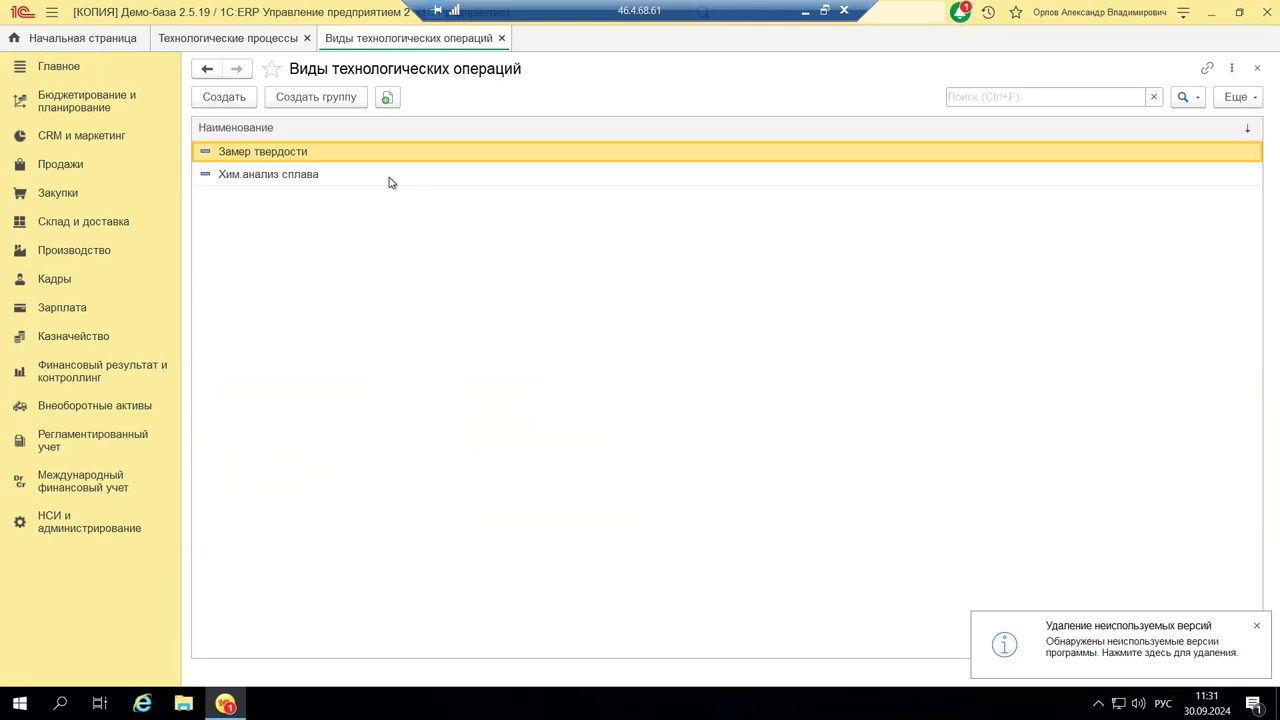
double_click(280, 157)
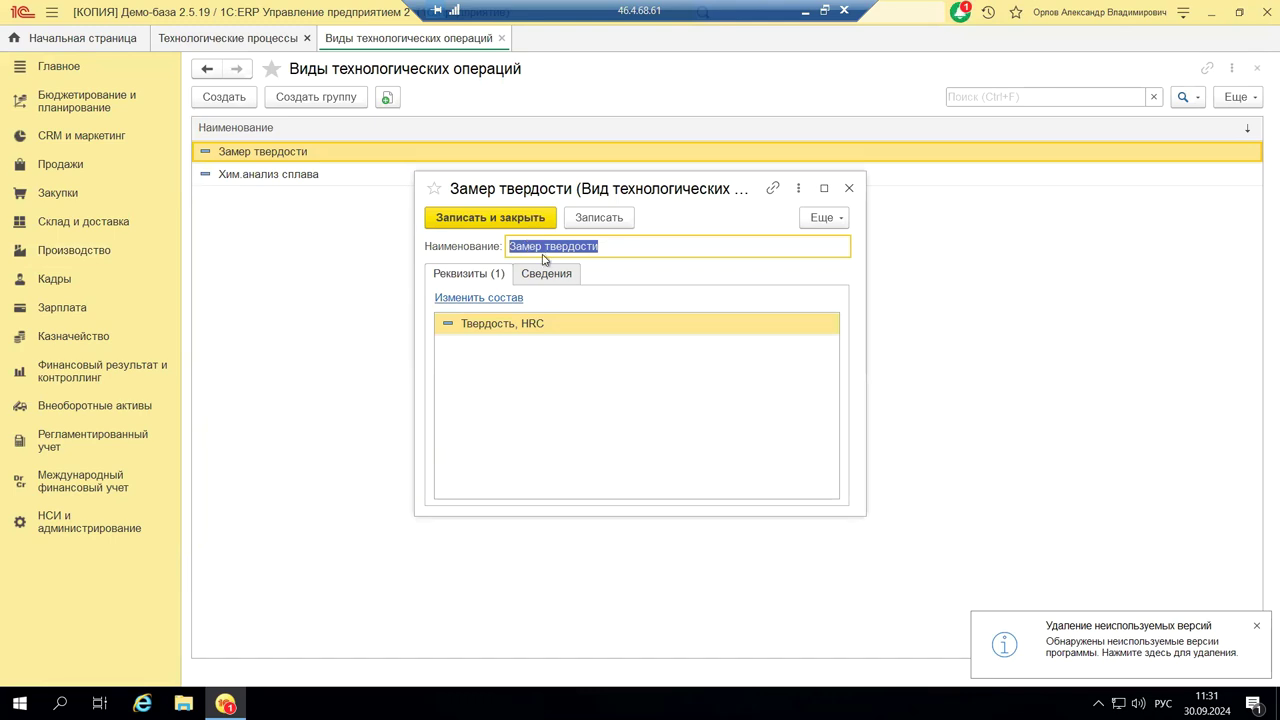
- Examine the additional attributes of Замер твердости and Хим.анализ сплава and the Сведения of Замер твердости, closing the card and directory without changes
click(460, 298)
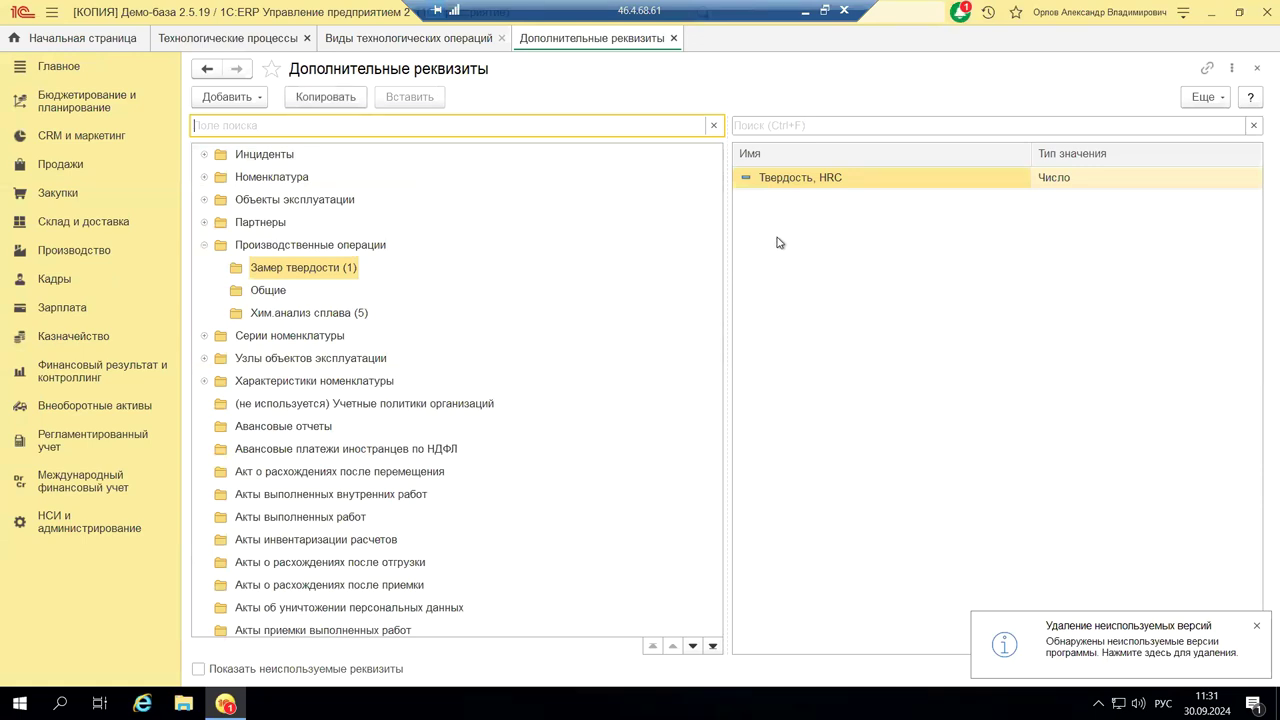
click(294, 314)
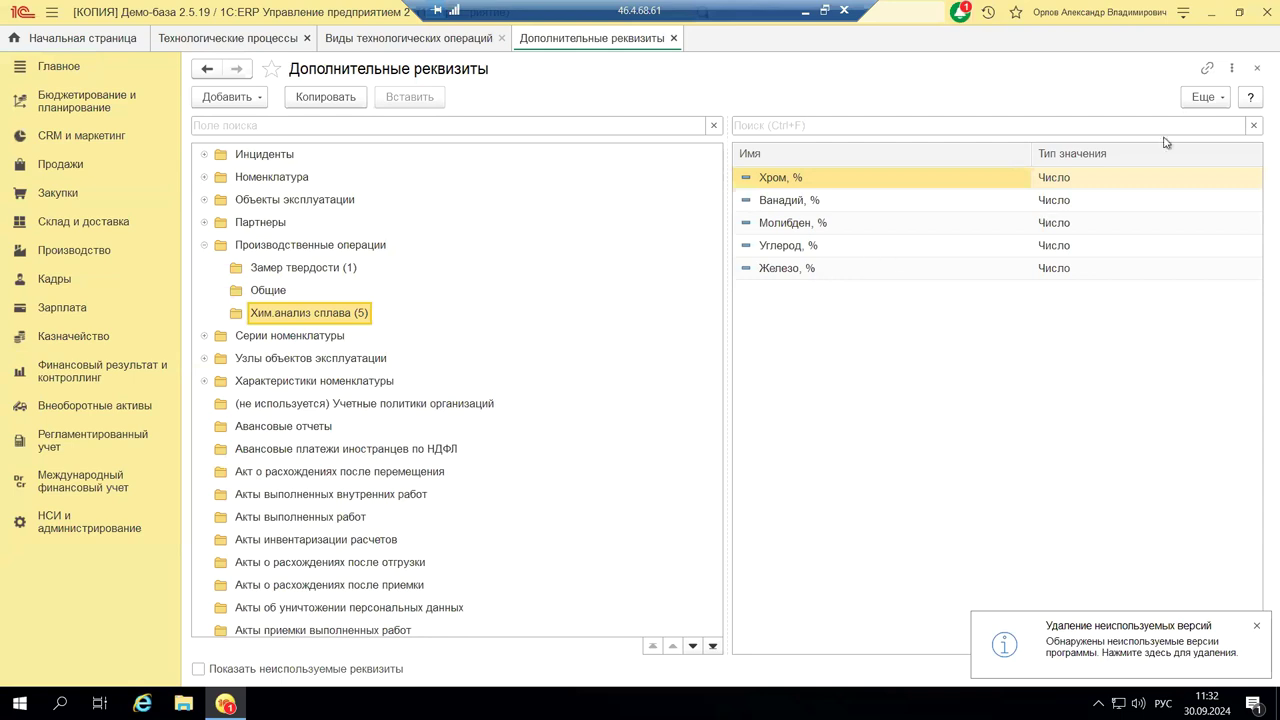
click(1257, 70)
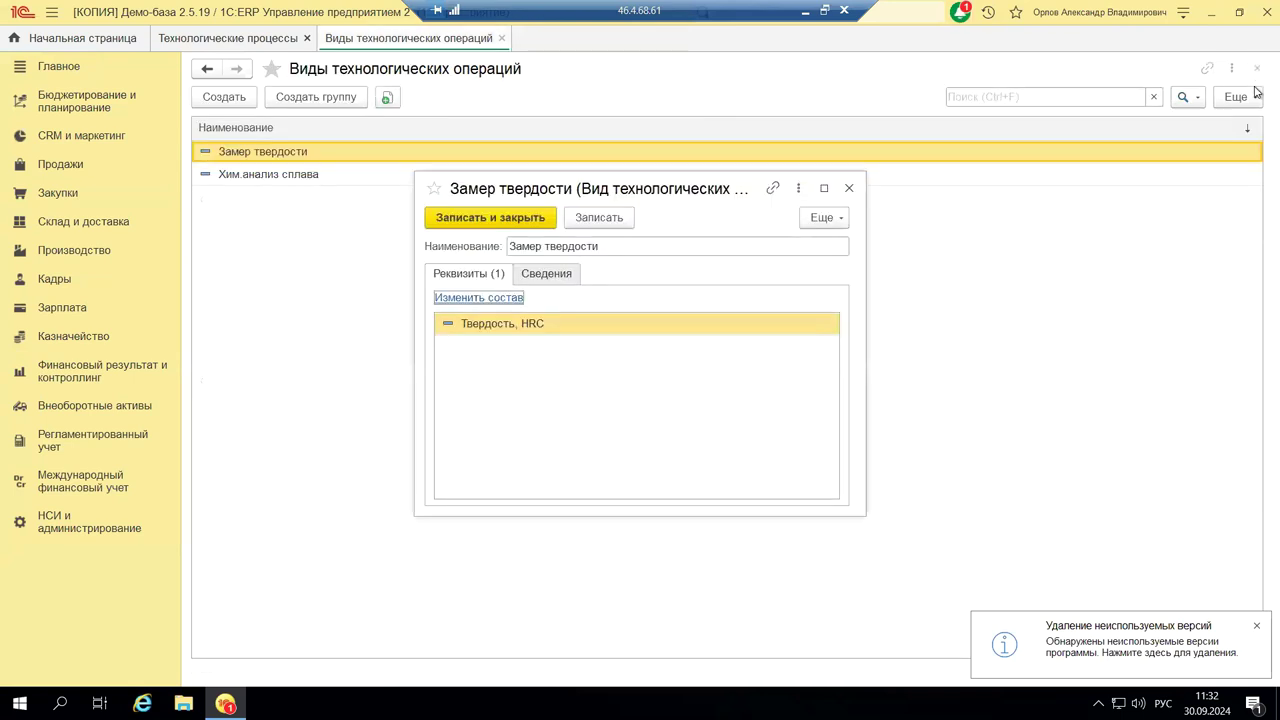
click(535, 276)
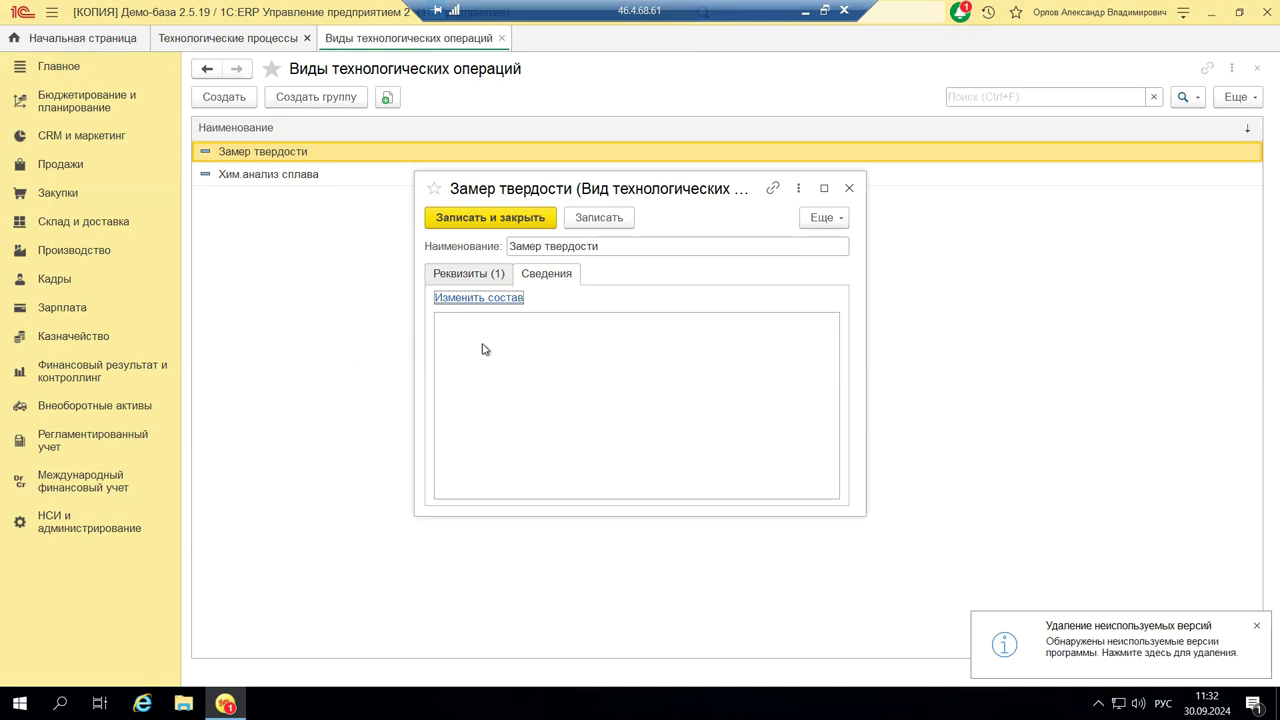
click(451, 277)
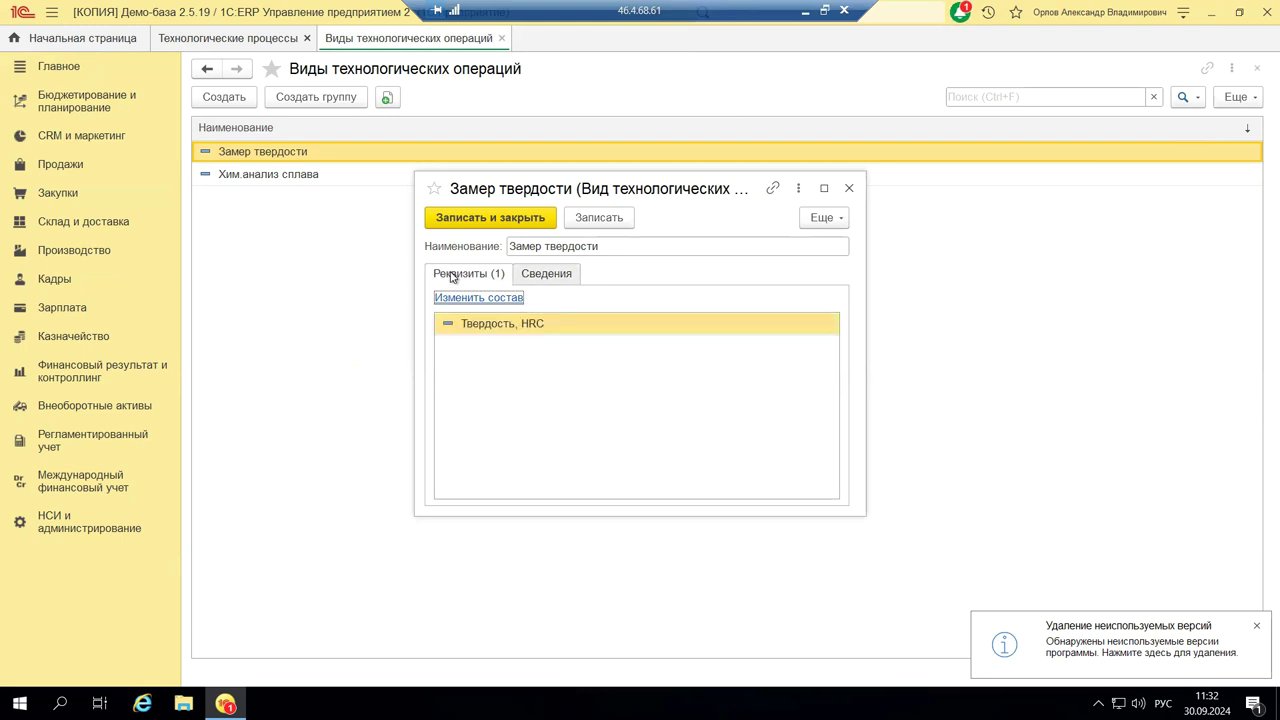
click(846, 189)
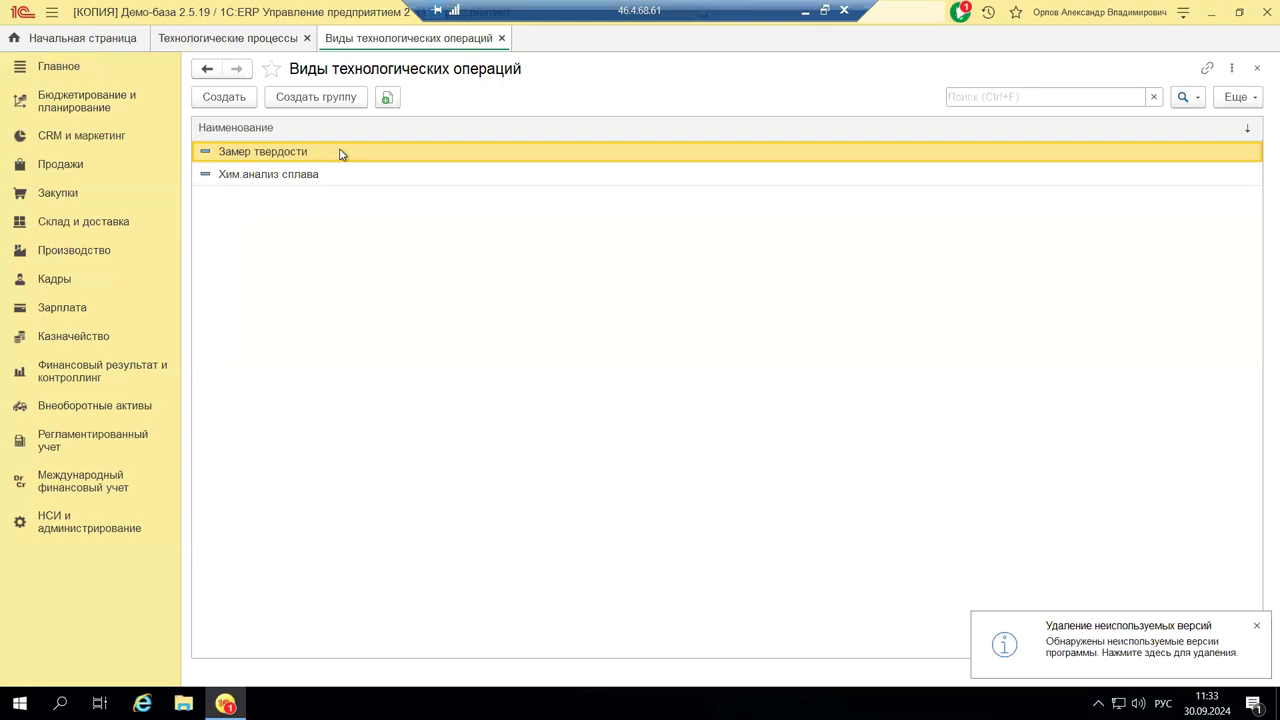
click(1257, 69)
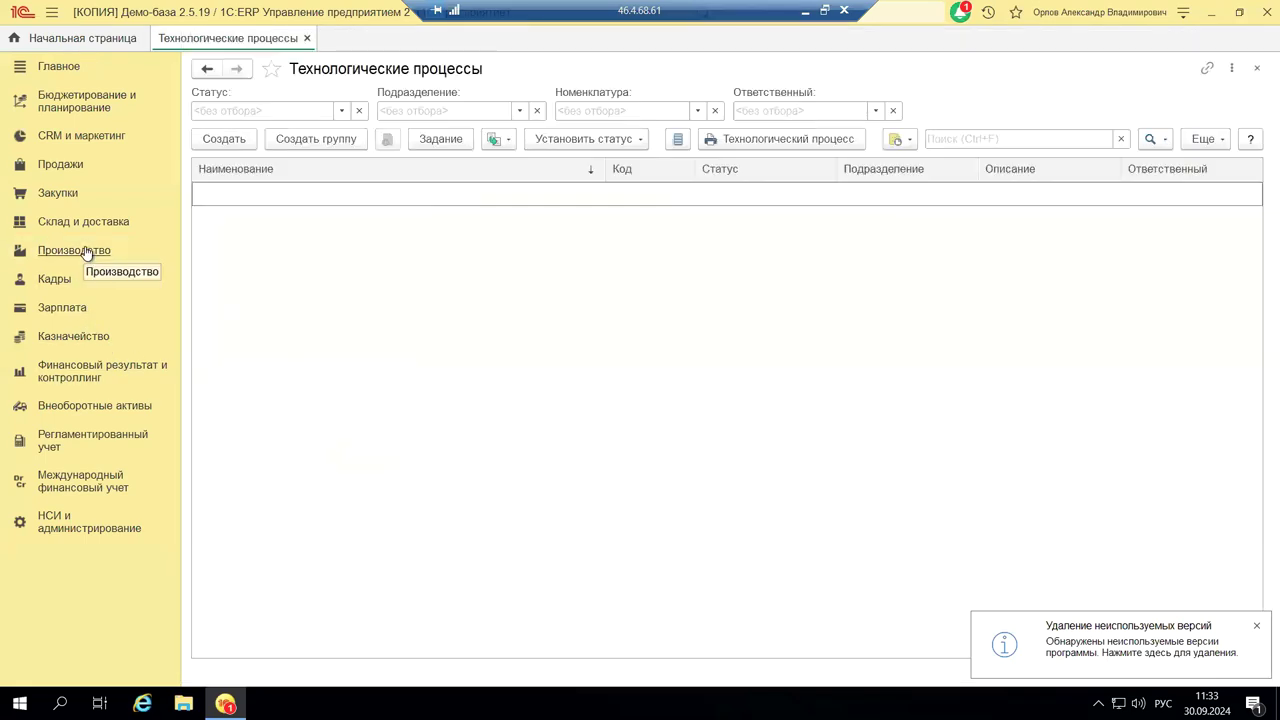
- Open the Выполнение этапов list and review the actions available for a production stage
click(86, 252)
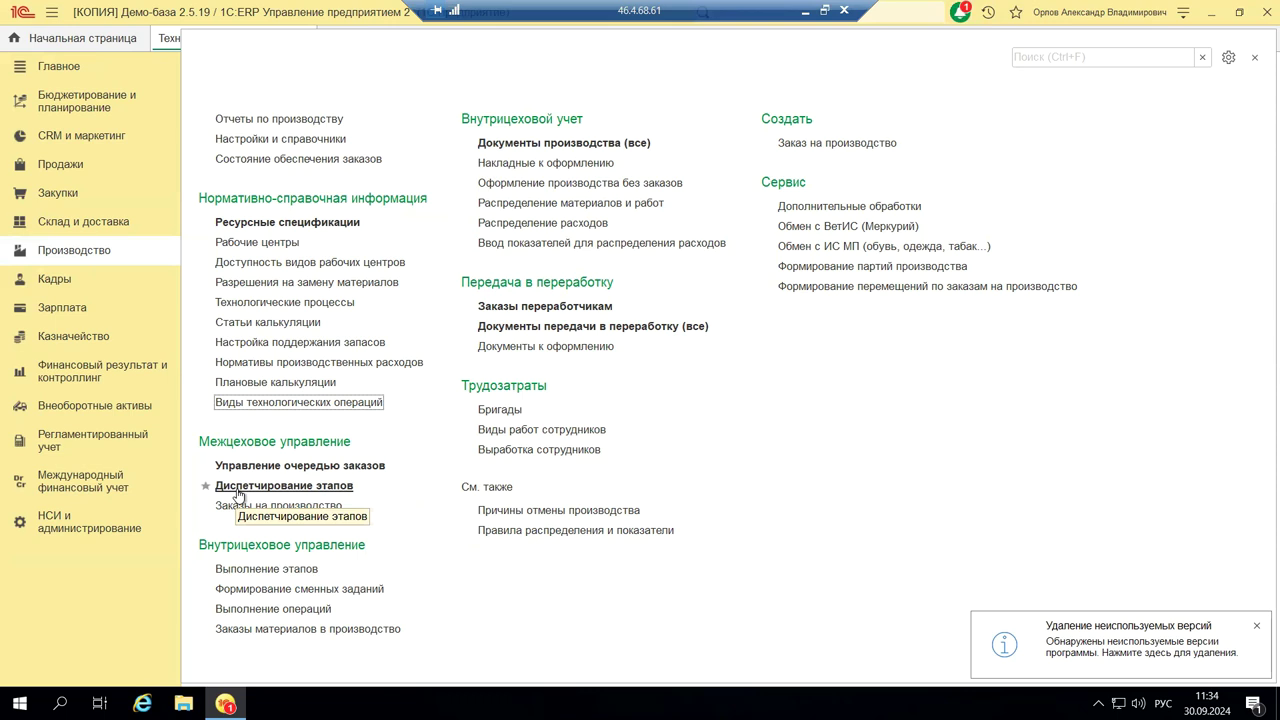
click(264, 570)
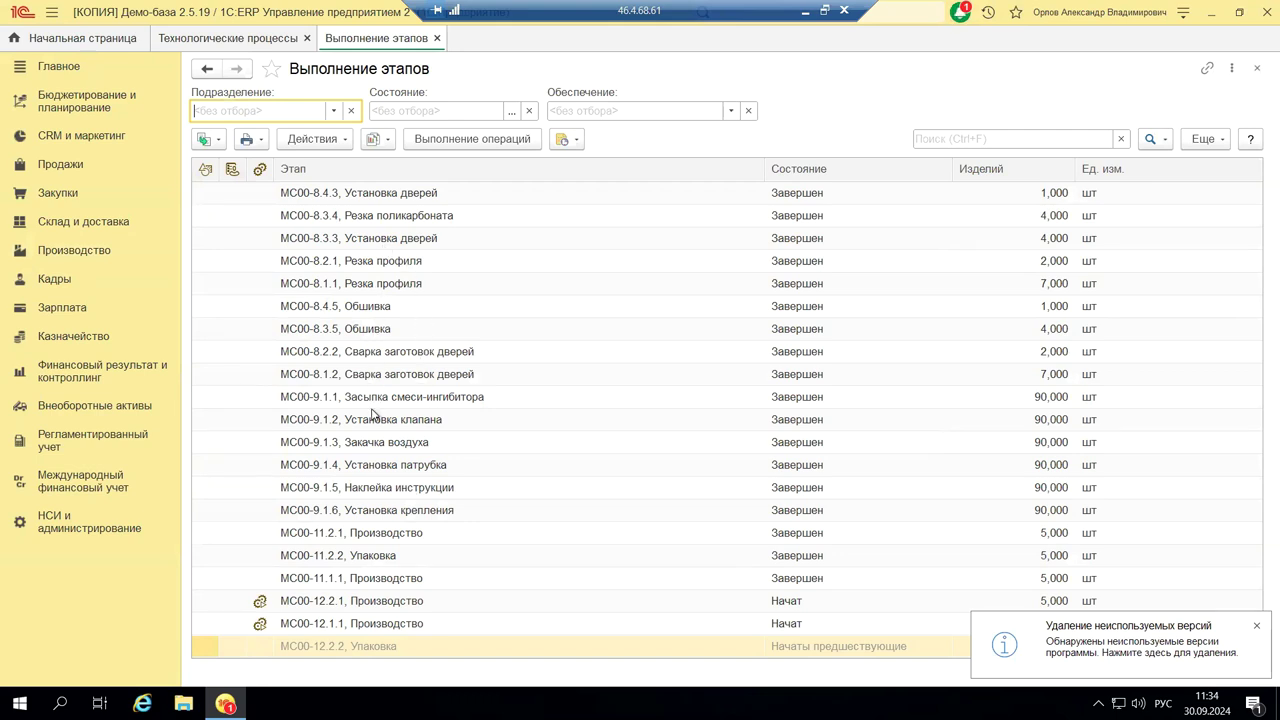
click(343, 143)
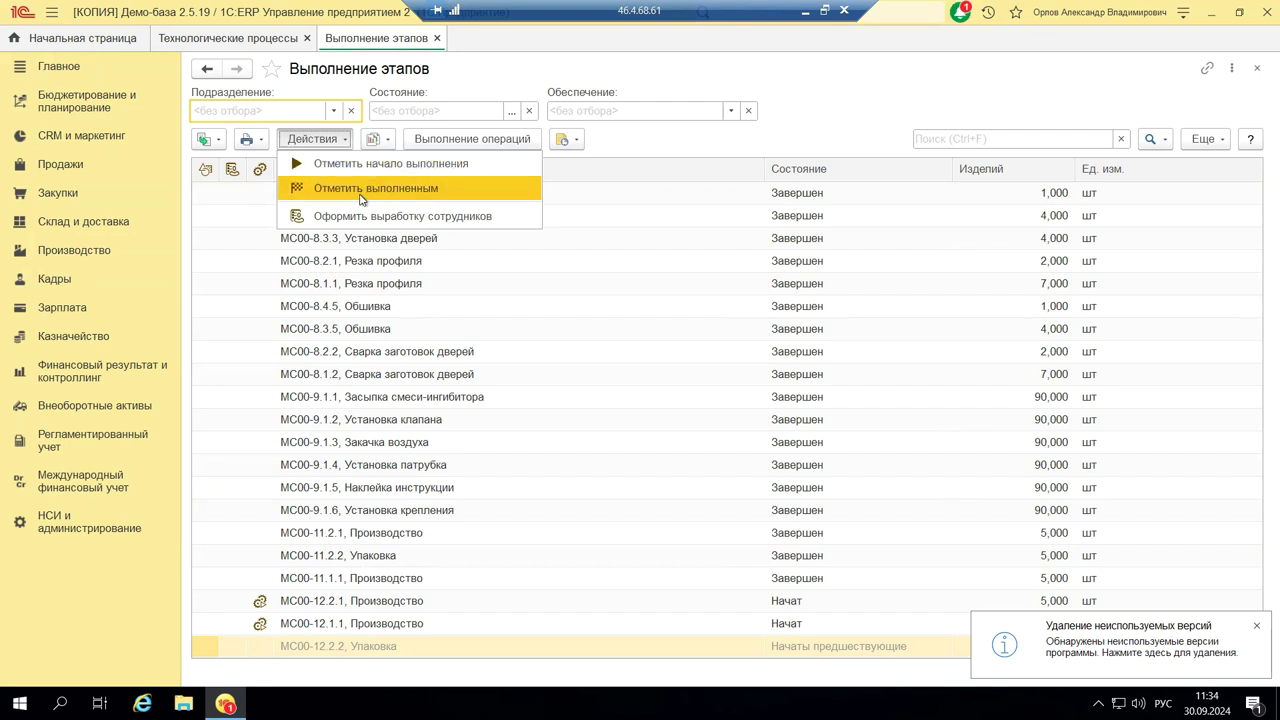
- Try to open Выполнение операций for the stages МС00-12.2.2, Упаковка and МС00-8.4.3, Установка дверей
click(436, 142)
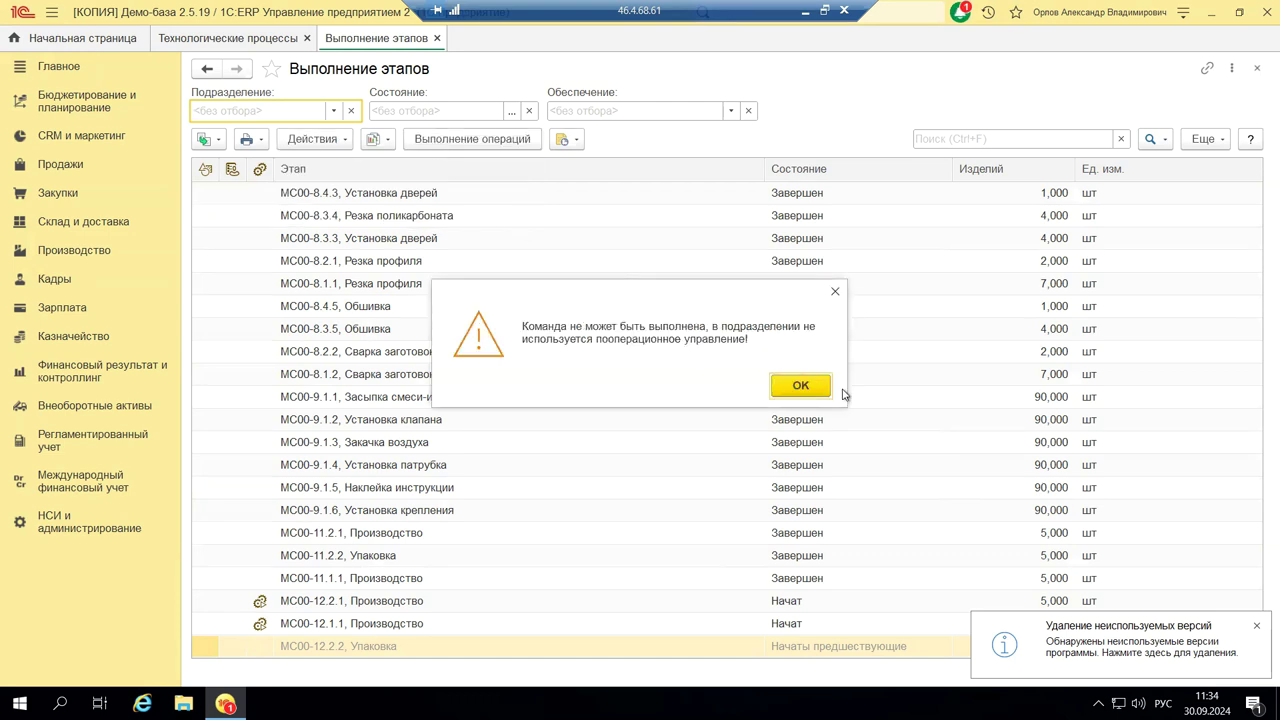
click(810, 393)
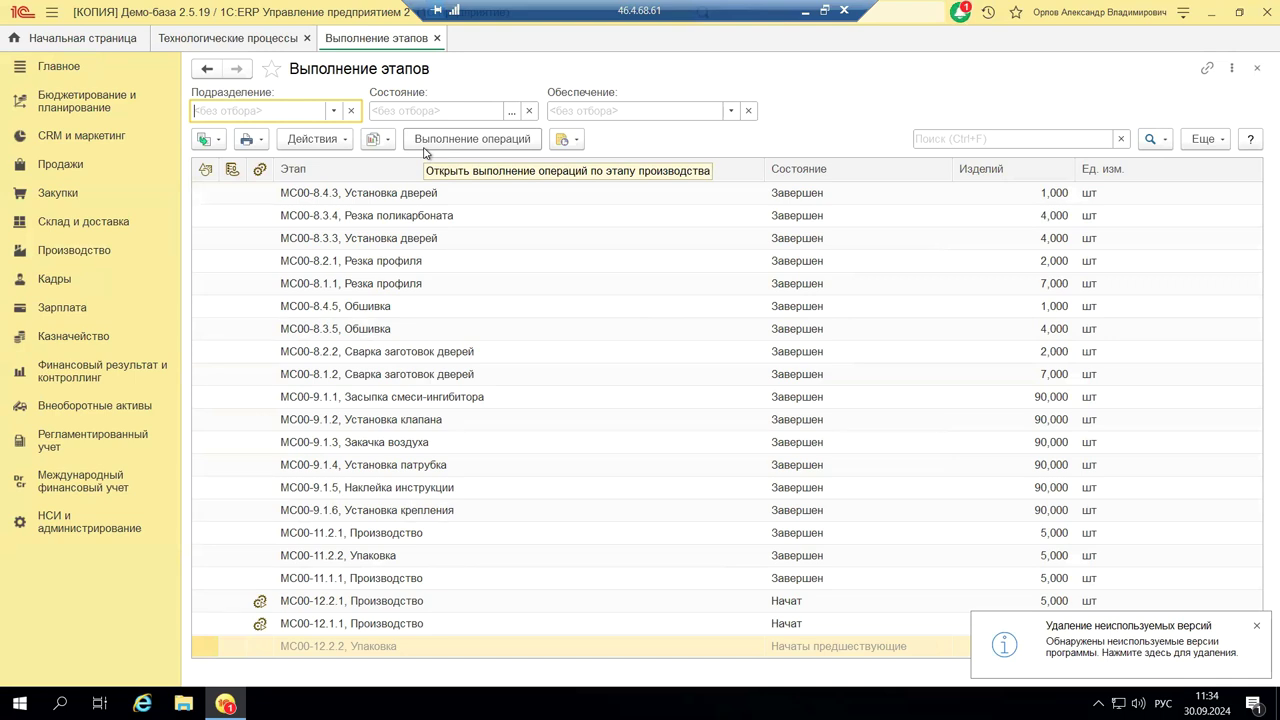
click(394, 198)
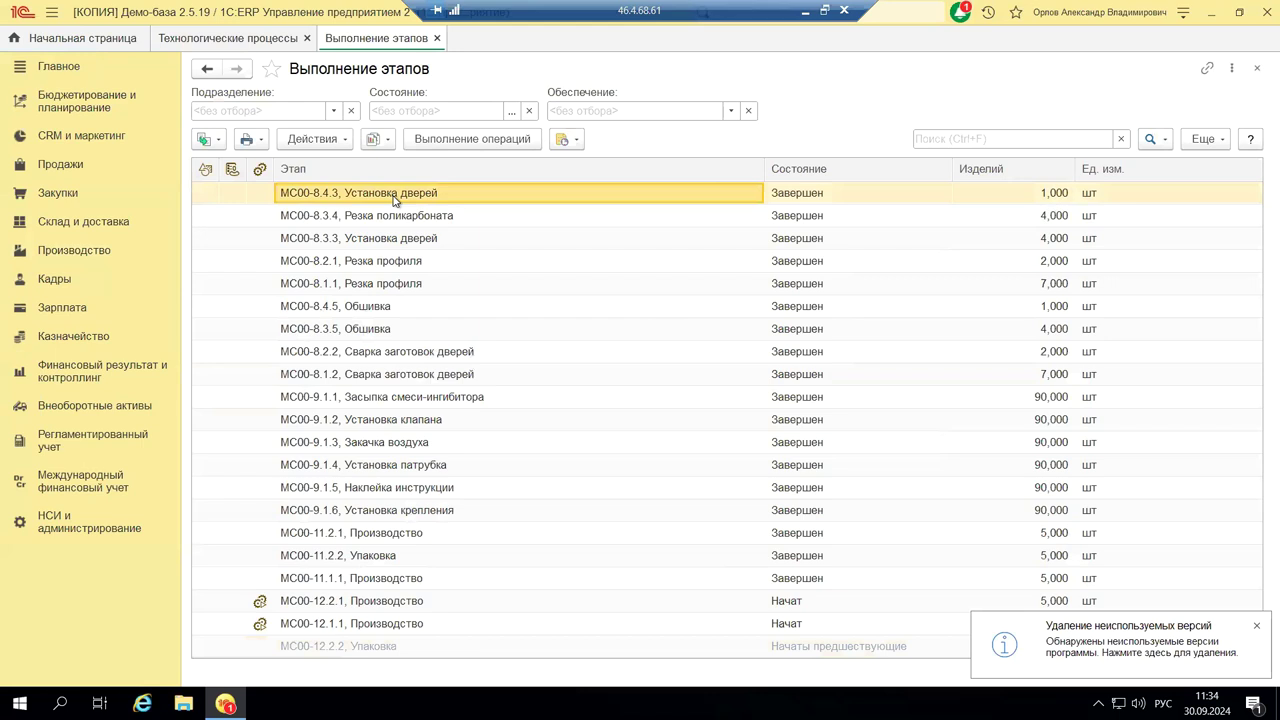
click(466, 140)
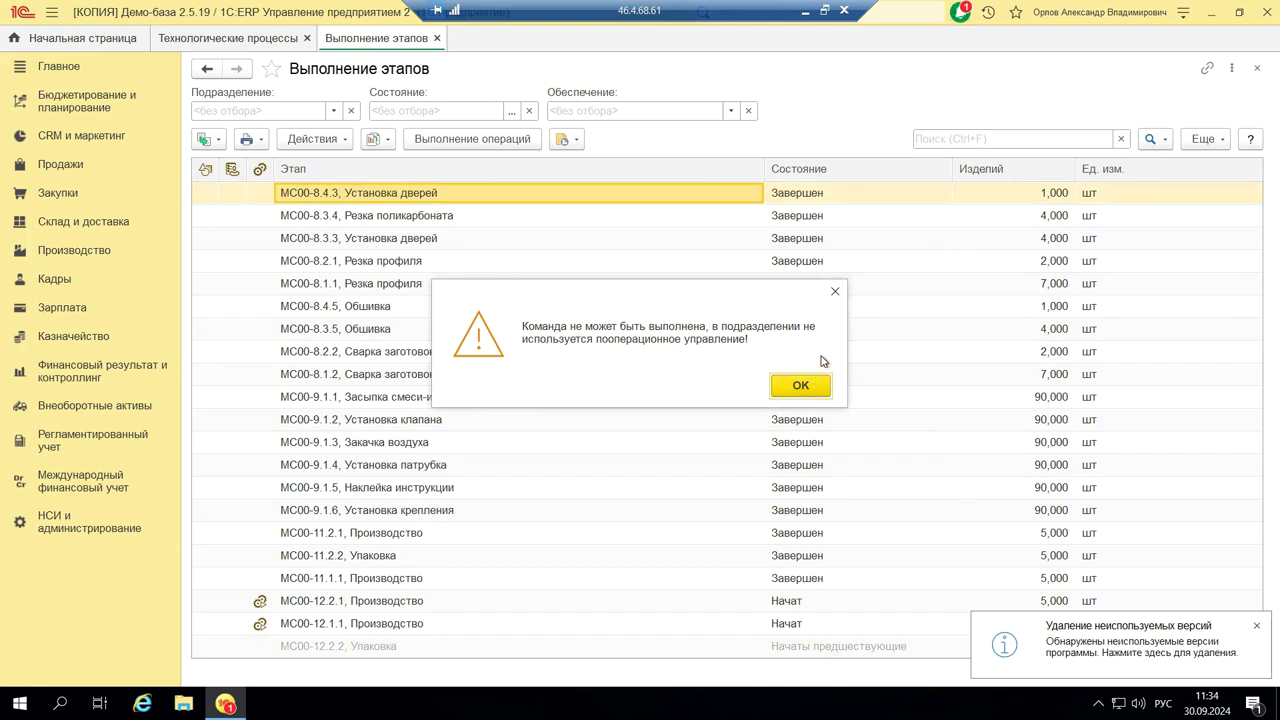
click(836, 294)
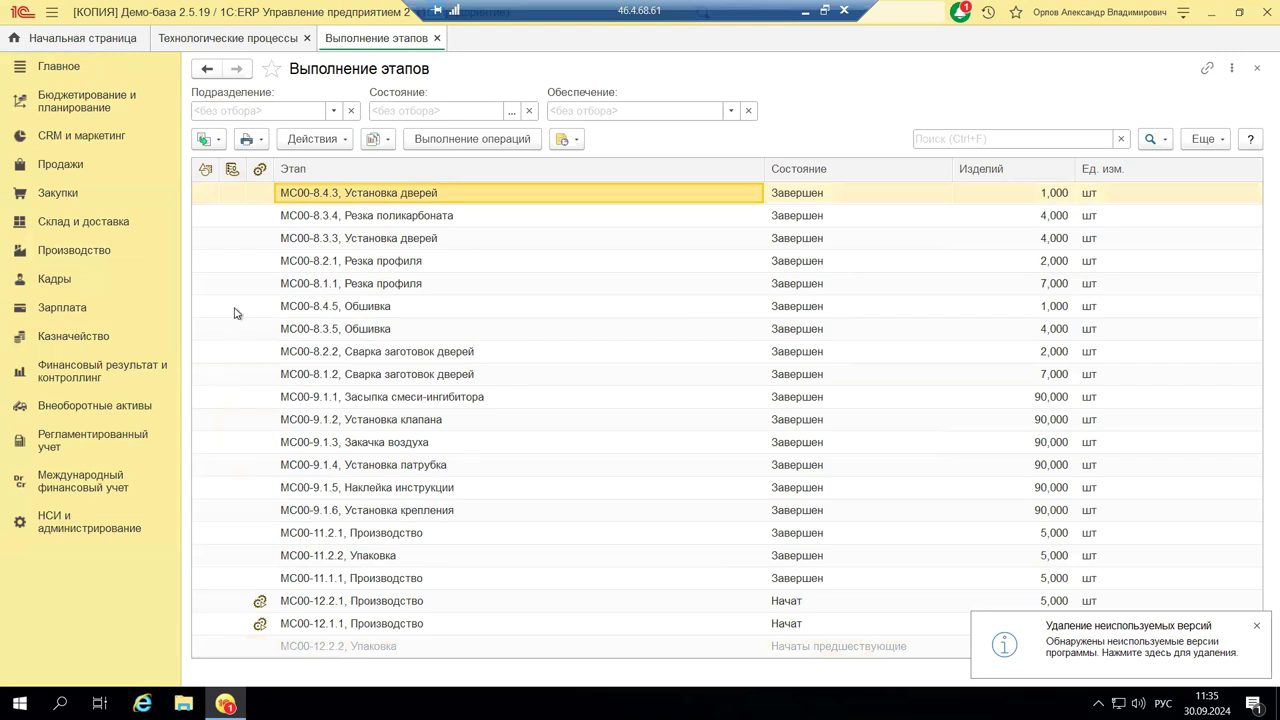
- Open the Контроль твердости operation of stage МС00-12.2.1 from its shift task dated 30.04.2024 for Участок №2
click(260, 606)
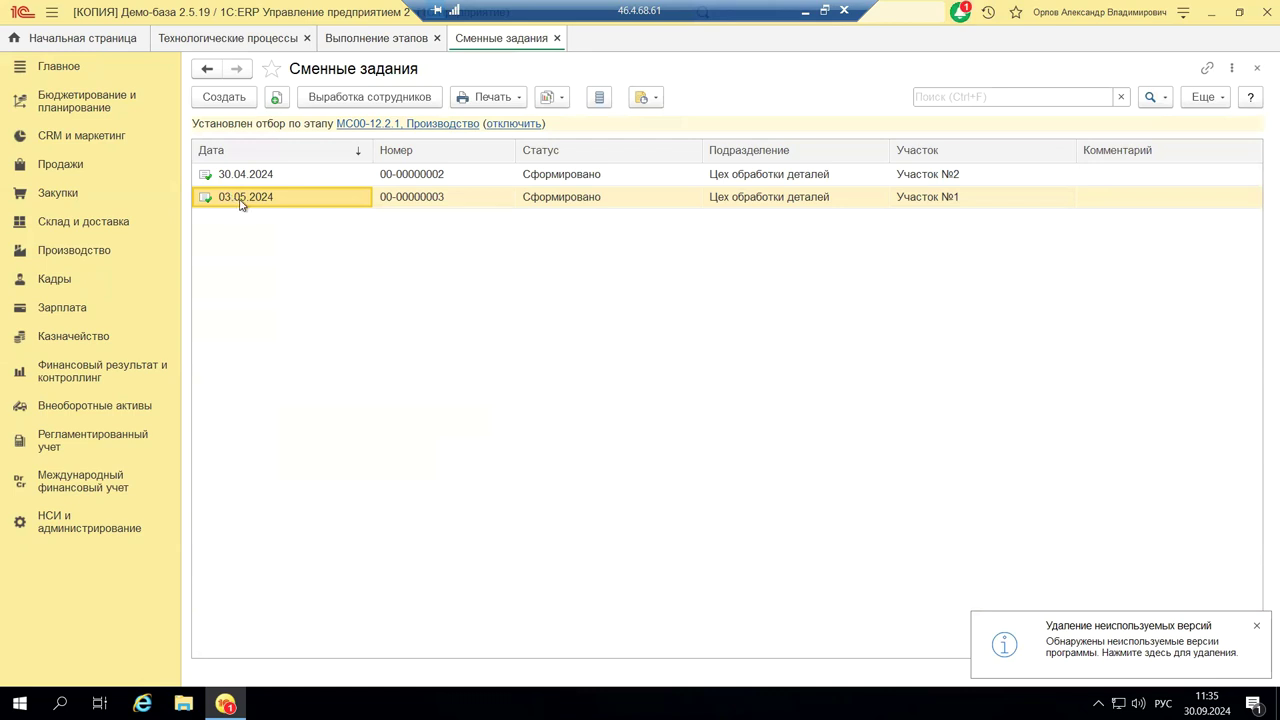
click(745, 171)
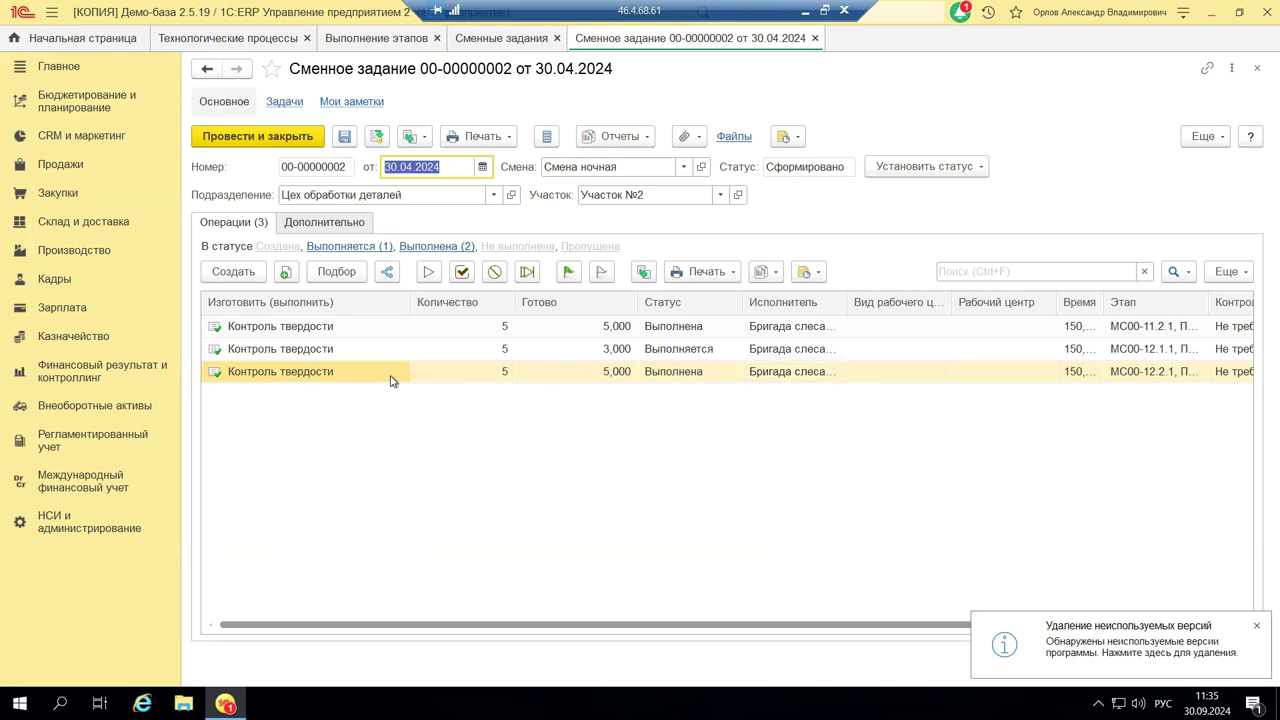
click(797, 378)
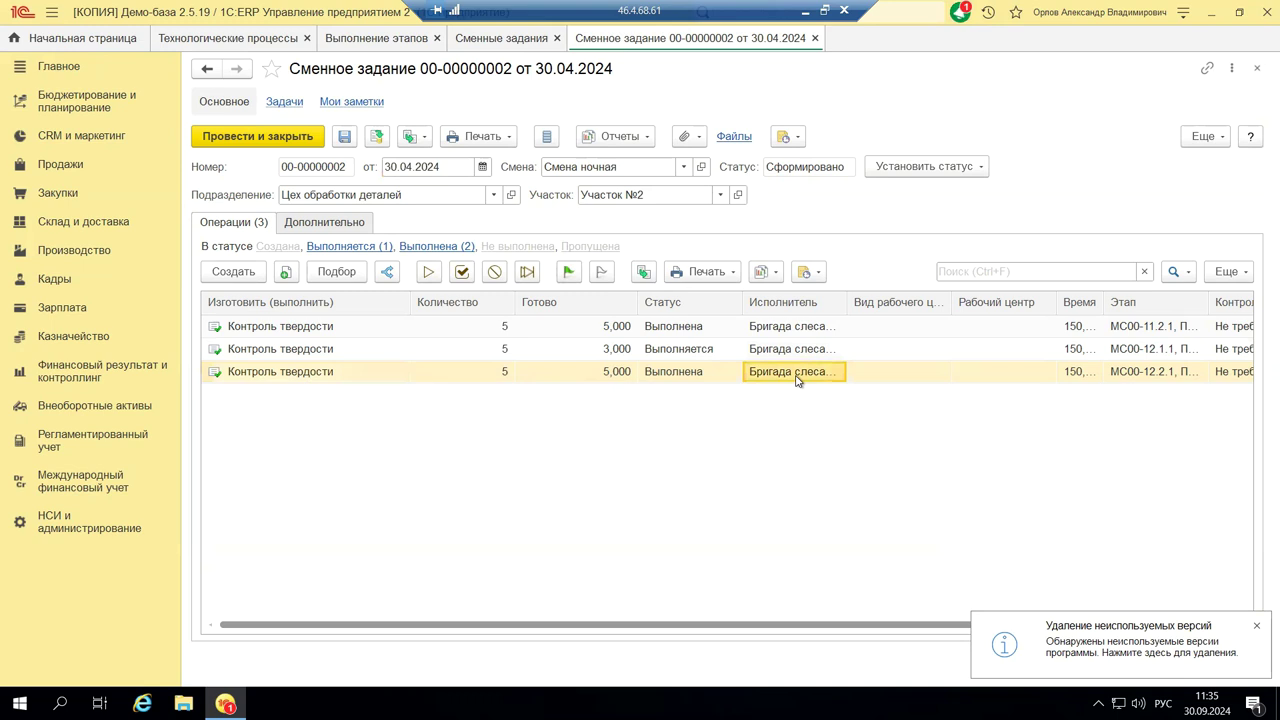
double_click(797, 378)
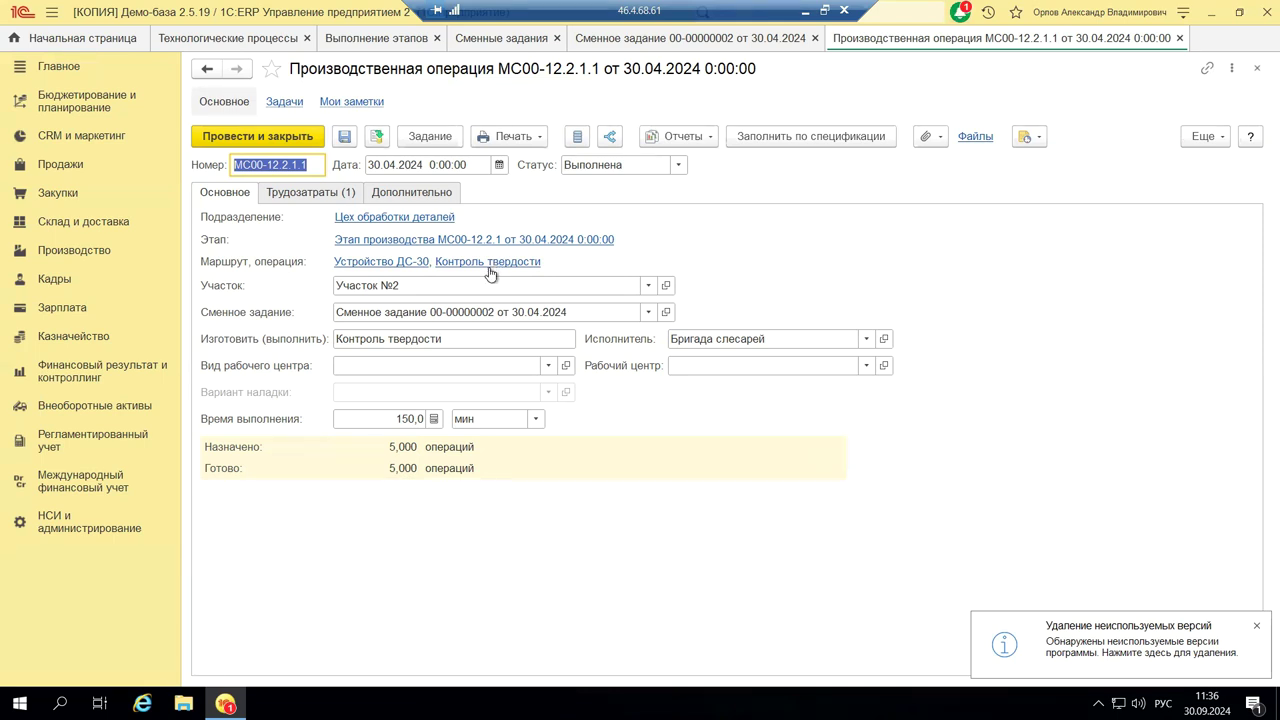
- Examine the operation's labour costs and additional details, closing the operation and the shift task without changes
click(294, 197)
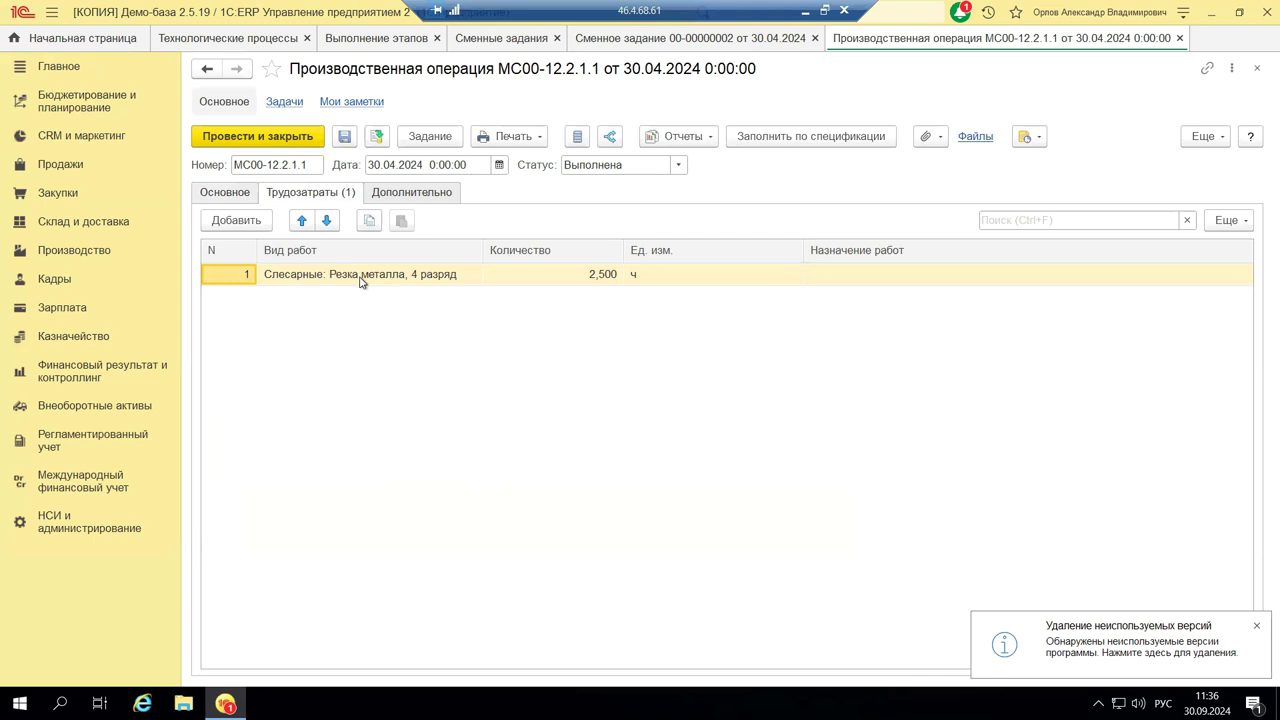
click(412, 194)
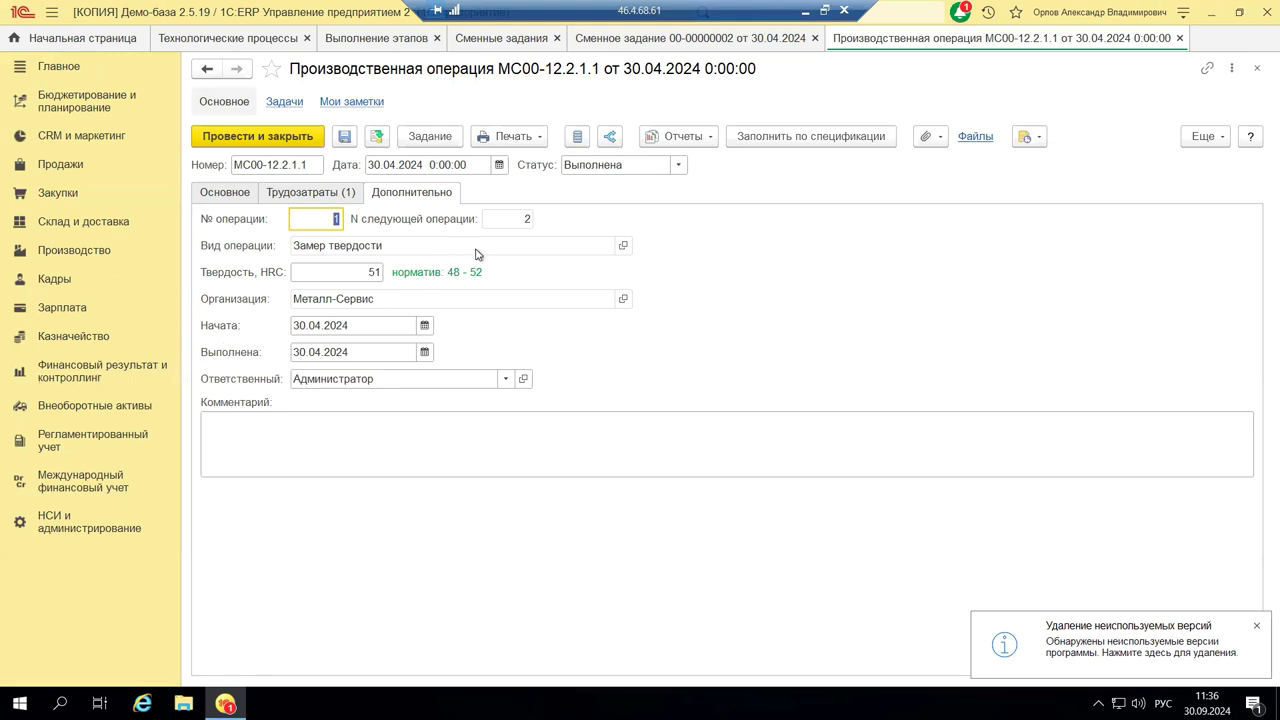
mouse_move(525, 217)
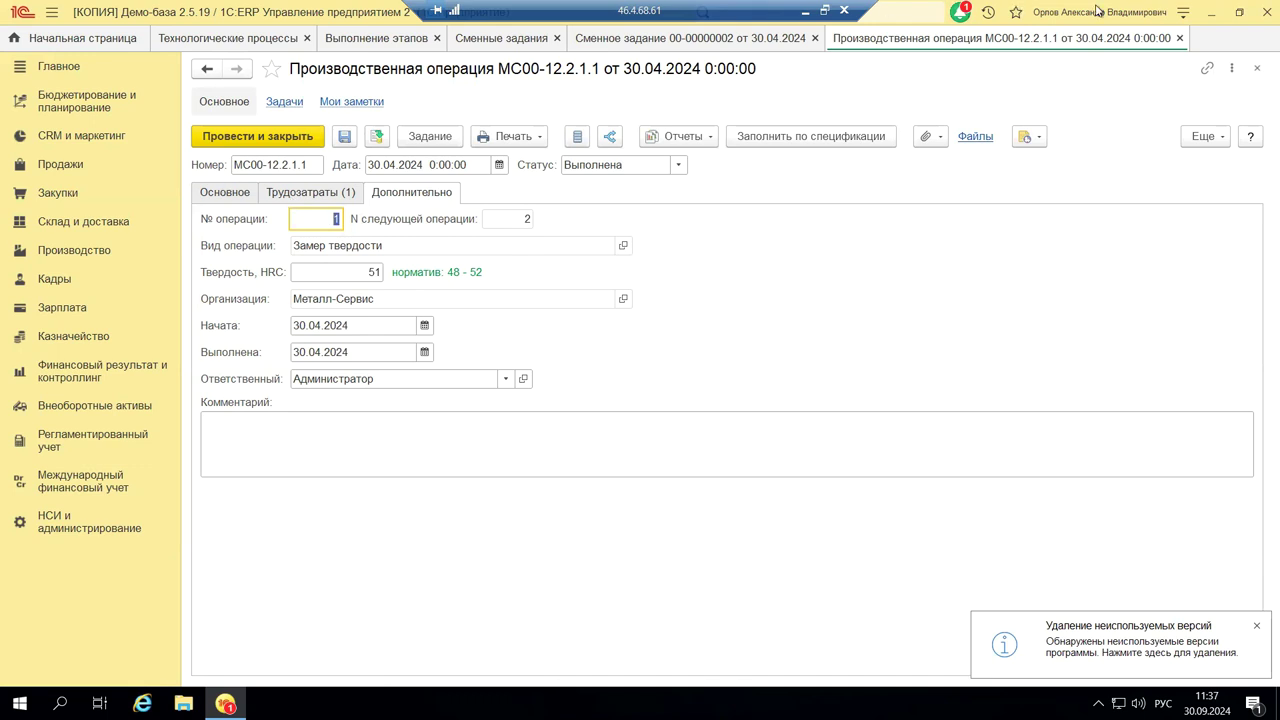
click(1256, 68)
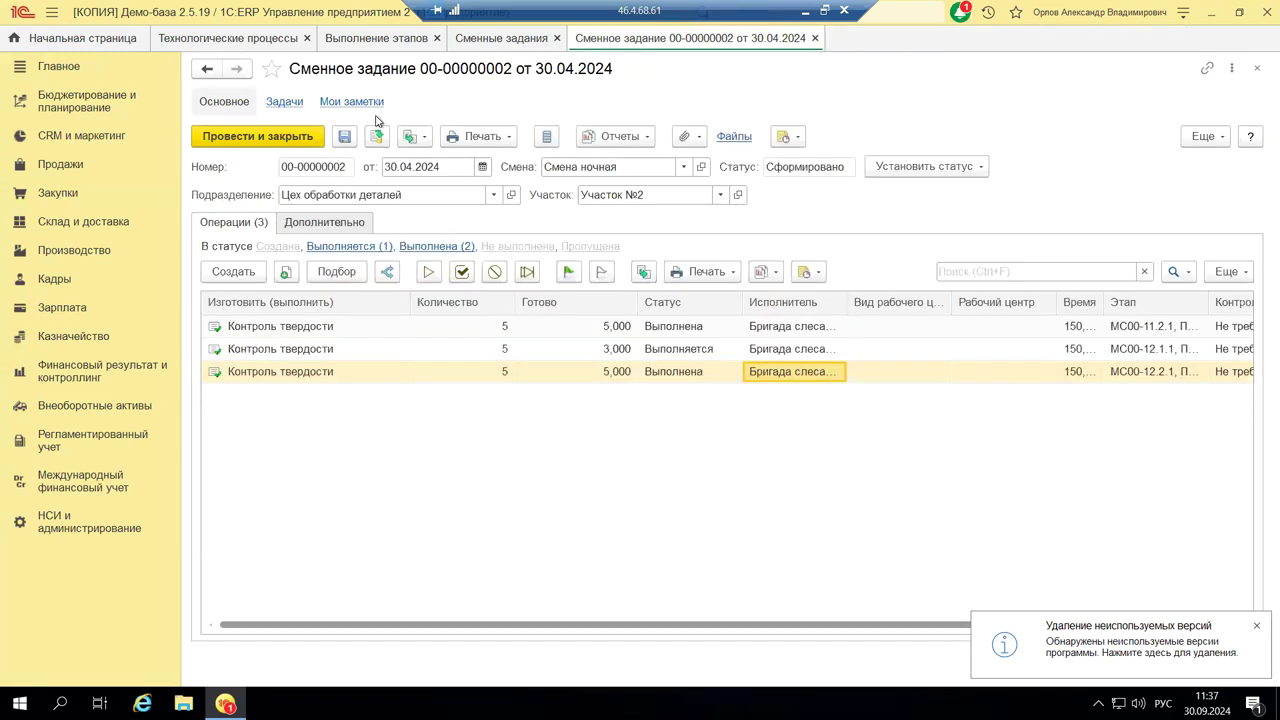
click(1257, 69)
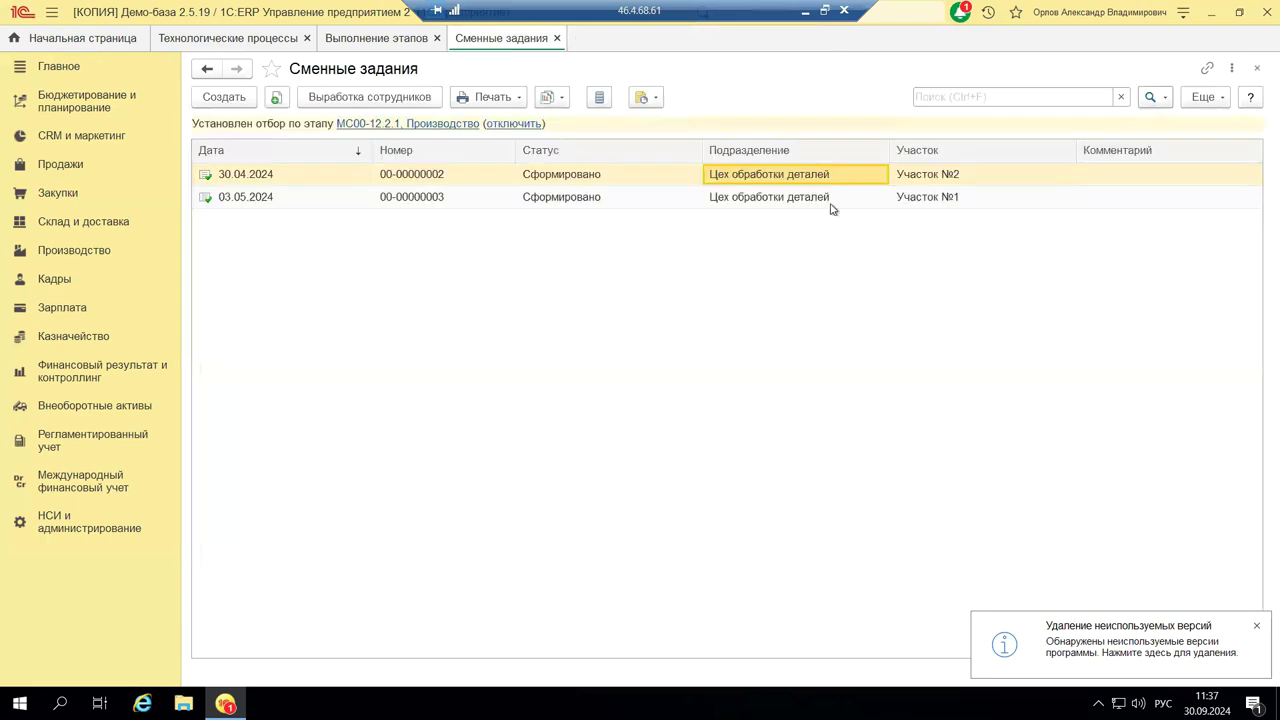
- Open Формирование сменных заданий and view the departments available for Подразделение, closing the selection list without choosing one
click(70, 250)
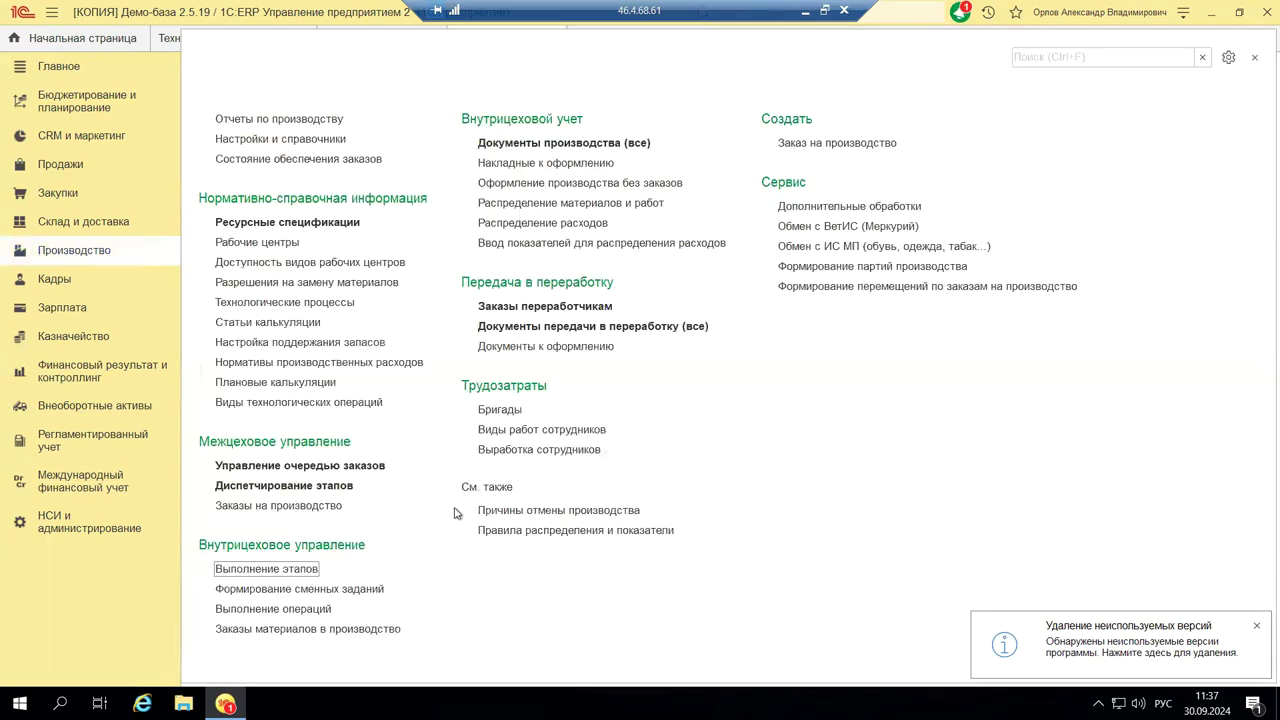
click(333, 593)
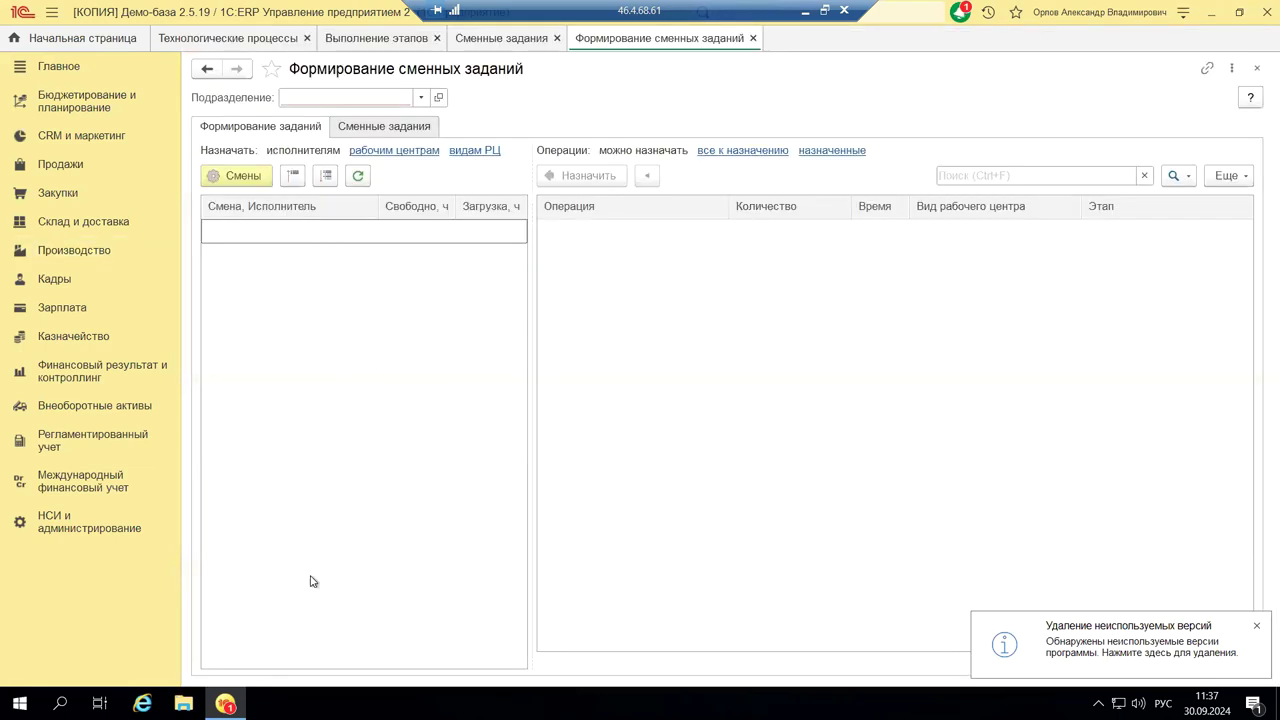
click(236, 102)
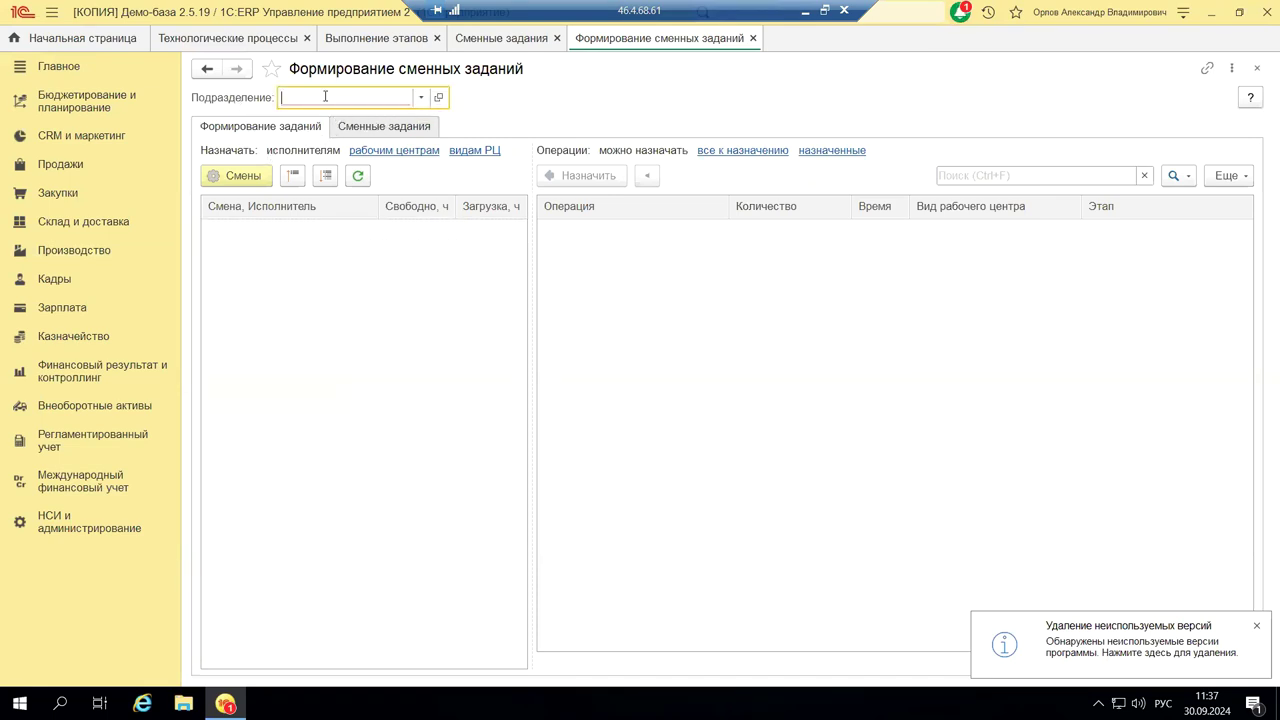
click(421, 98)
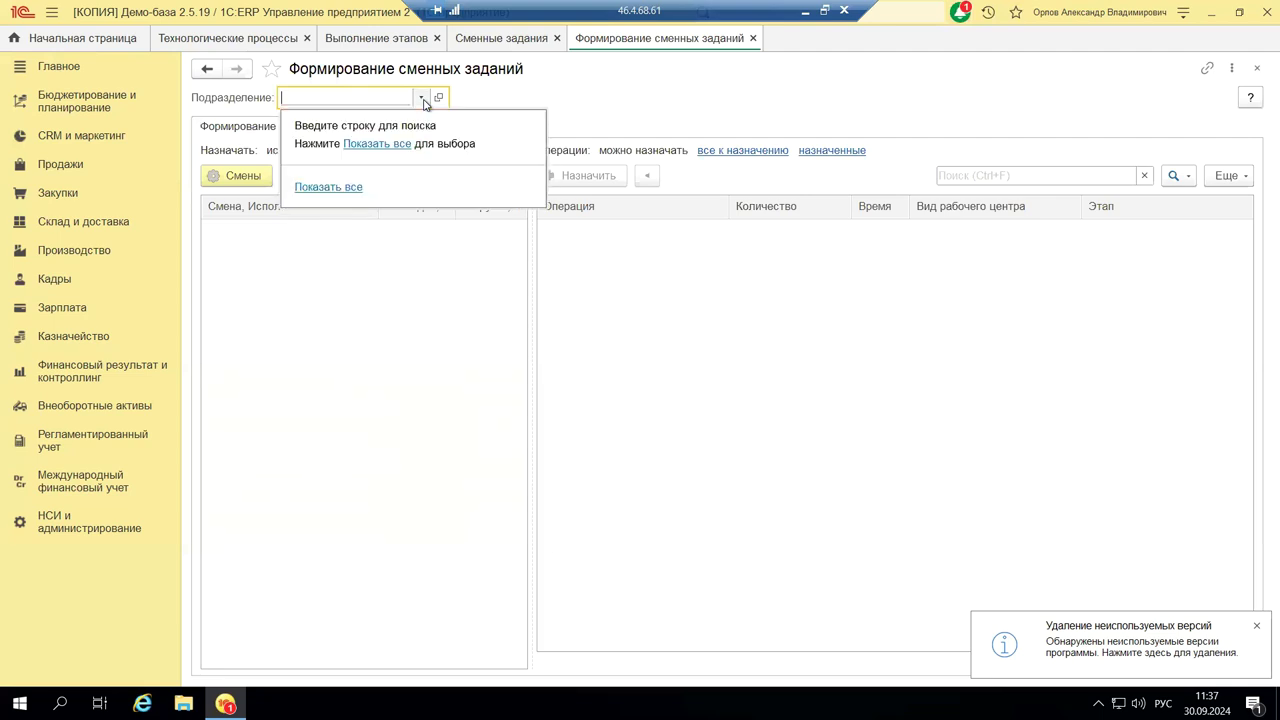
click(400, 150)
click(404, 156)
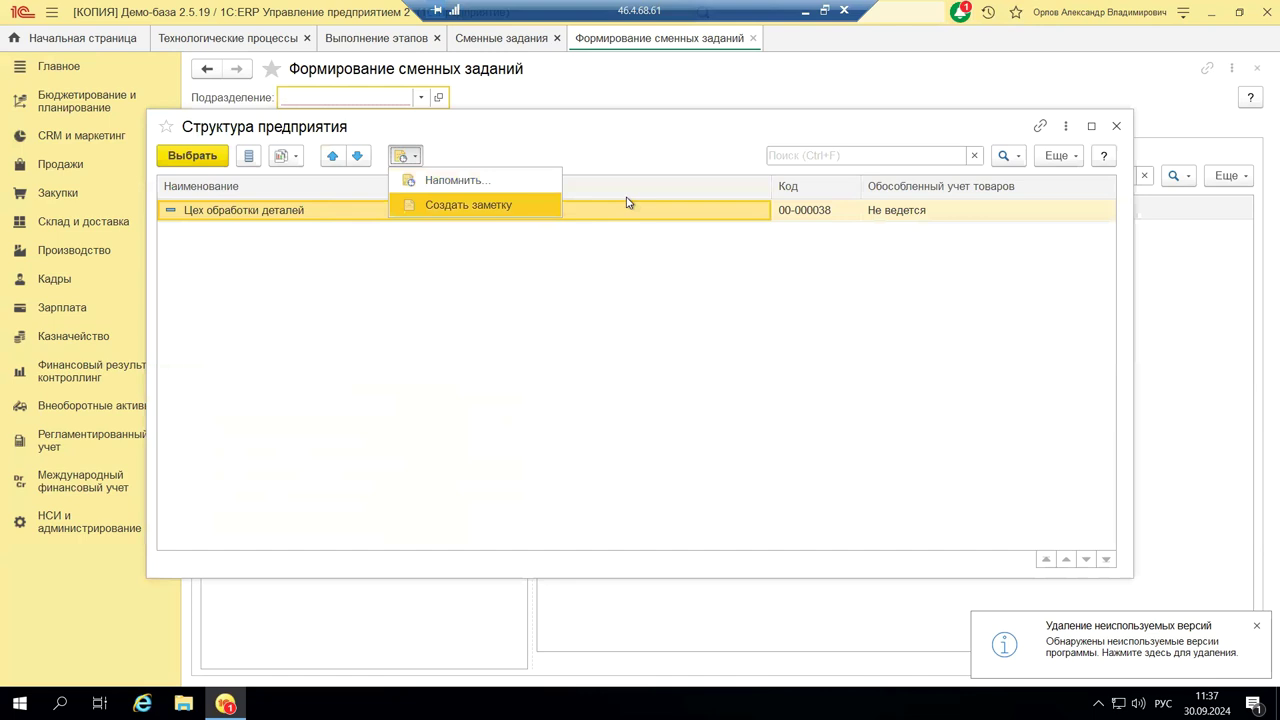
click(1116, 126)
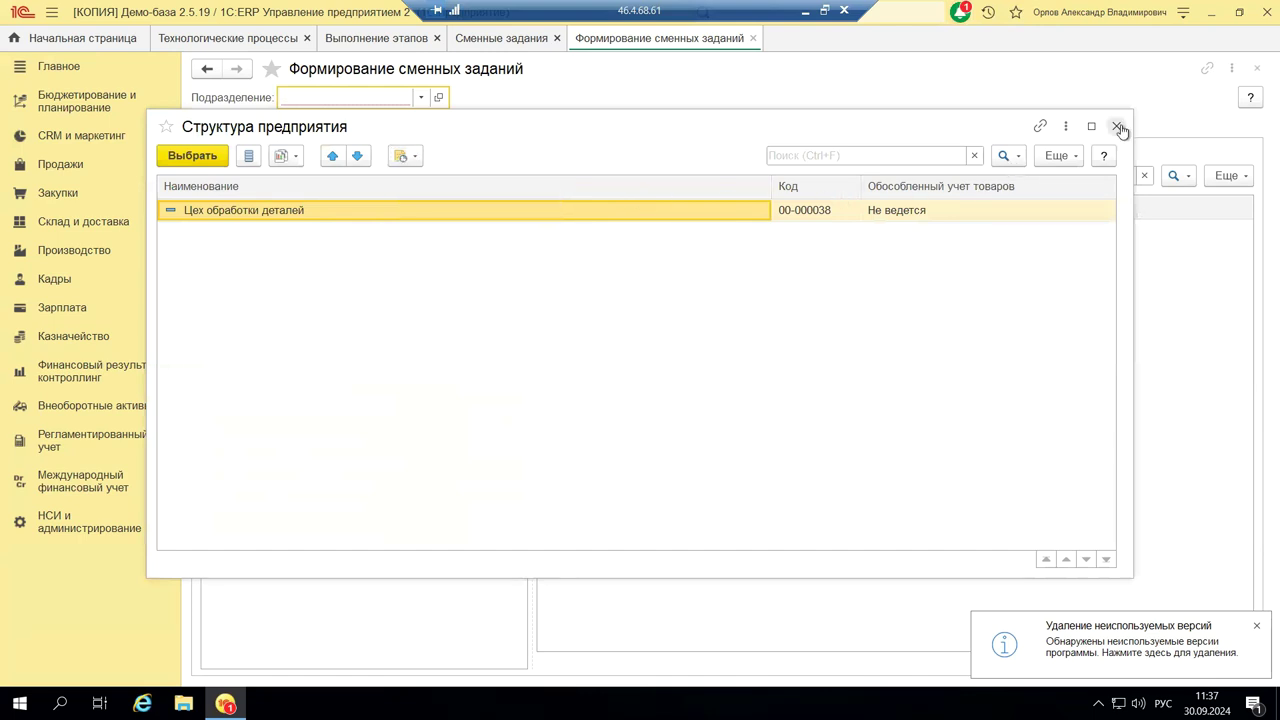
click(1116, 126)
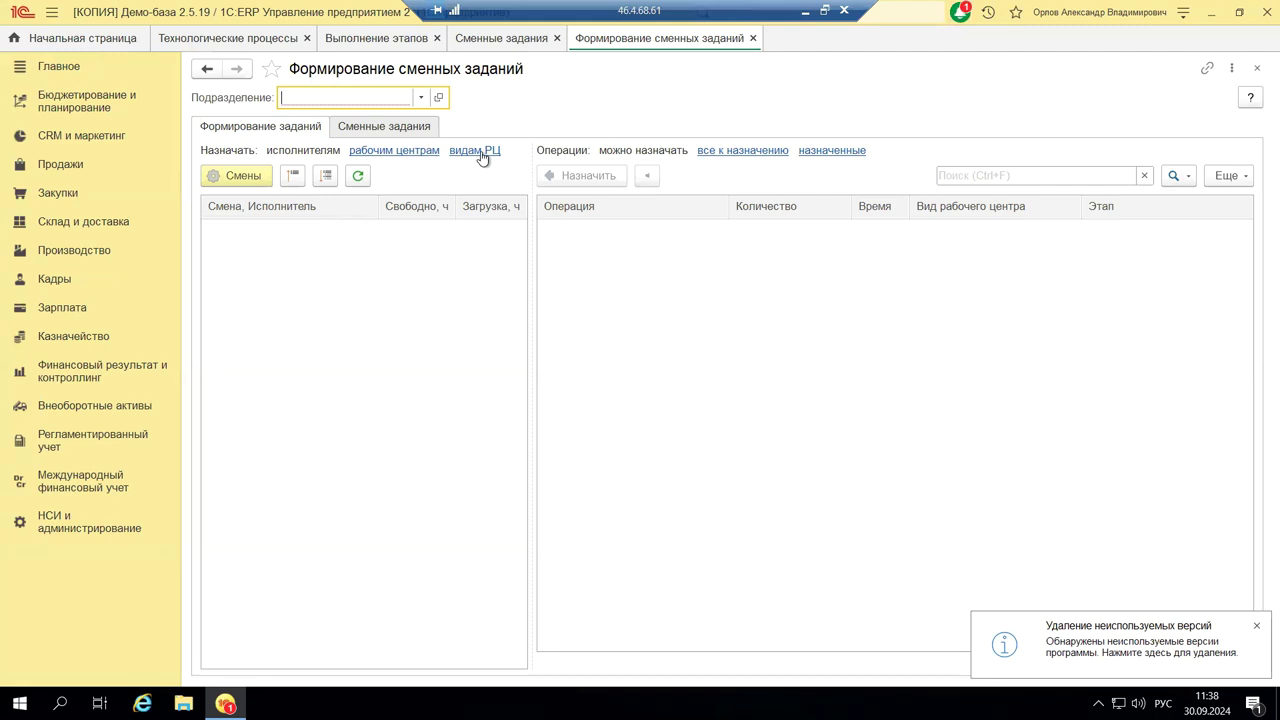
- View the Сменные задания list within Формирование сменных заданий, and close all open lists to return to the home page
click(357, 126)
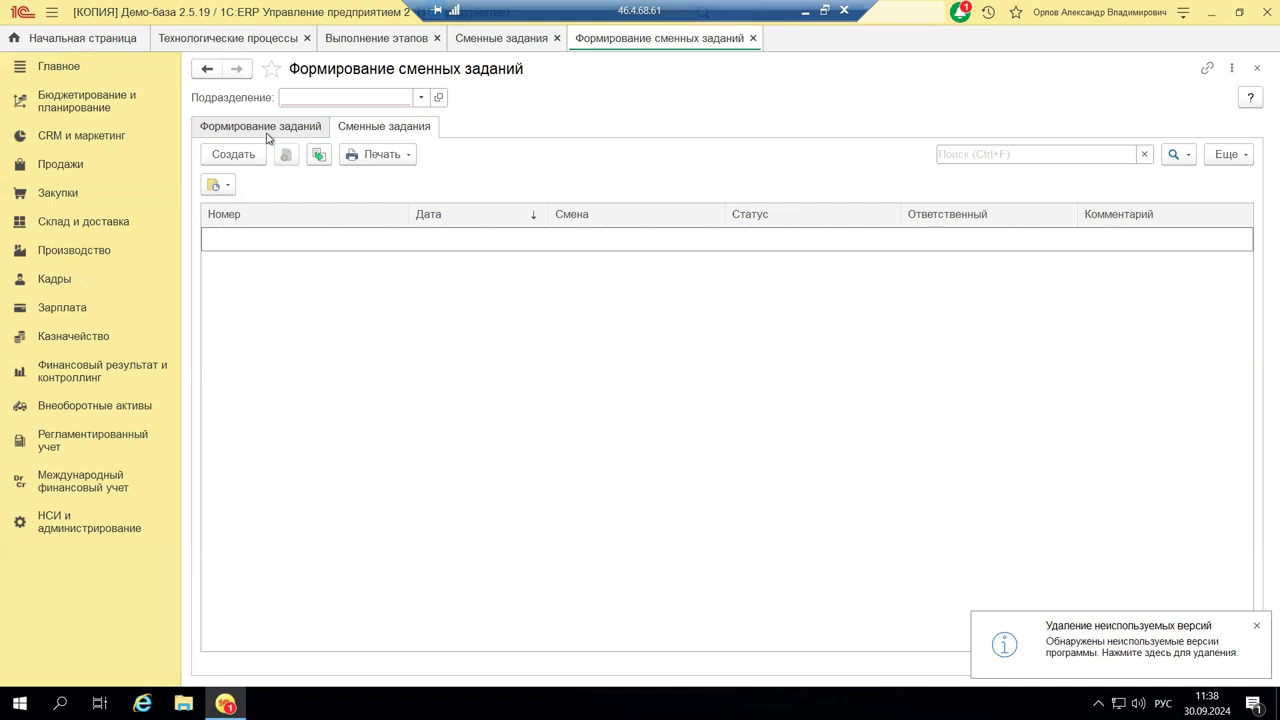
click(1256, 70)
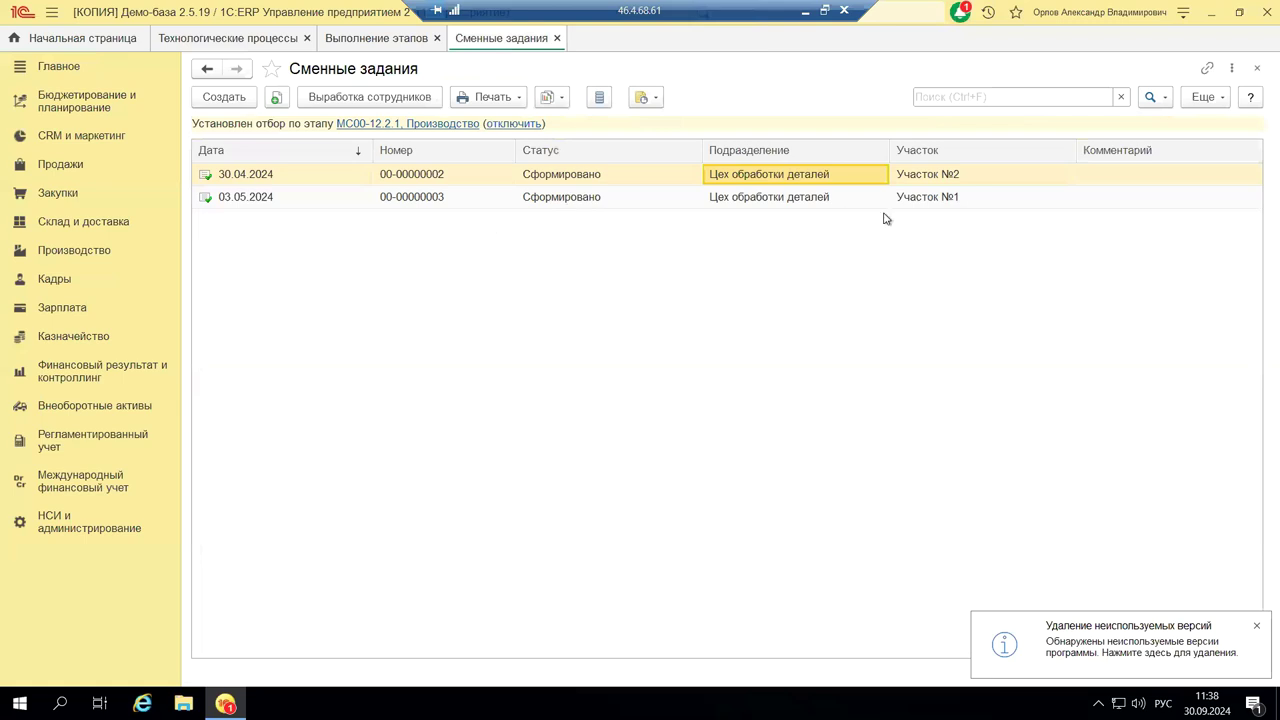
click(1258, 70)
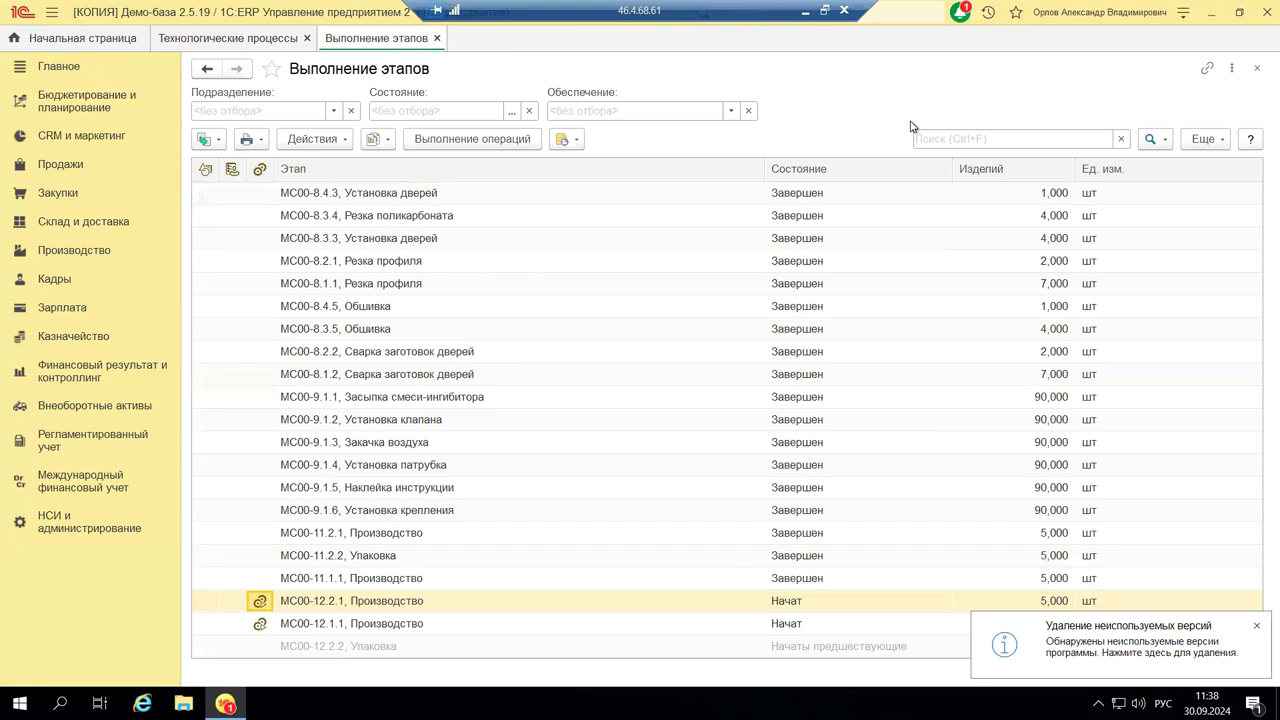
click(1258, 69)
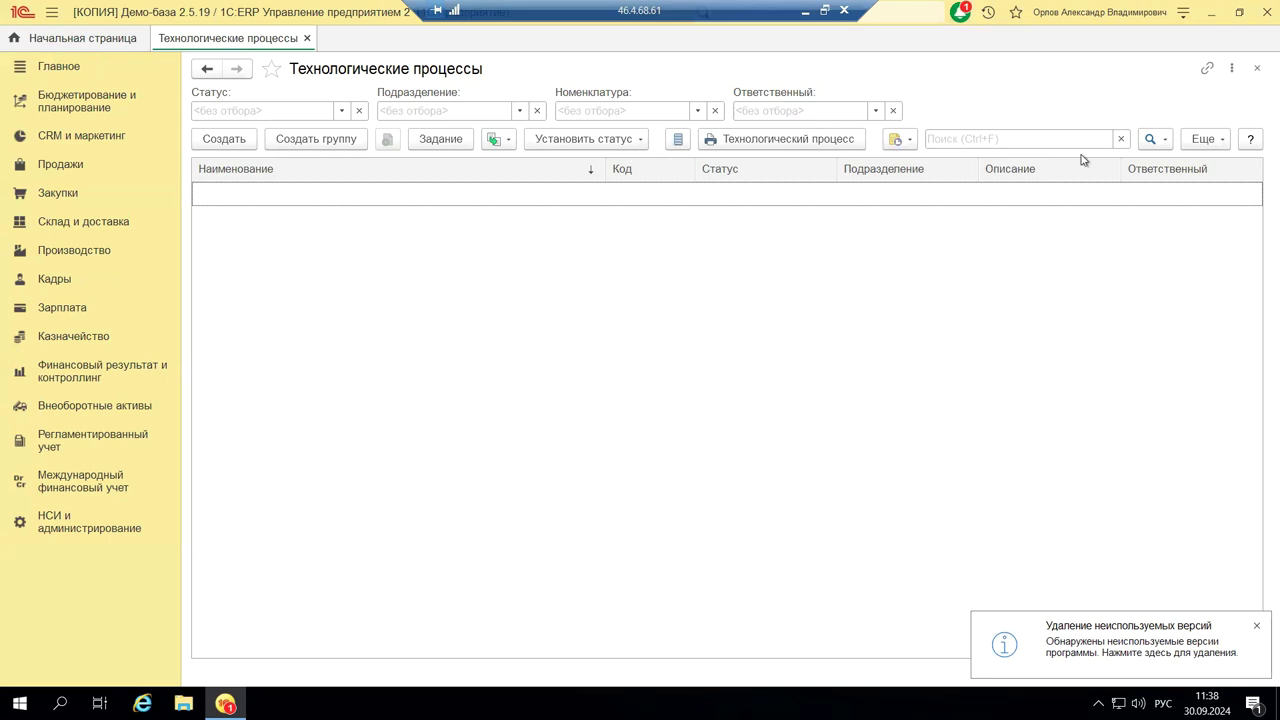
click(1255, 68)
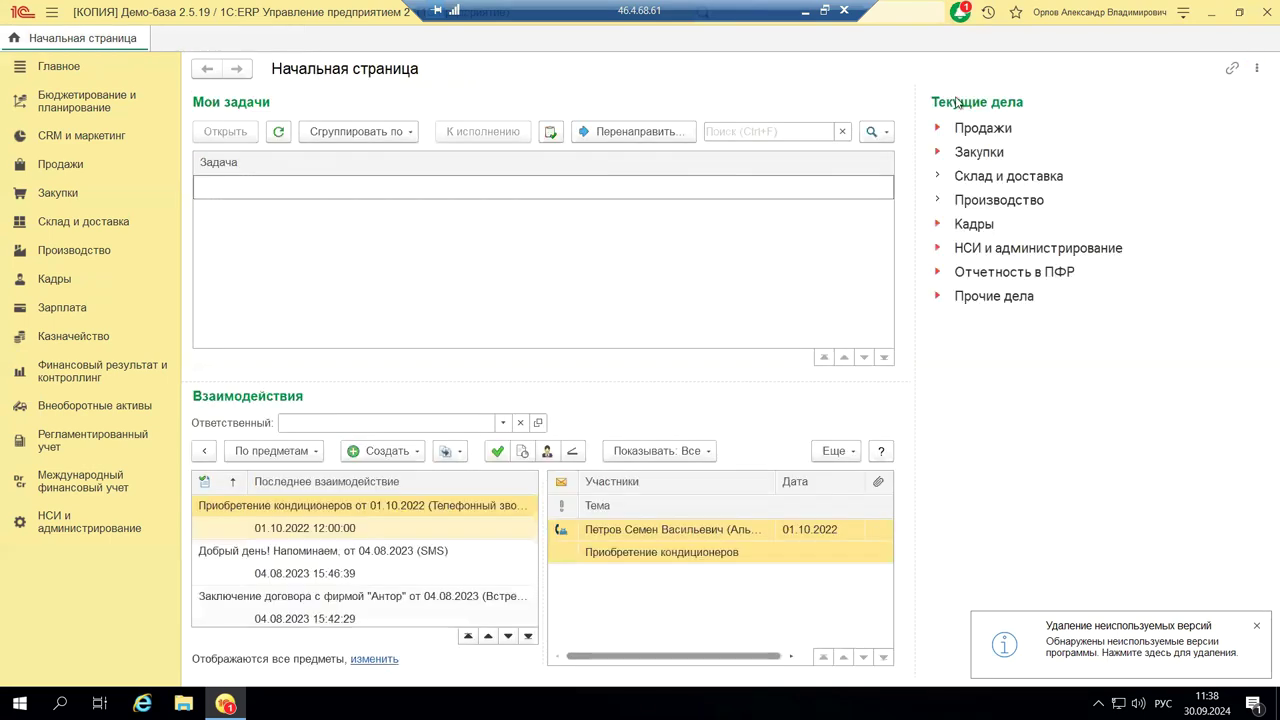
- Open Документы производства (все) and review the document types that can be created, without creating one
click(50, 250)
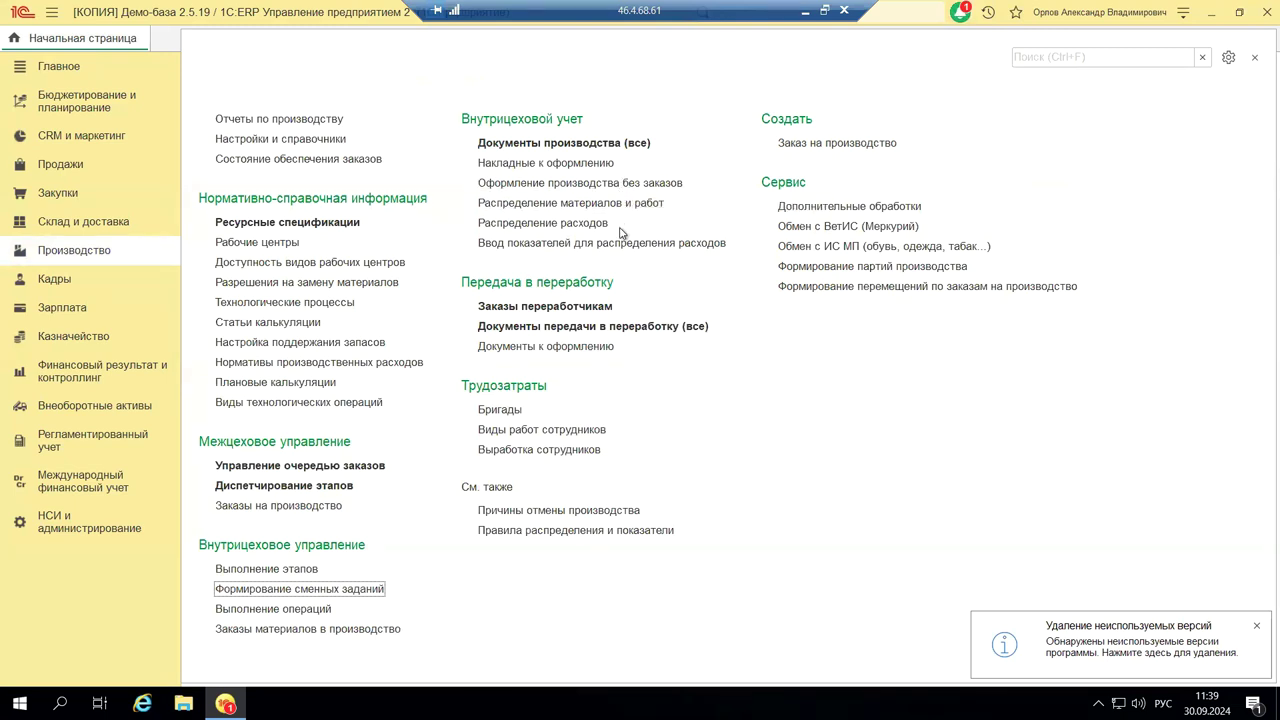
click(521, 145)
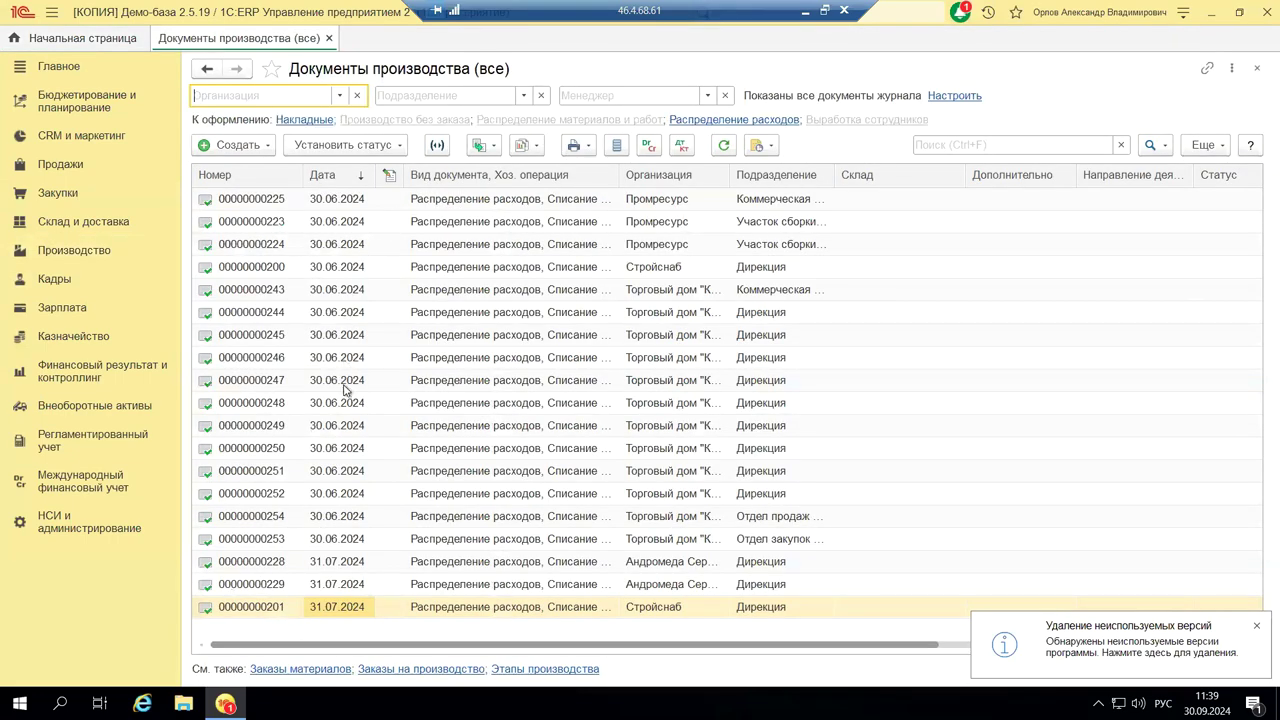
click(229, 150)
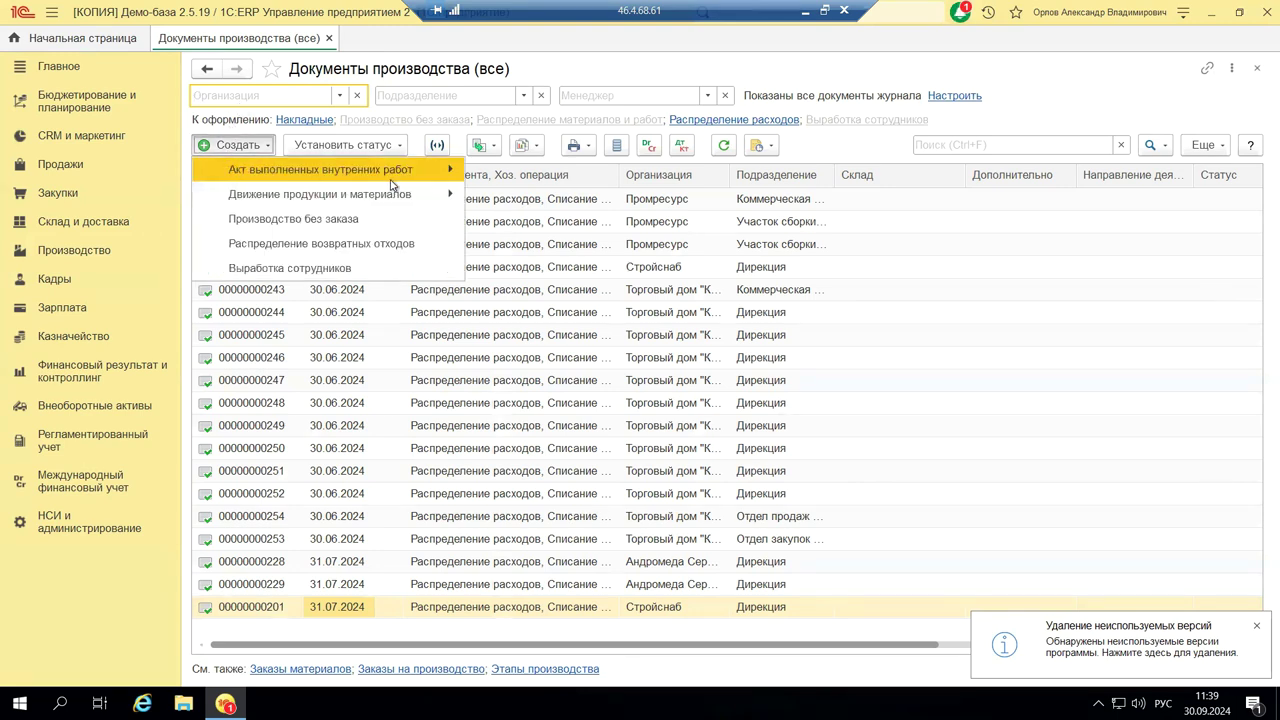
mouse_move(459, 182)
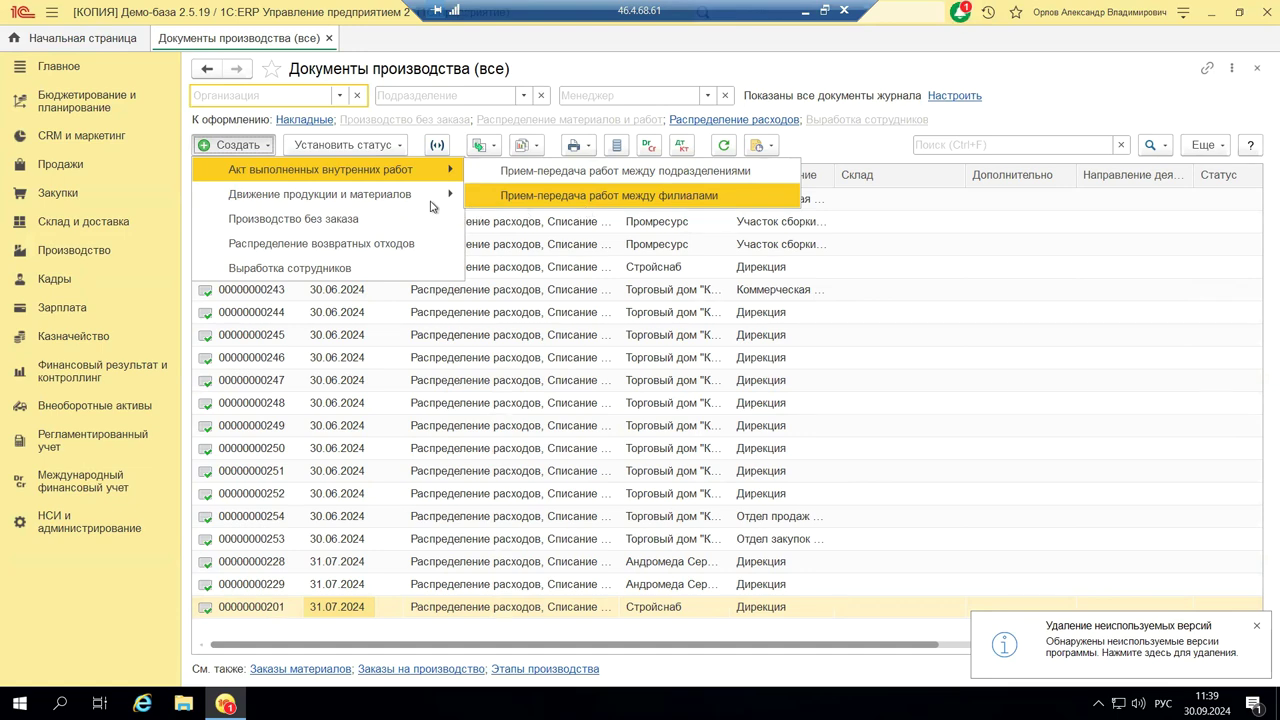
mouse_move(432, 204)
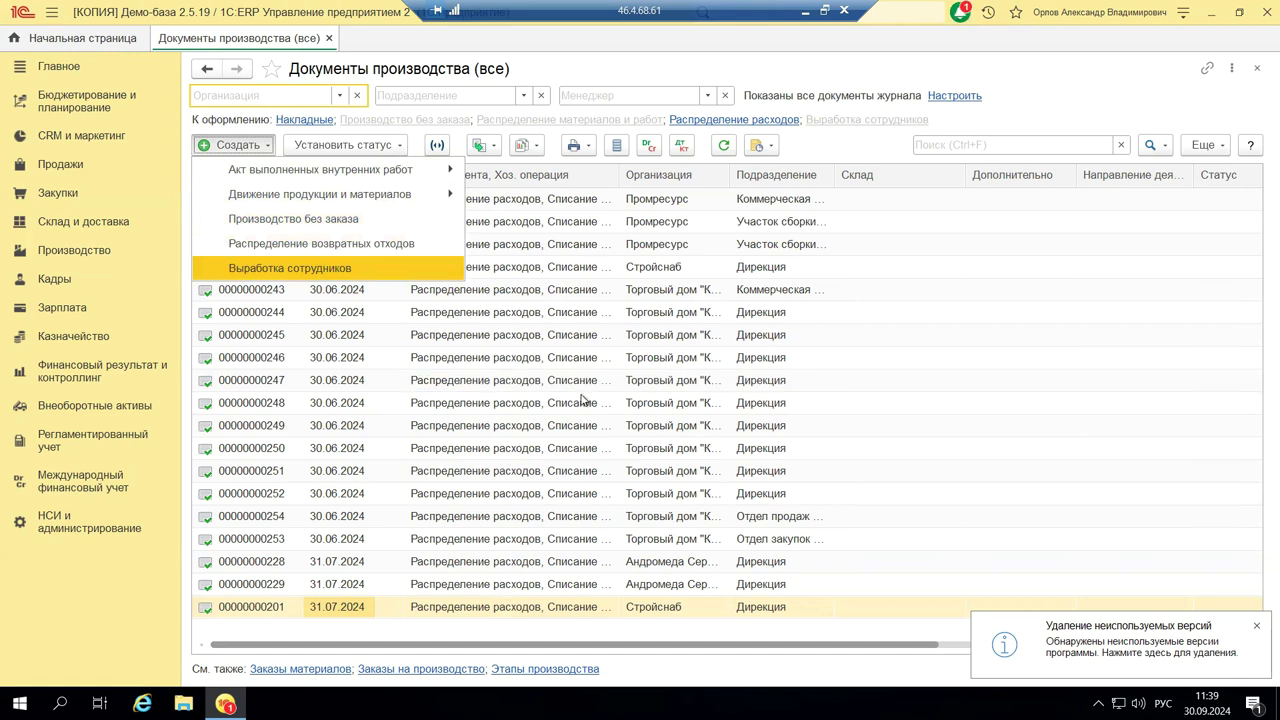
click(1138, 272)
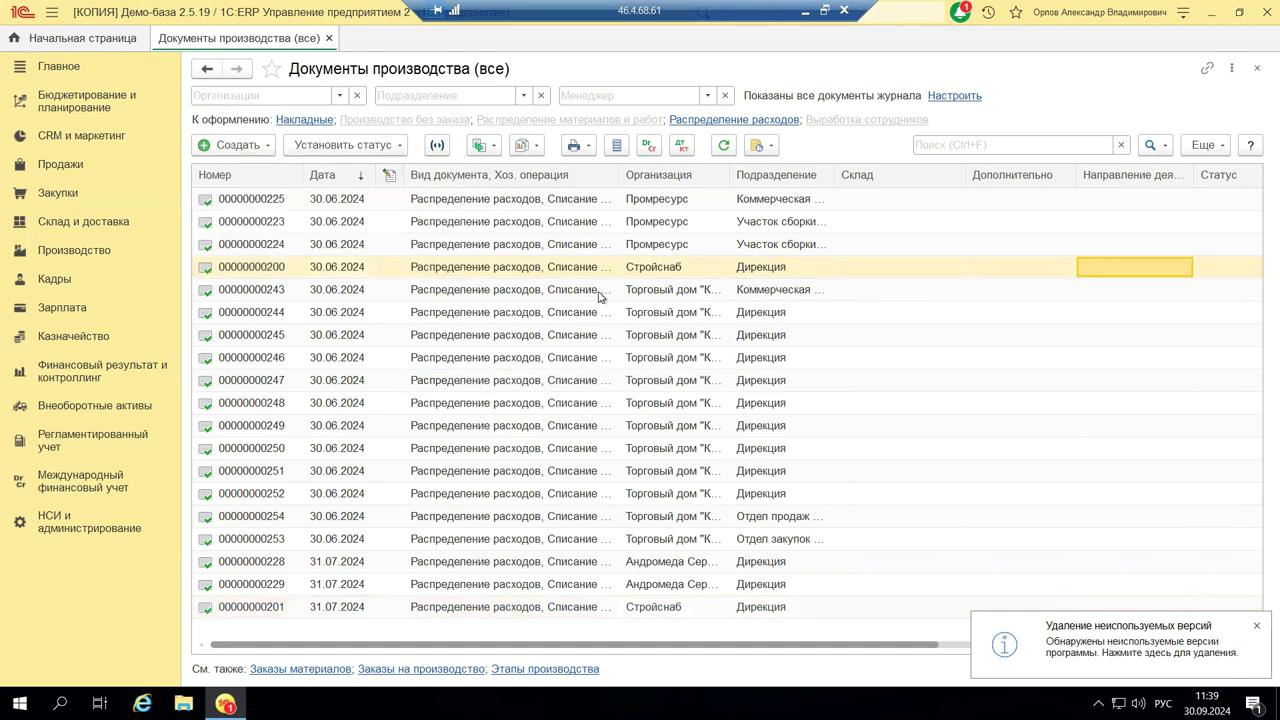
click(492, 243)
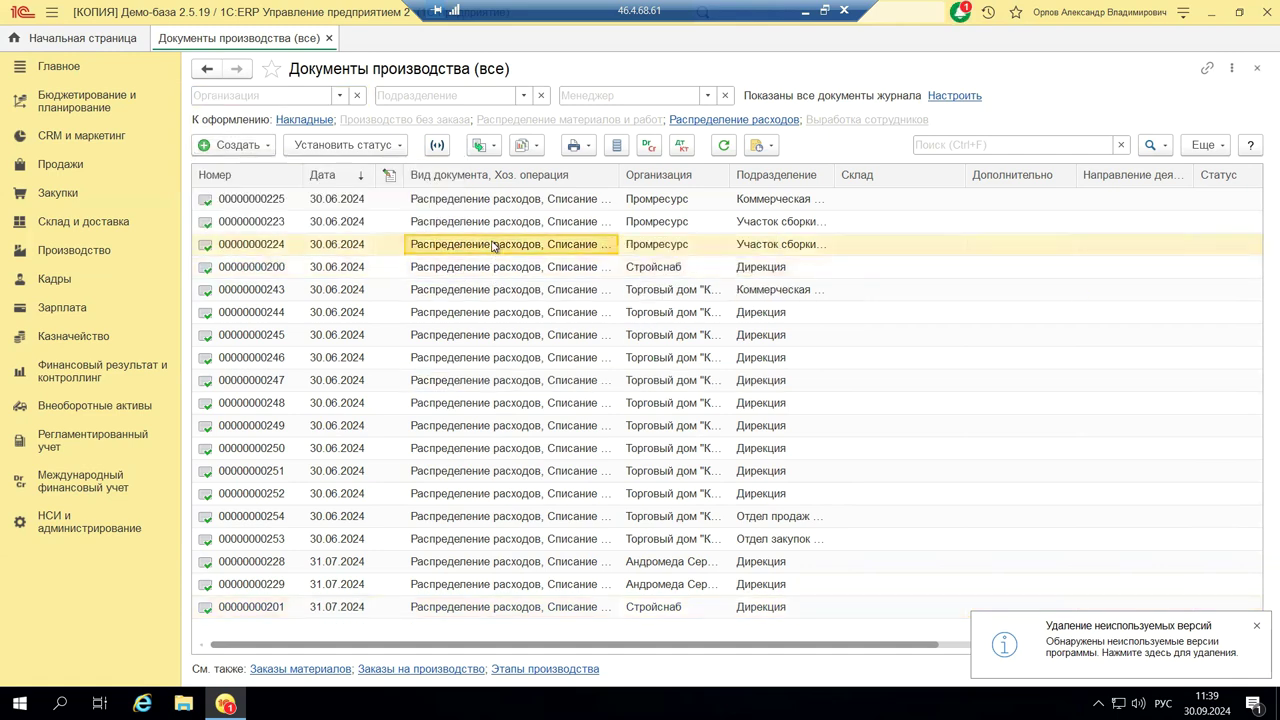
double_click(492, 243)
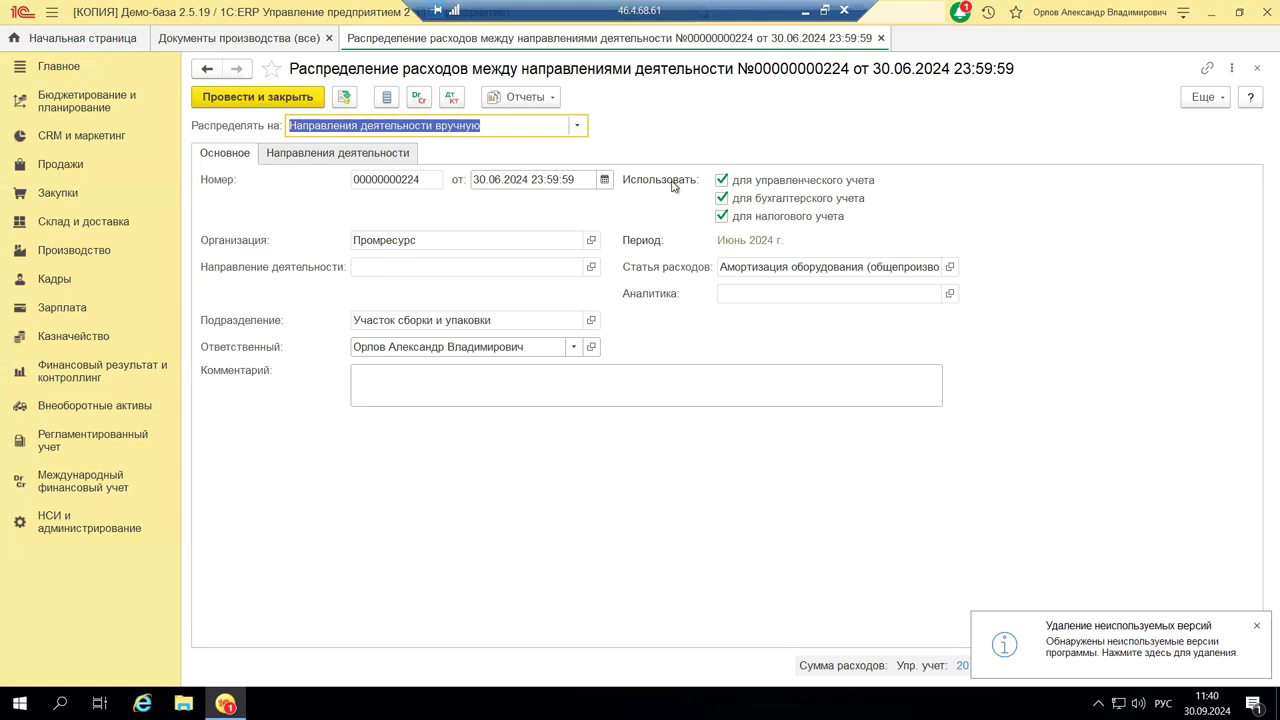
click(388, 158)
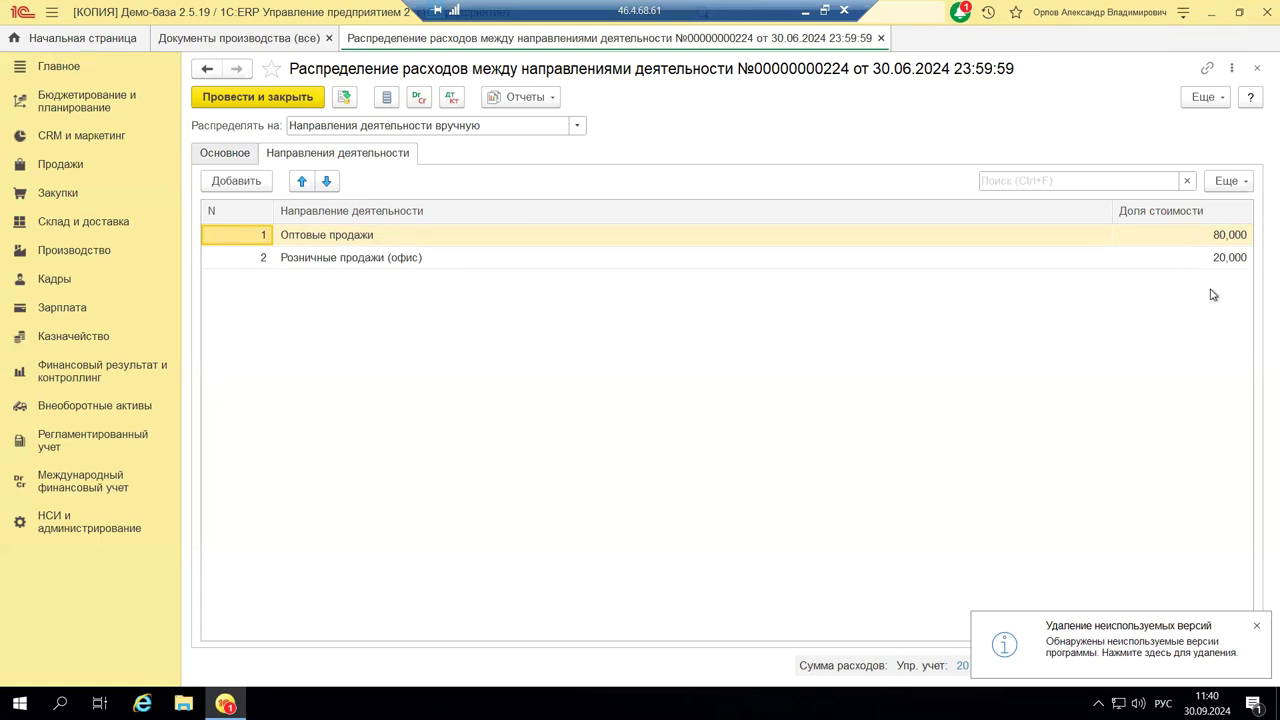
click(224, 153)
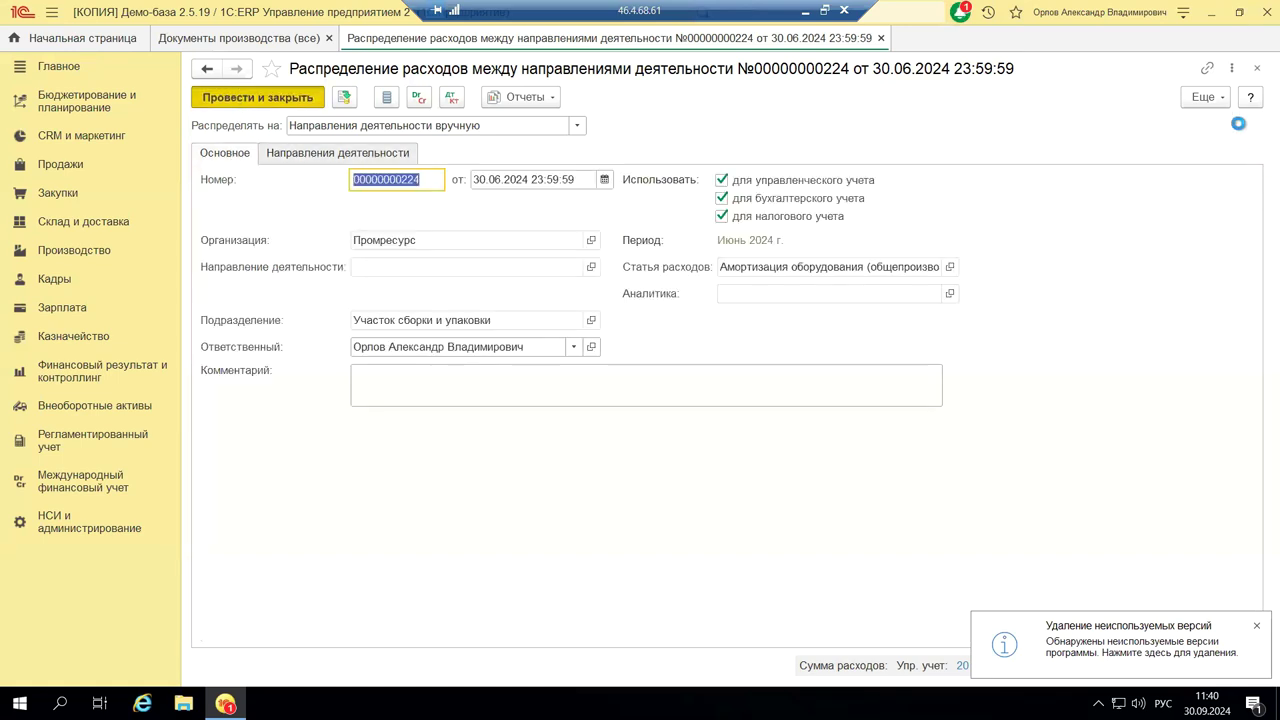
click(1257, 68)
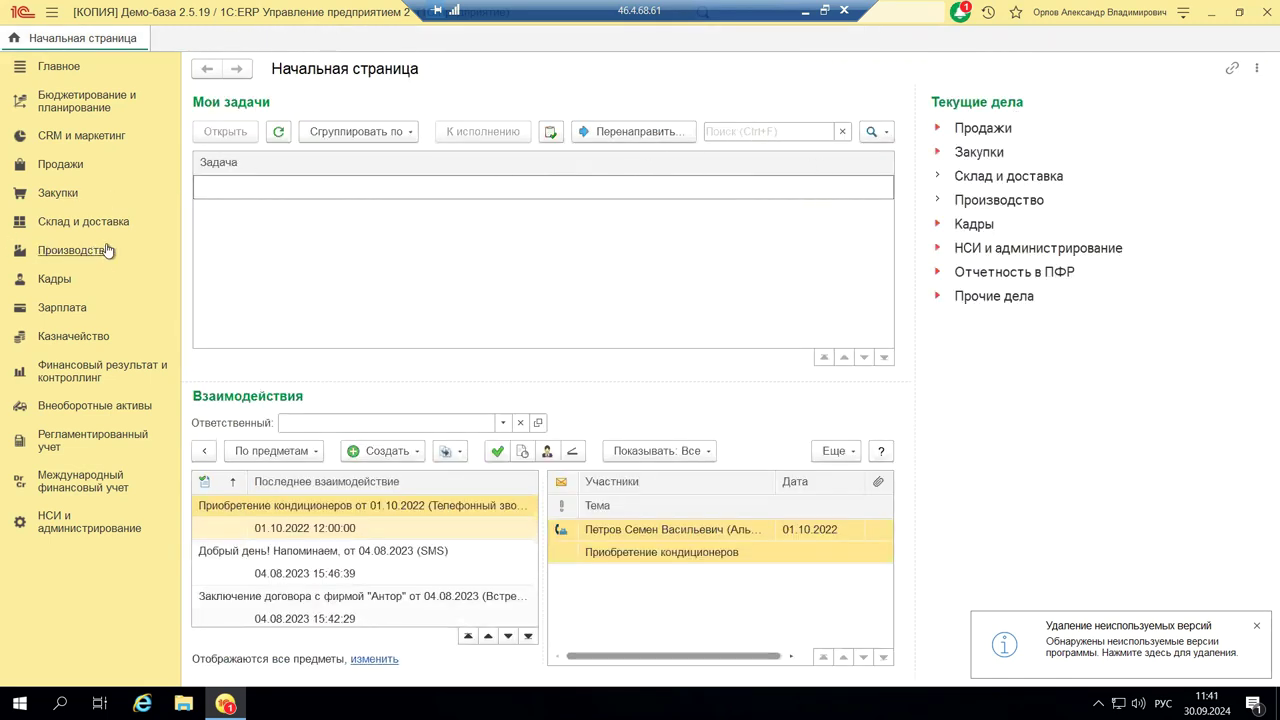
- Open the first production order dated 30.04.2024 from Управление очередью заказов and view the available priorities without changing the selection
click(74, 250)
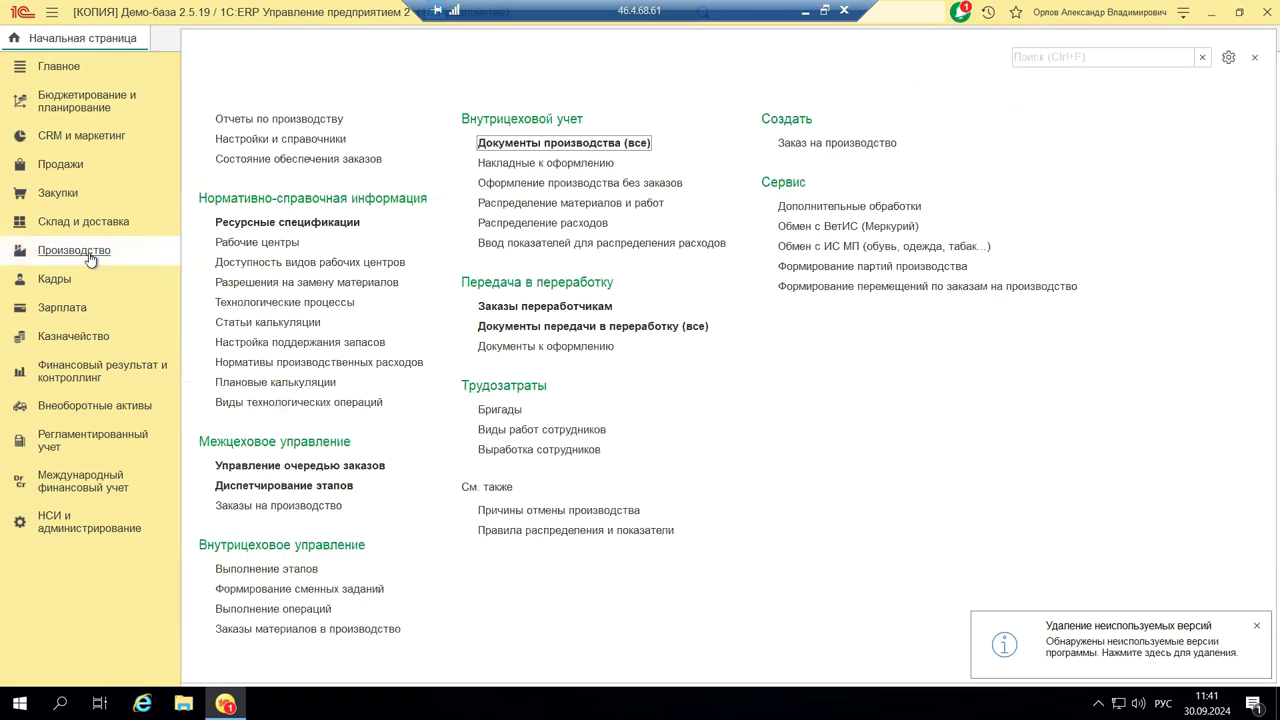
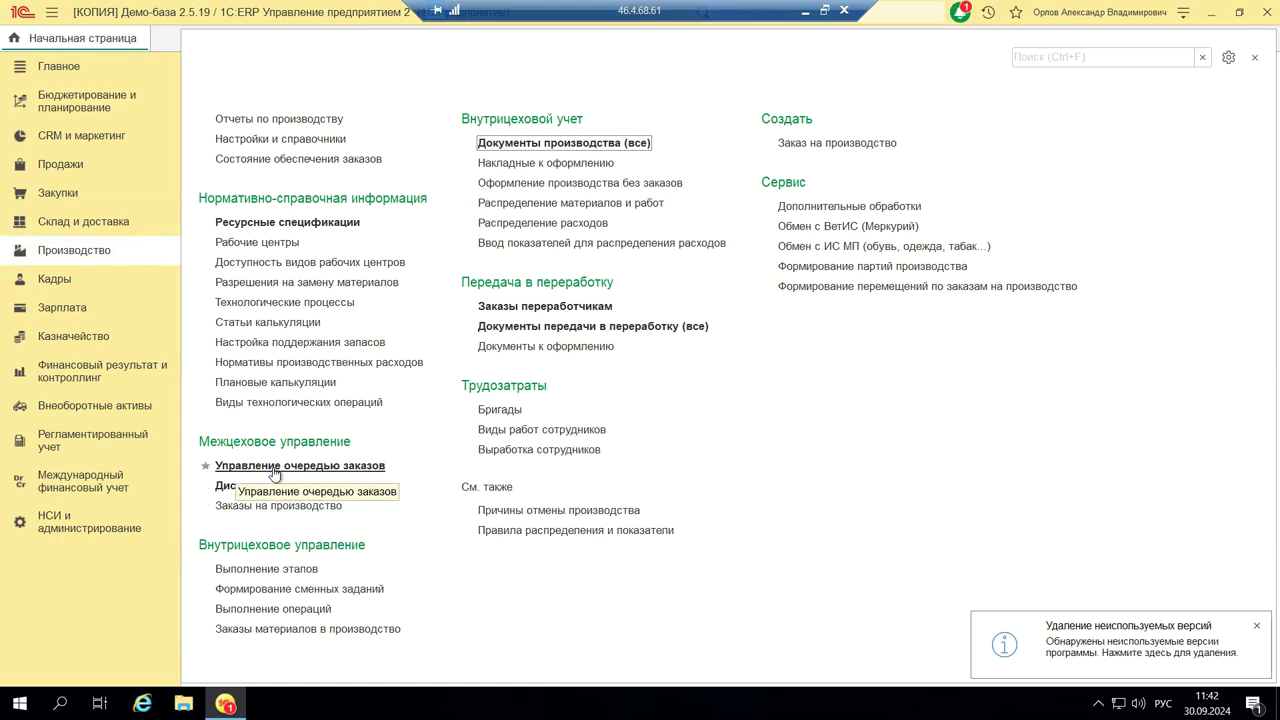
click(268, 466)
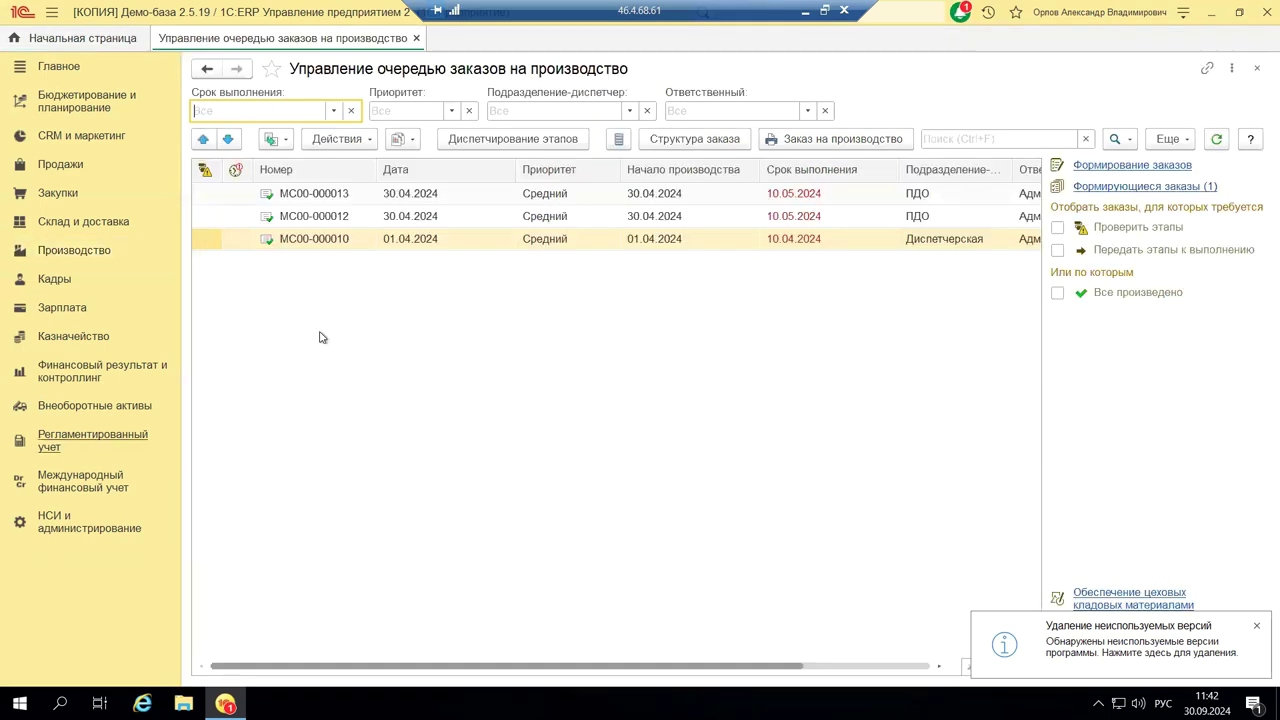
click(546, 193)
double_click(546, 193)
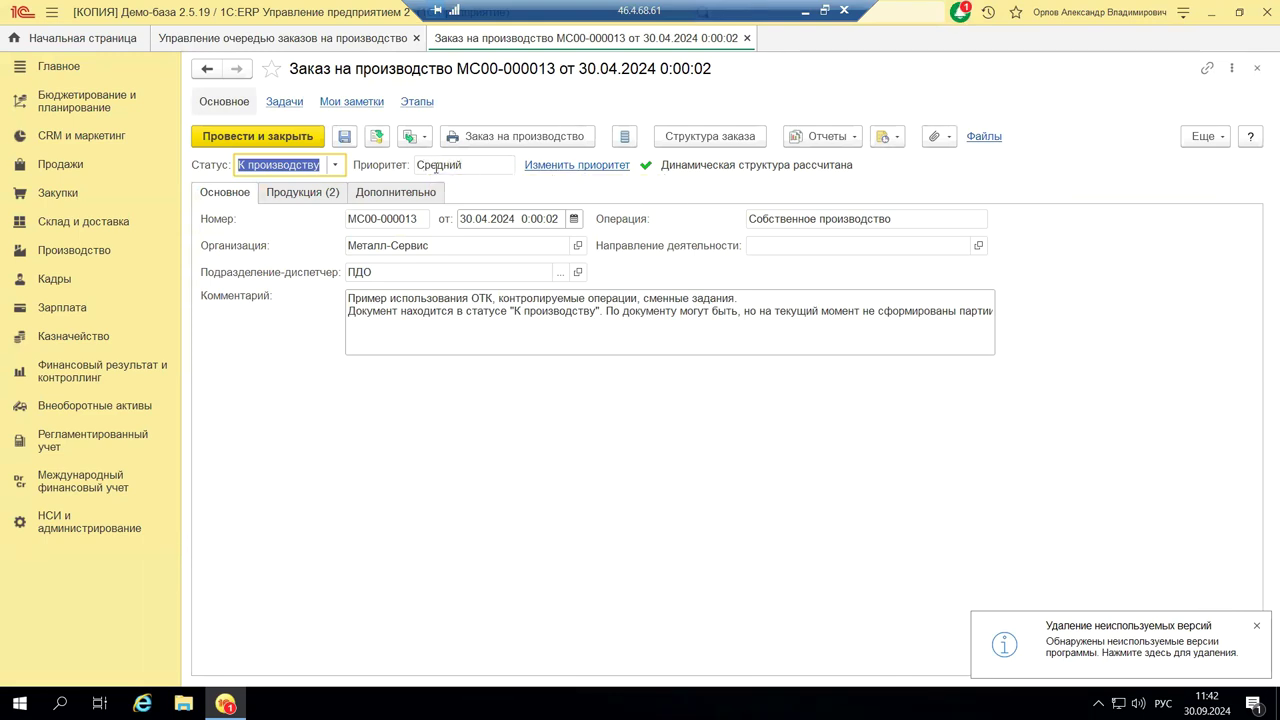
click(563, 170)
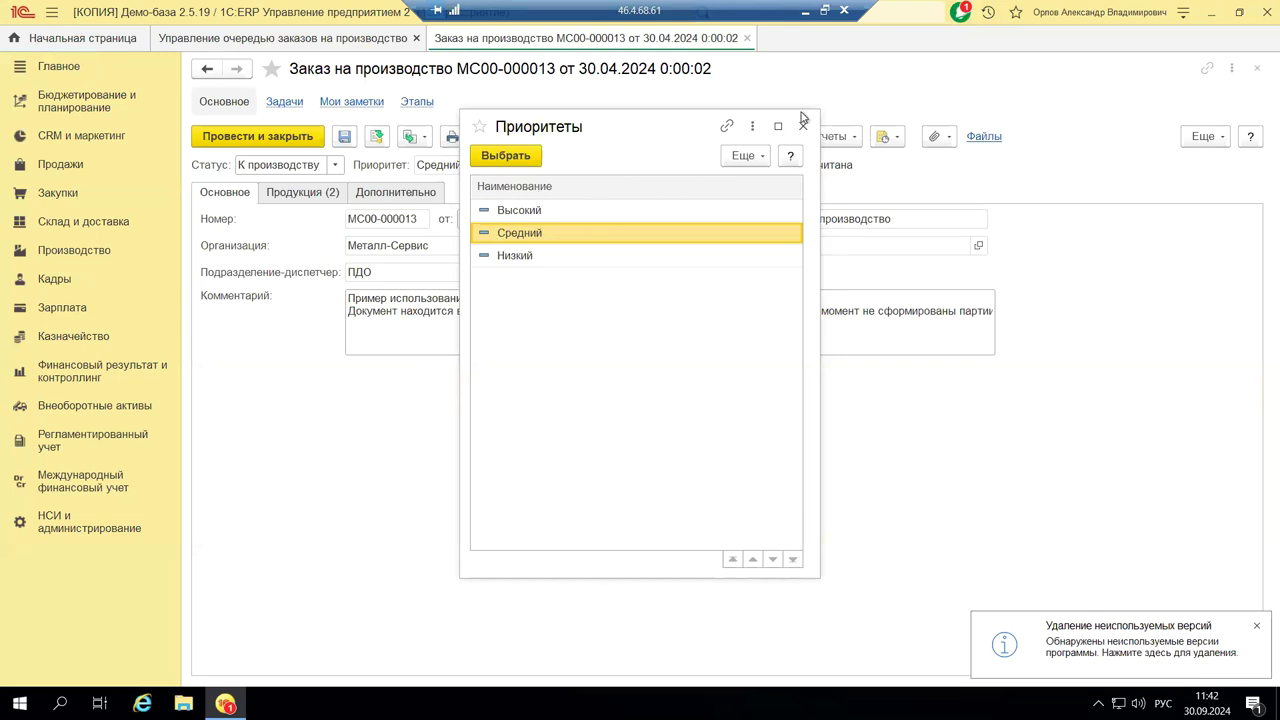
click(803, 126)
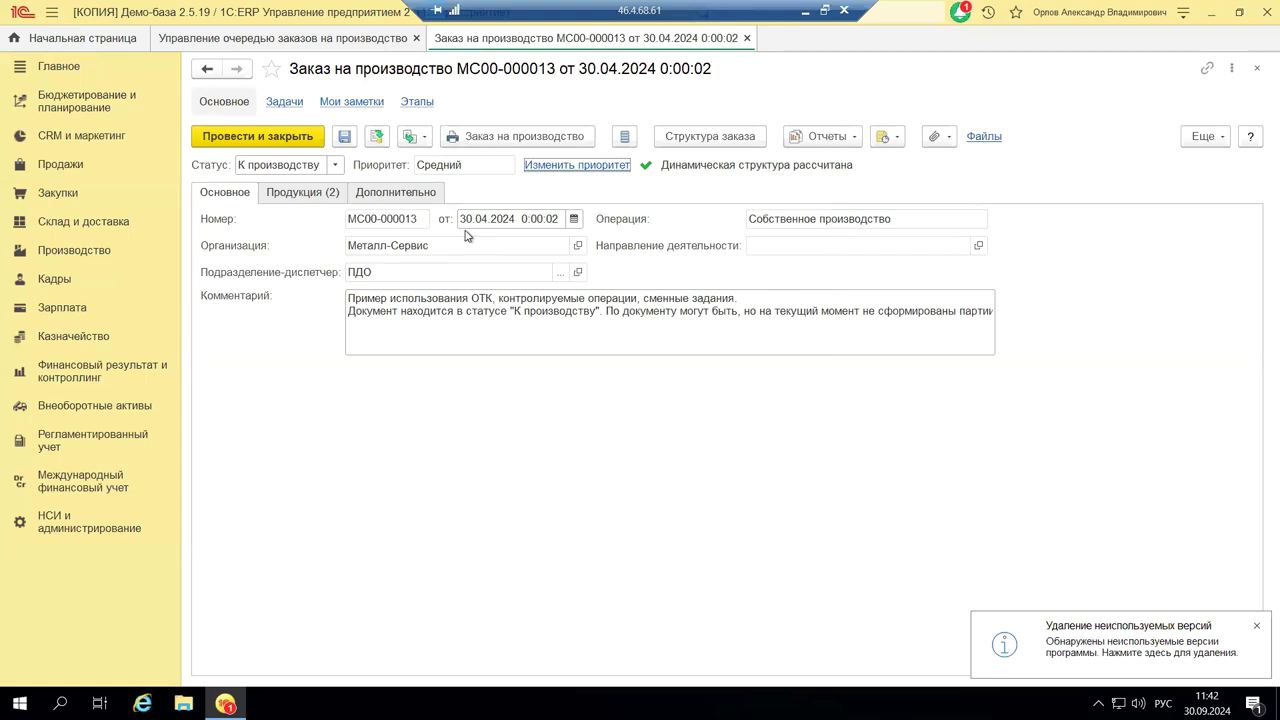
- Review the order's products, additional details and comment, and close the order without changes
click(291, 193)
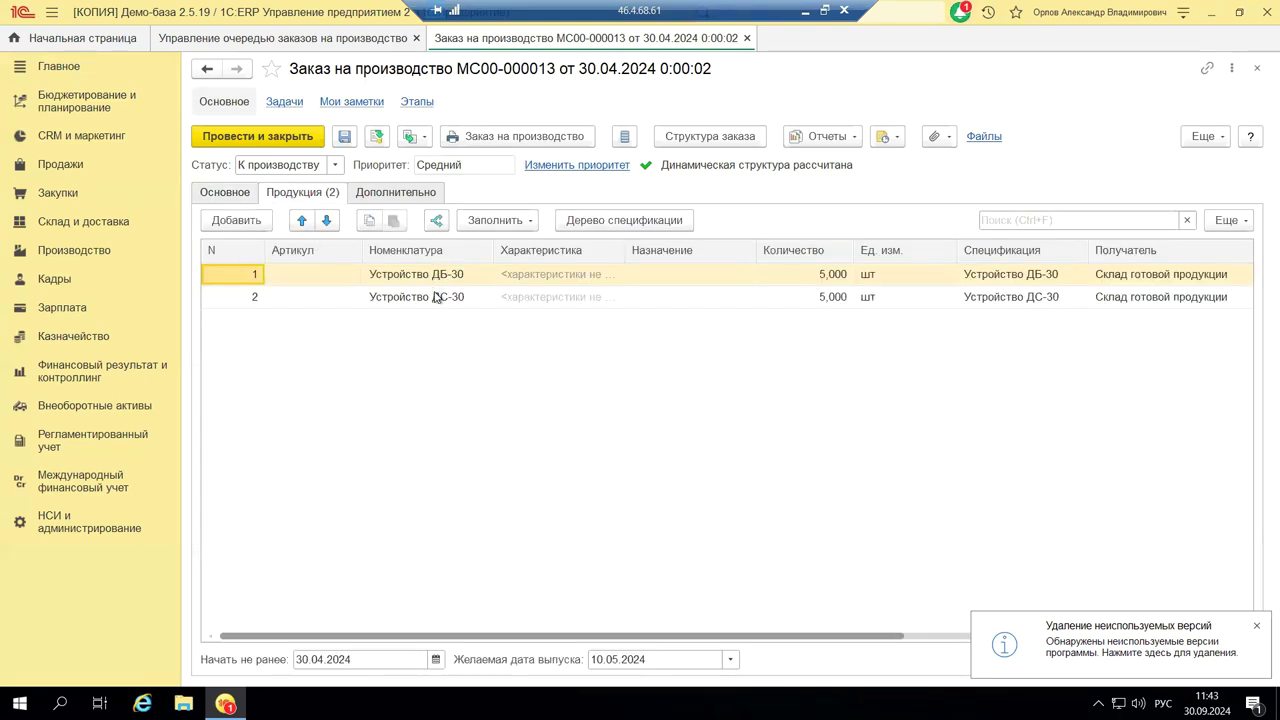
click(403, 193)
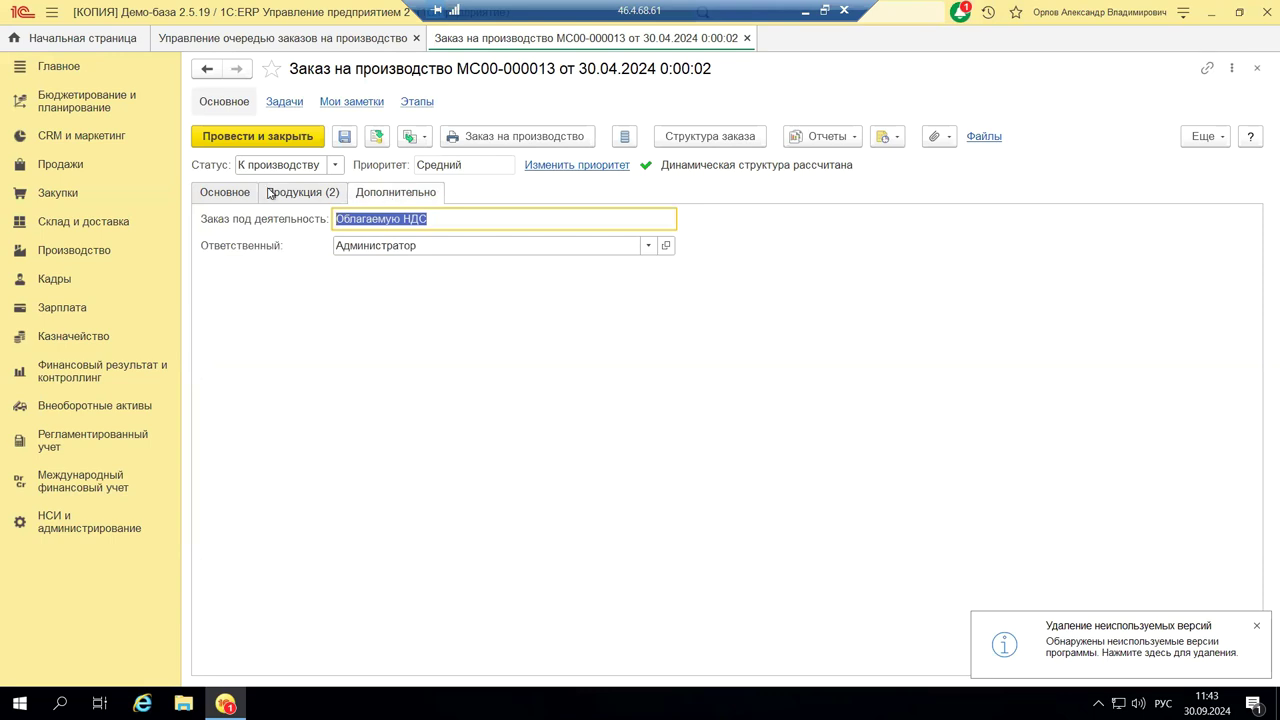
click(201, 194)
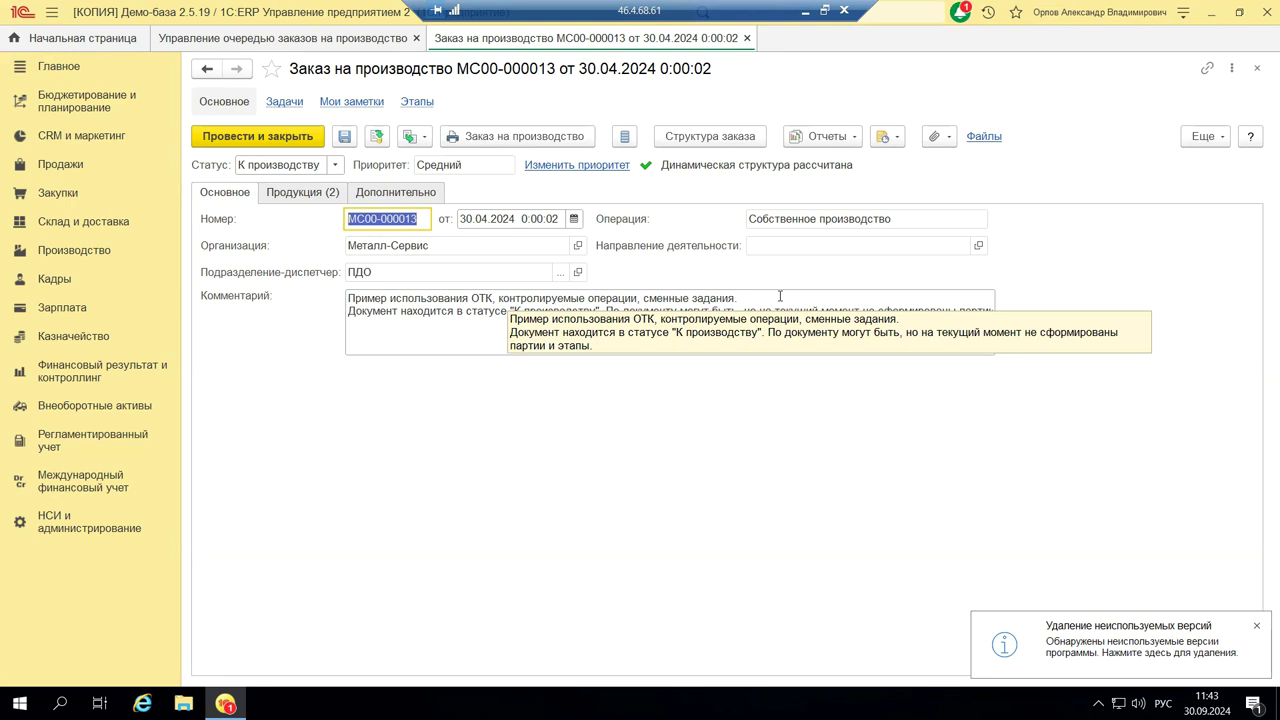
click(1257, 67)
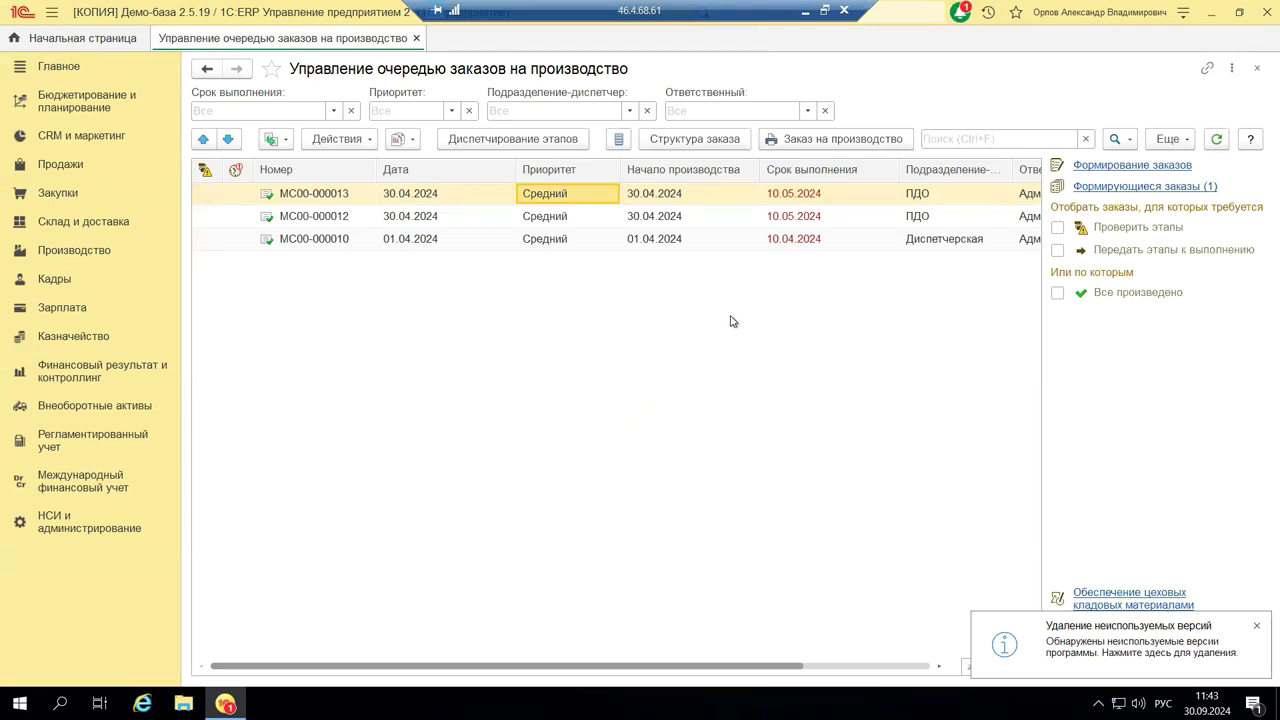
- Switch to the production operations presentation in PowerPoint and show slide 7 with the Производство settings
click(805, 12)
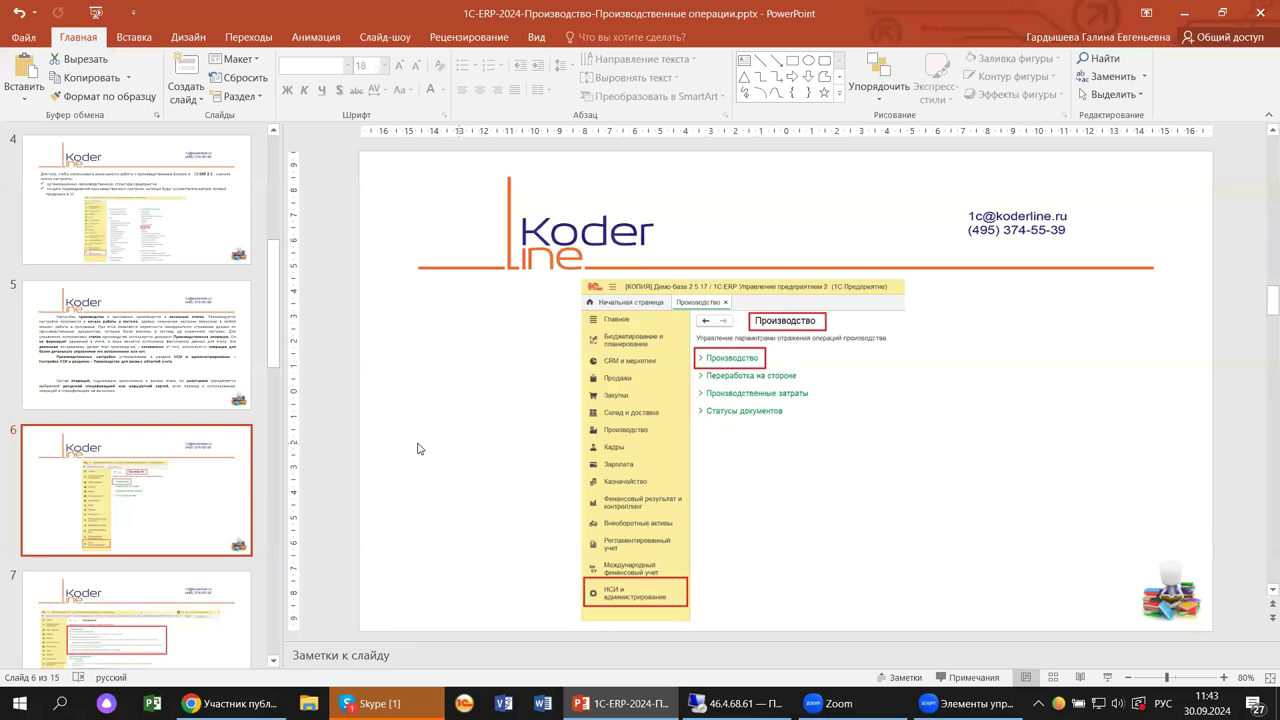
scroll(120, 482, down, 5)
scroll(120, 482, down, 1)
click(127, 357)
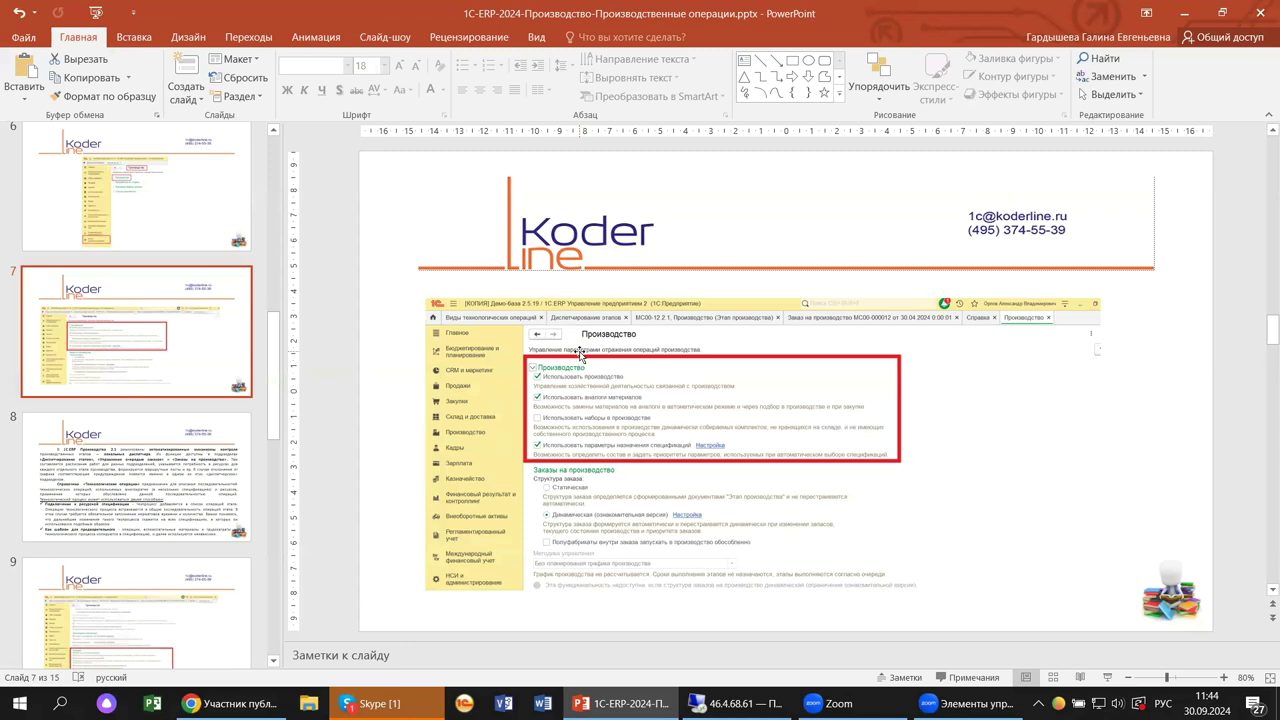
- Review slide 8 on local dispatchers and technological operations, and switch to the remote desktop with 1C:ERP
click(104, 474)
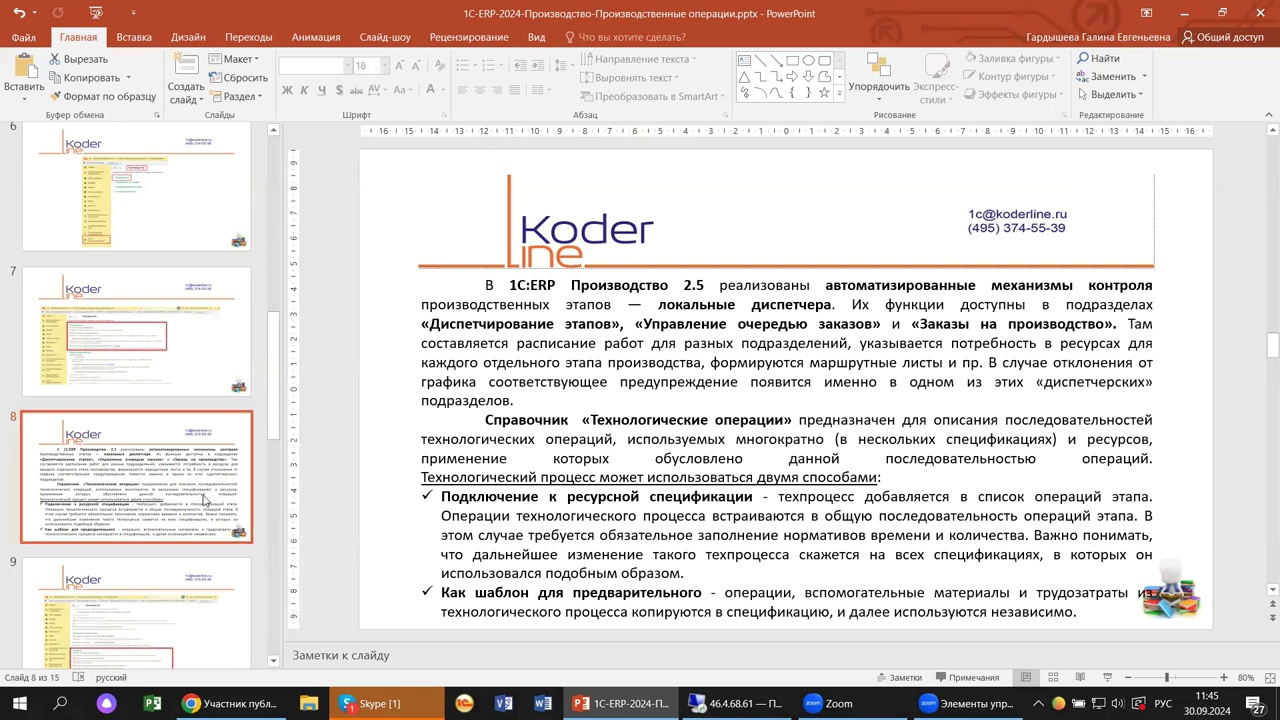
scroll(165, 491, down, 2)
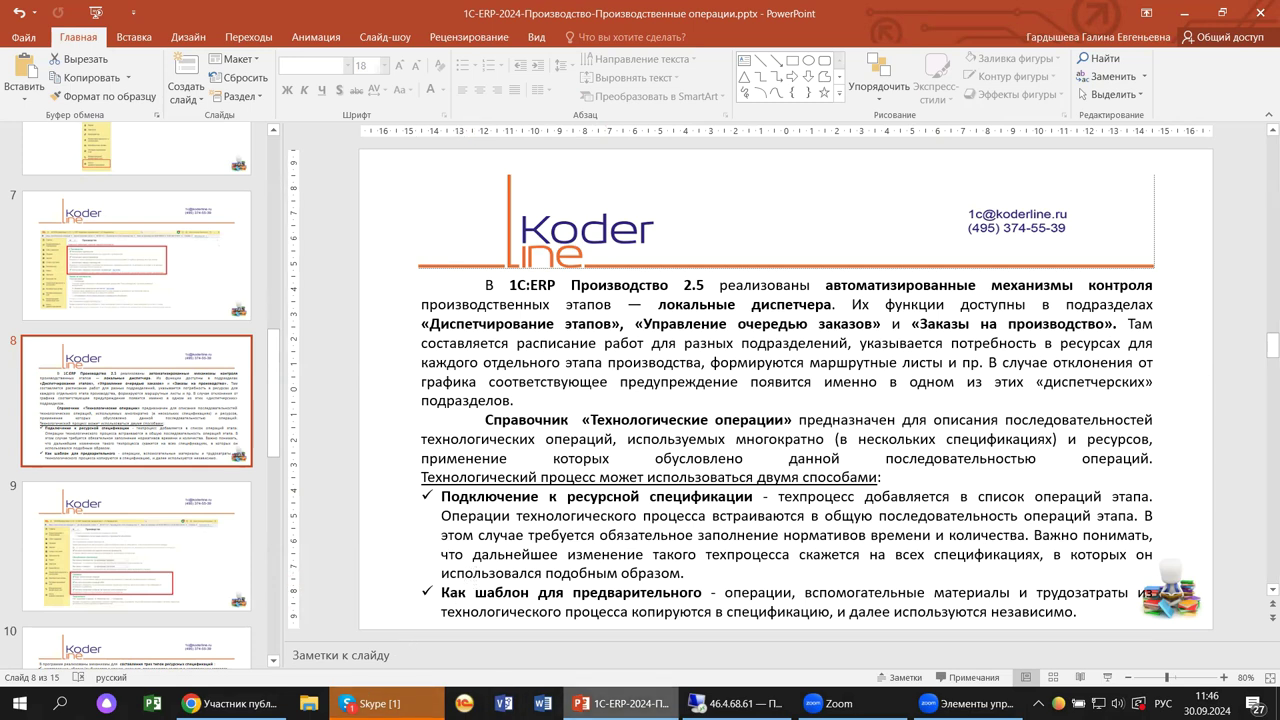
mouse_move(735, 703)
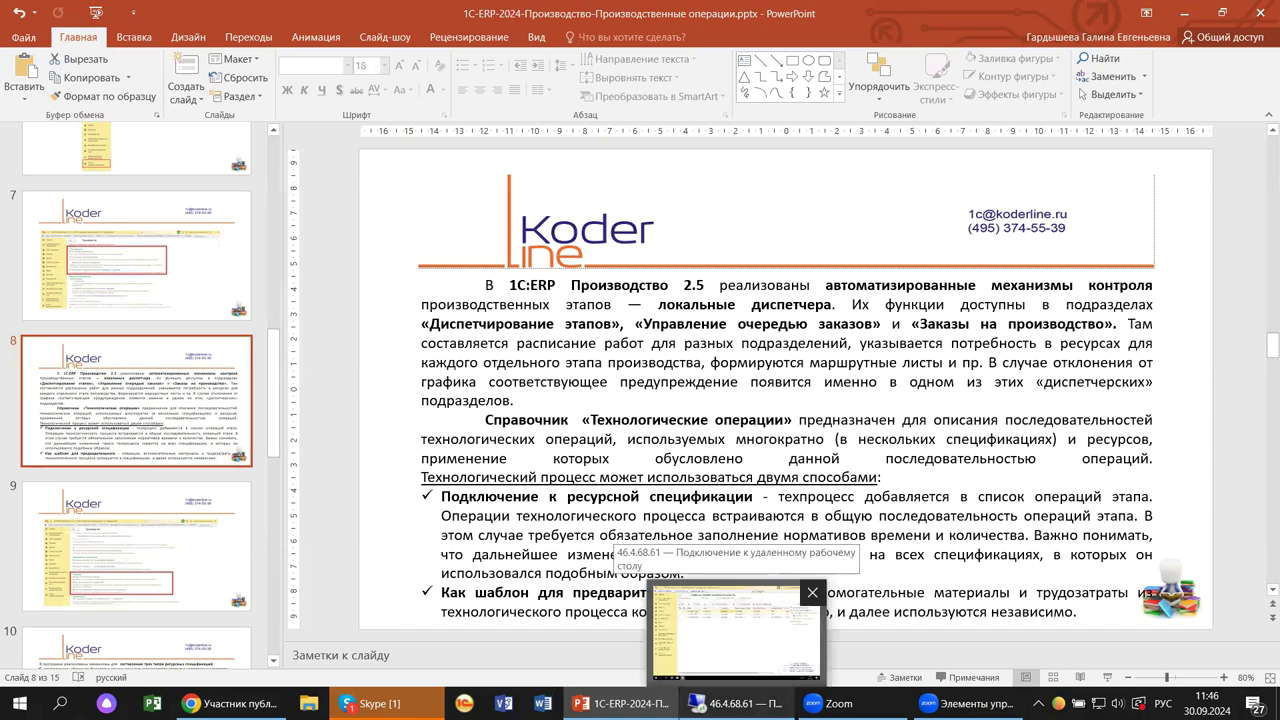
click(736, 630)
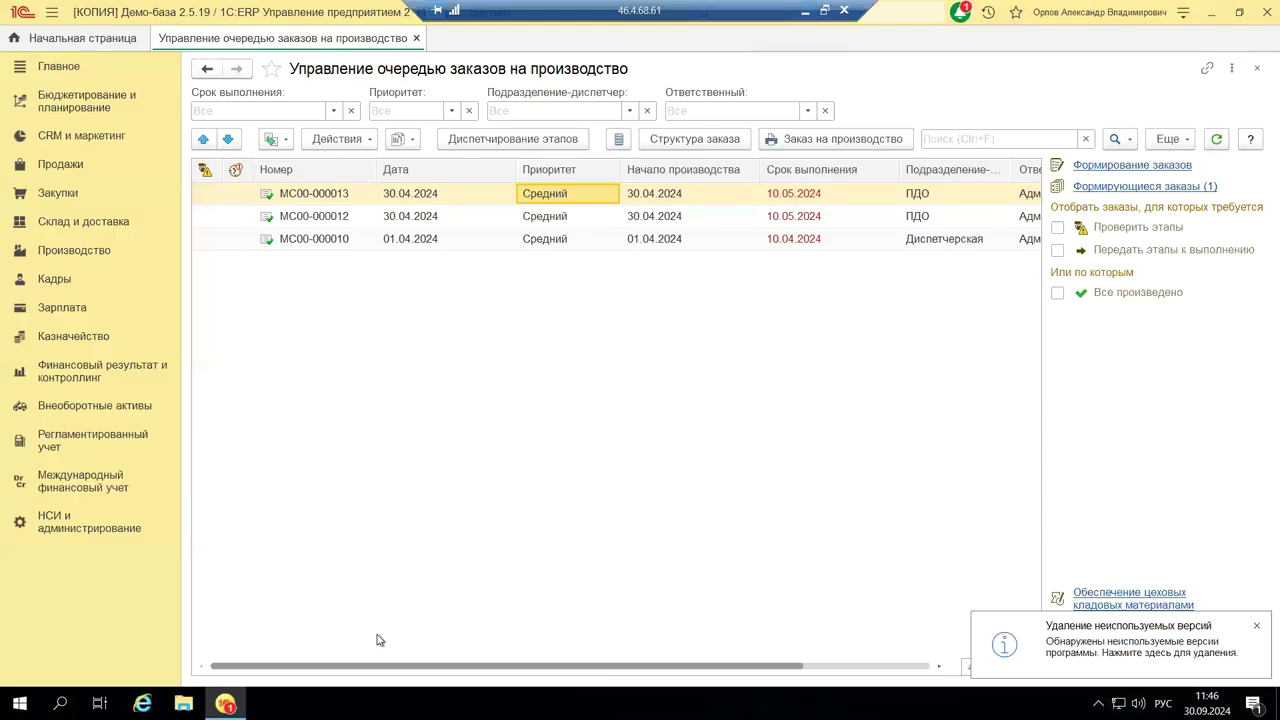
- Start a new technological process in the Технологические процессы list of the Производство section and name it Тест 1
click(75, 250)
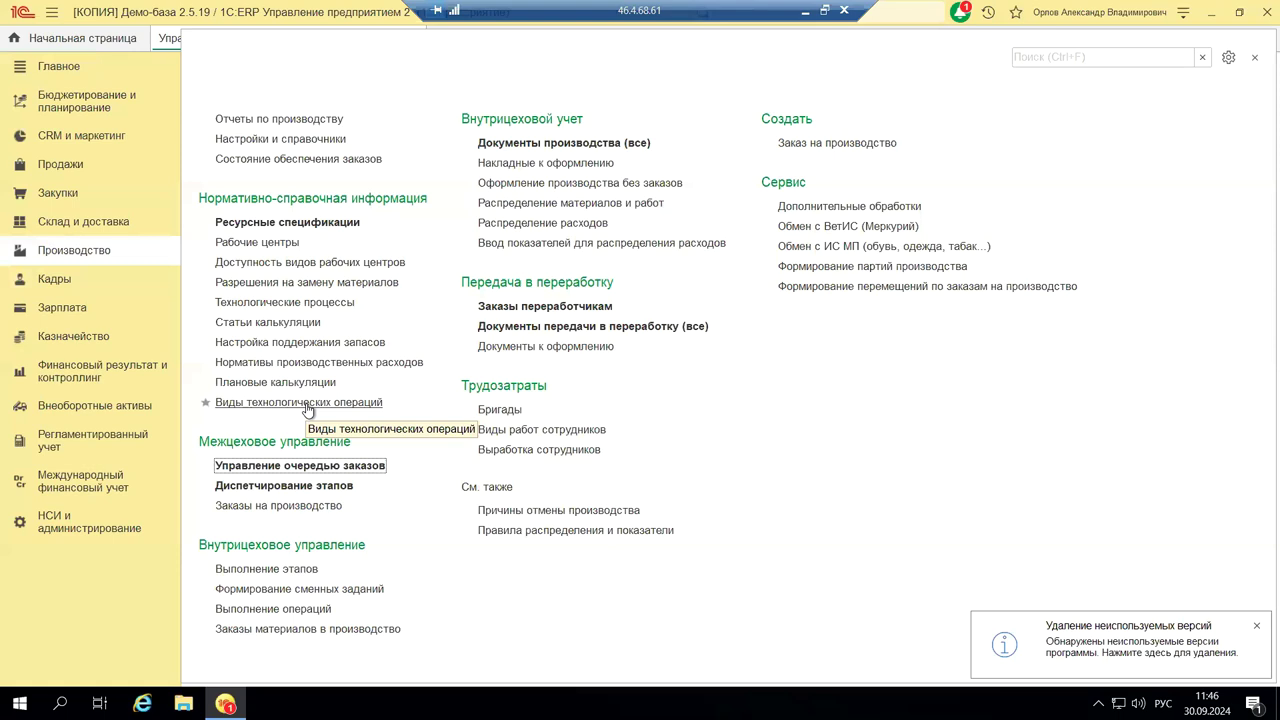
click(244, 310)
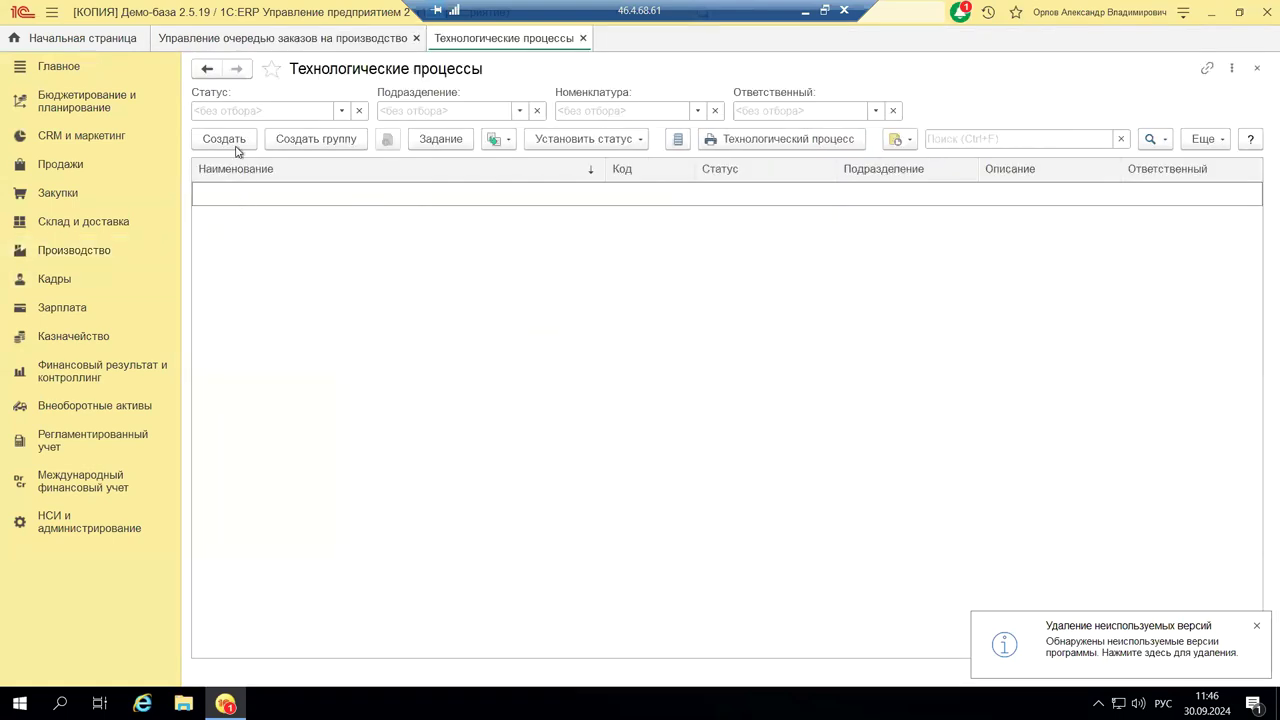
click(224, 139)
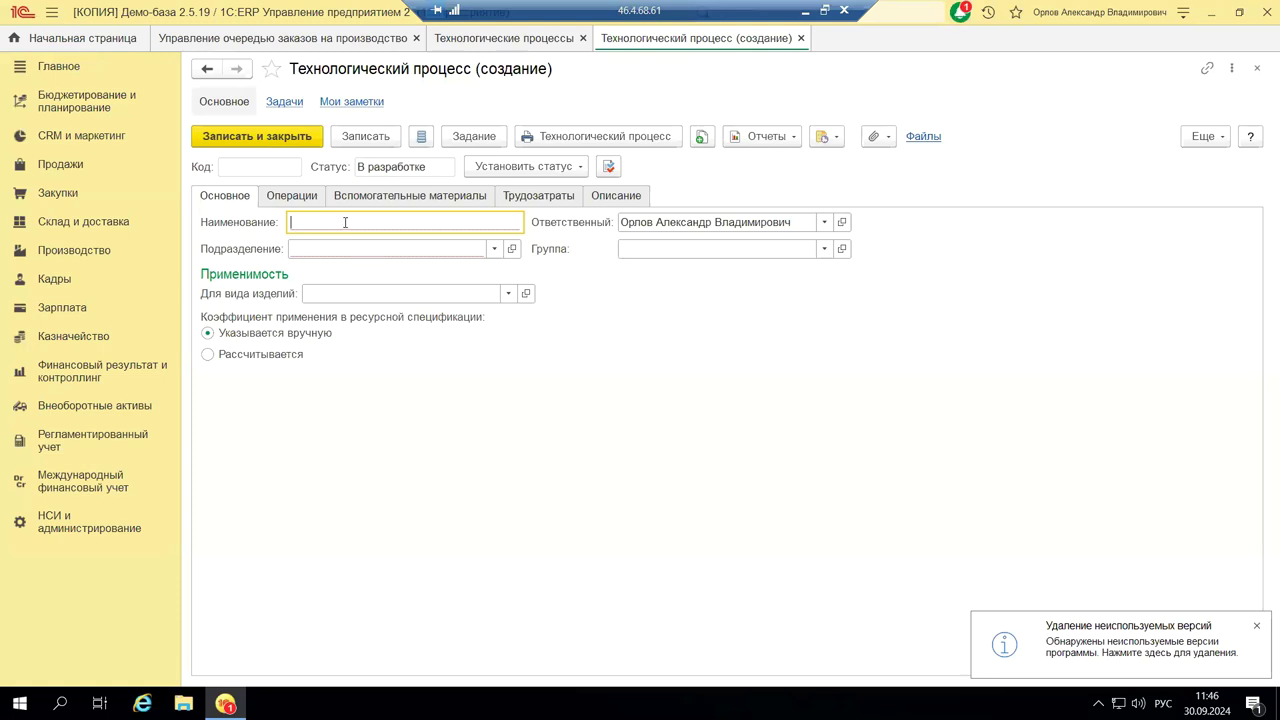
text(Тест 1)
- Set the process's Подразделение to Цех деталей and its applicable product kind to Продукция
click(487, 247)
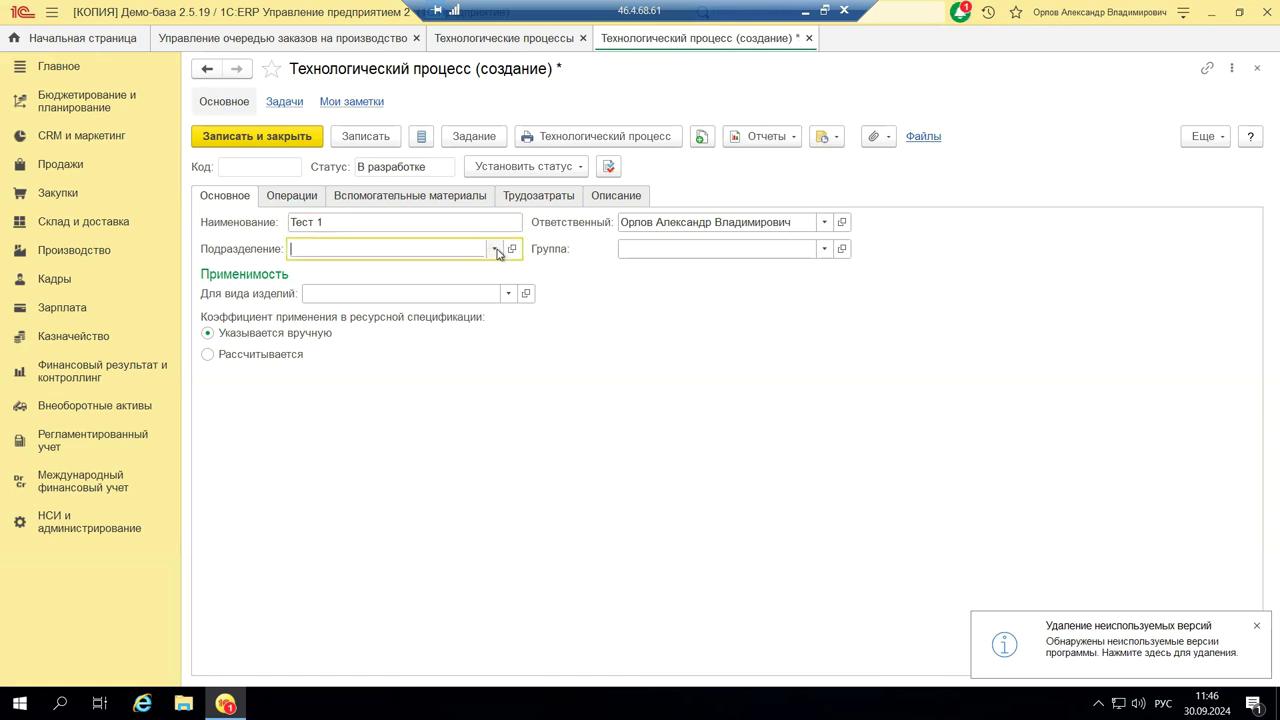
click(497, 249)
click(350, 274)
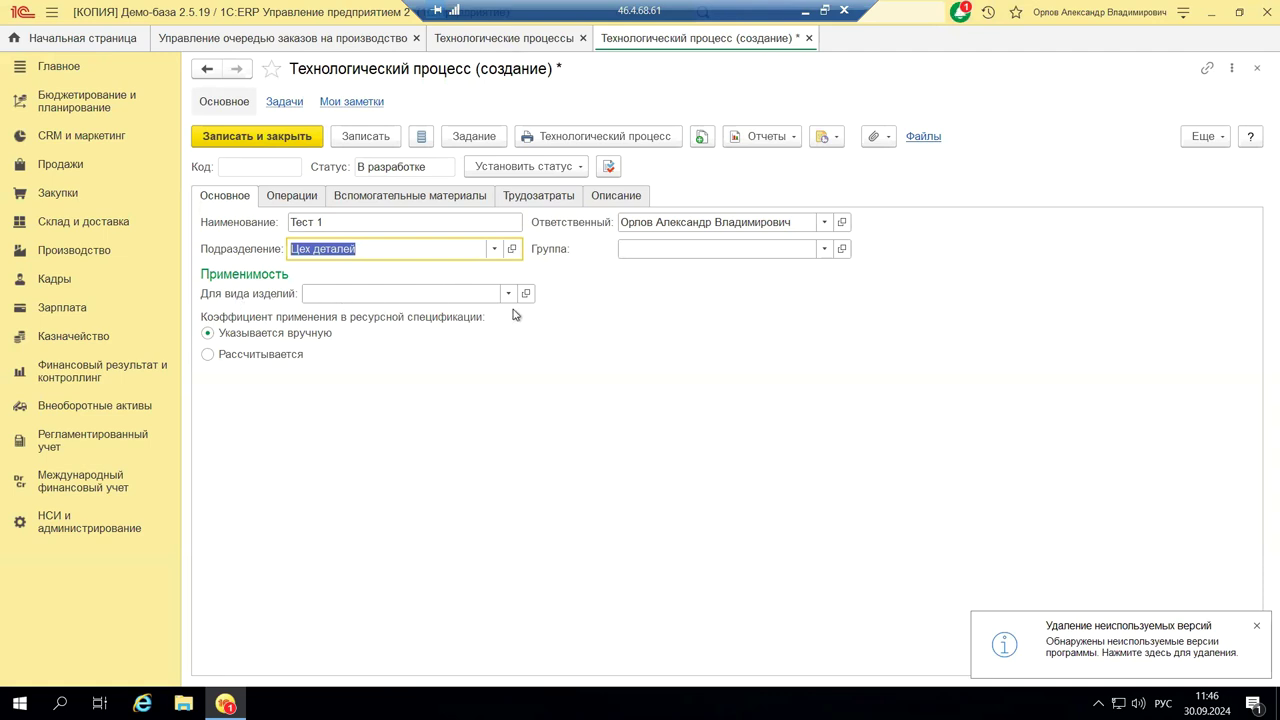
click(508, 294)
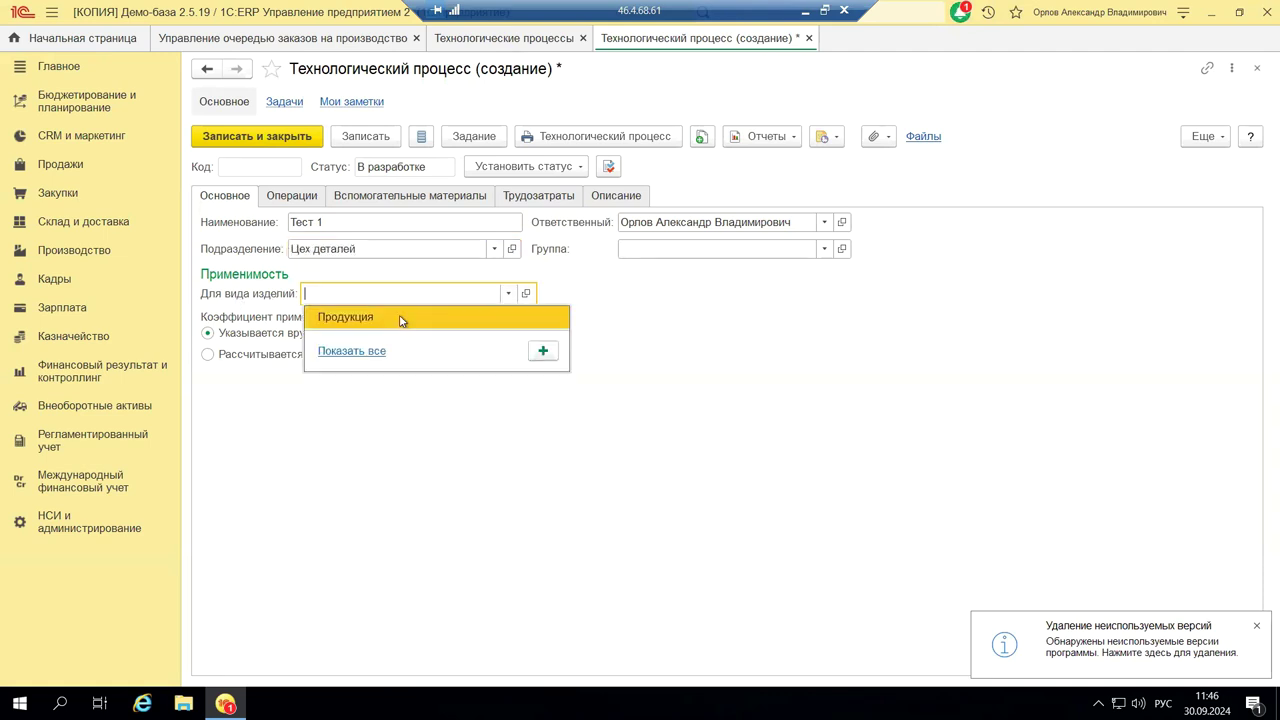
click(400, 318)
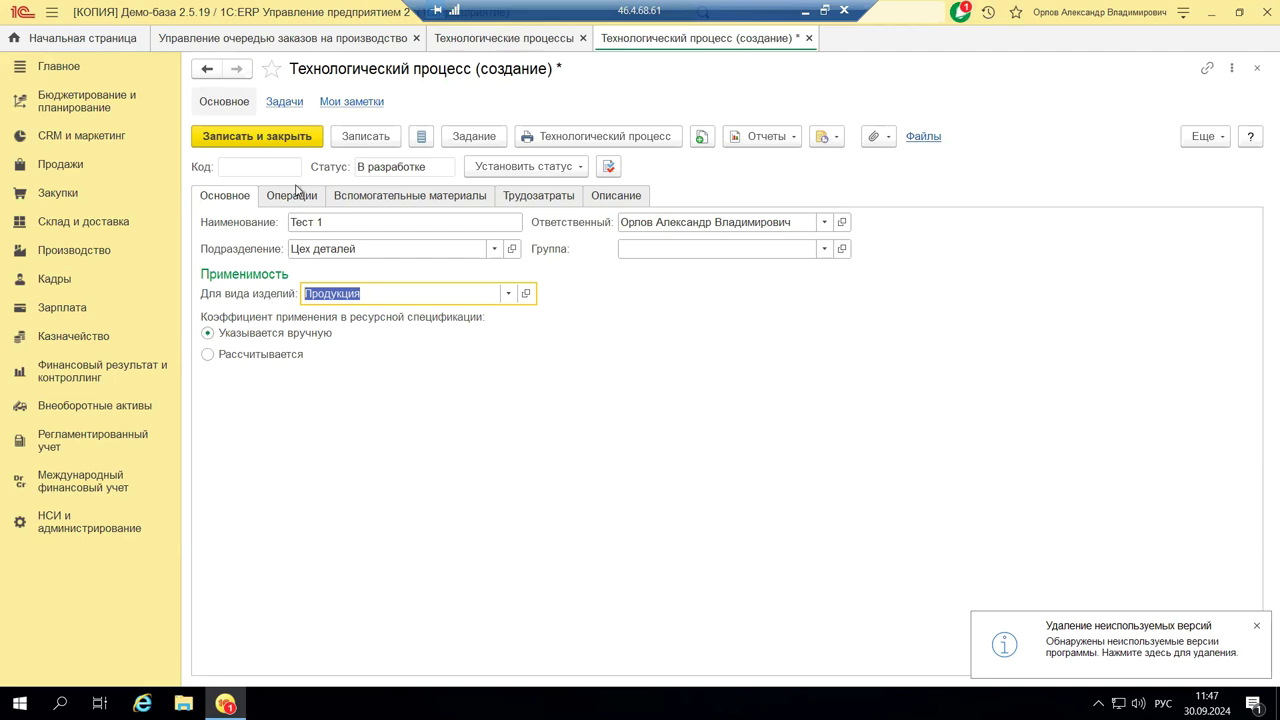
- Add a new operation to the process, agreeing to save the technological process first
click(293, 195)
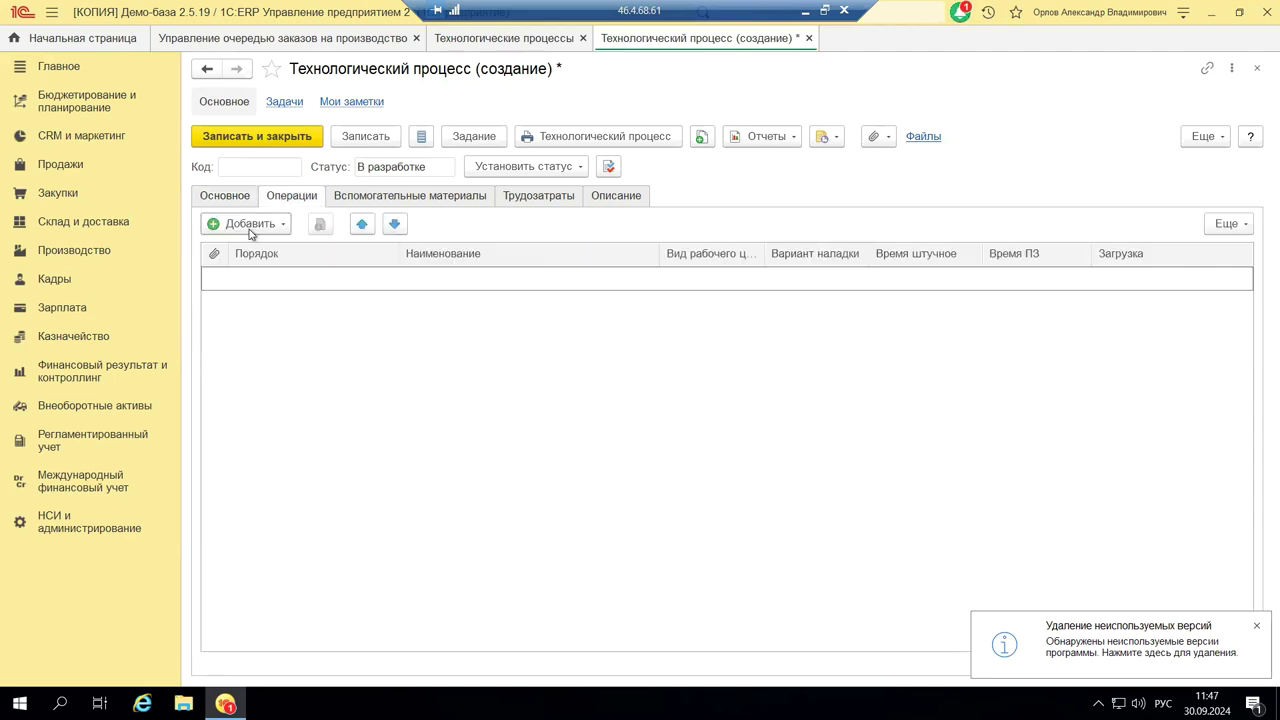
click(251, 226)
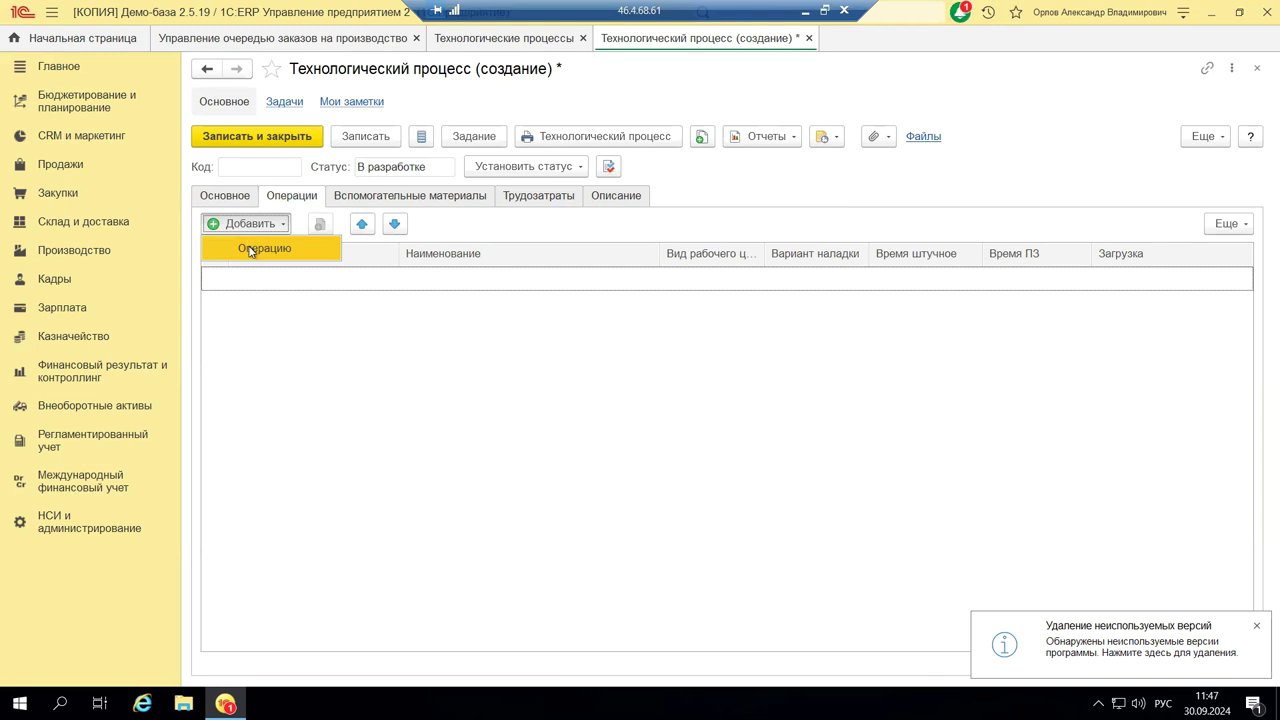
click(251, 250)
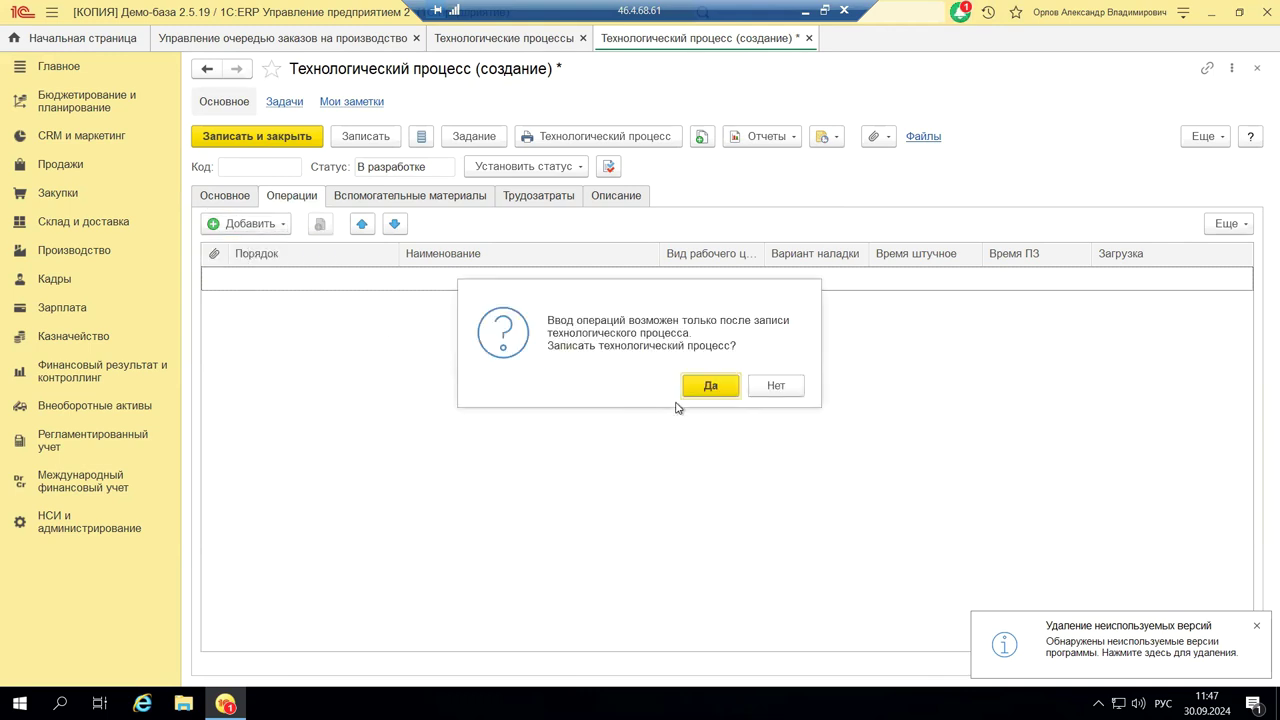
click(706, 388)
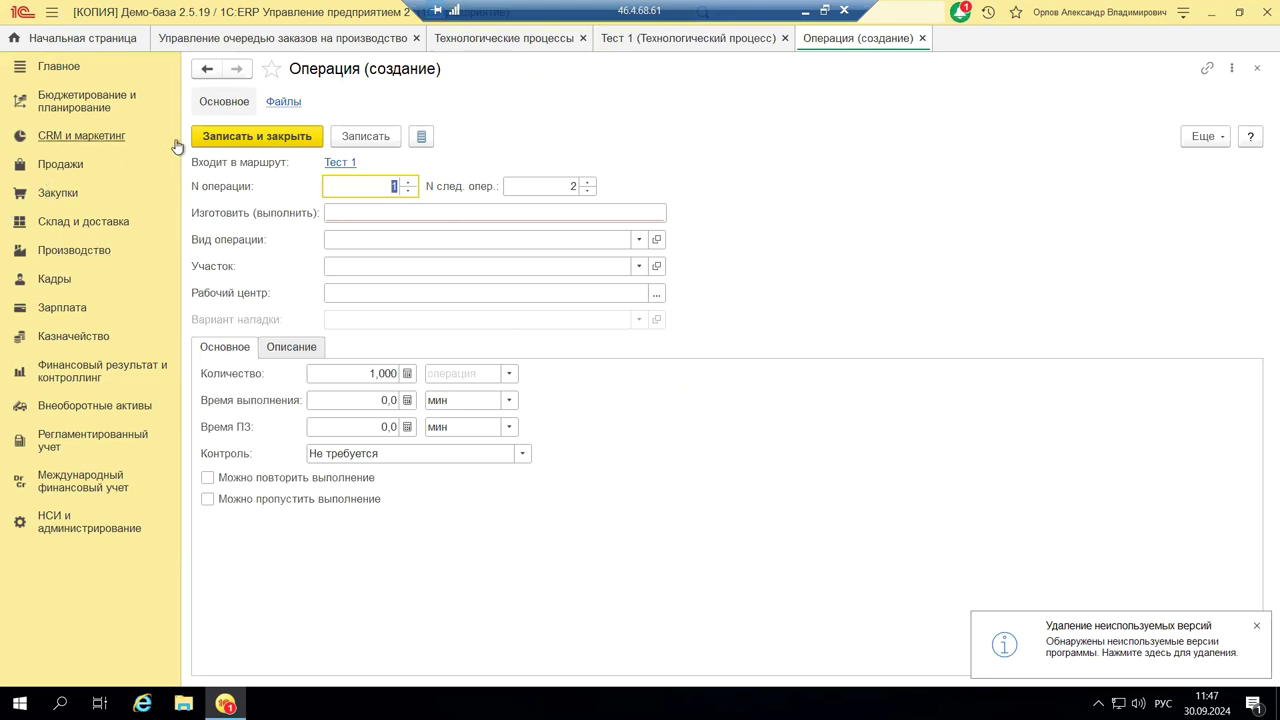
- Fill in the operation's Изготовить (выполнить) as тест 1 and choose Замер твердости as its Вид операции
click(414, 219)
text(тест 1)
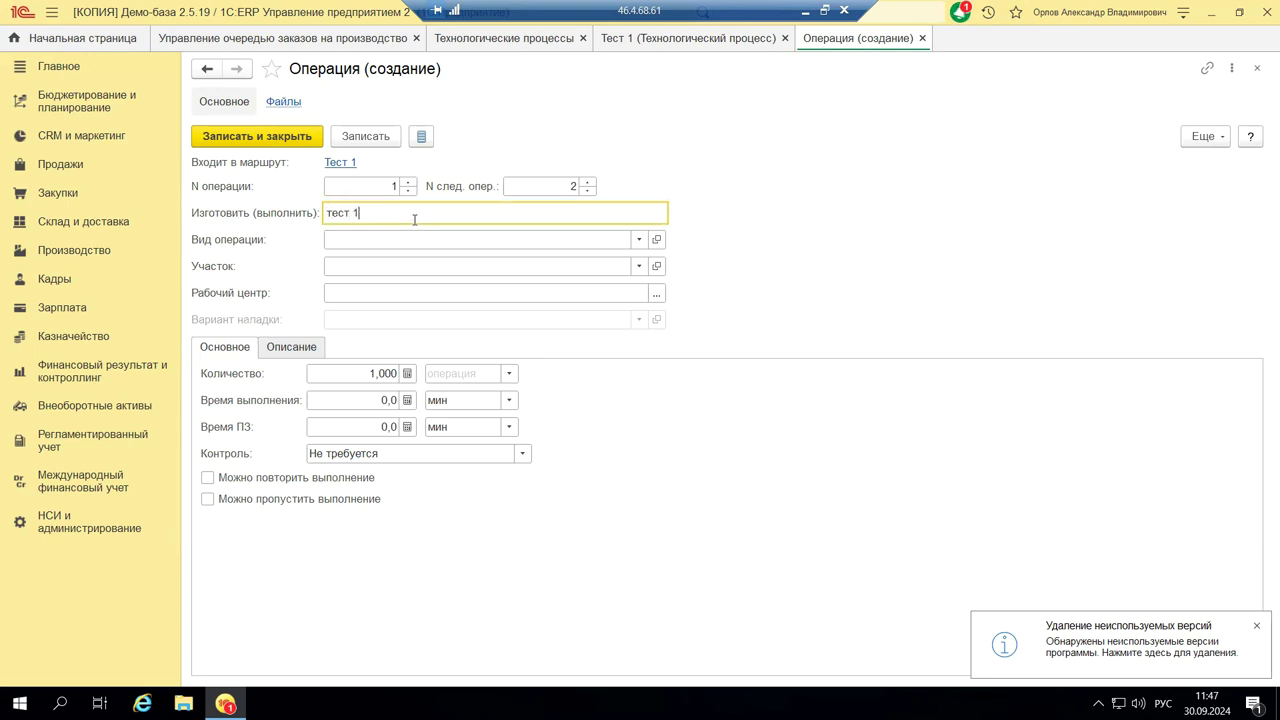
click(642, 240)
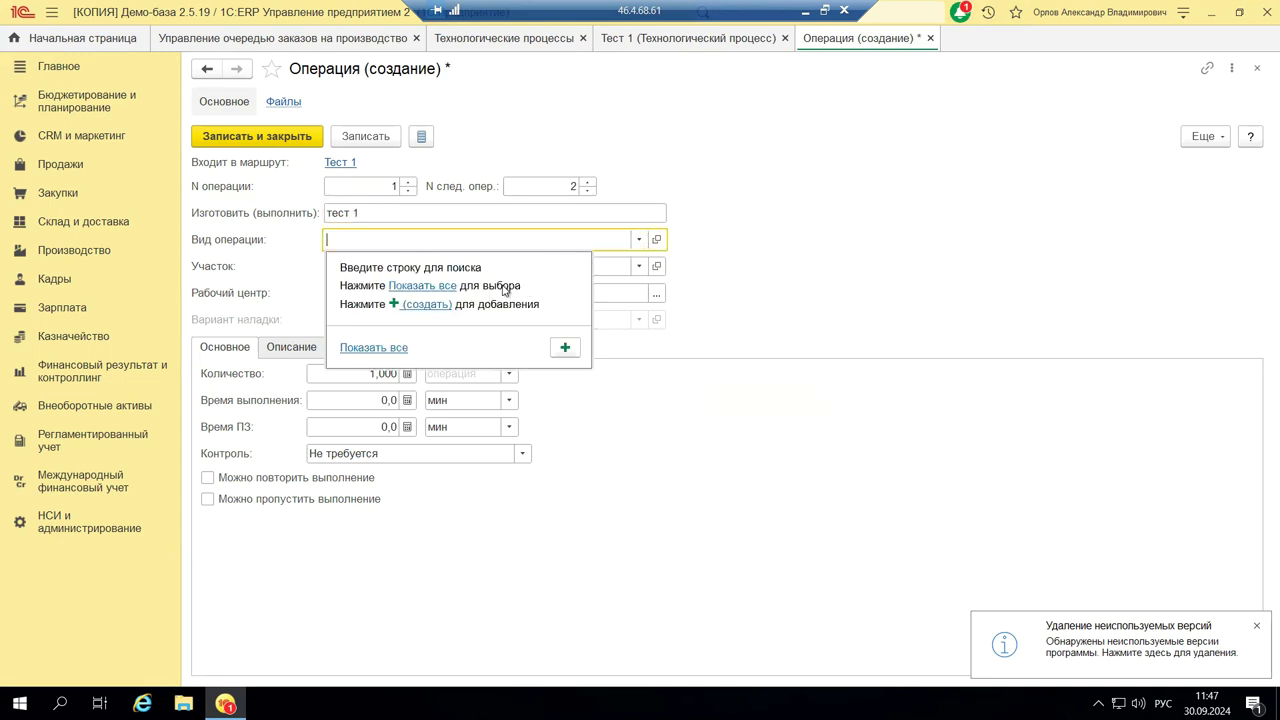
click(422, 286)
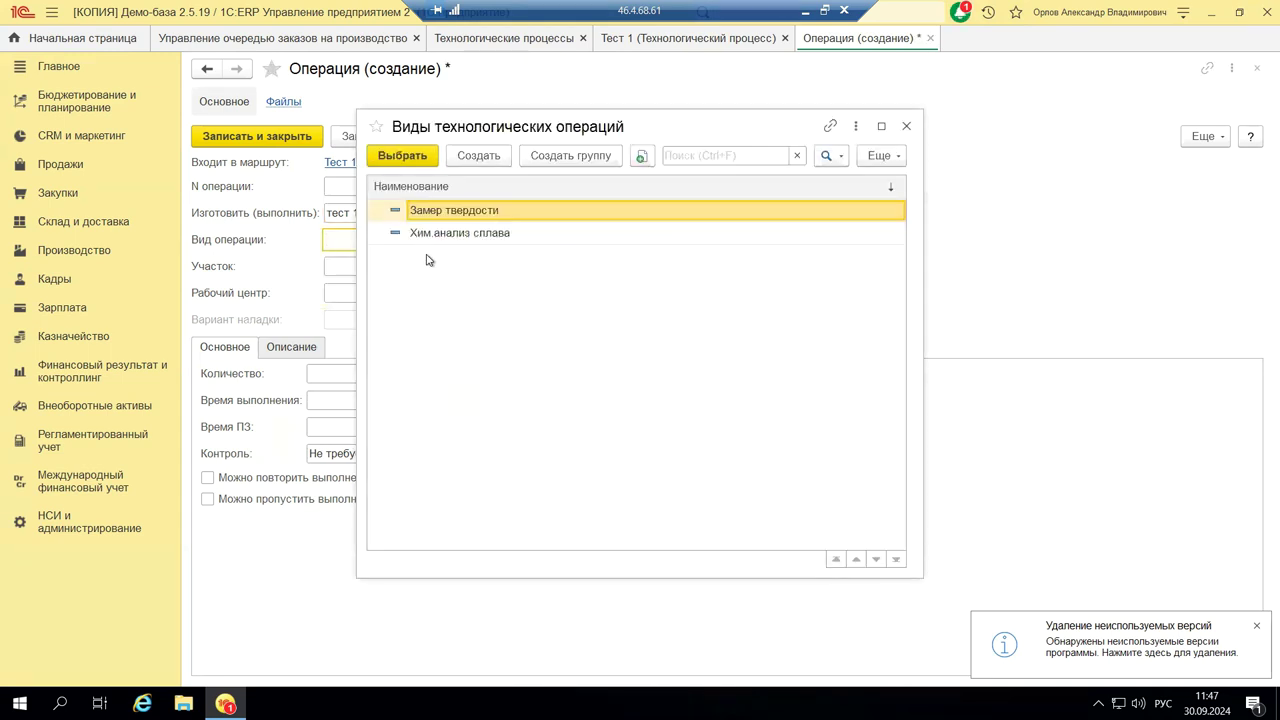
click(407, 156)
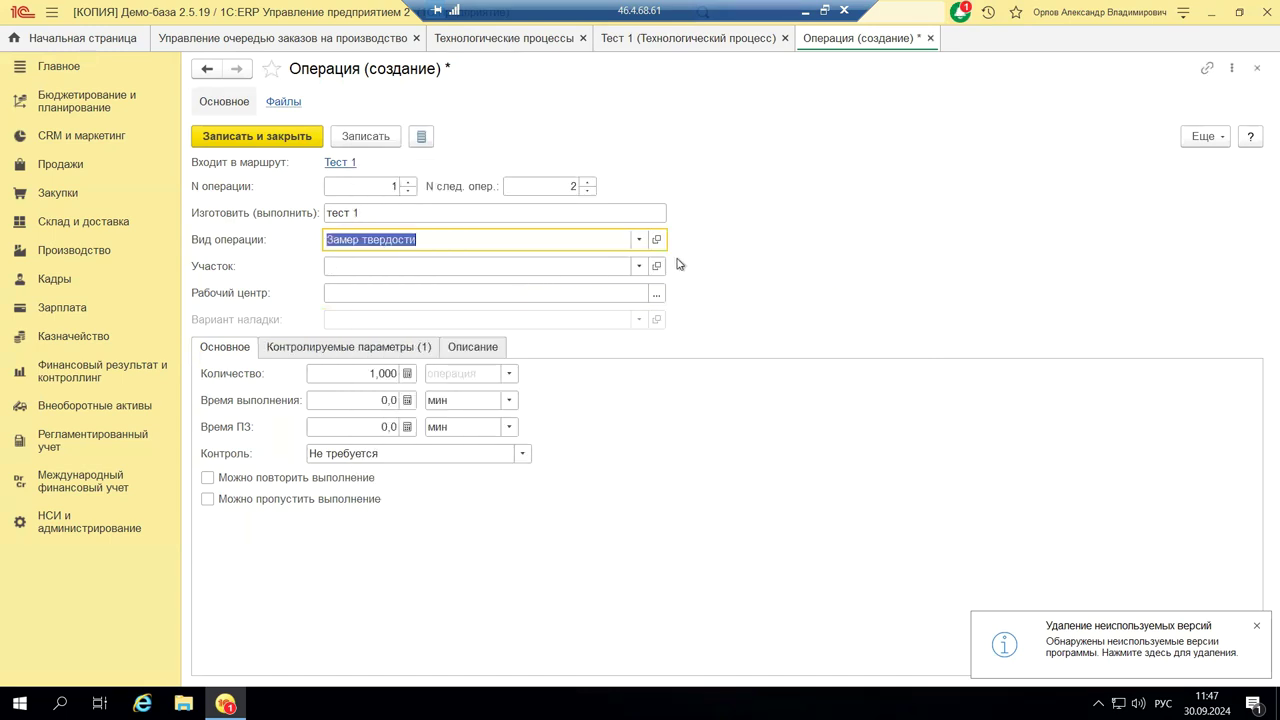
- Create a production area named цех 1, save it, and select it as the operation's Участок
click(632, 268)
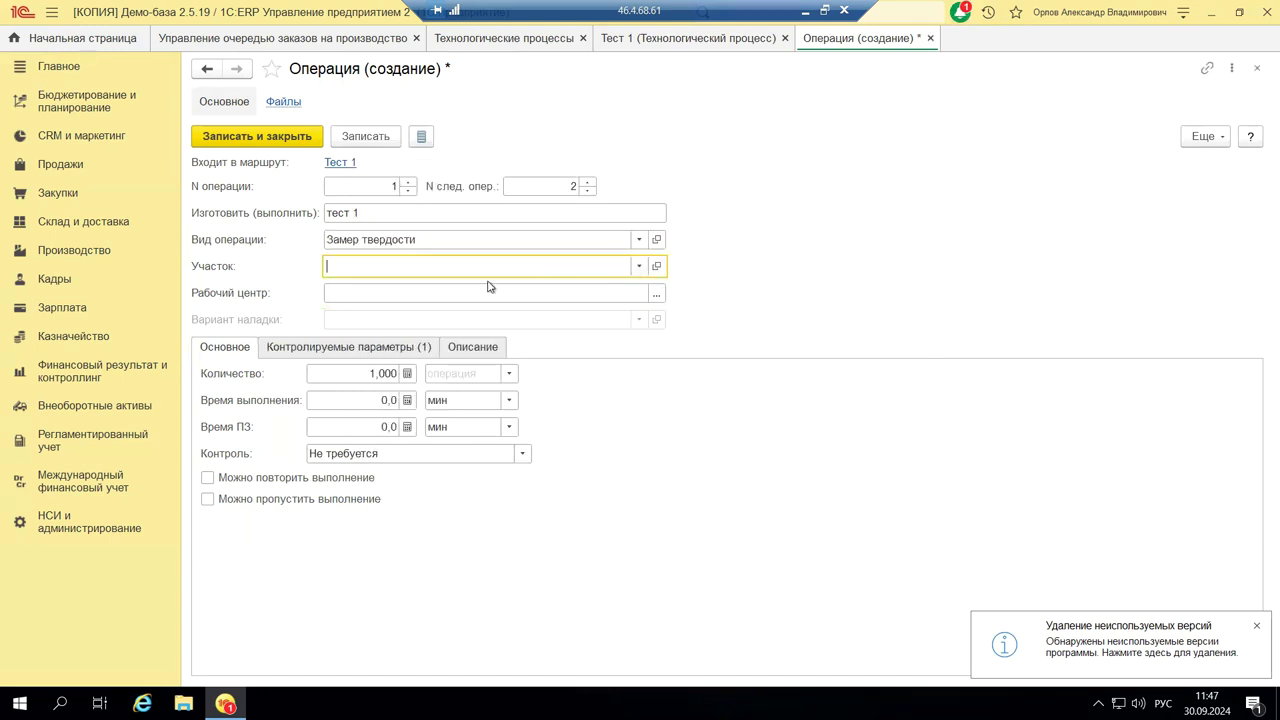
click(639, 267)
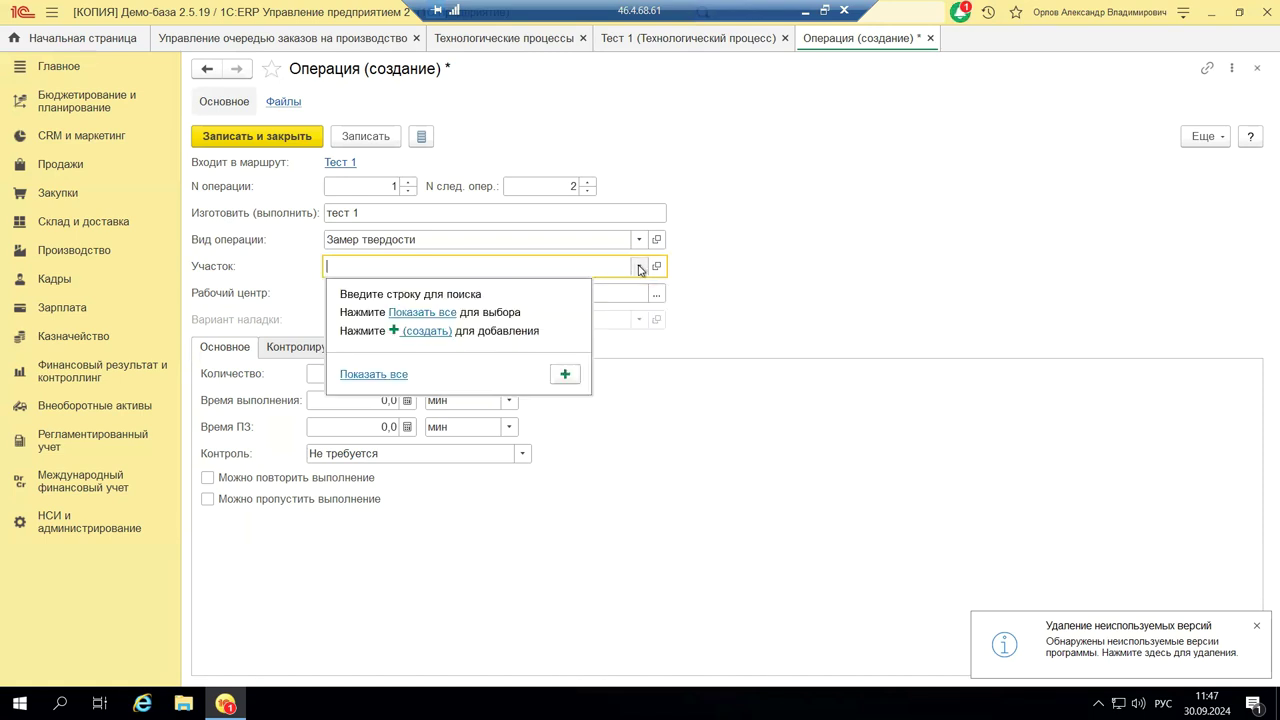
click(442, 313)
click(535, 156)
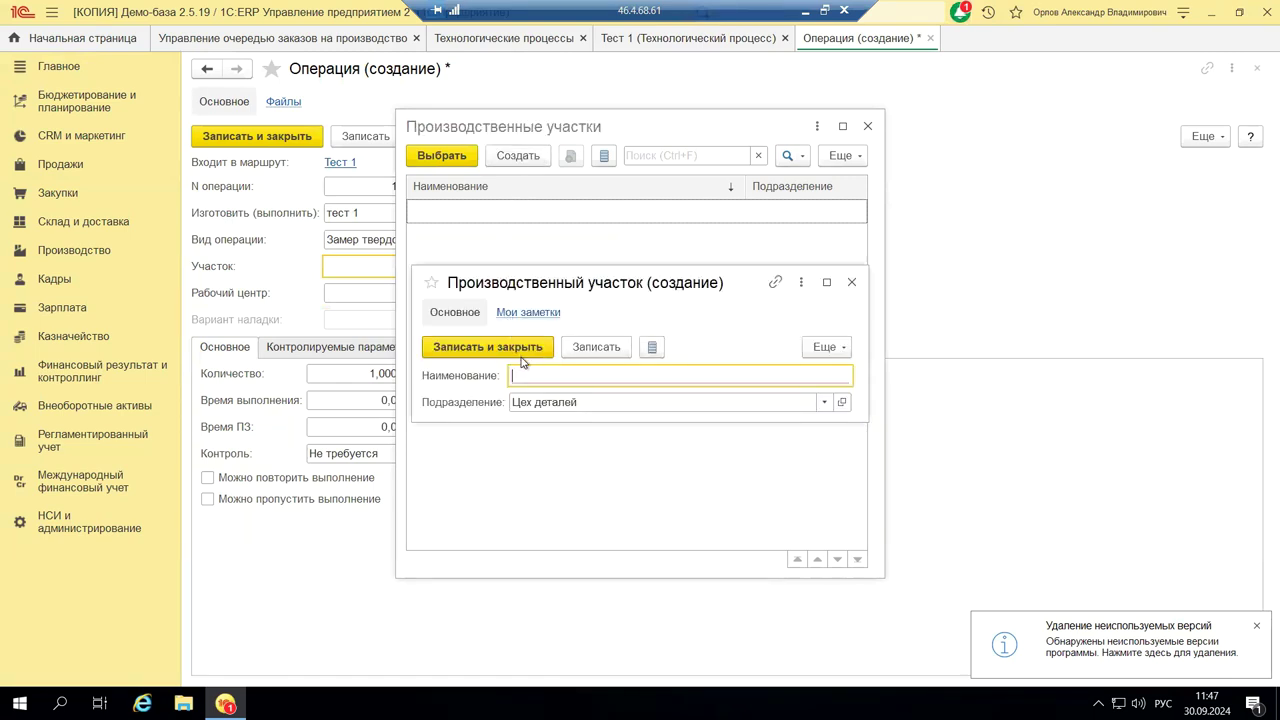
text(цех)
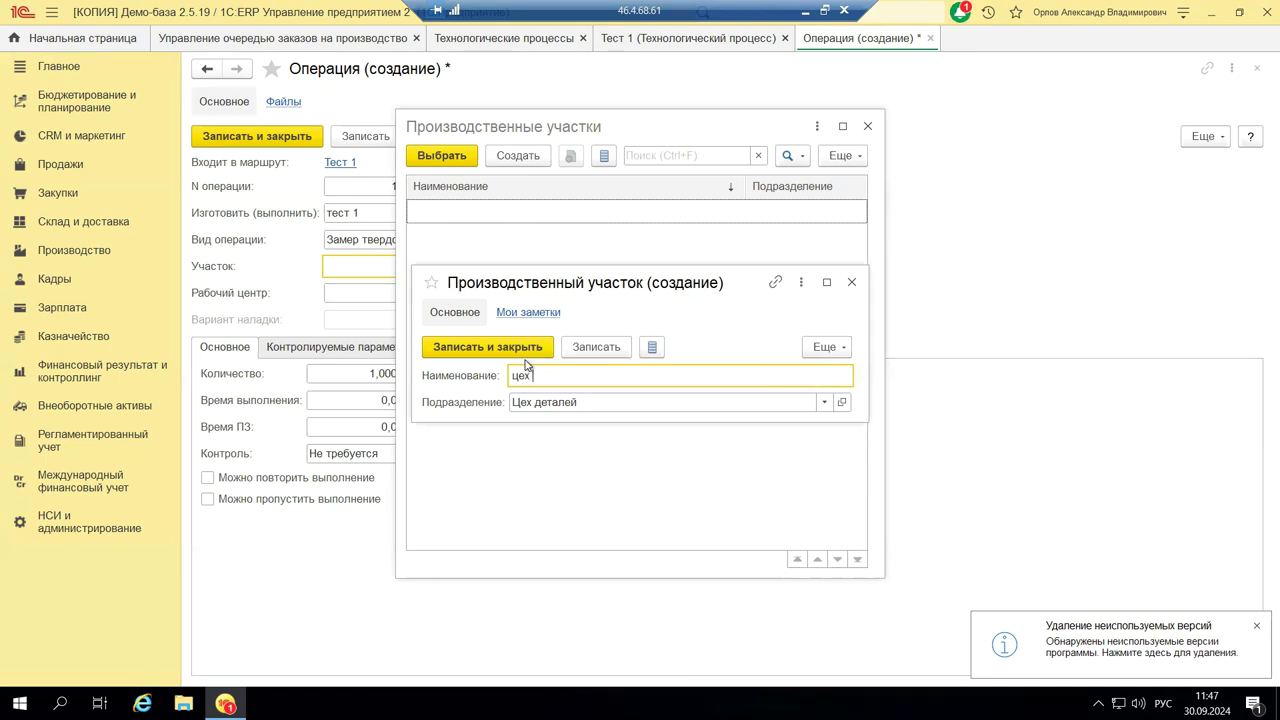
text( 1)
key(Tab)
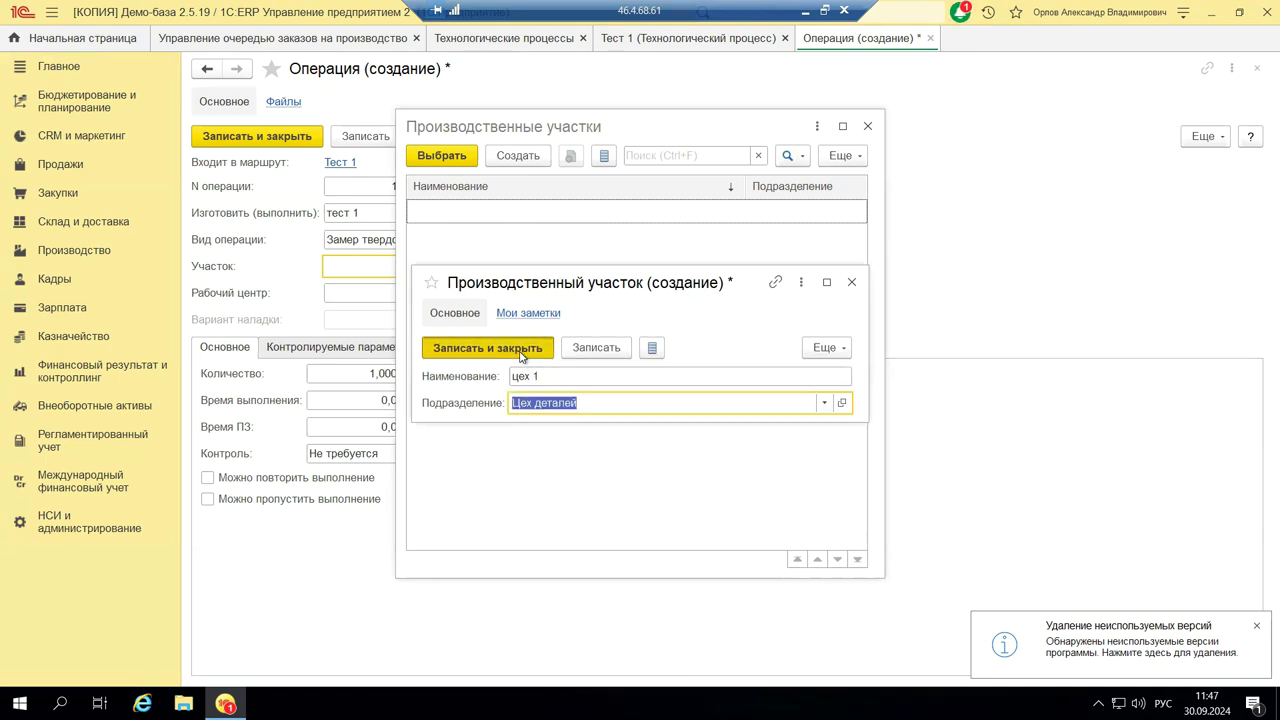
click(524, 350)
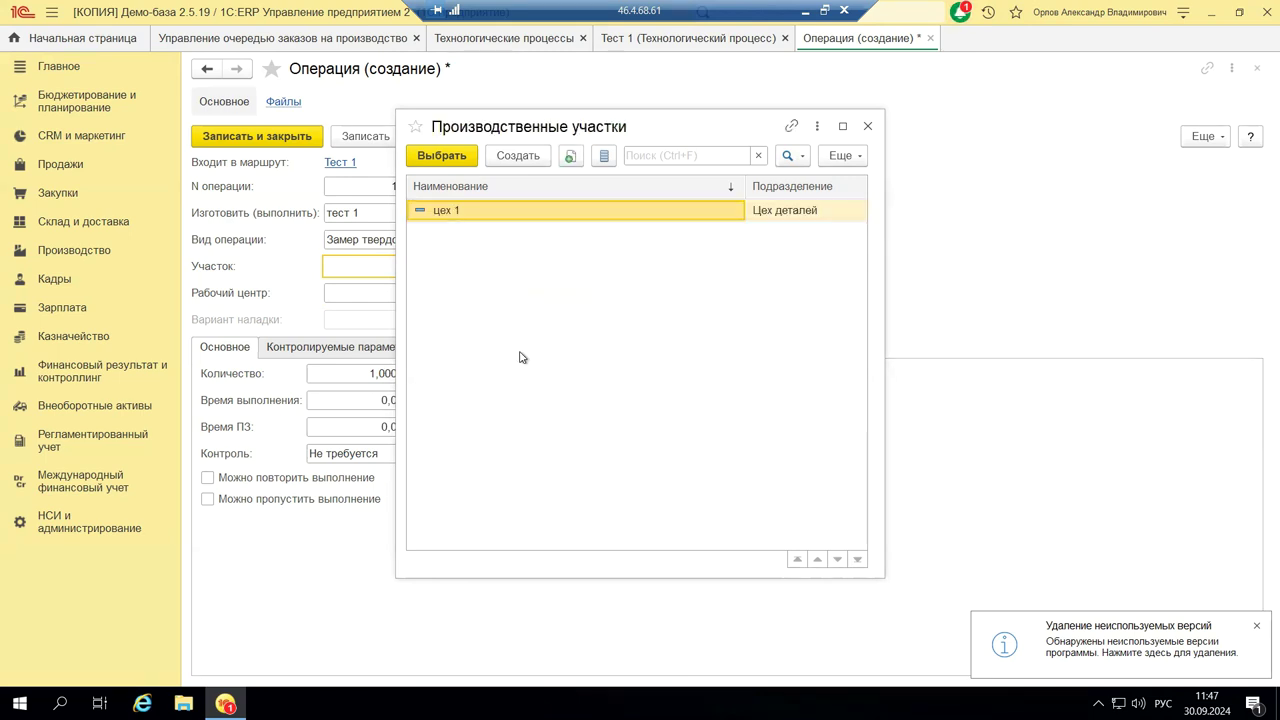
click(440, 157)
- Browse the Рабочий центр groups for metal-cutting machines, turning-milling machines and assembly benches, and close the list without a selection
click(657, 300)
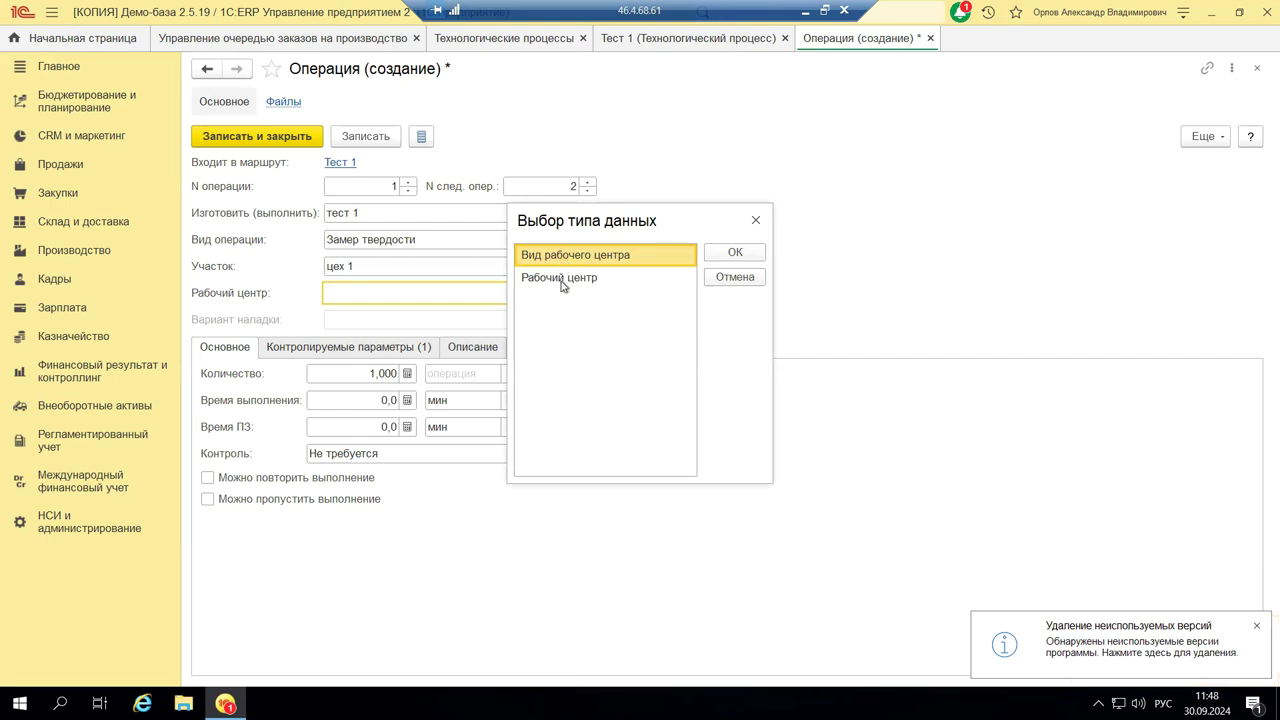
click(562, 279)
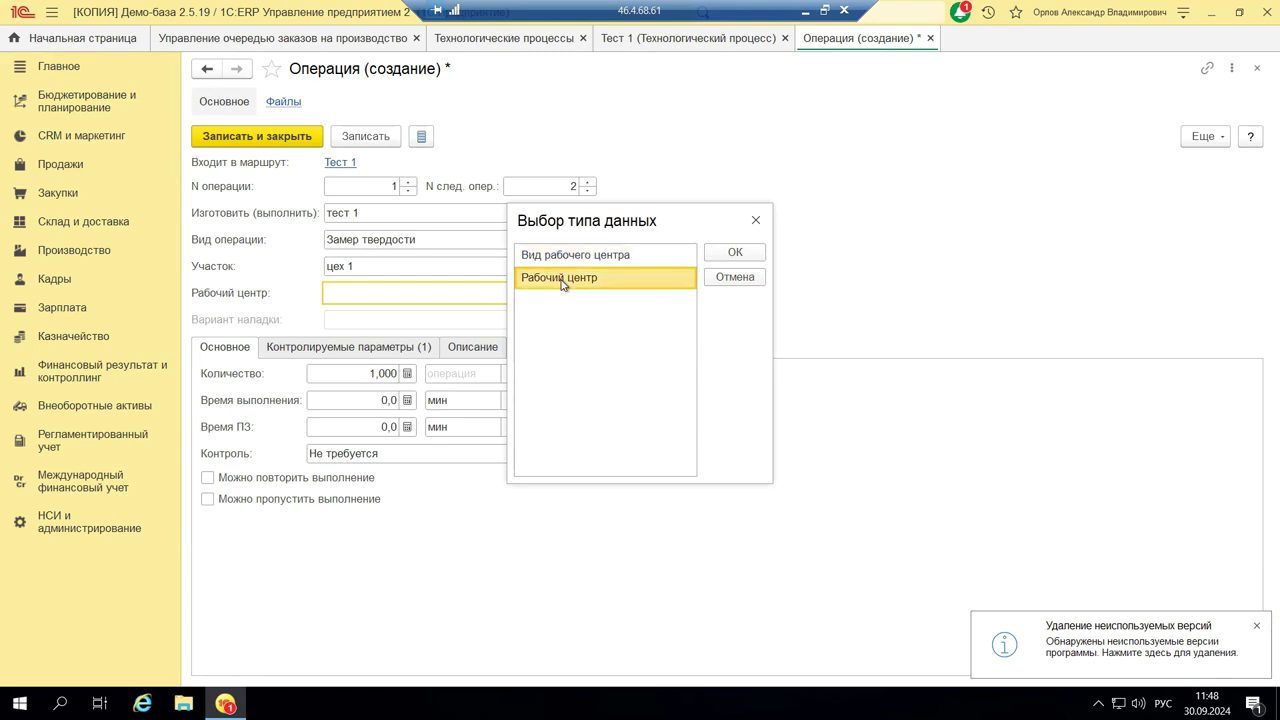
click(727, 252)
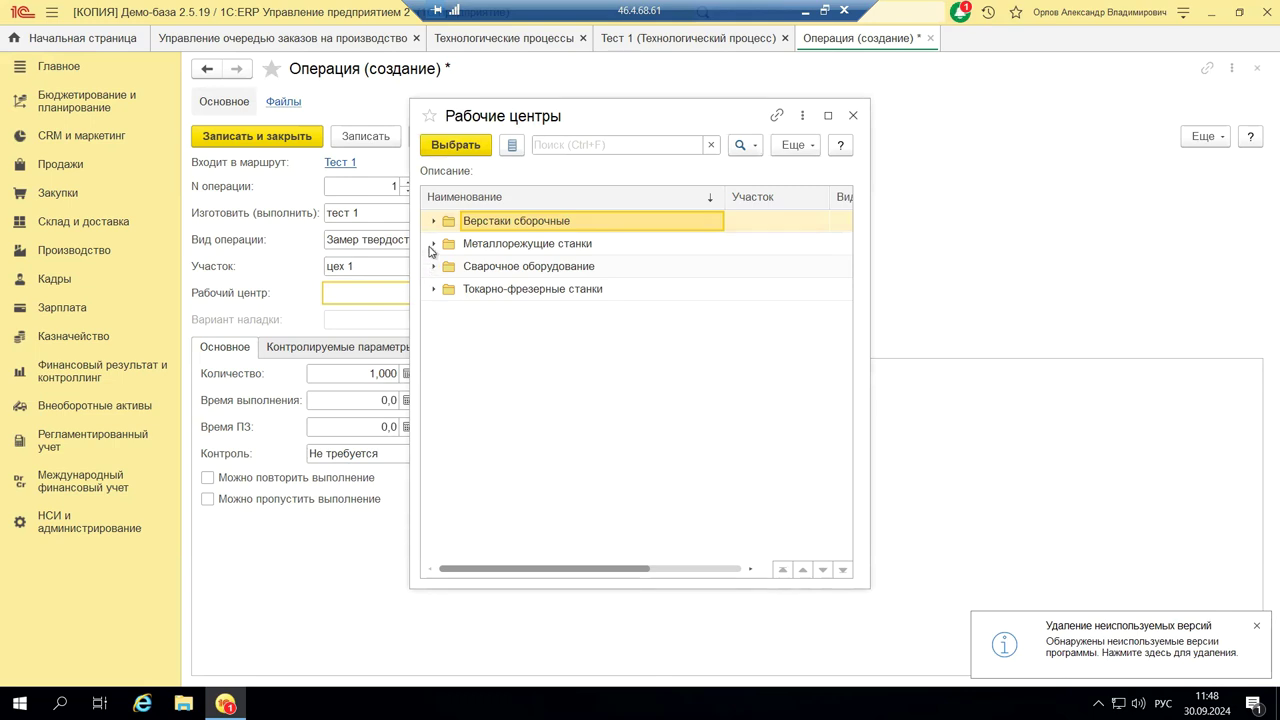
click(432, 246)
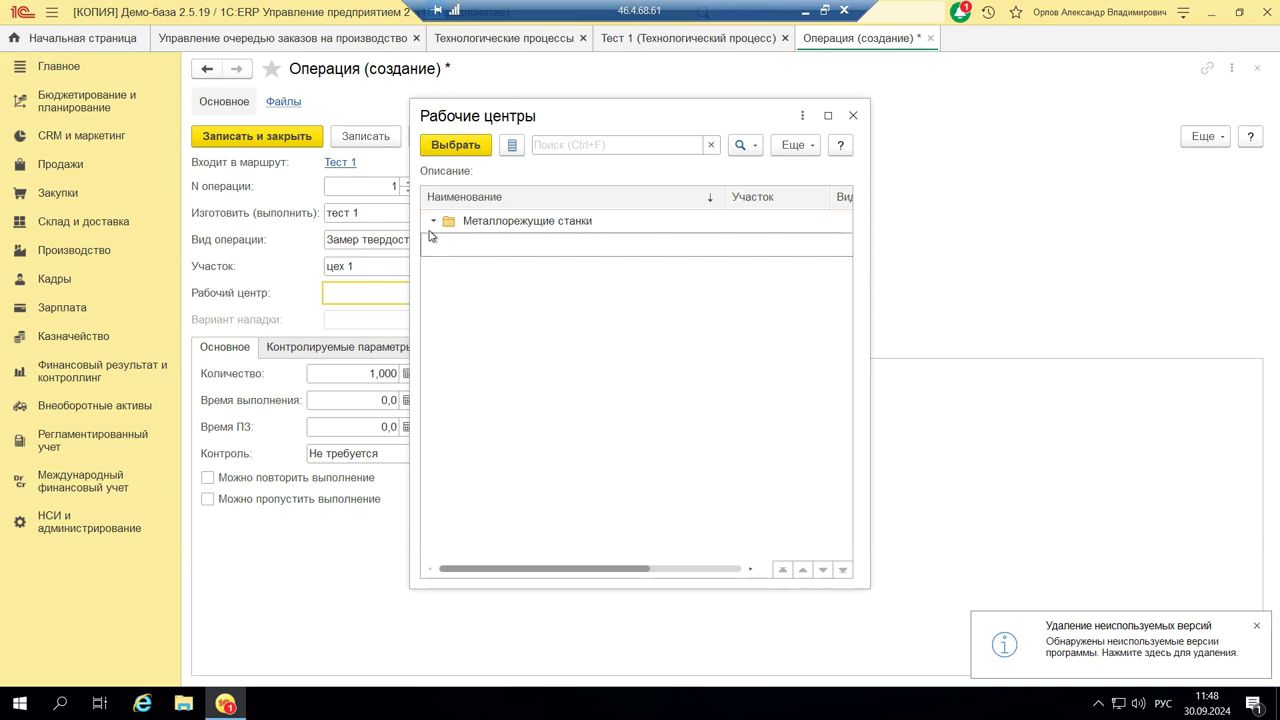
click(436, 220)
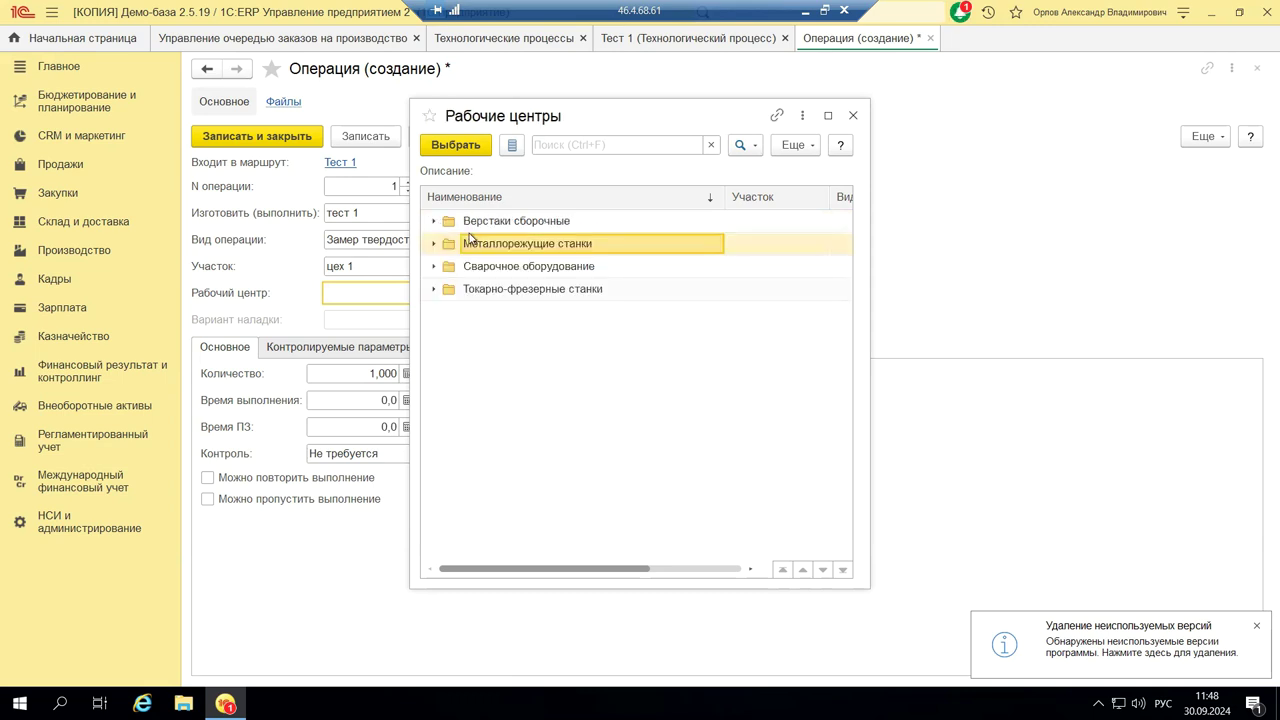
click(435, 289)
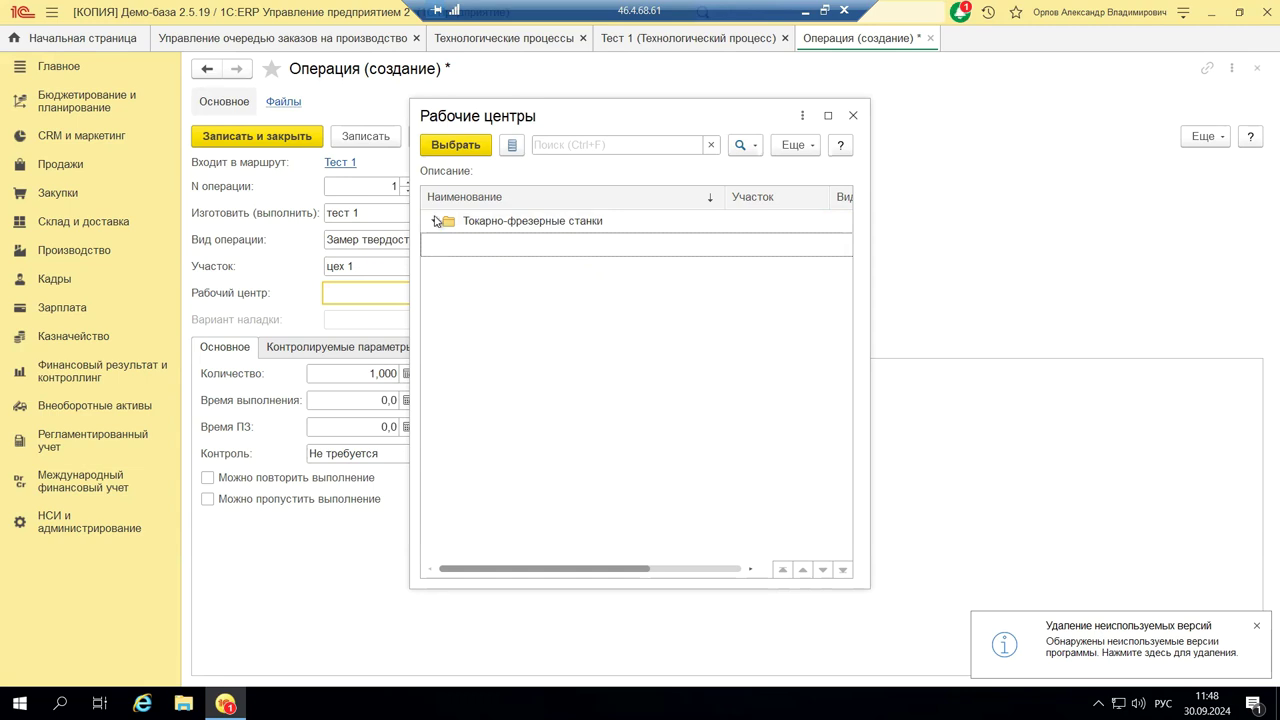
click(434, 221)
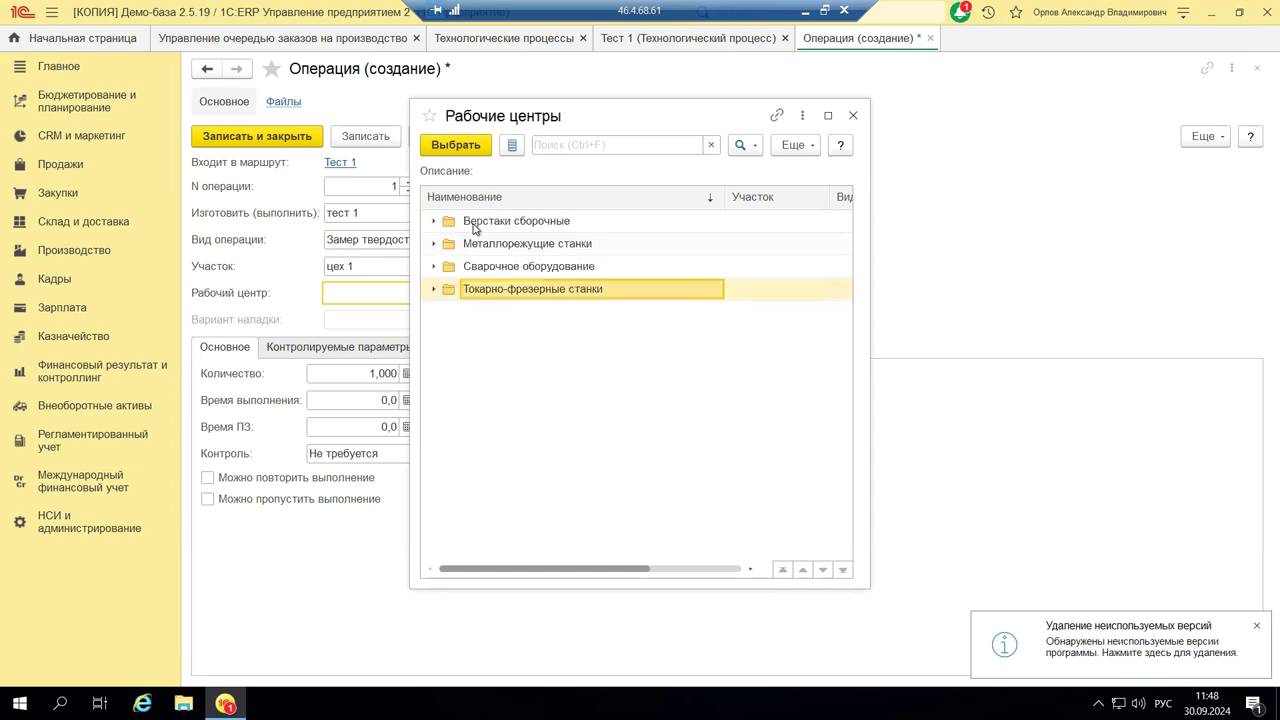
click(433, 223)
click(433, 223)
click(433, 223)
click(433, 223)
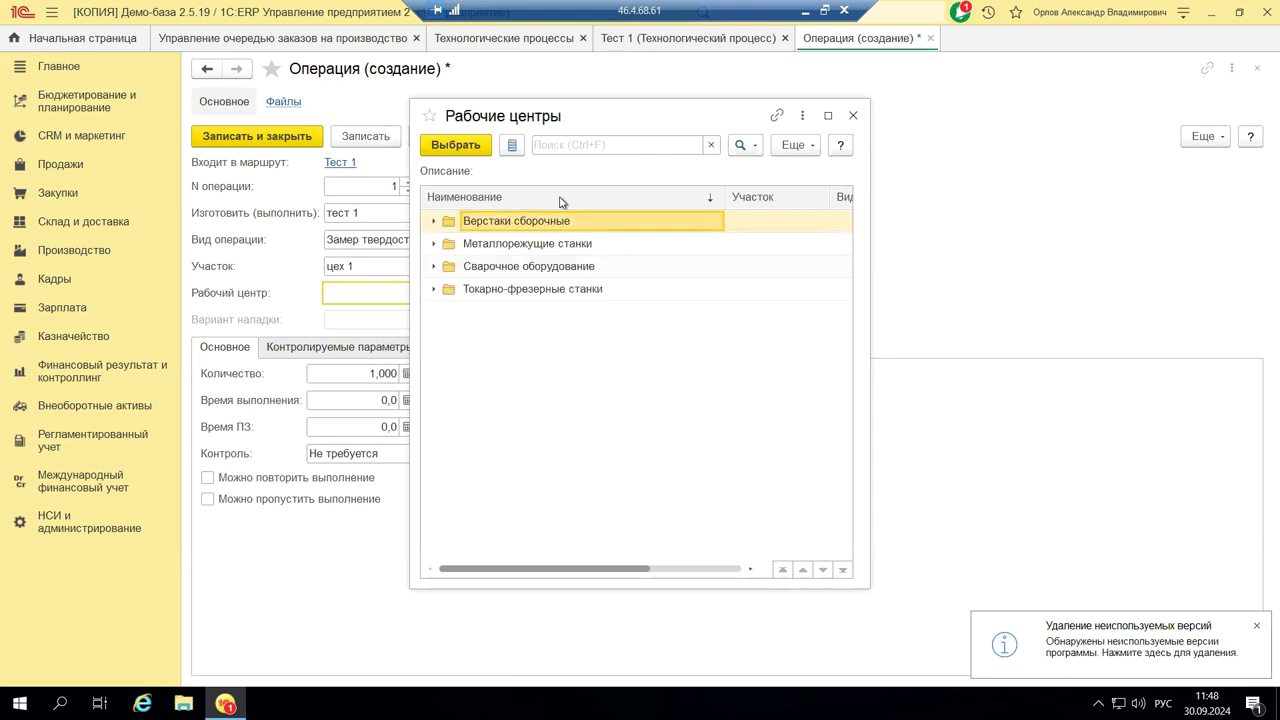
click(853, 115)
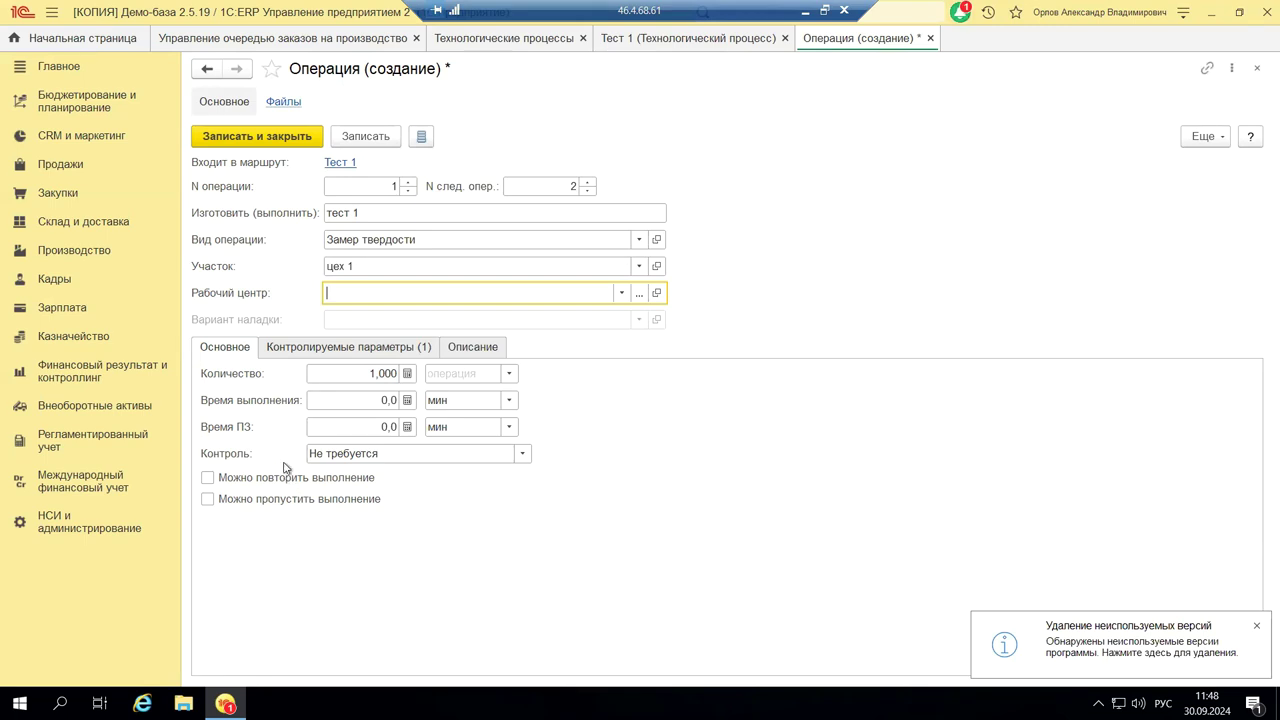
- Set the operation's Контроль to Требуется and enter min-max limits of 1 and 2 for the controlled parameter Твердость, HRC
click(521, 454)
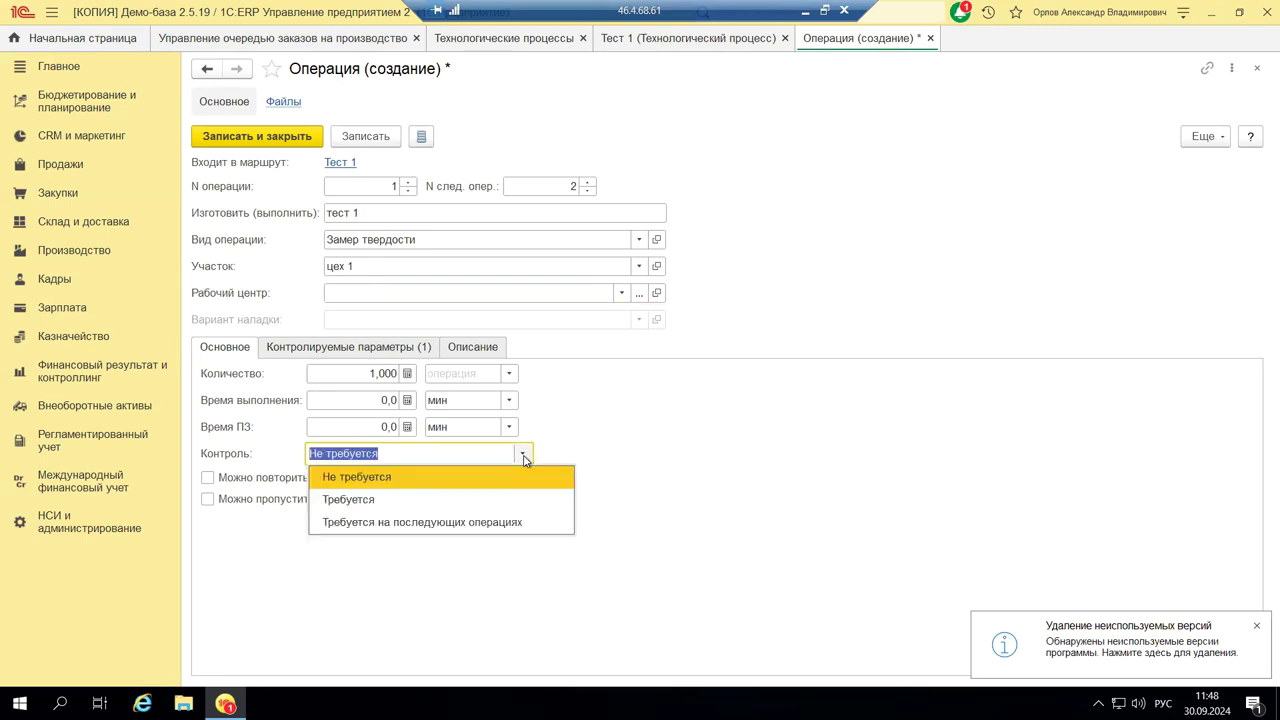
click(329, 500)
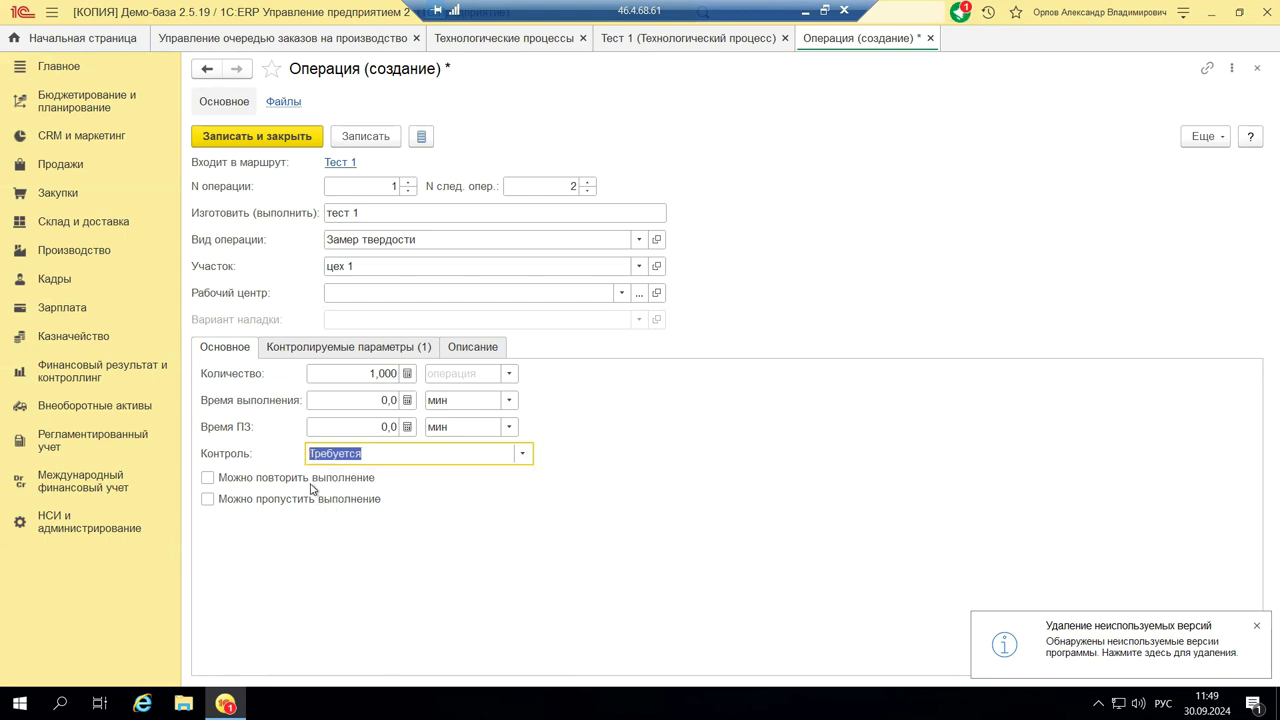
click(369, 350)
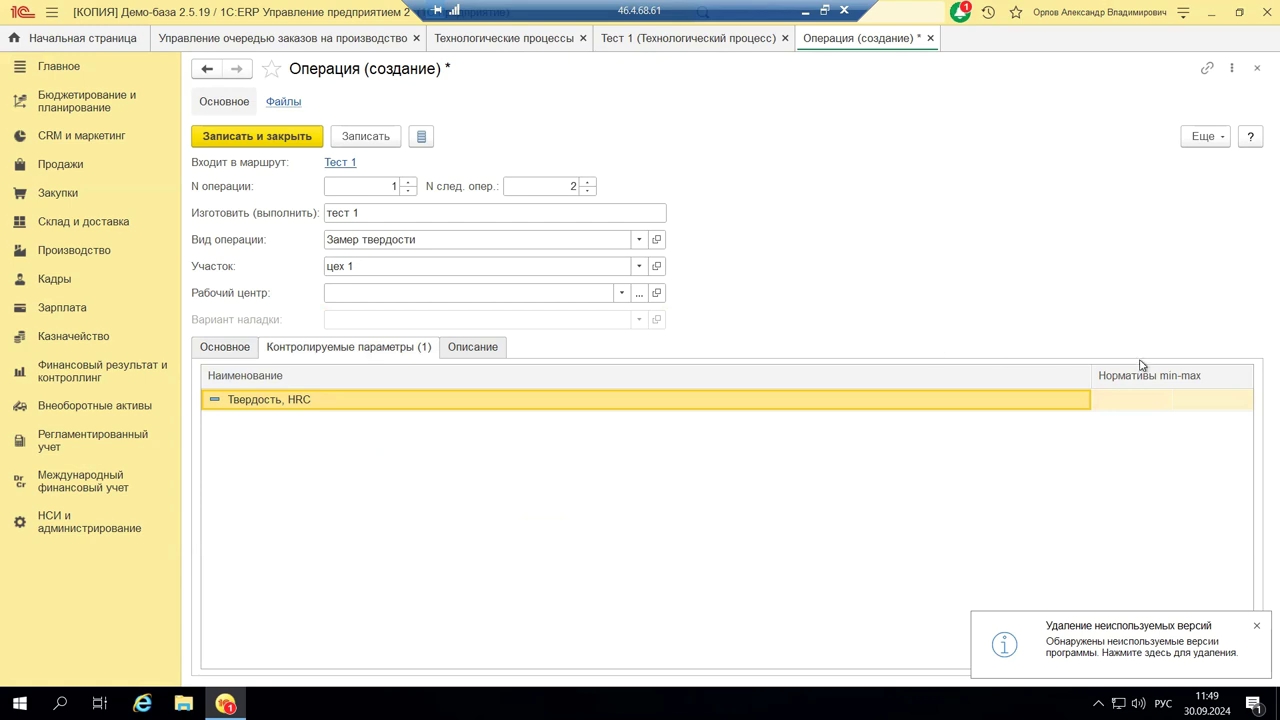
double_click(1144, 410)
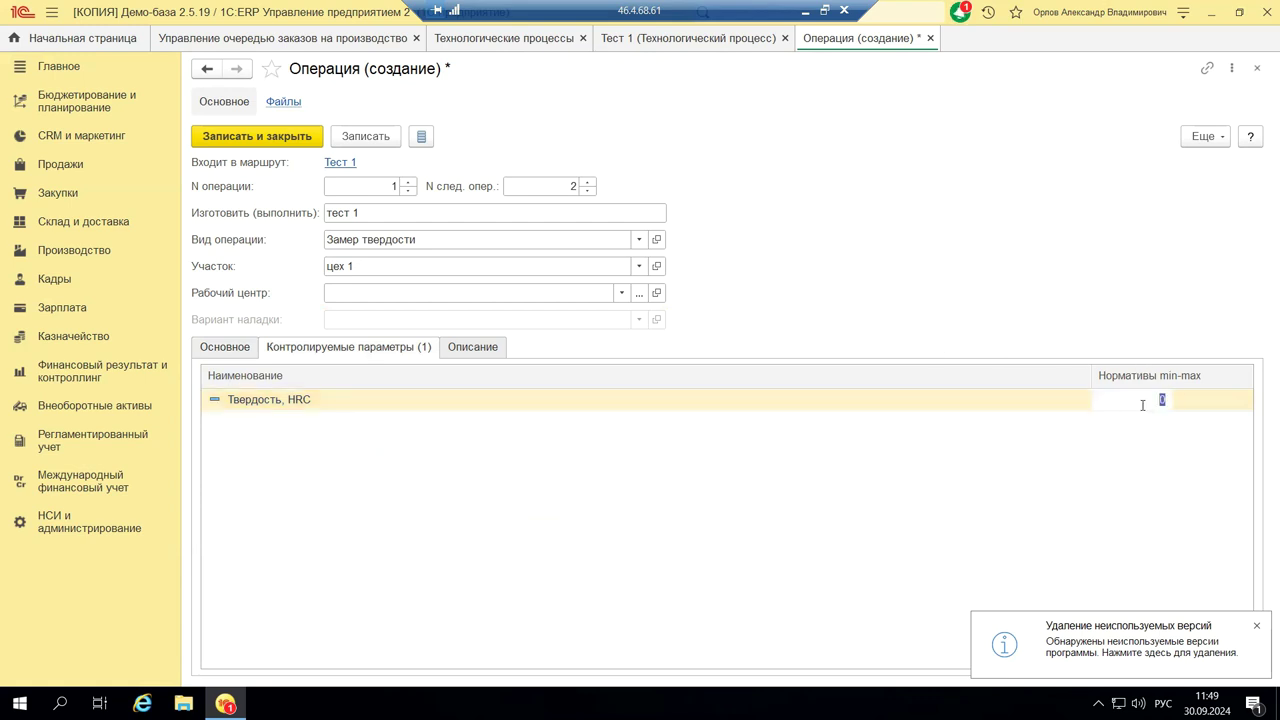
text(1)
click(1208, 402)
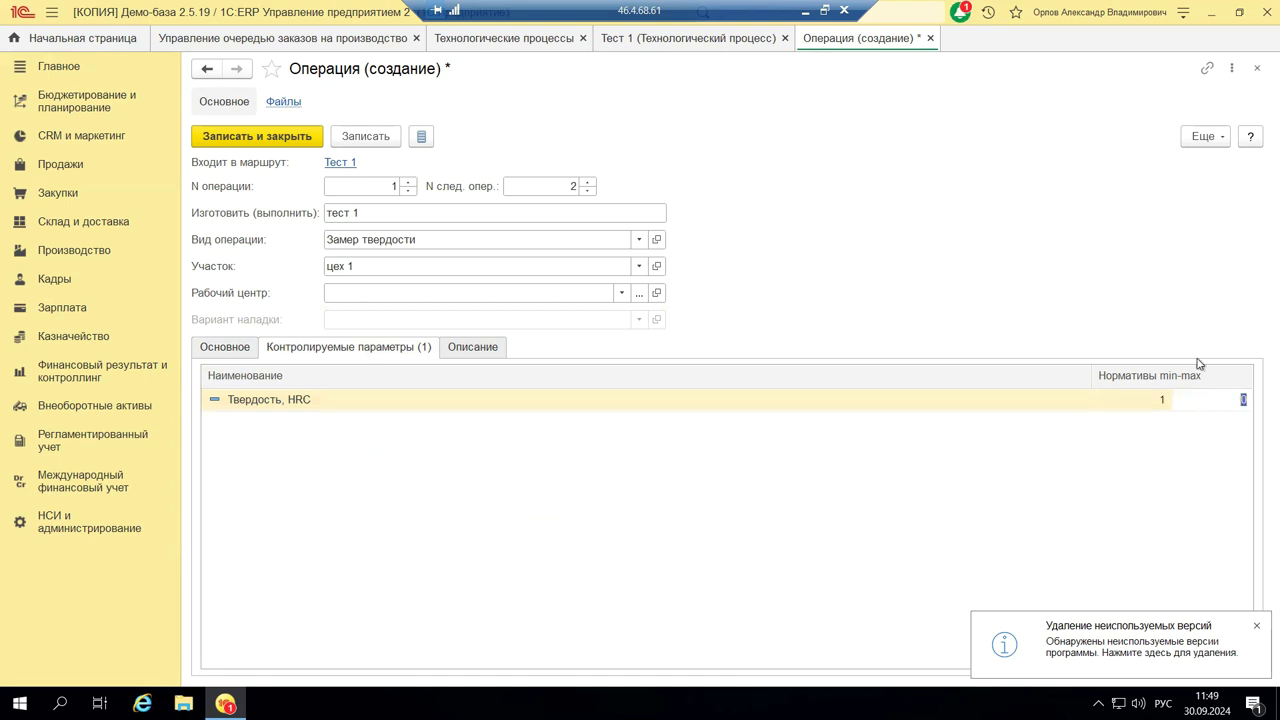
key(Return)
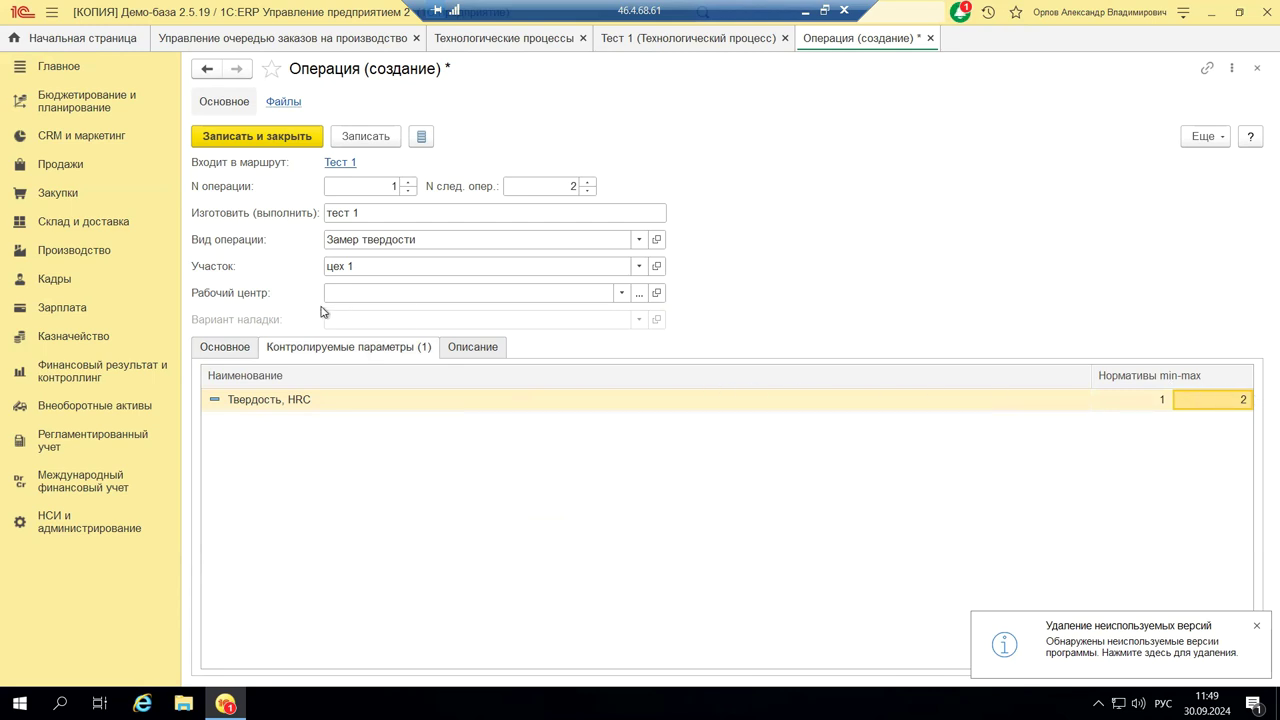
- Check the operation's Описание section, leave it blank, and close the operation, saving its changes
click(471, 347)
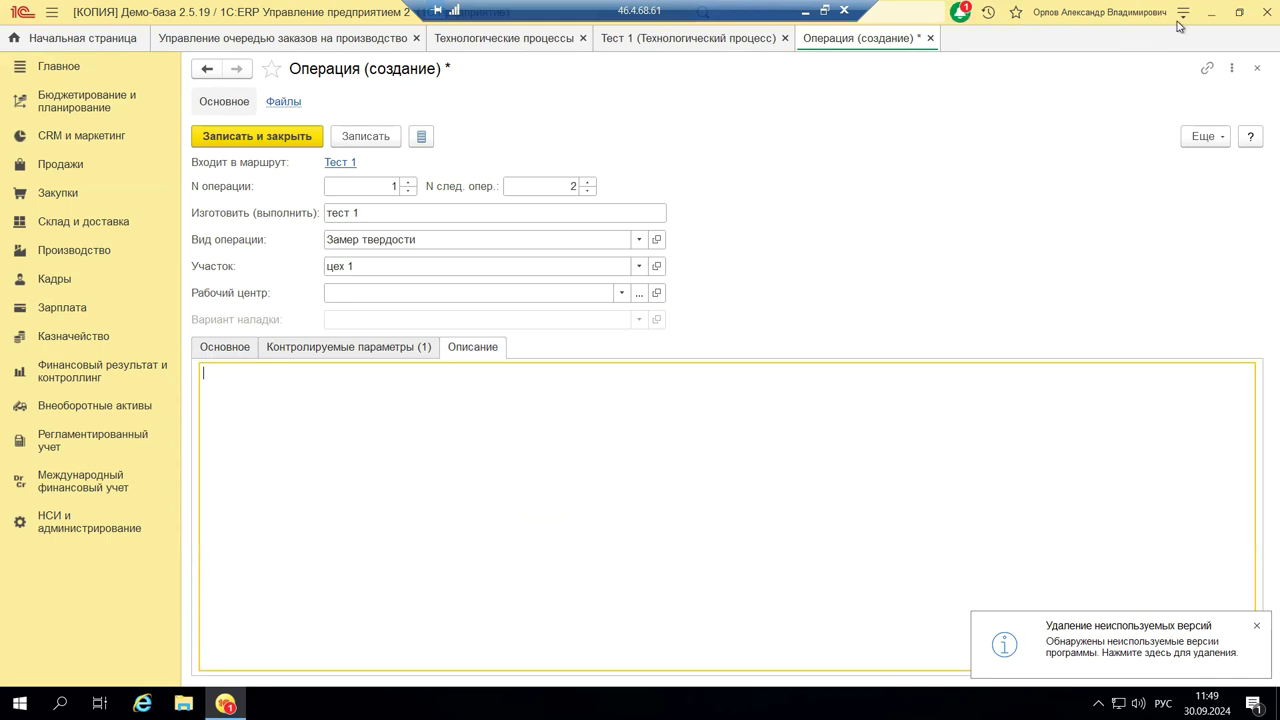
click(1259, 70)
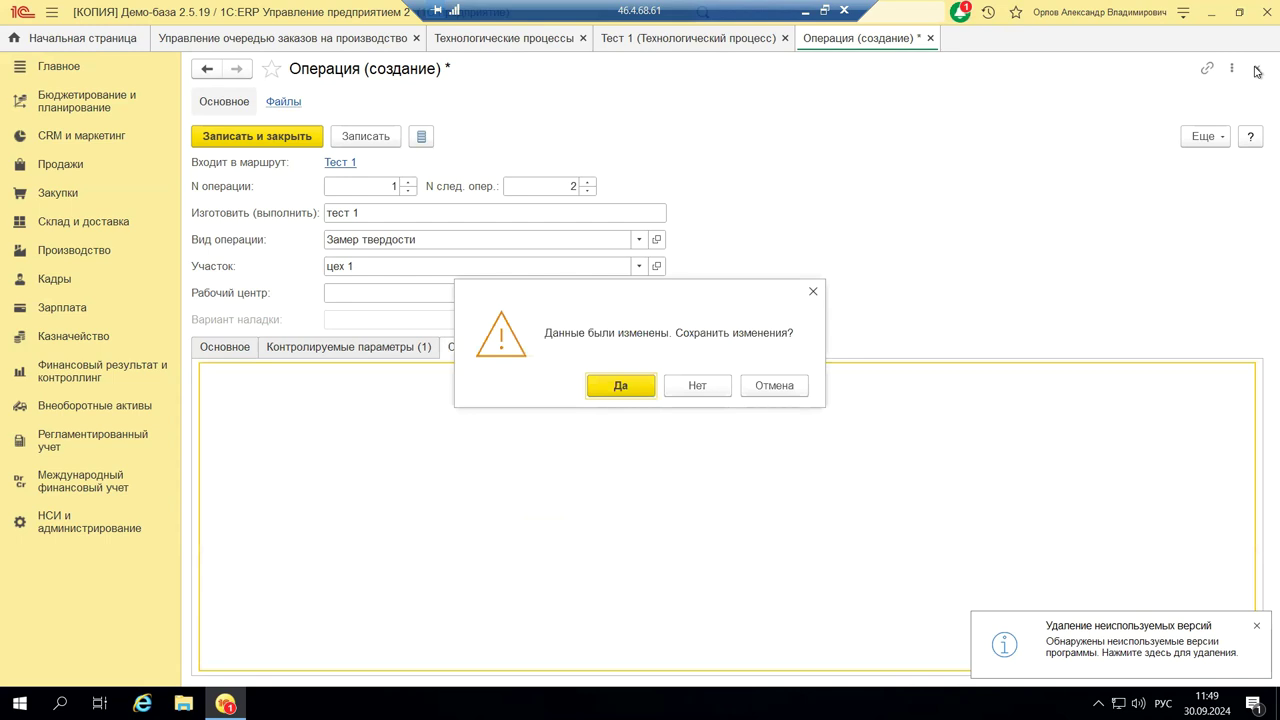
click(625, 388)
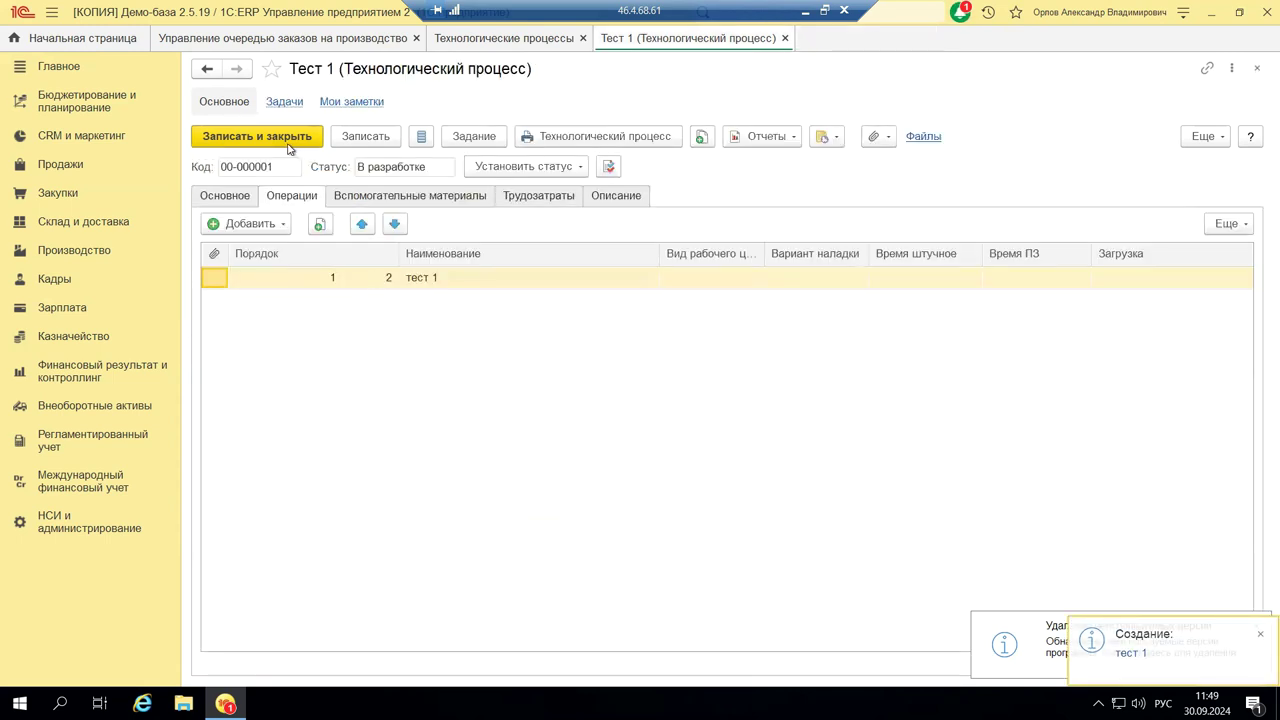
- Add a row to the process's Вспомогательные материалы, open the Номенклатура catalogue for it, and close the catalogue without a selection
click(408, 200)
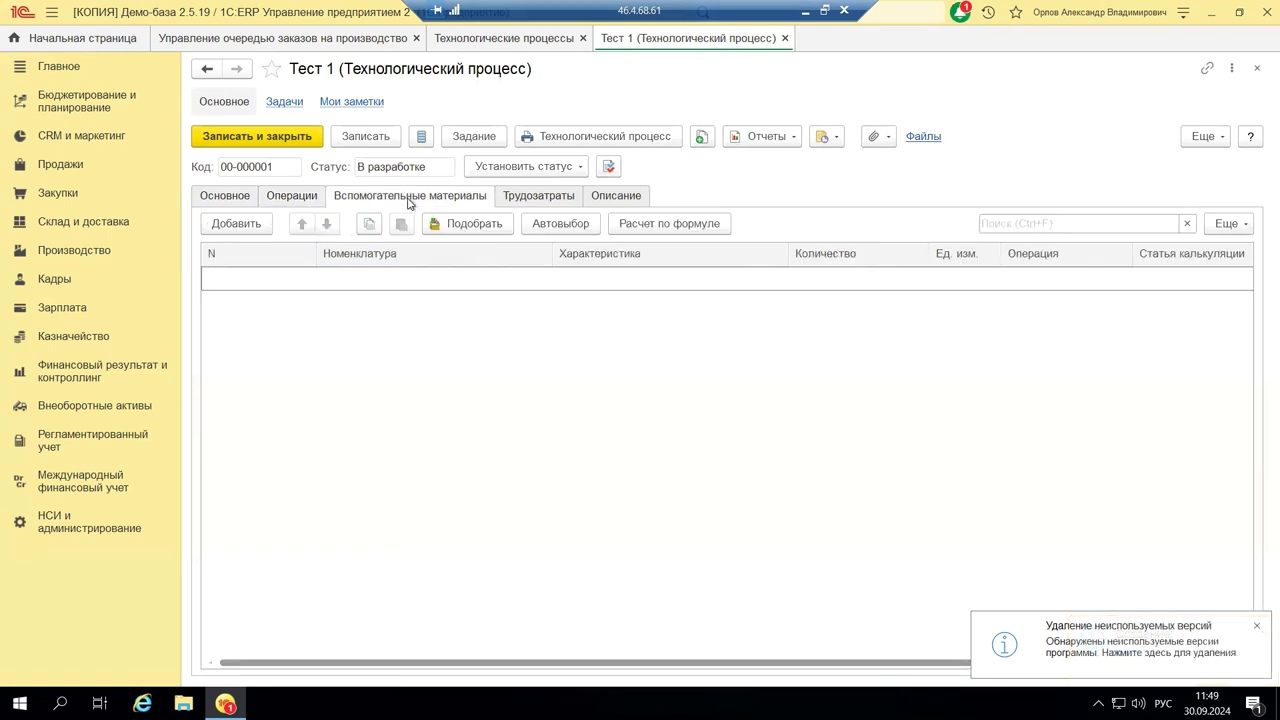
click(203, 226)
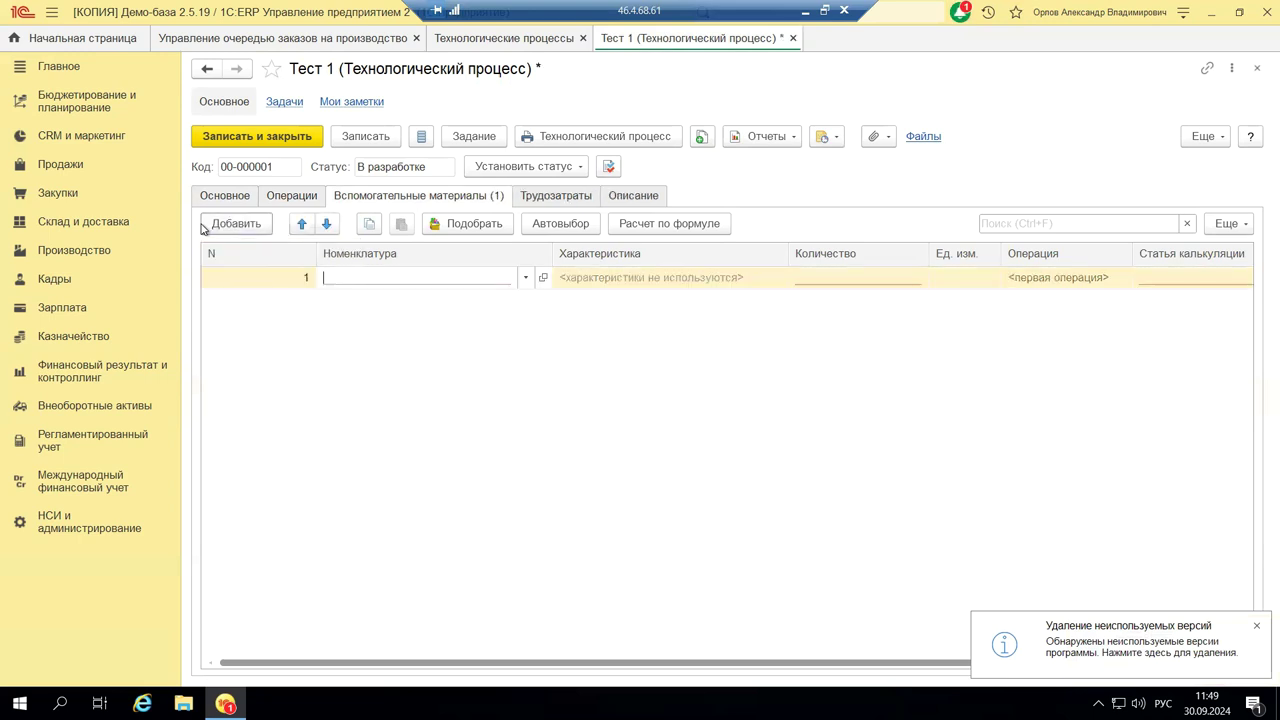
click(526, 278)
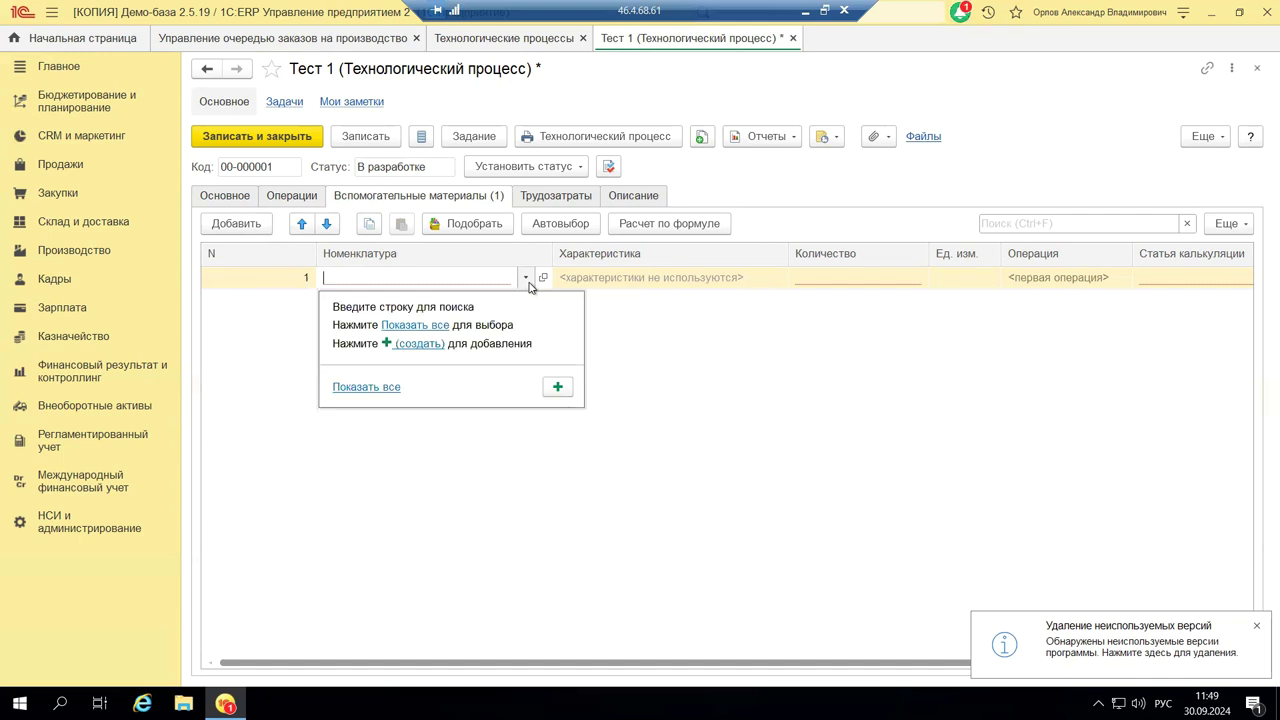
click(415, 326)
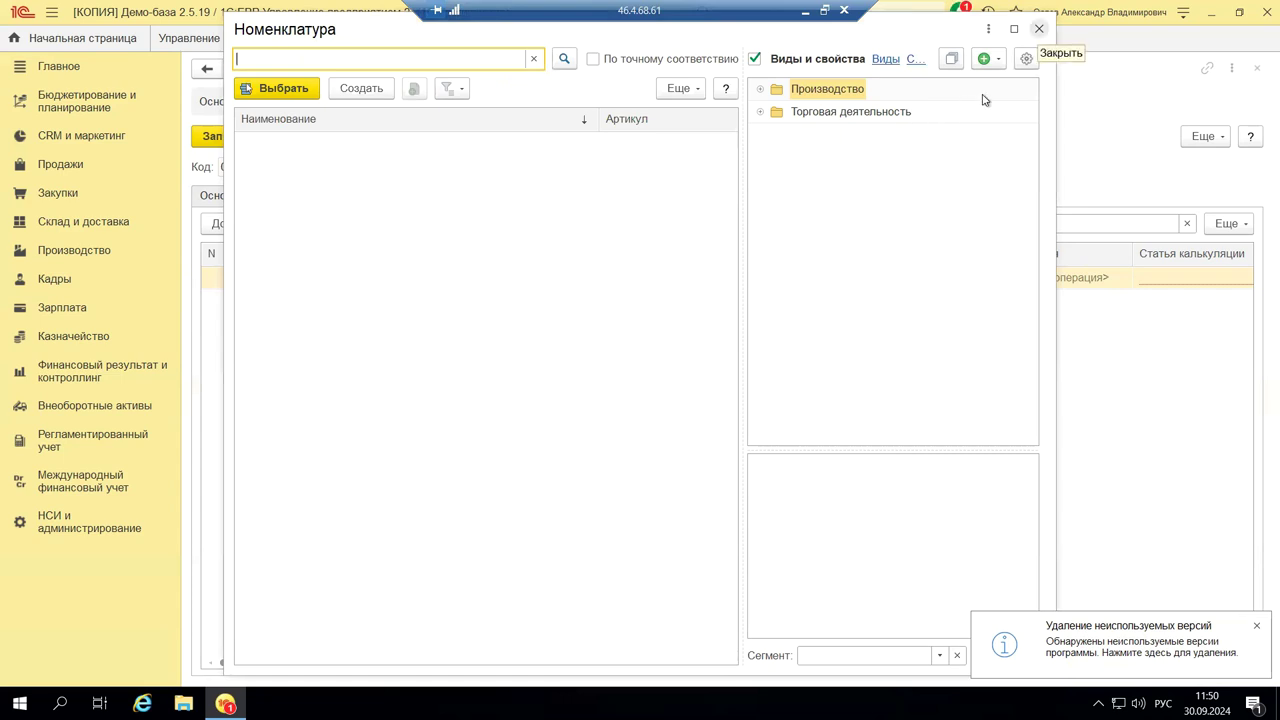
key(Escape)
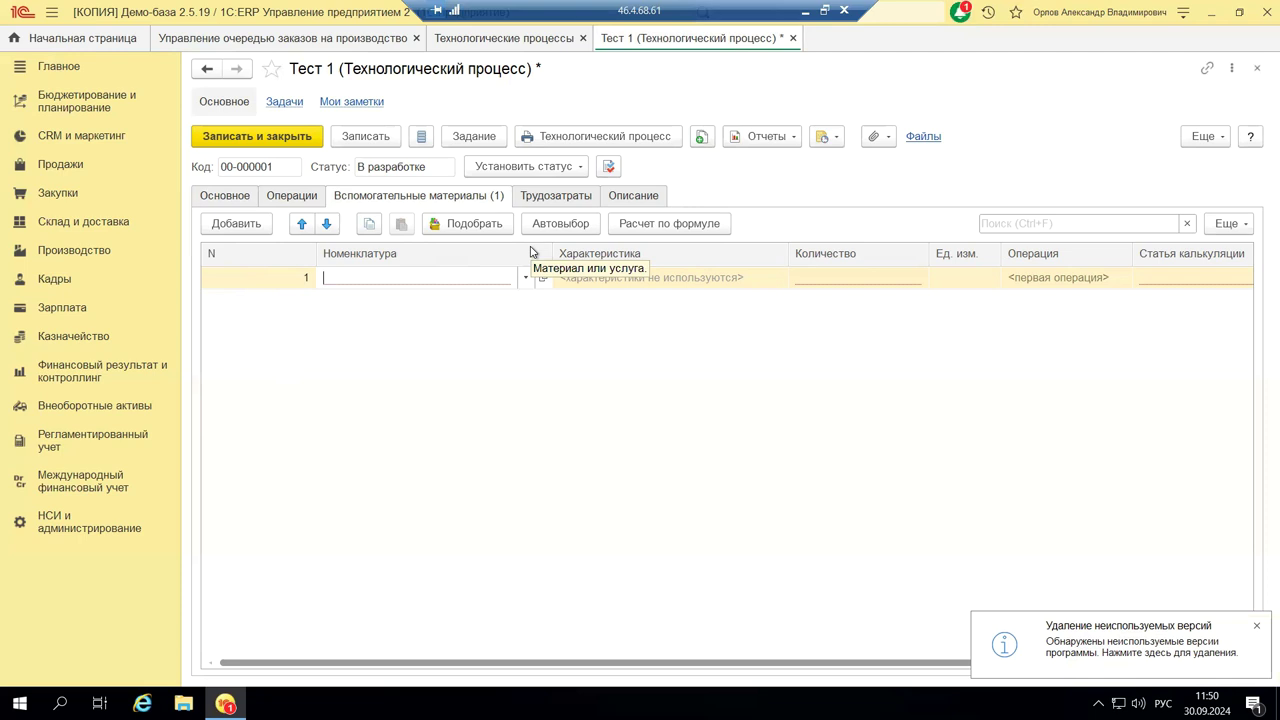
- Add a Трудозатраты row with Литье as its Вид работ and a Количество of 5
click(545, 197)
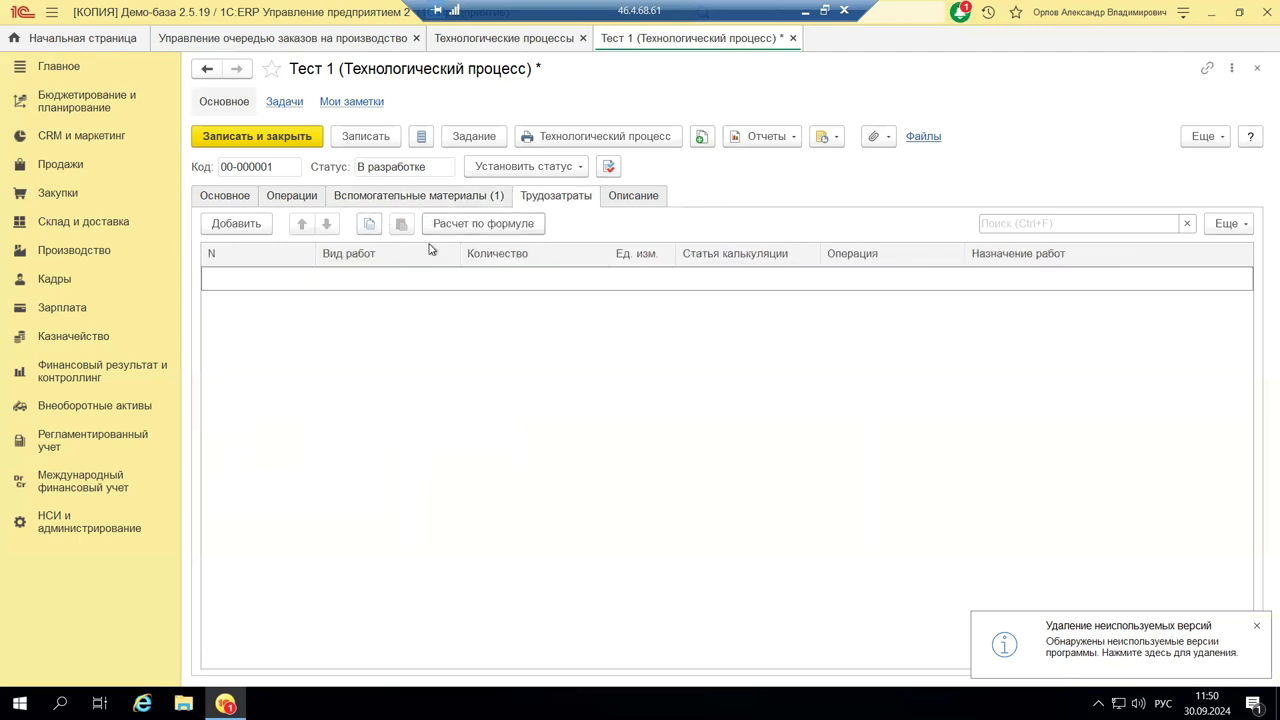
click(238, 227)
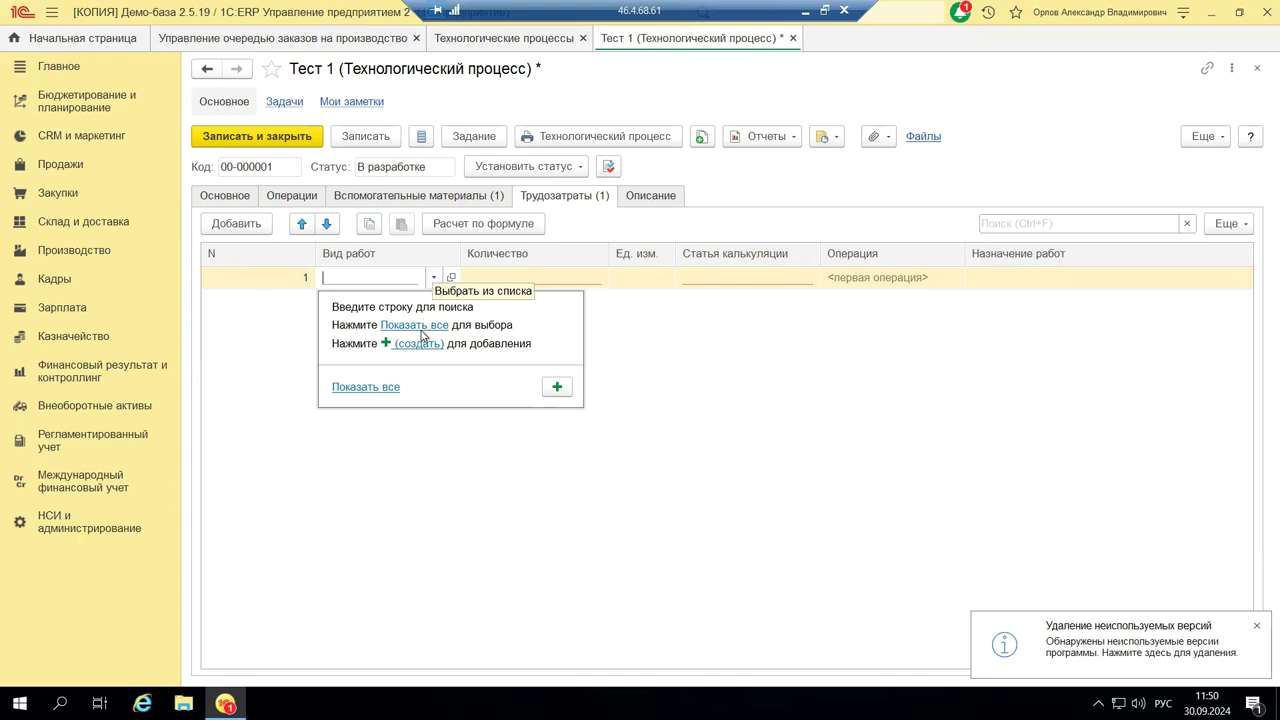
click(414, 326)
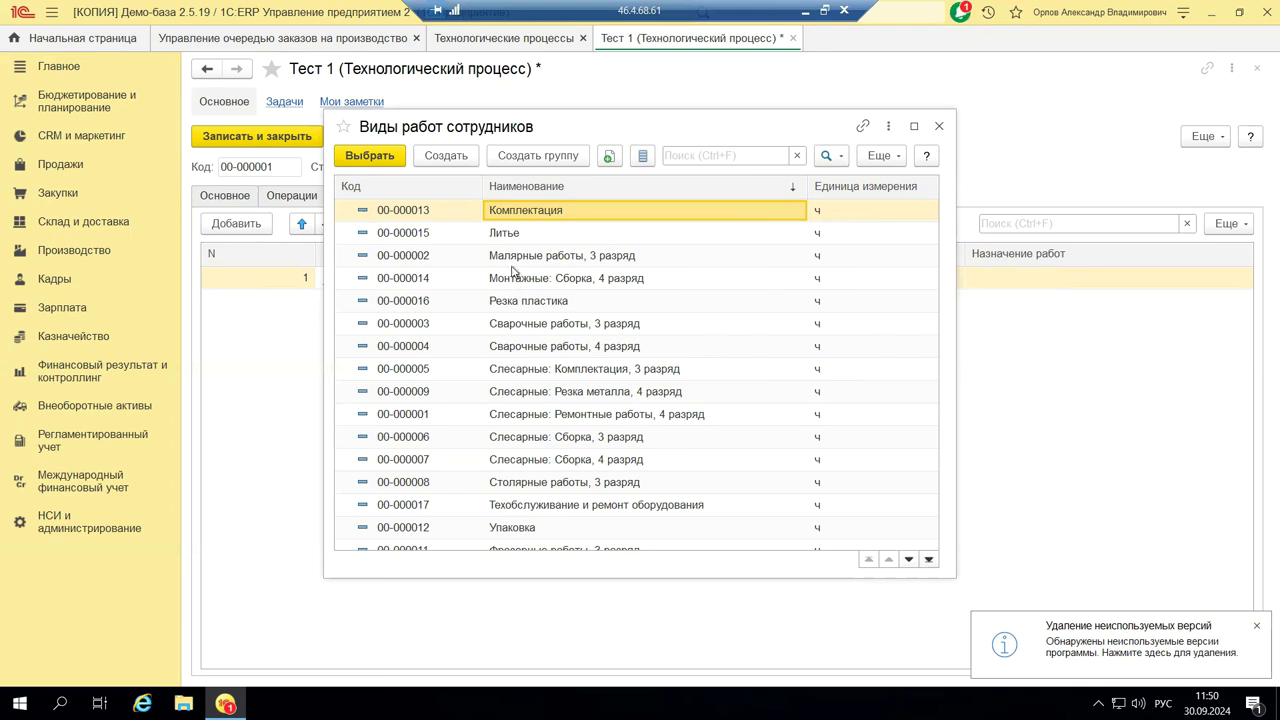
double_click(497, 234)
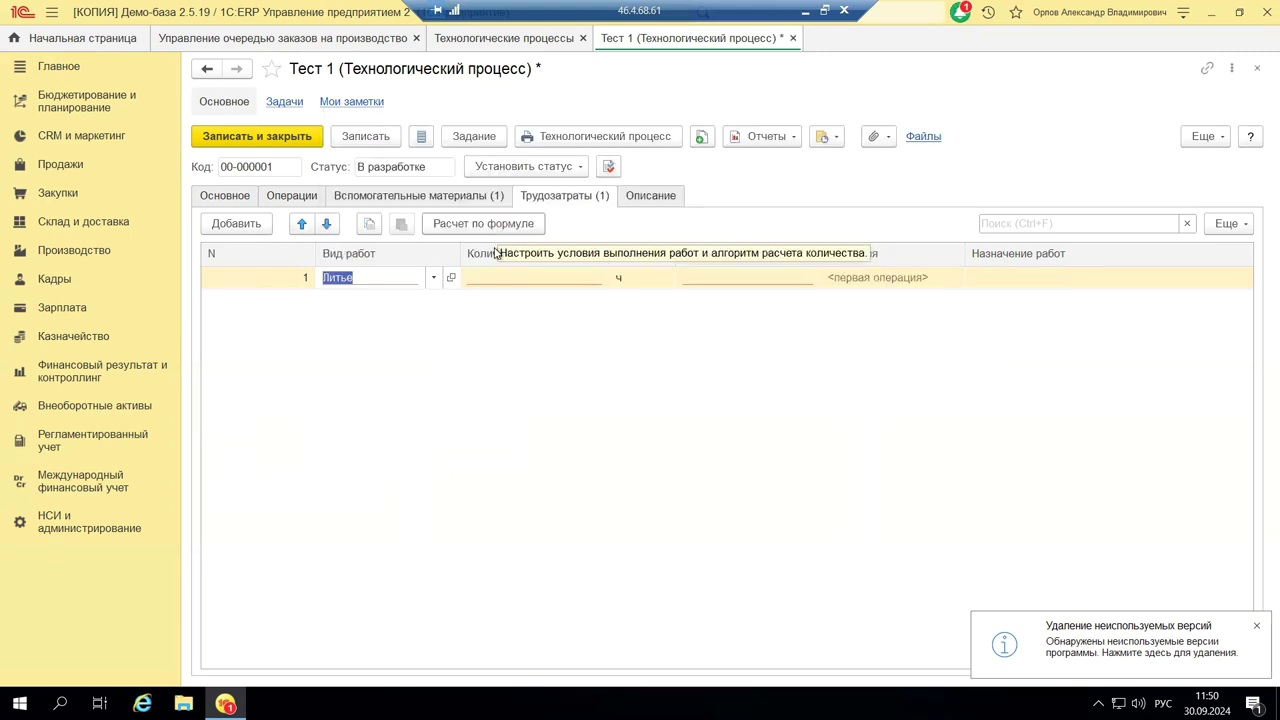
click(548, 277)
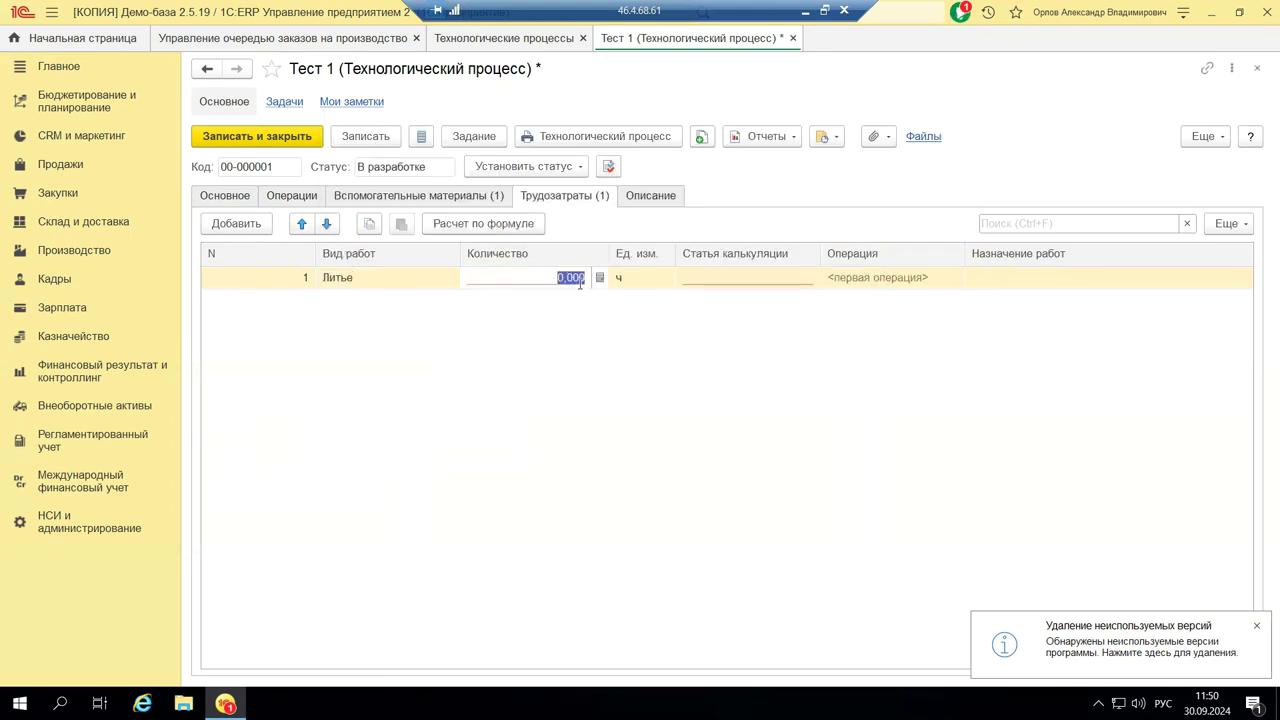
text(5)
- Choose Зарплата as the Статья калькуляции of the Литье labour row
click(789, 283)
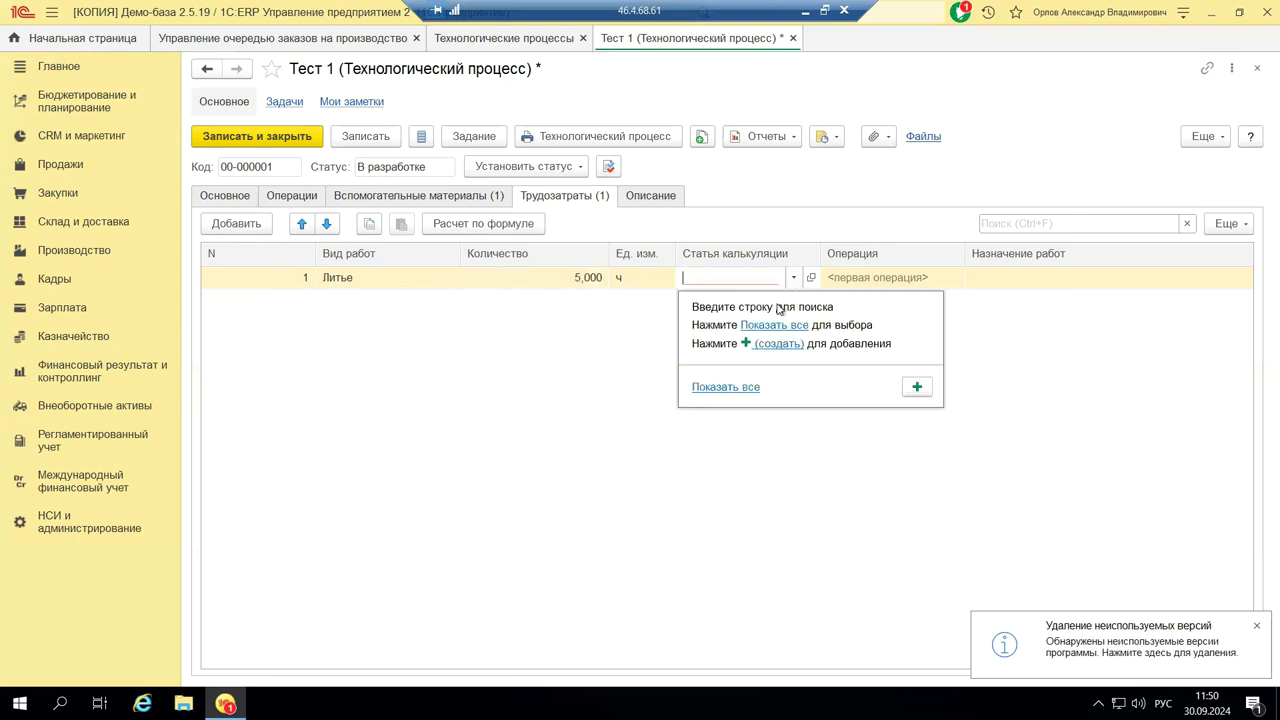
key(F4)
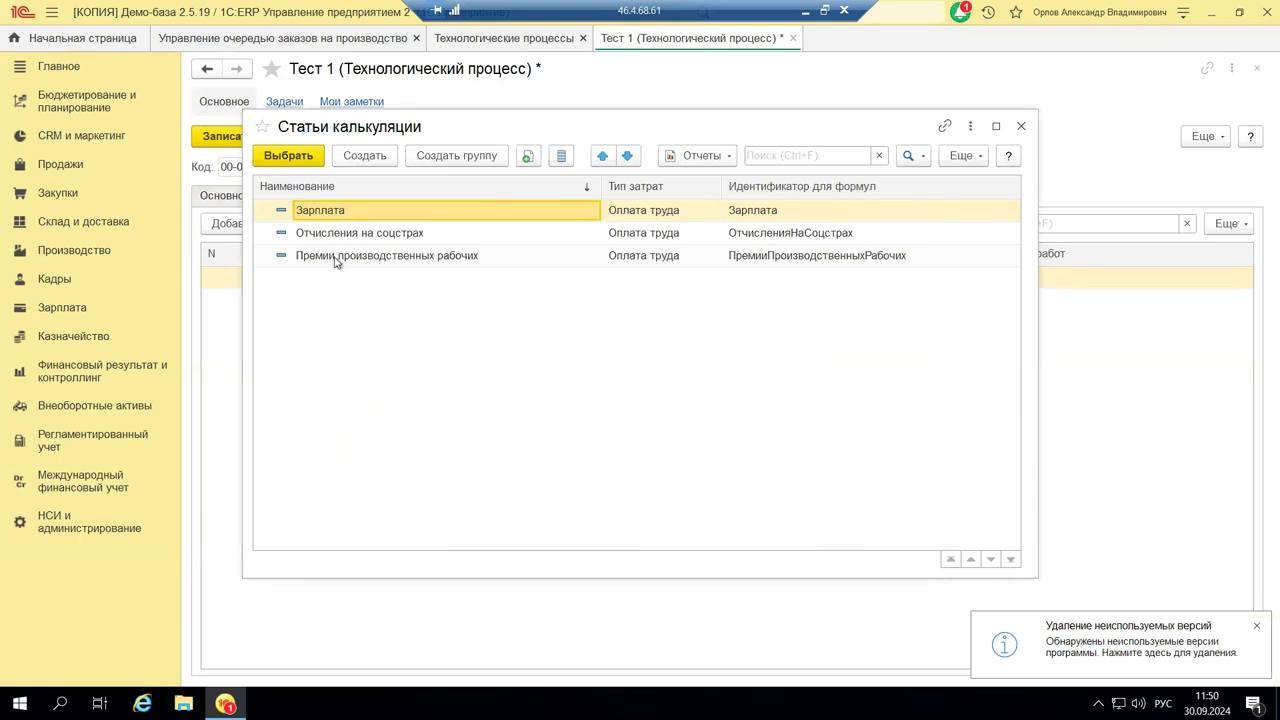
click(290, 156)
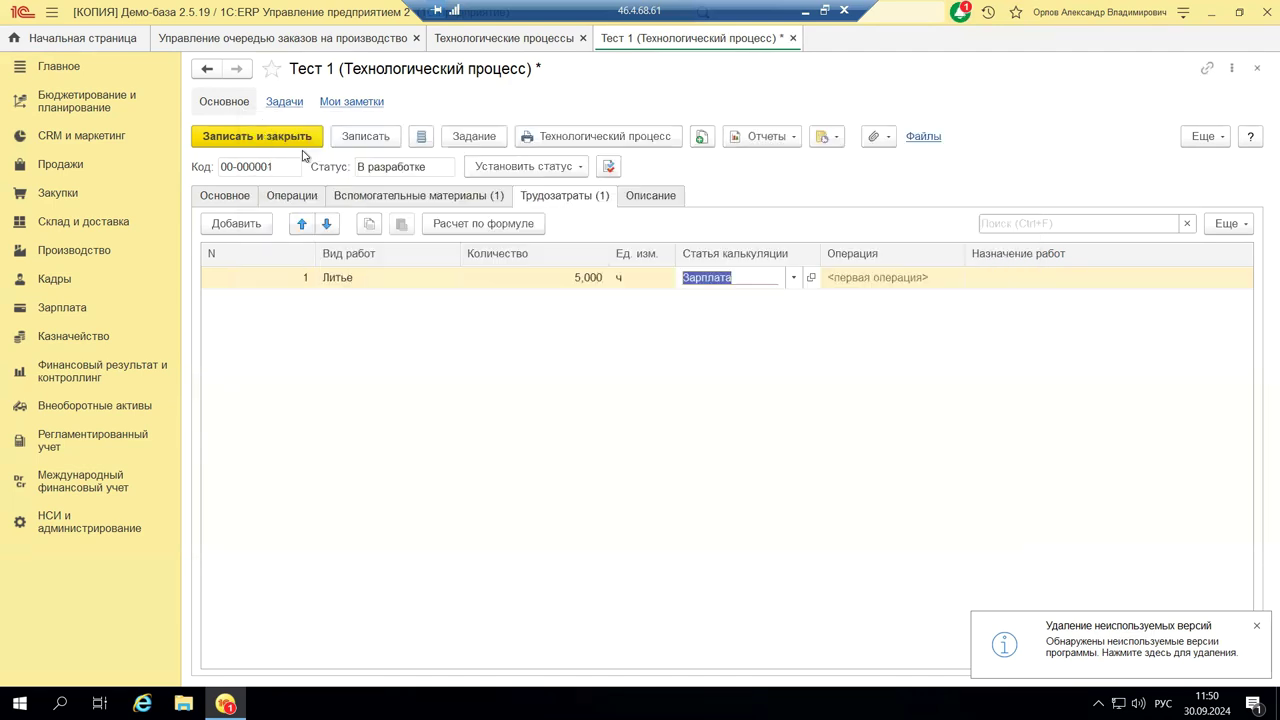
key(Return)
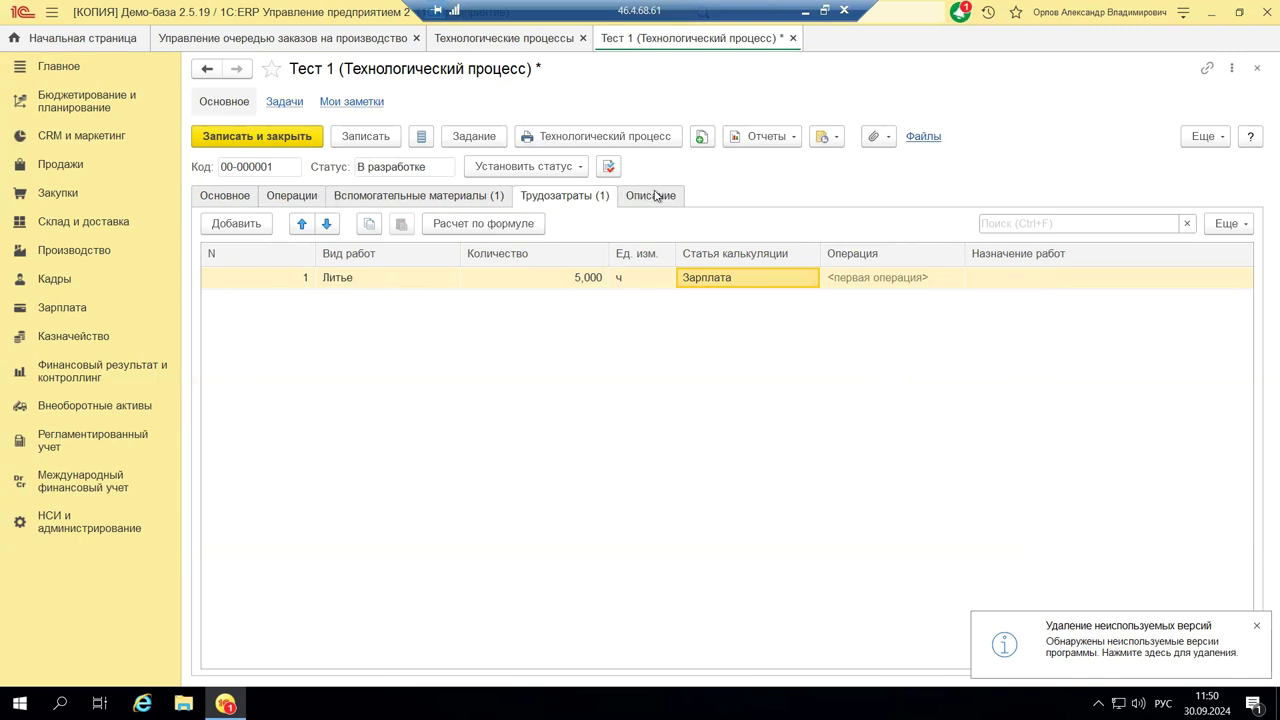
- Try to save and close the process, and choose Абразивная крошка №3 from Материалы основные as the auxiliary material row's Номенклатура
click(285, 137)
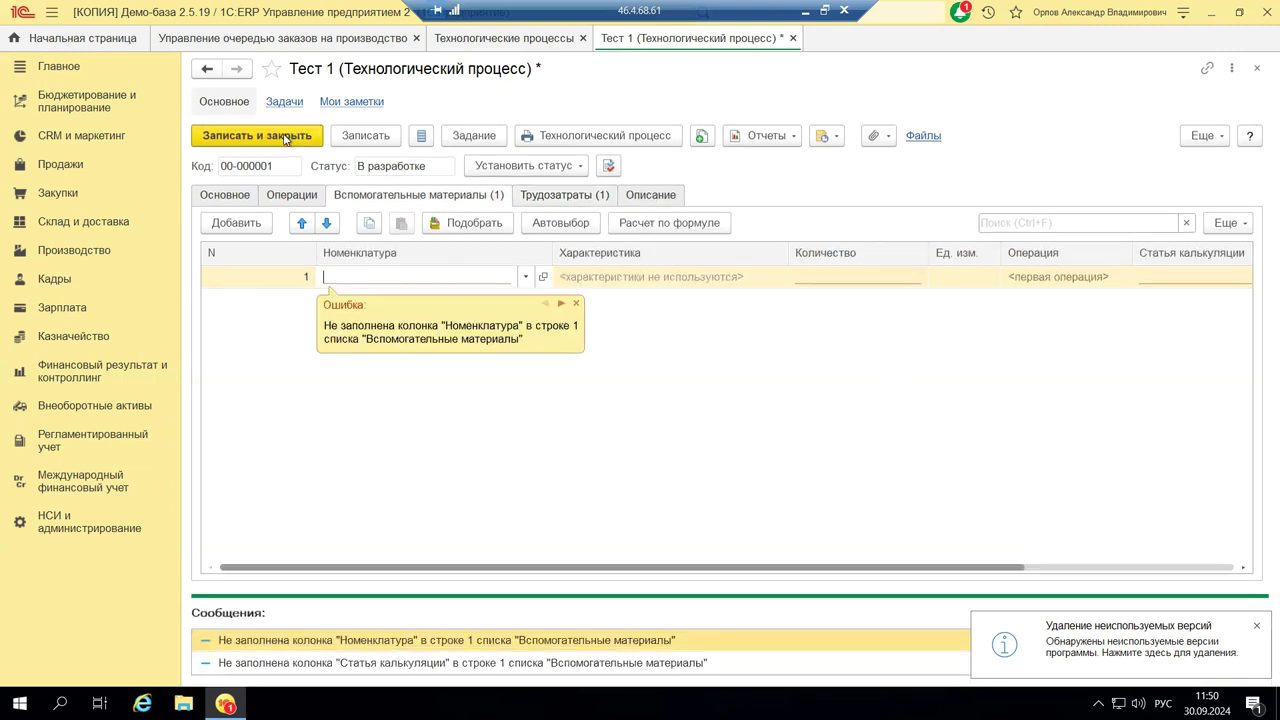
click(527, 277)
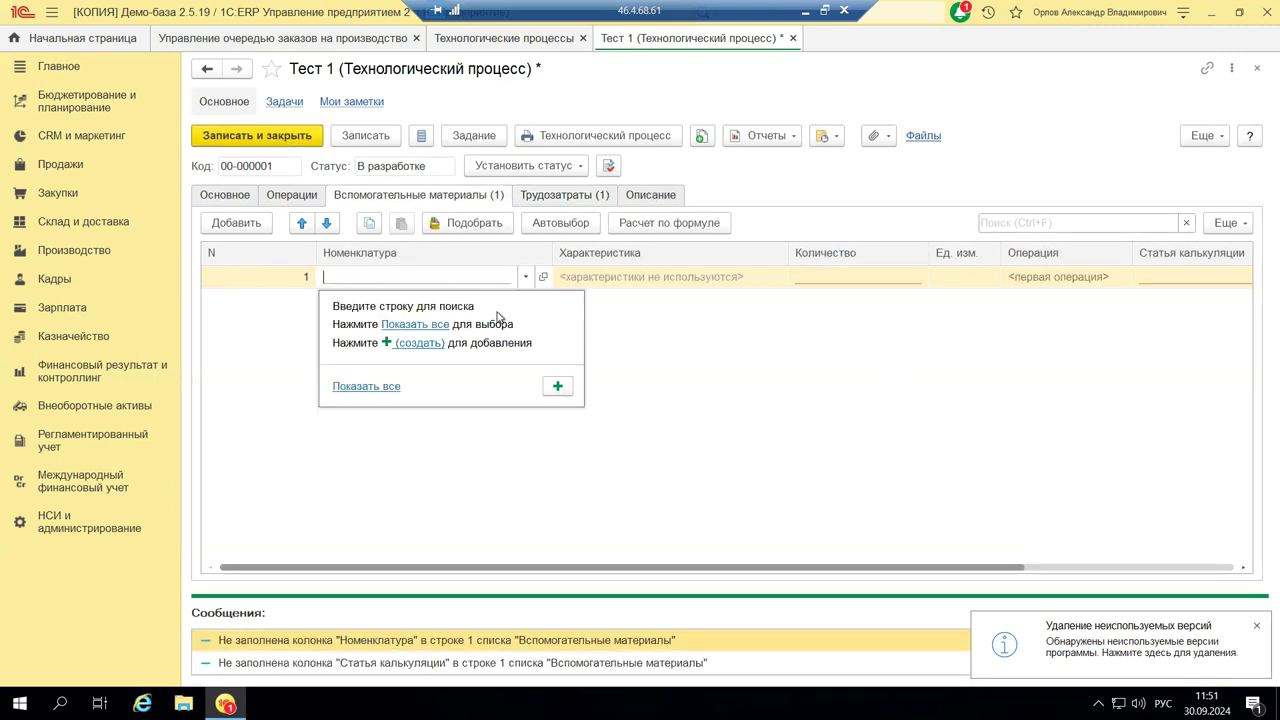
click(392, 325)
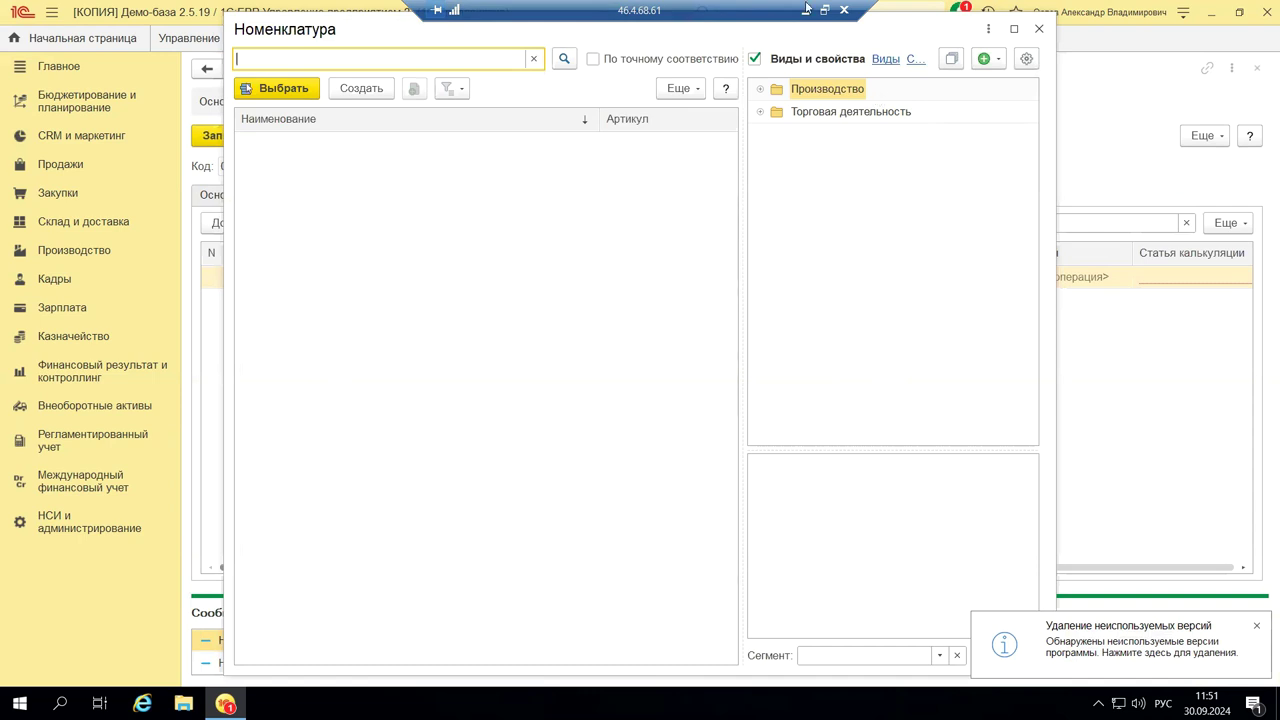
click(760, 92)
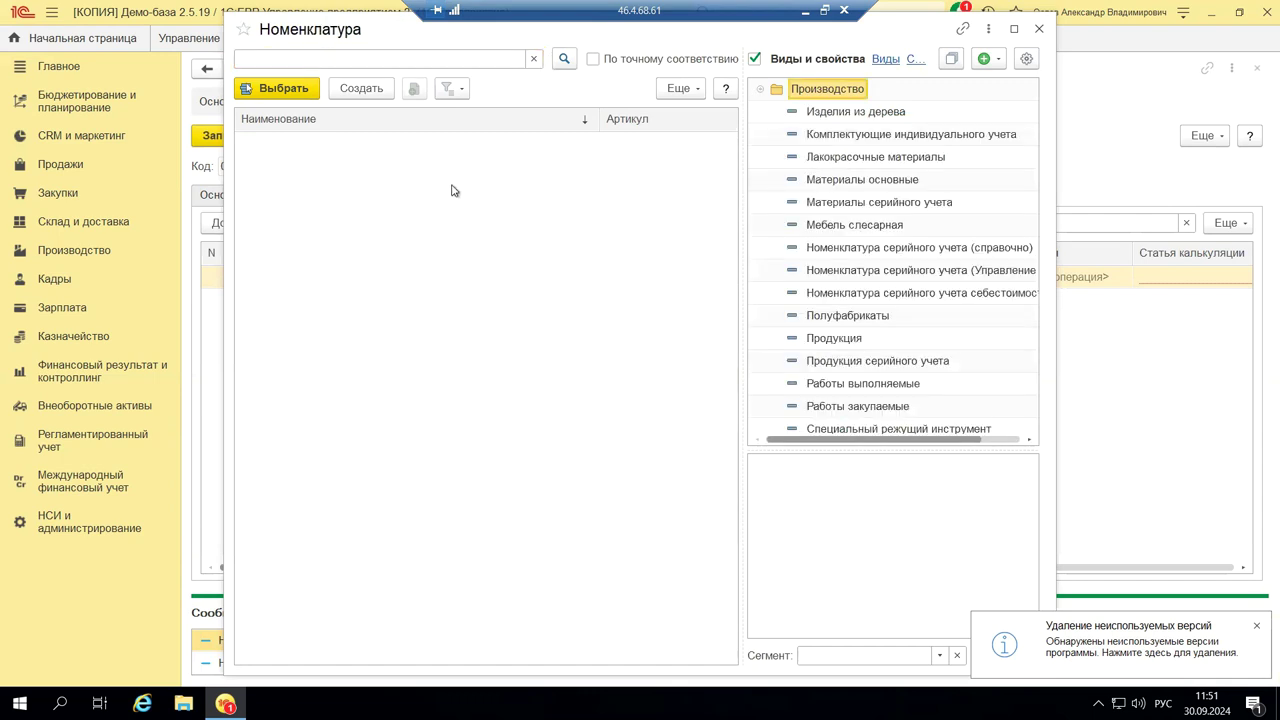
click(856, 182)
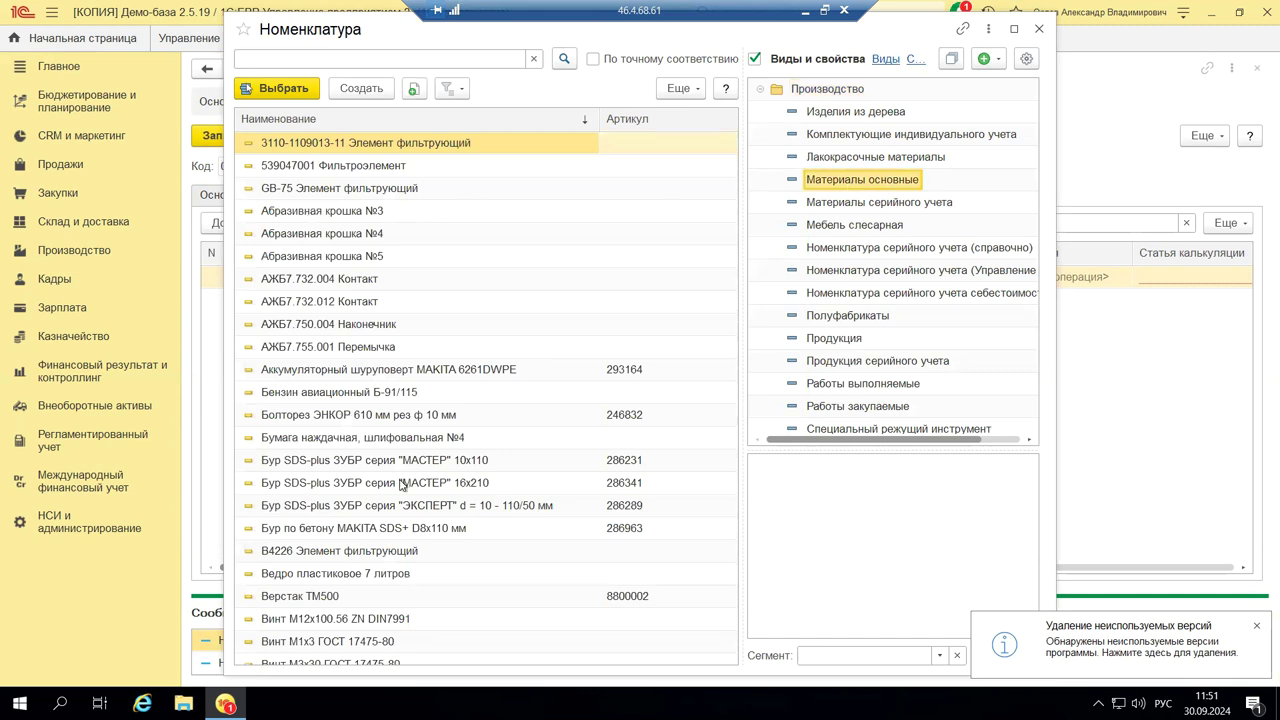
click(329, 211)
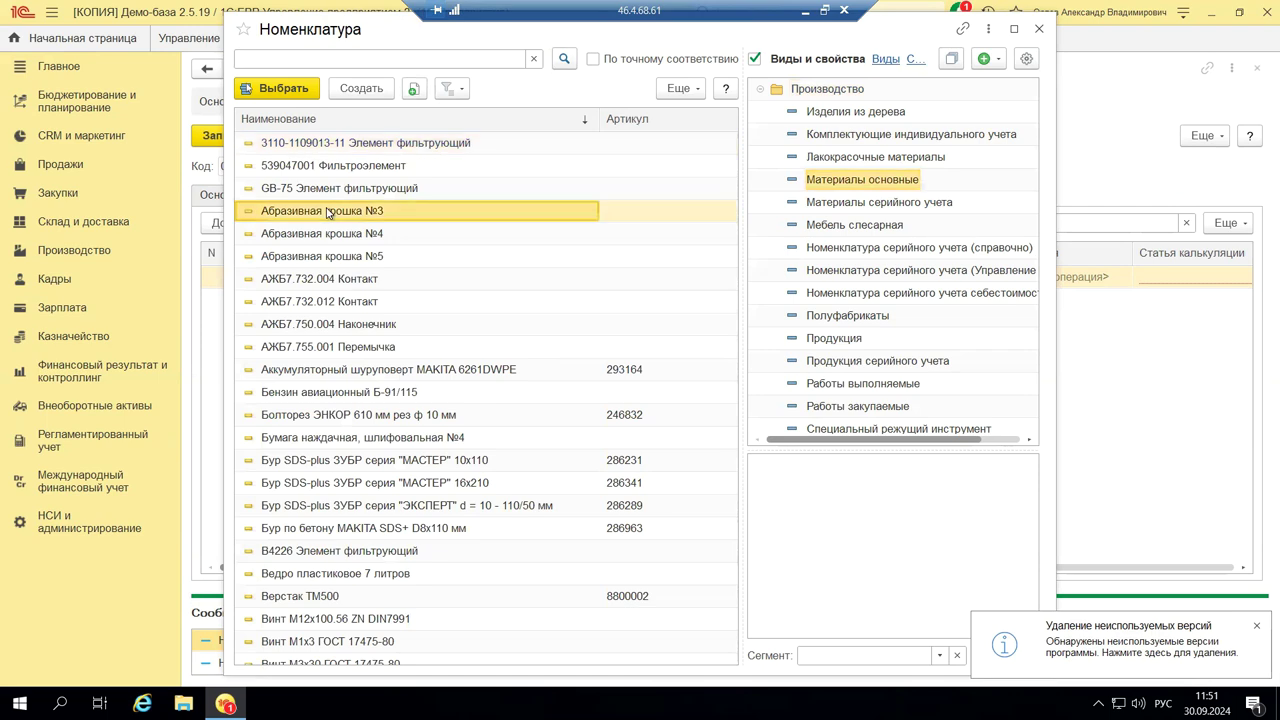
click(306, 89)
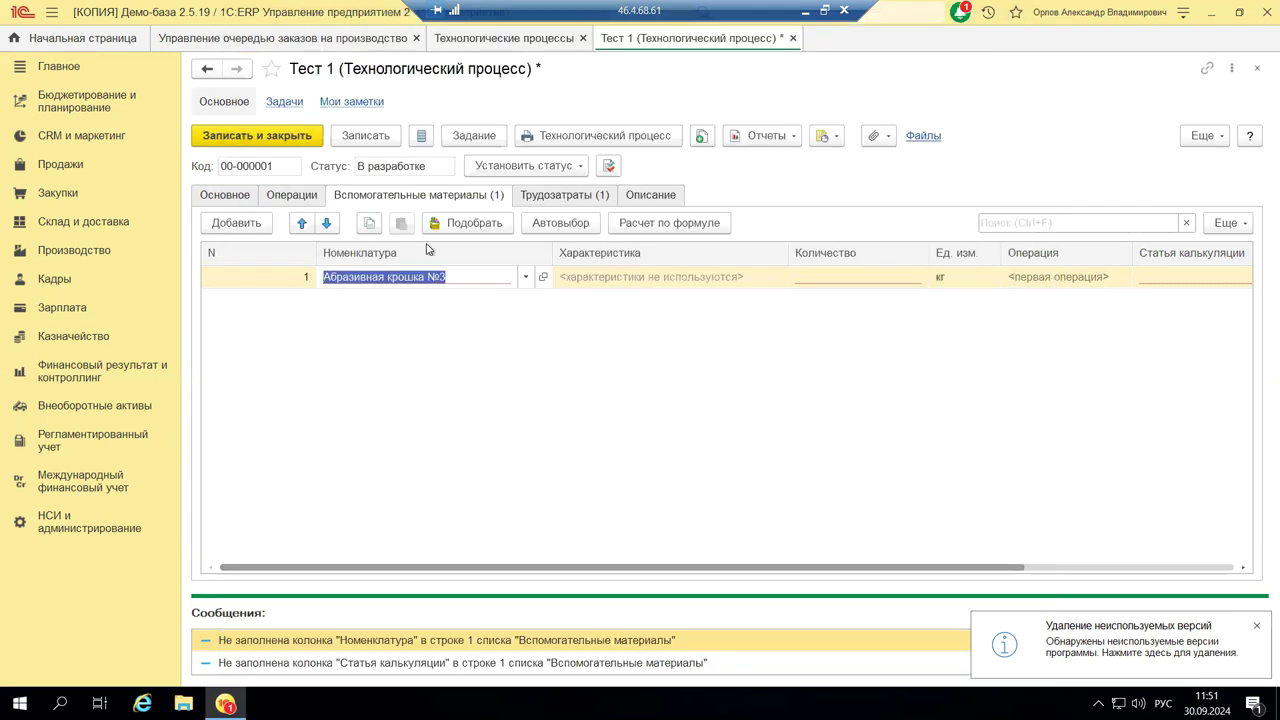
- Set the Количество of the Абразивная крошка №3 auxiliary material row to 1
click(908, 278)
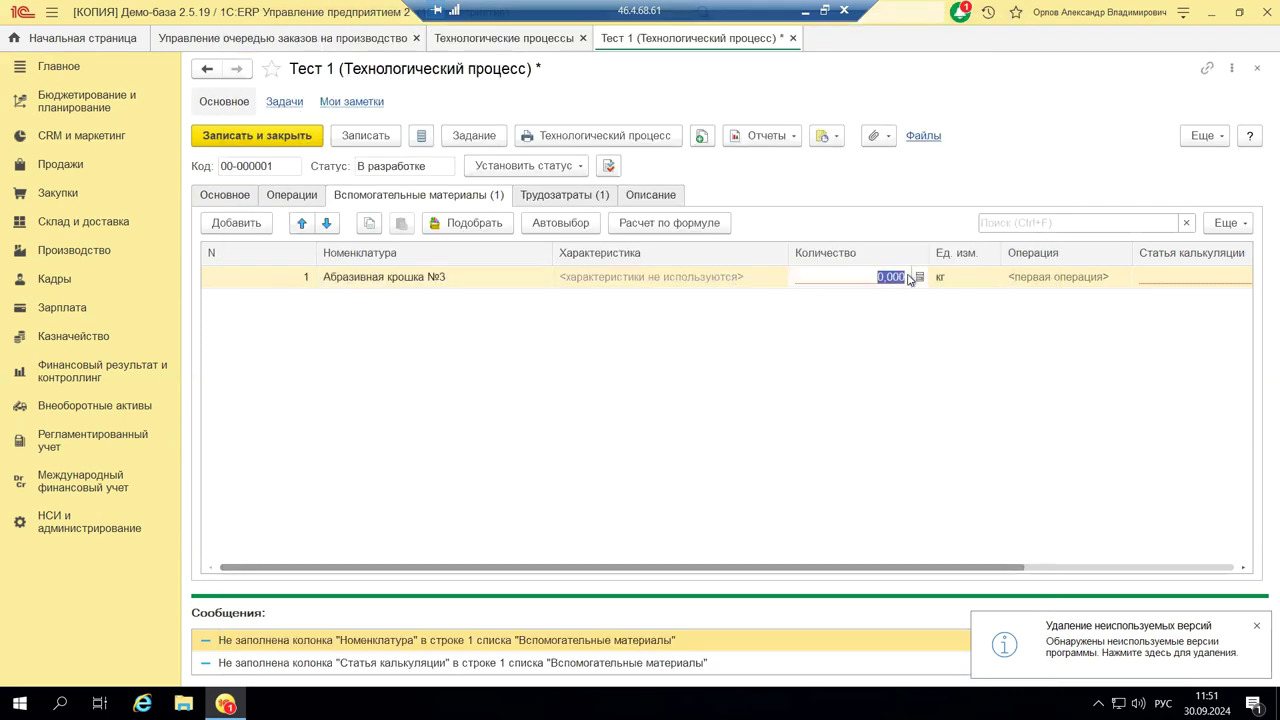
text(1)
key(Return)
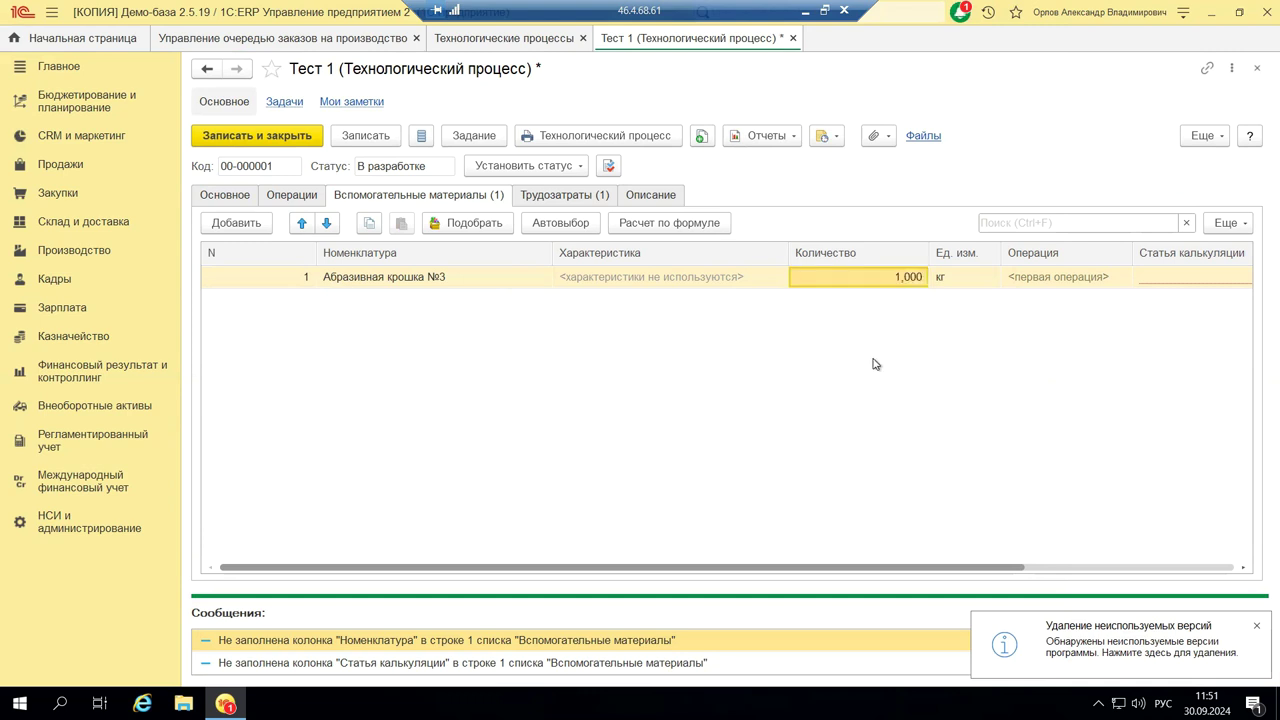
- Choose Материалы основные as the auxiliary material's Статья калькуляции, save and close the process, and close the Технологические процессы list
click(1172, 280)
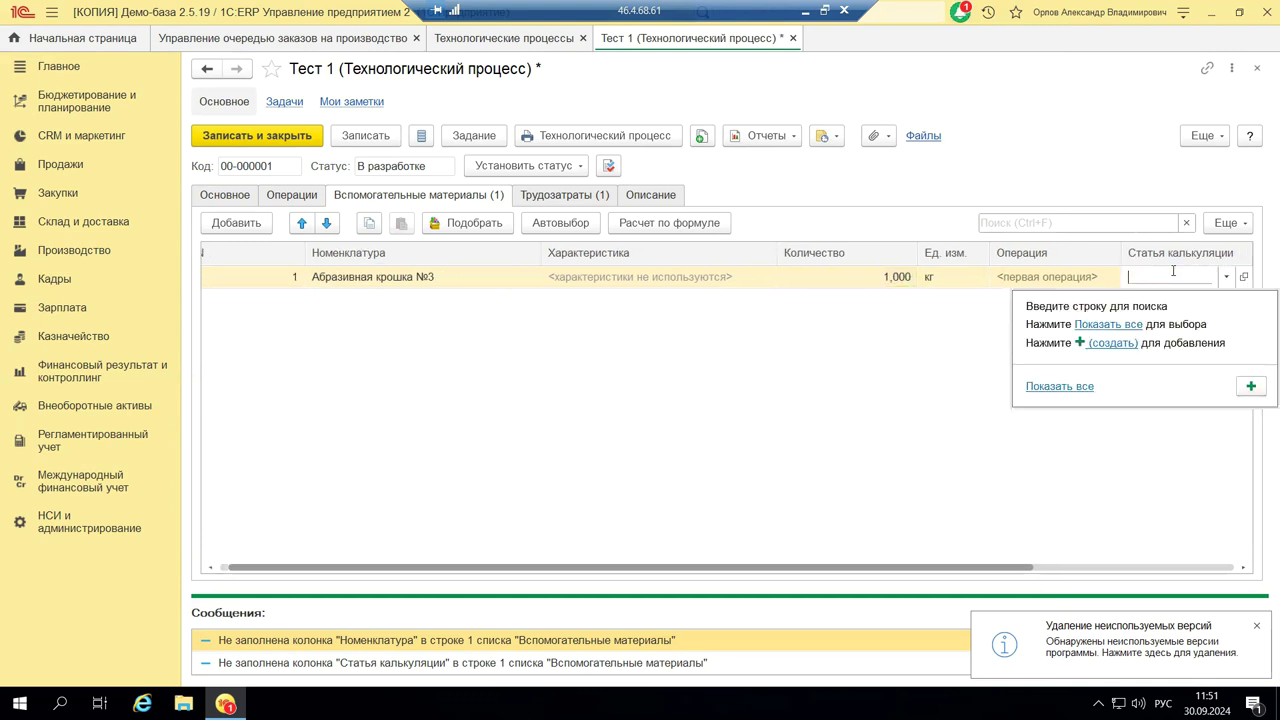
click(1112, 324)
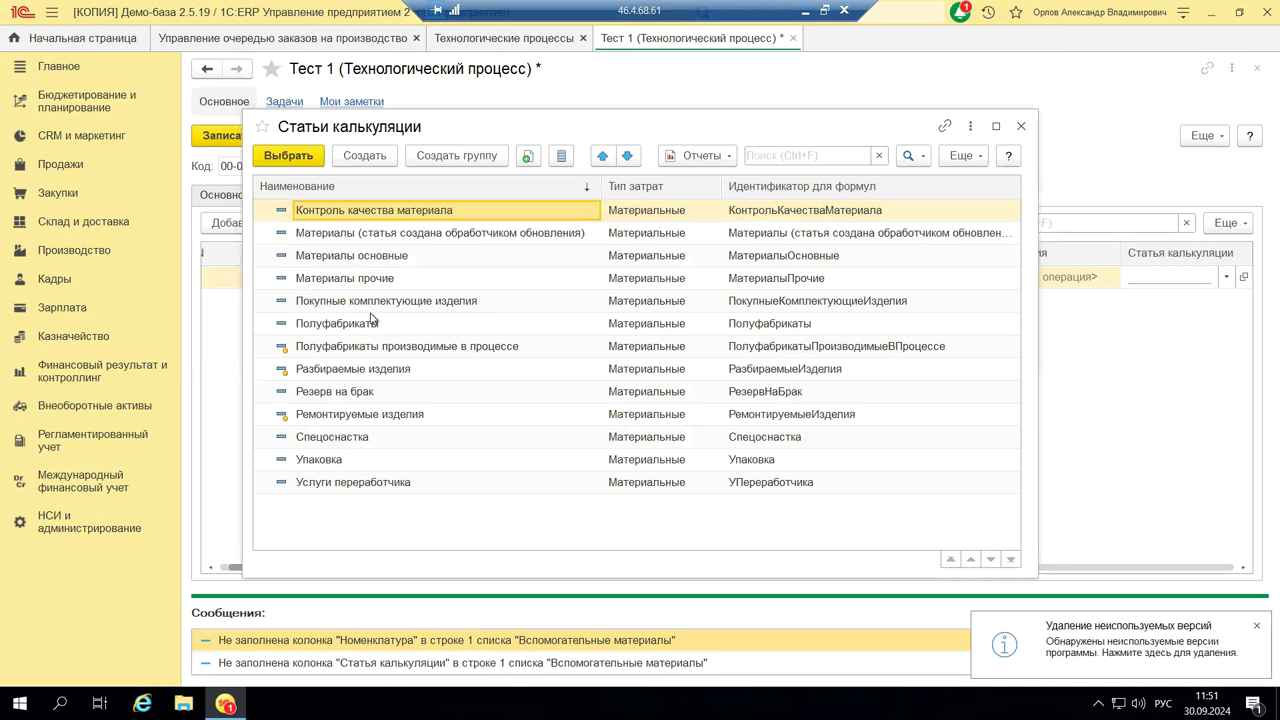
click(347, 257)
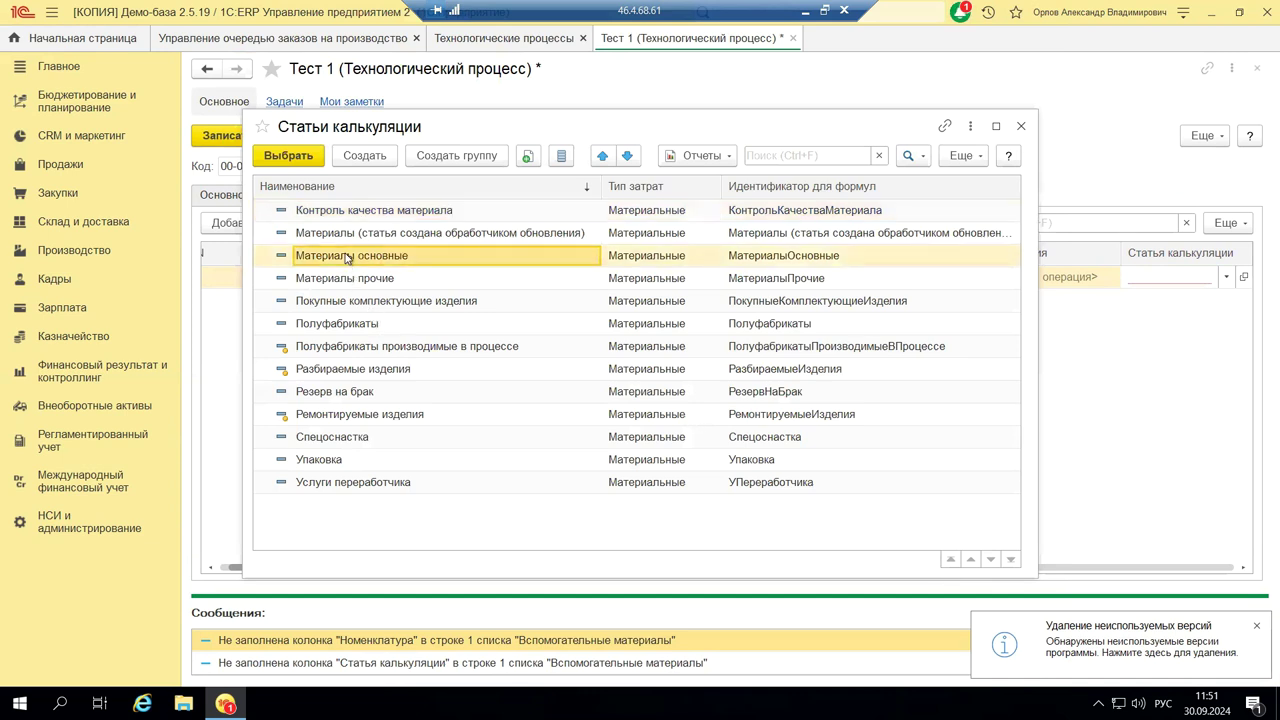
double_click(347, 257)
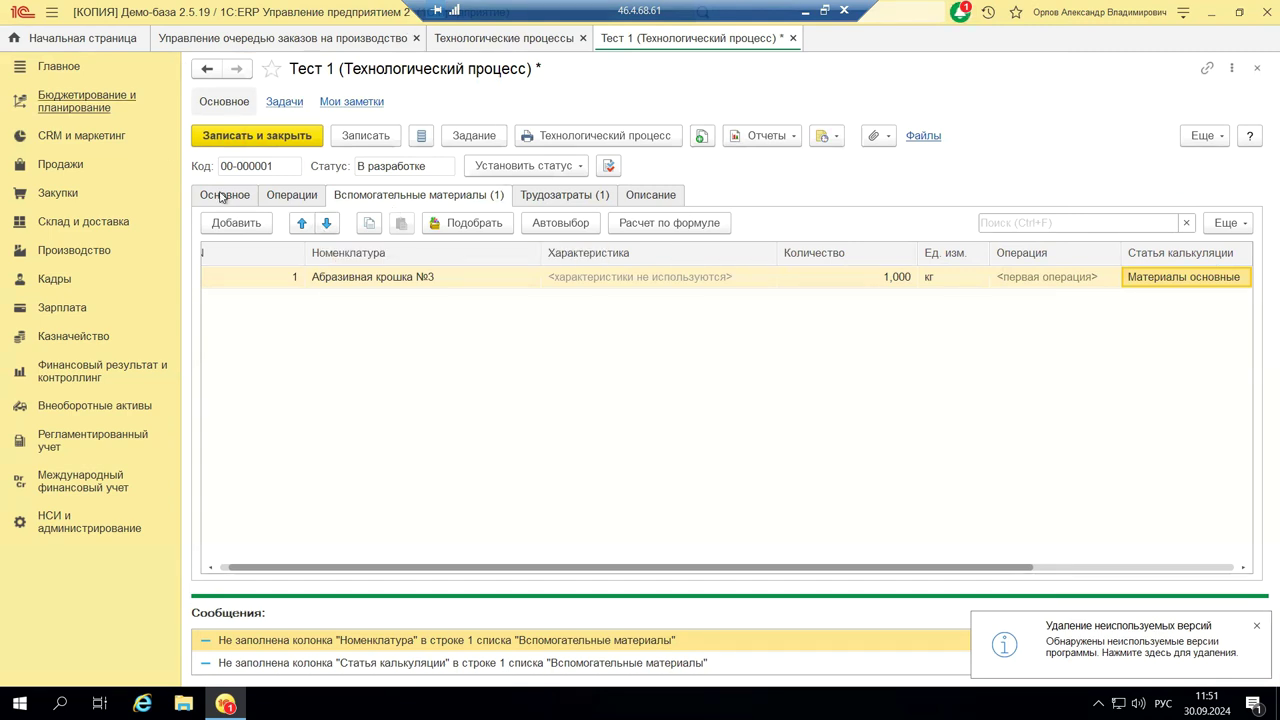
click(272, 140)
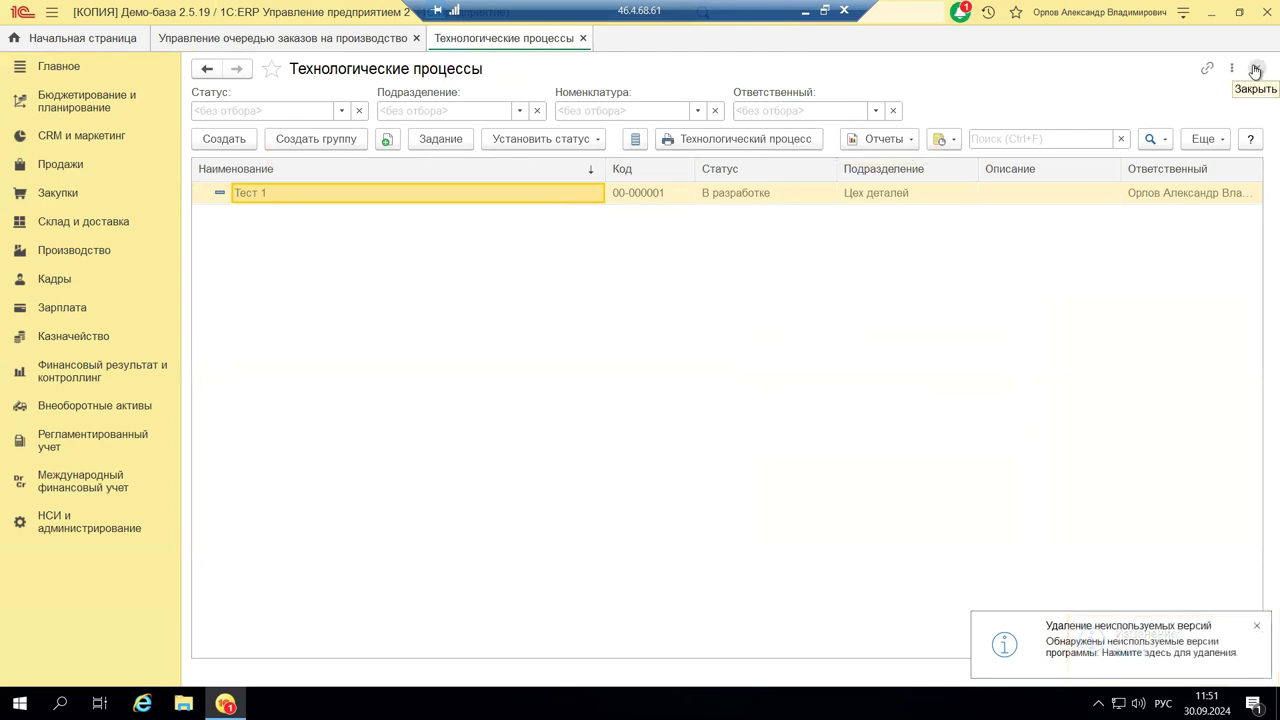
click(1256, 70)
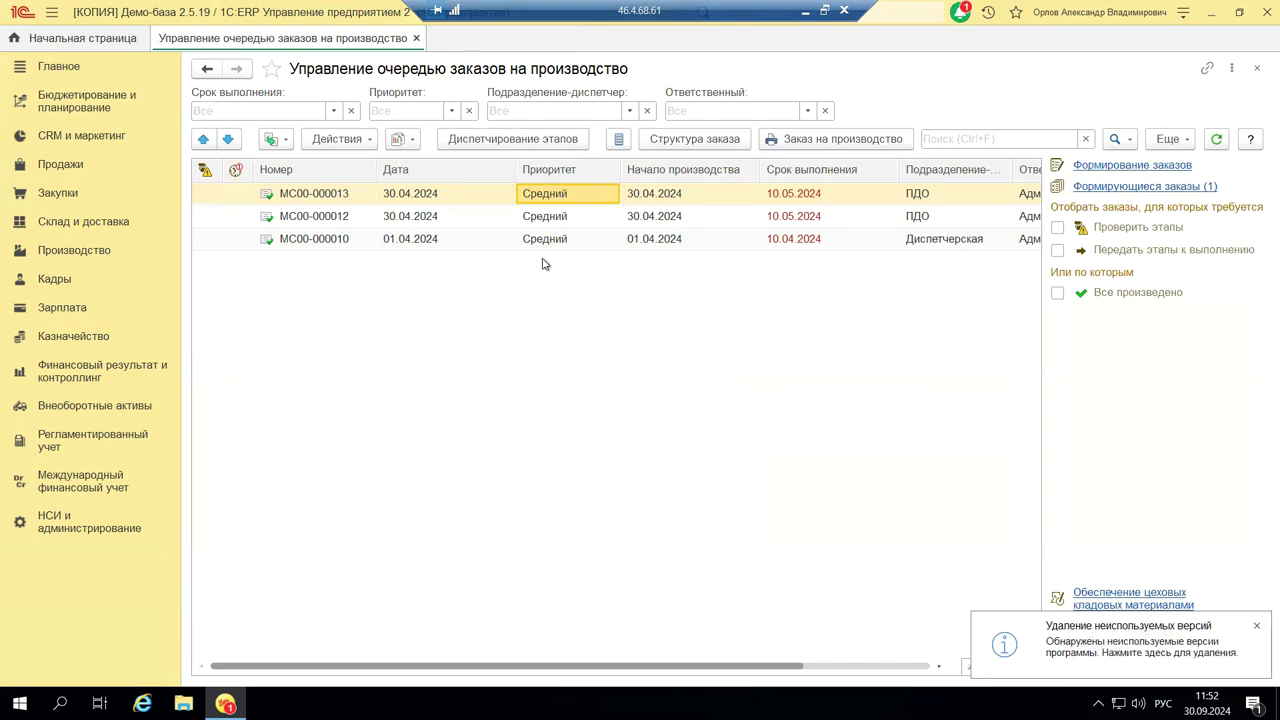
- Examine the production order queue, toggling the Проверить этапы, Передать этапы к выполнению and Все произведено filters on and off, and close it
click(974, 242)
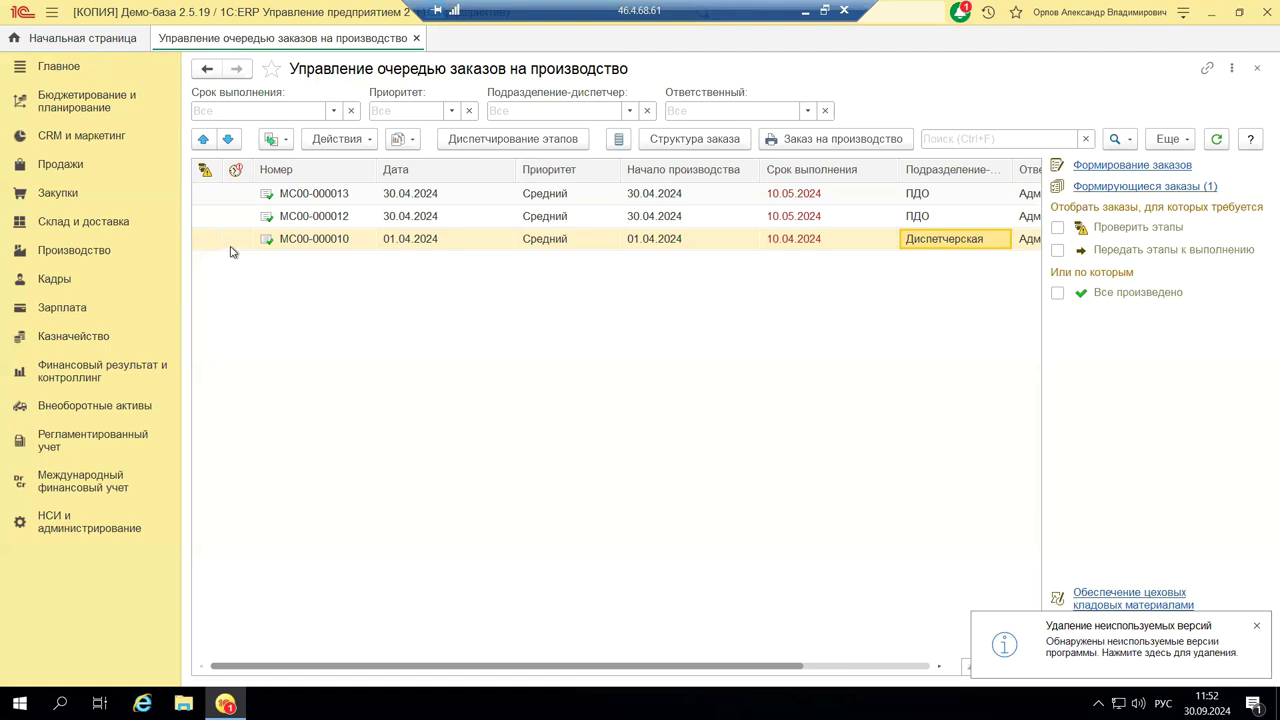
click(1056, 230)
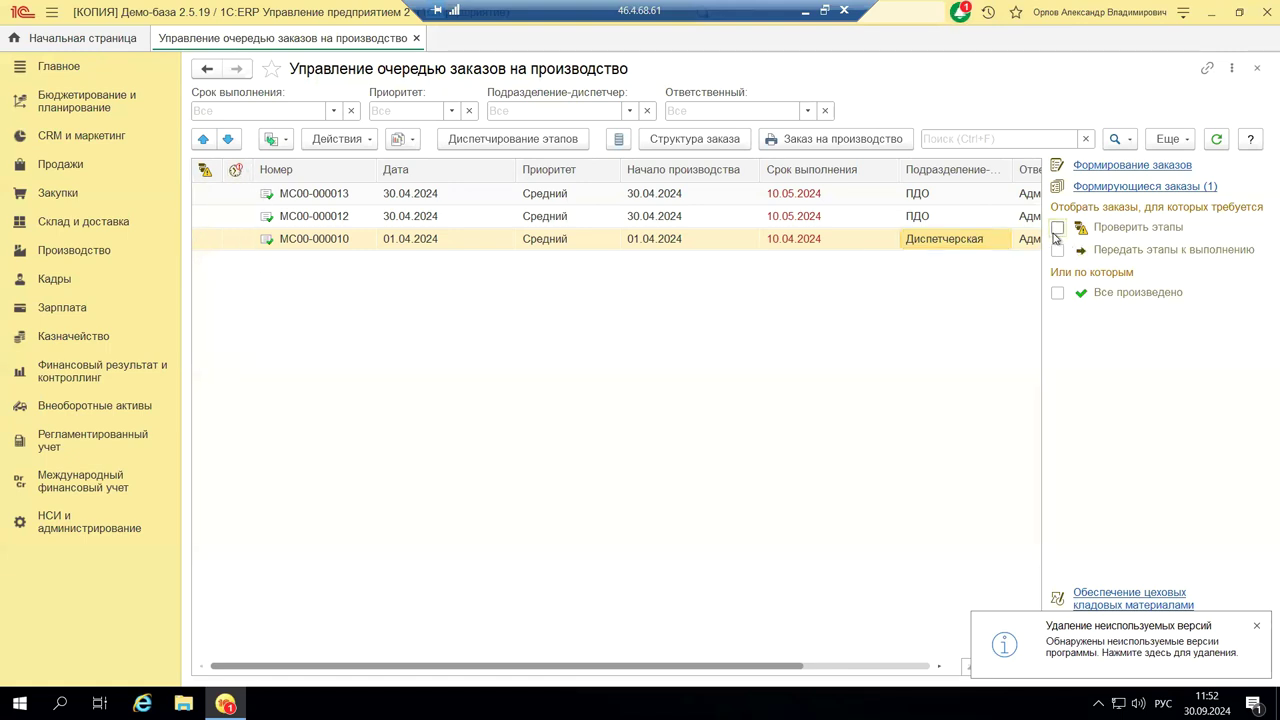
click(1058, 230)
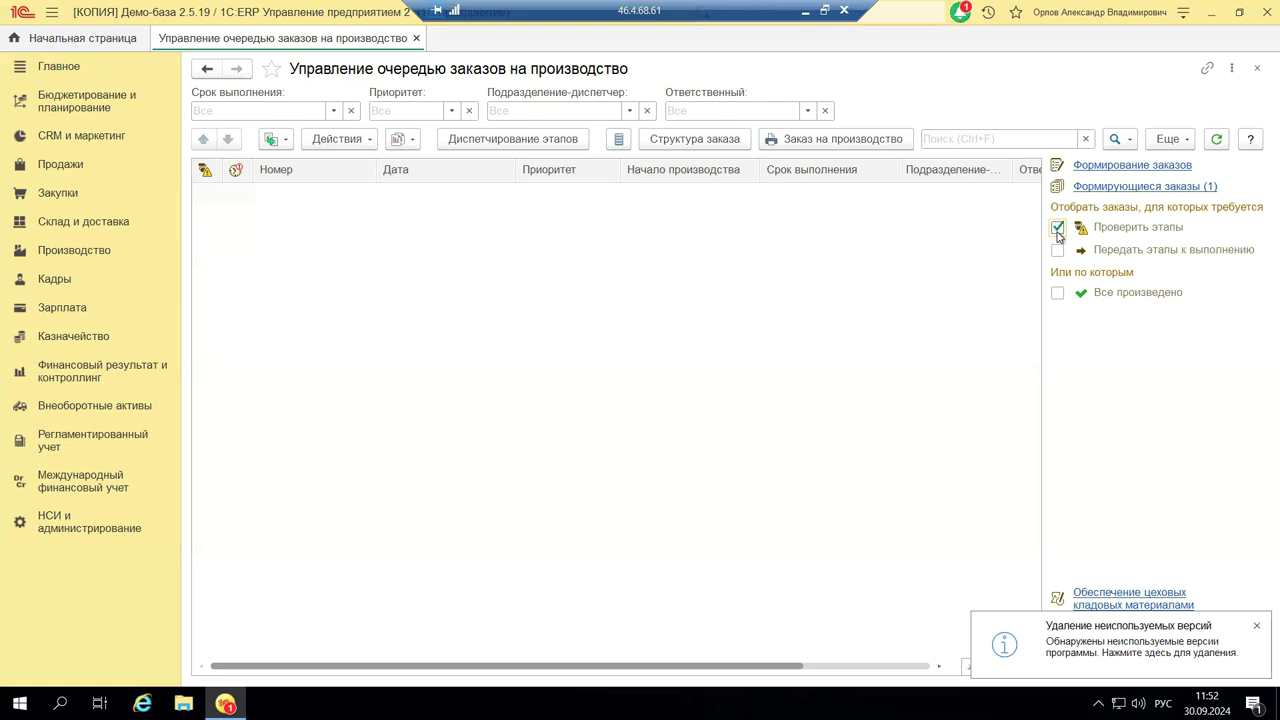
click(1058, 230)
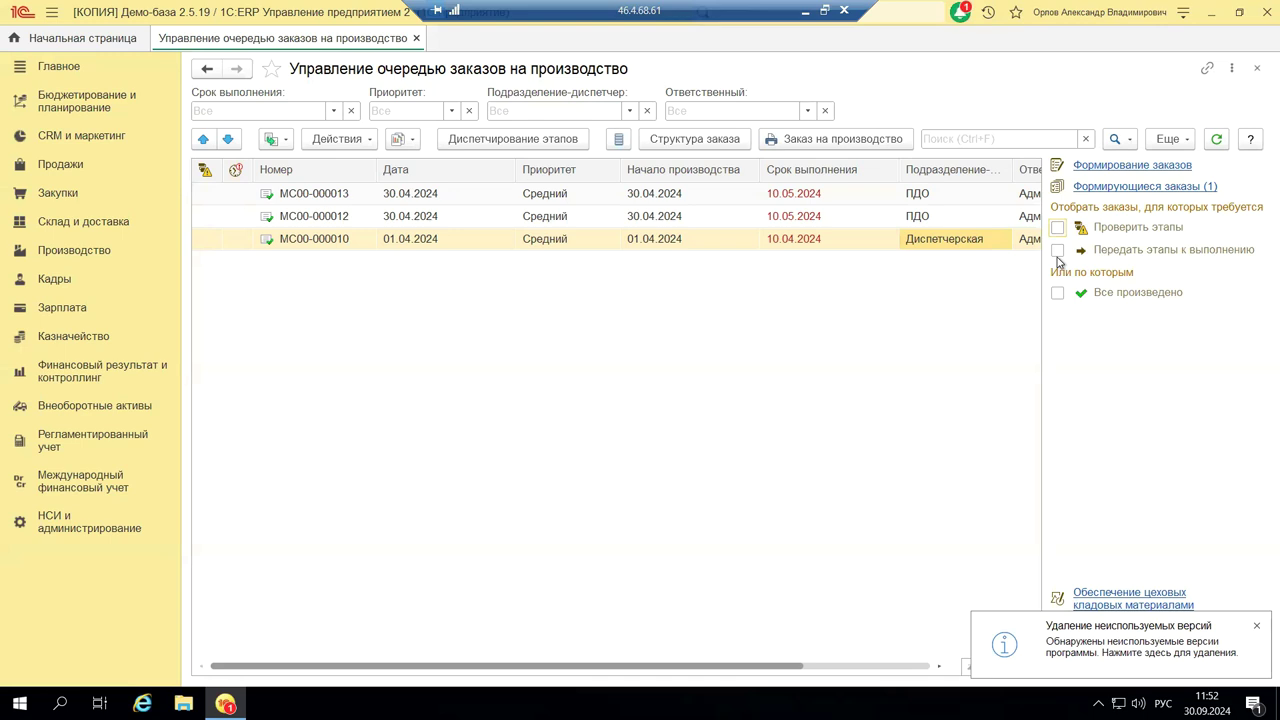
click(1057, 250)
click(1057, 252)
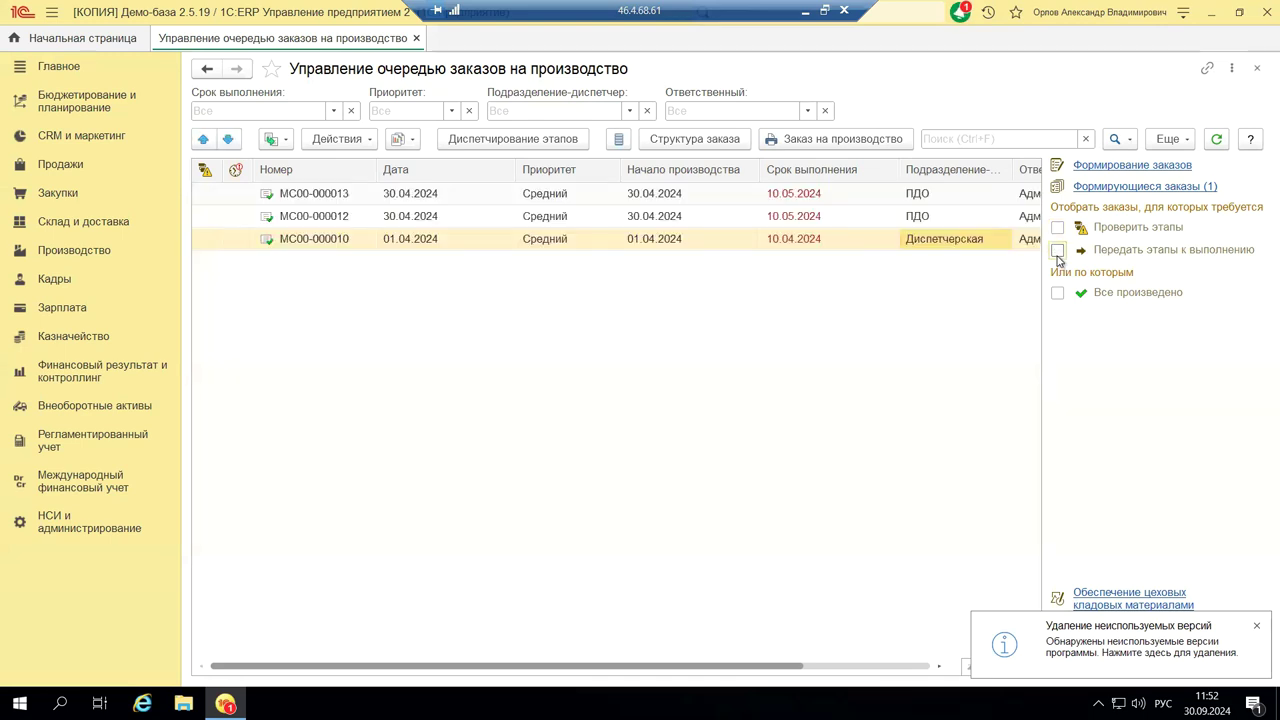
click(1058, 294)
click(1058, 294)
drag(728, 667, 966, 666)
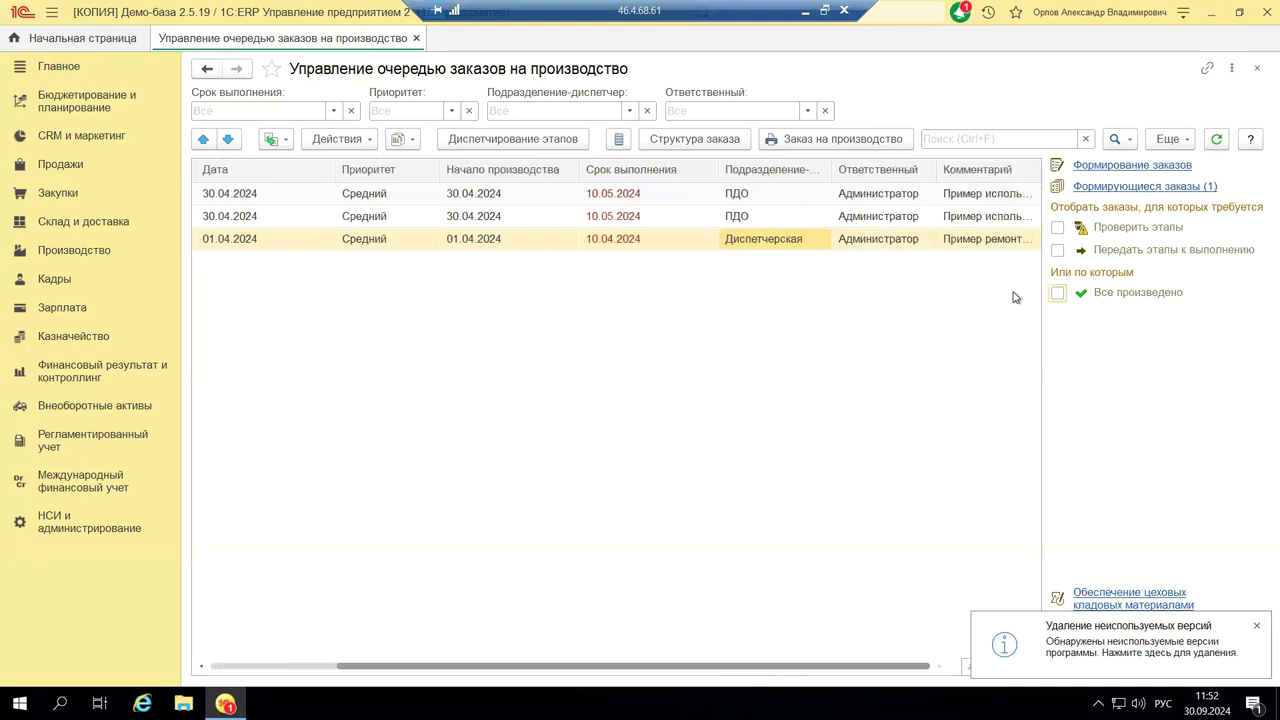
click(1259, 70)
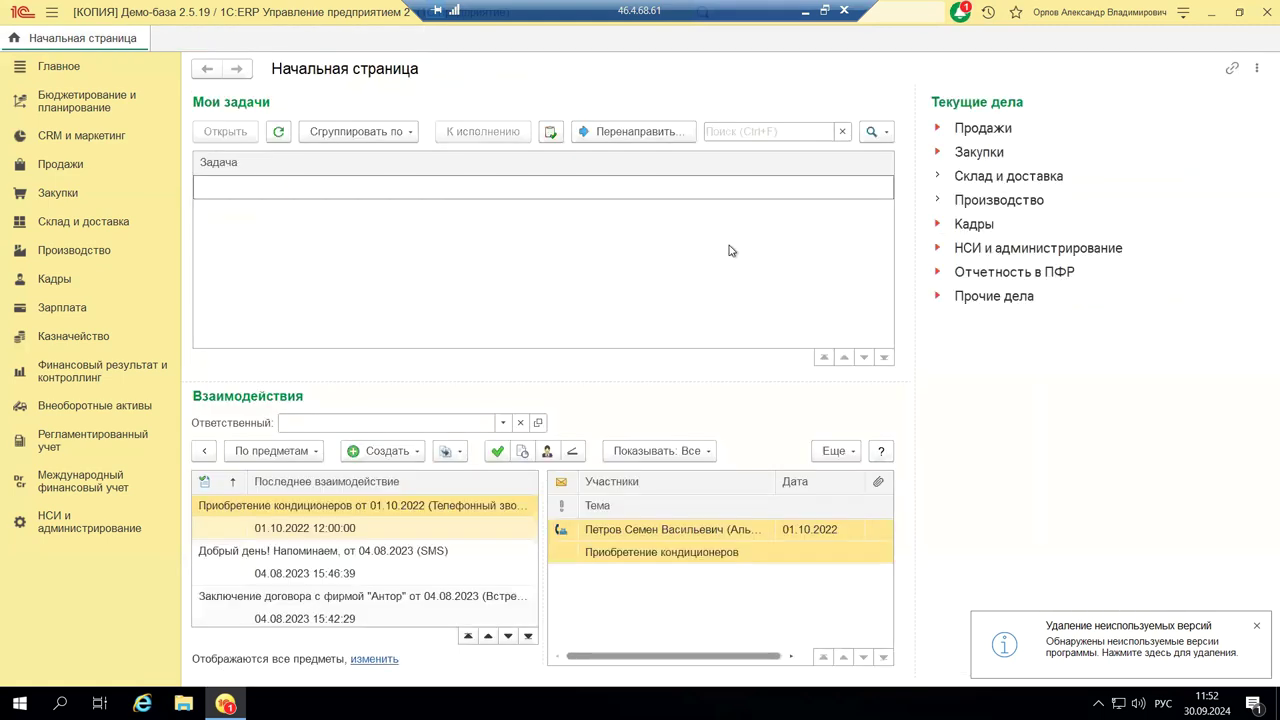
- View the Виды технологических операций catalogue in the Производство section and close it
click(68, 253)
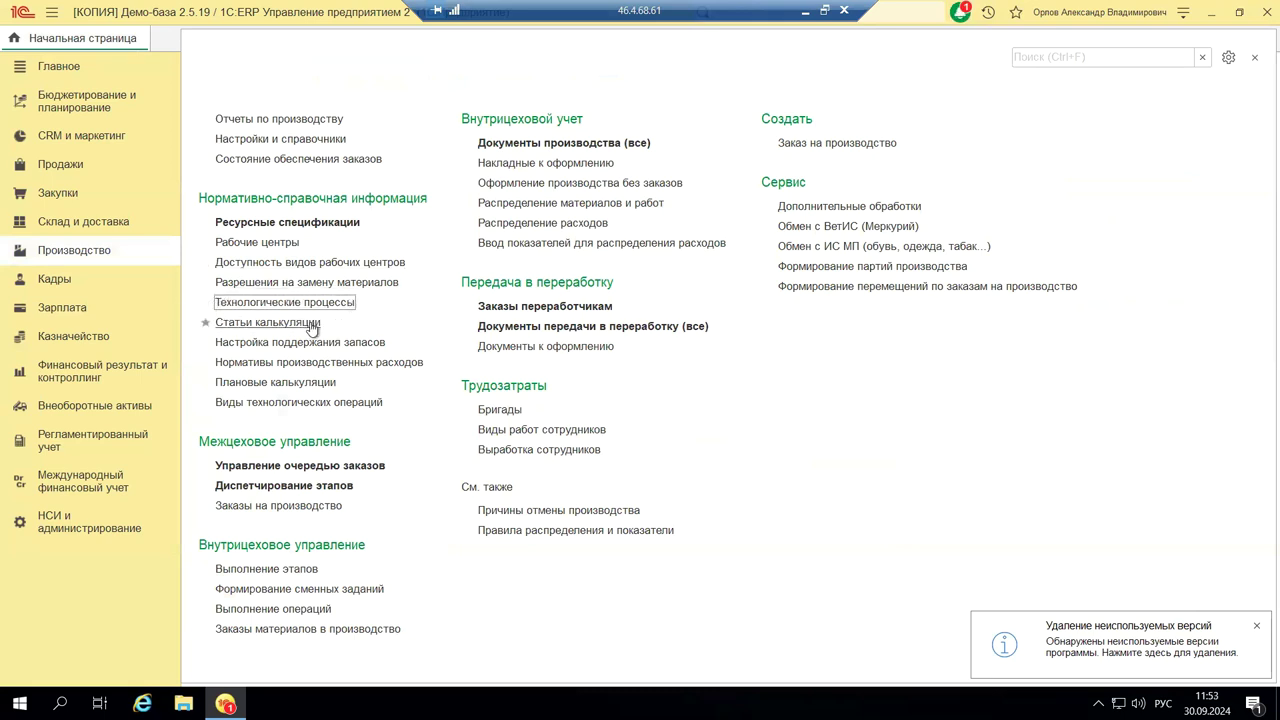
click(336, 404)
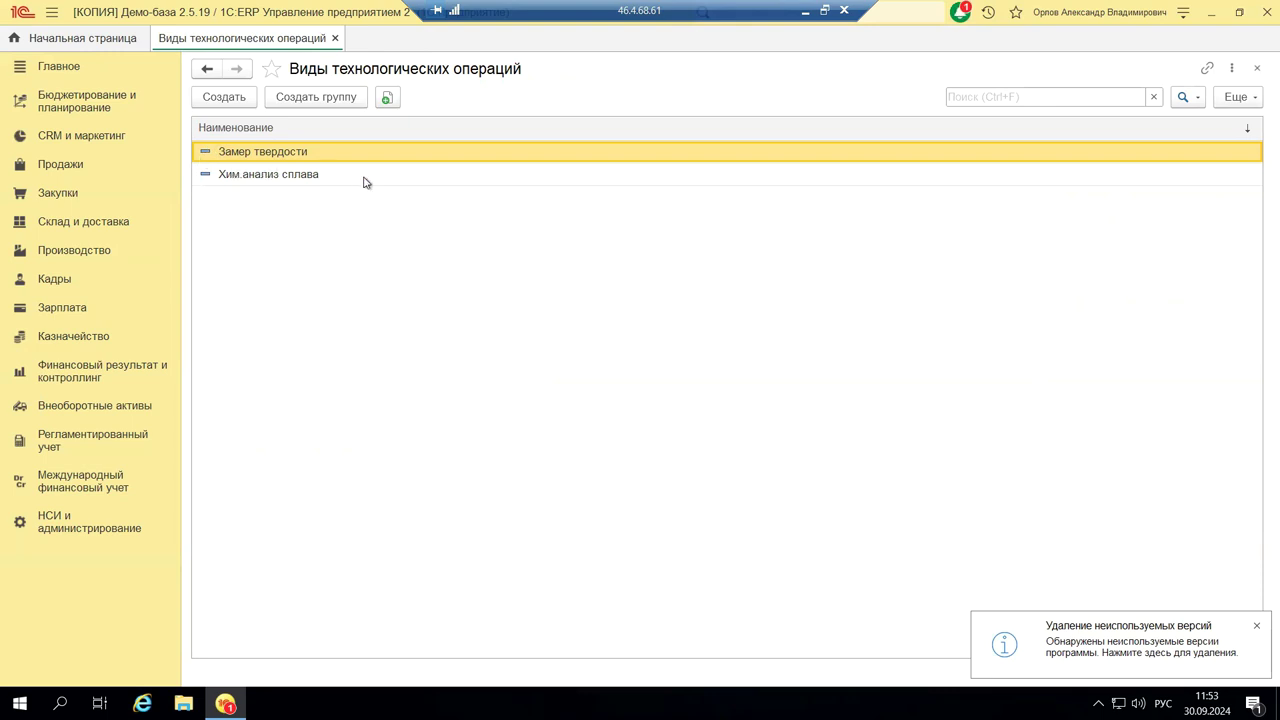
click(1256, 68)
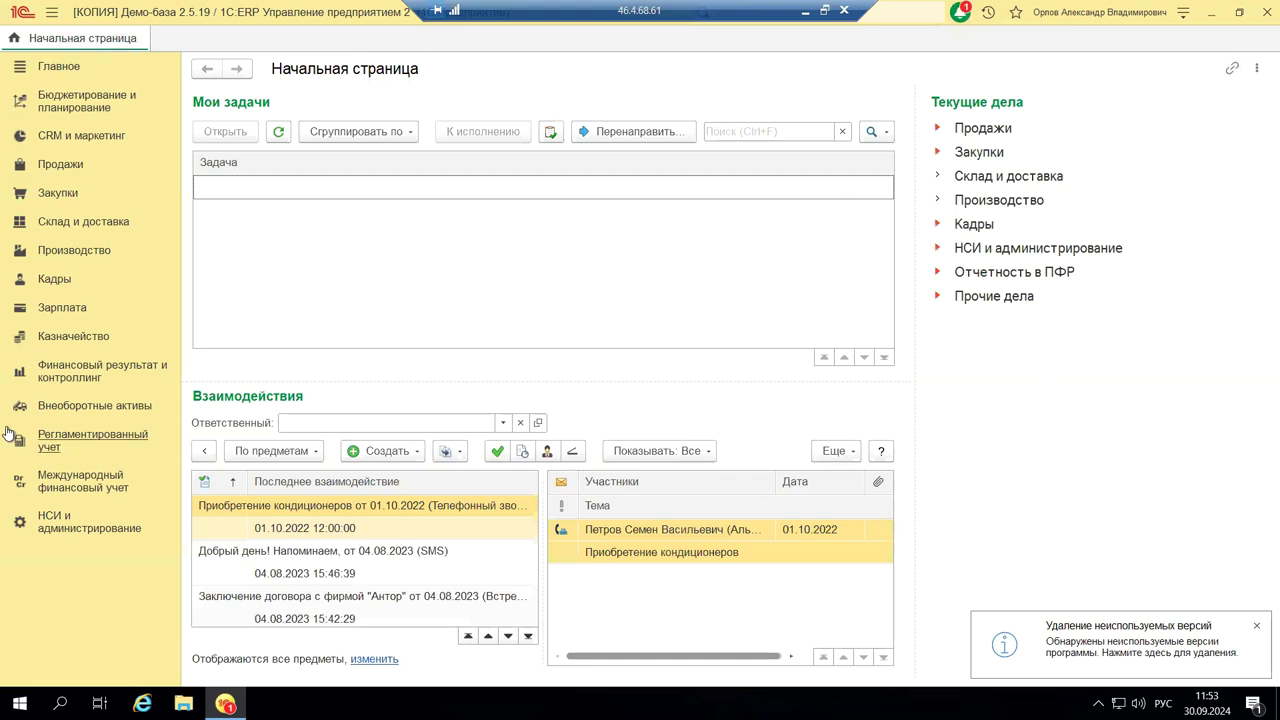
- Generate the Плановая и фактическая себестоимость продукции report from Отчеты по производству for the preset period and close it
click(55, 254)
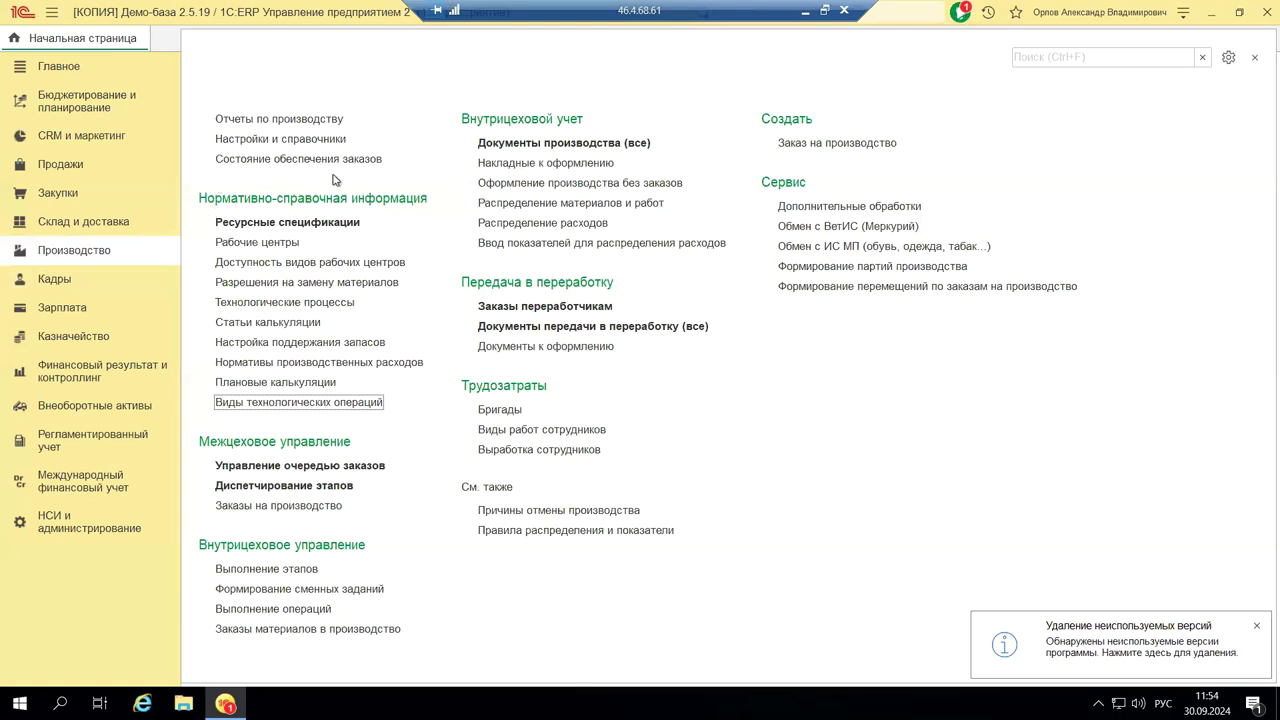
click(228, 121)
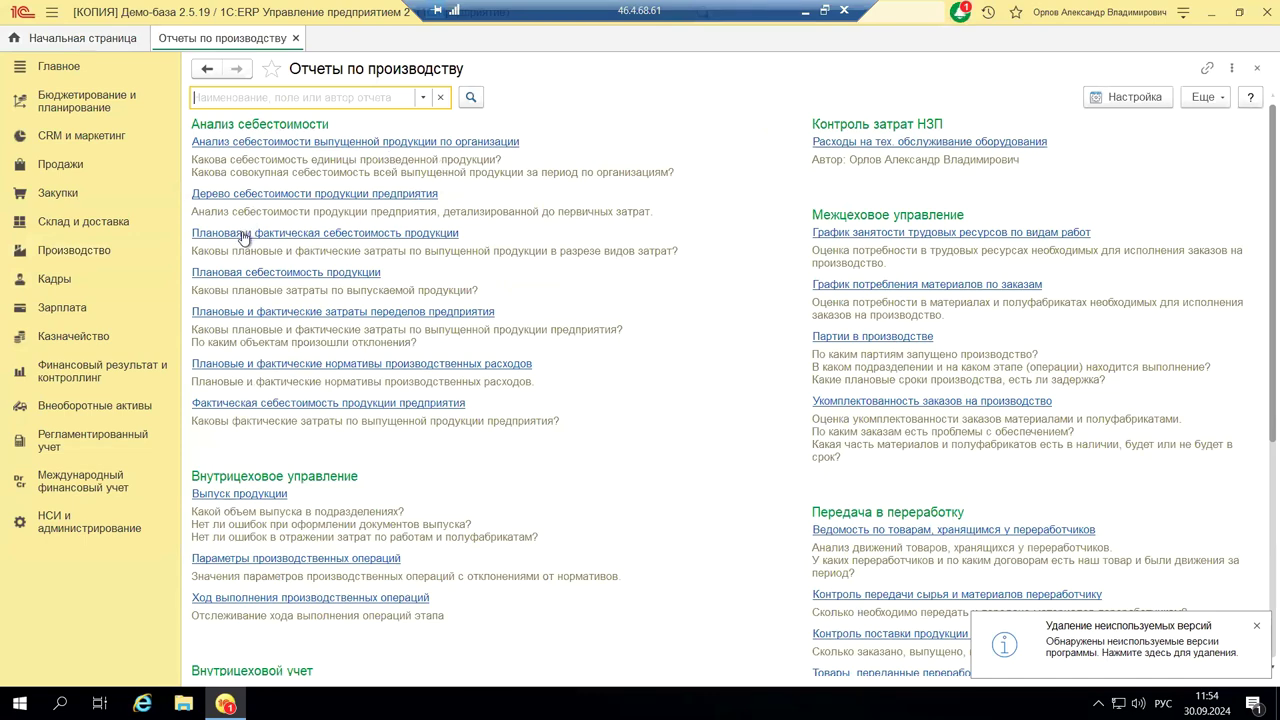
click(413, 236)
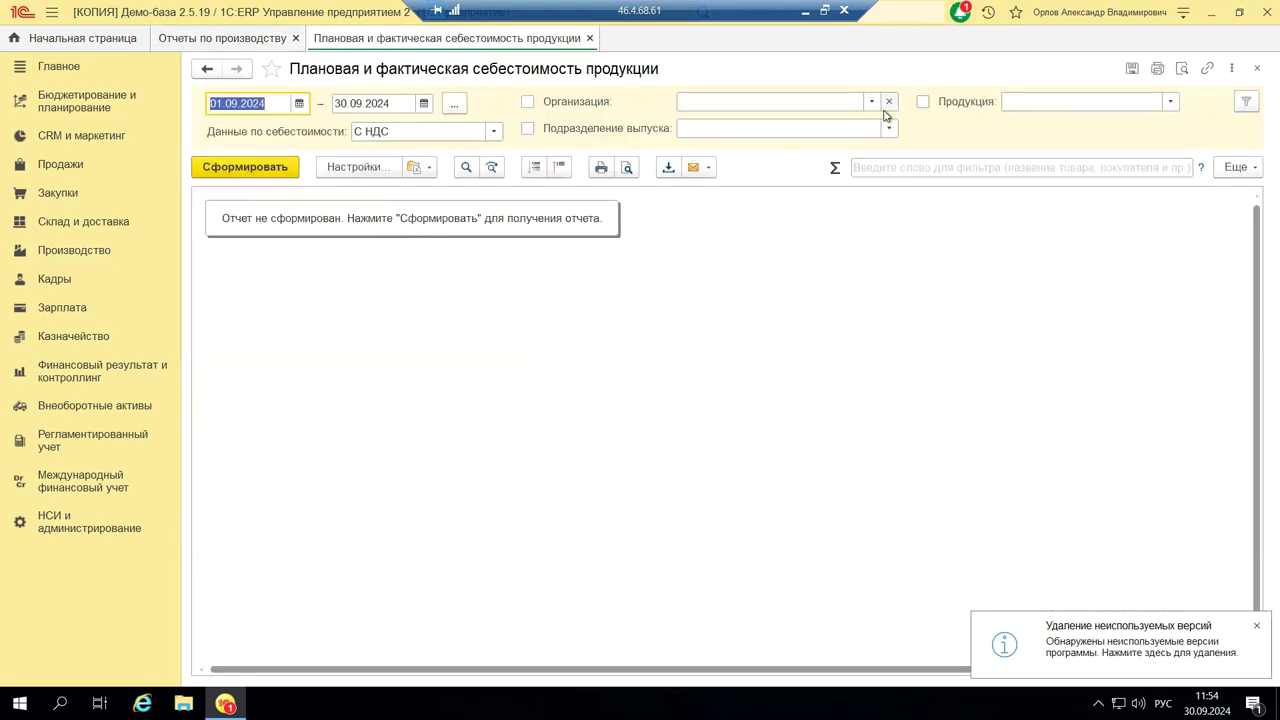
click(227, 163)
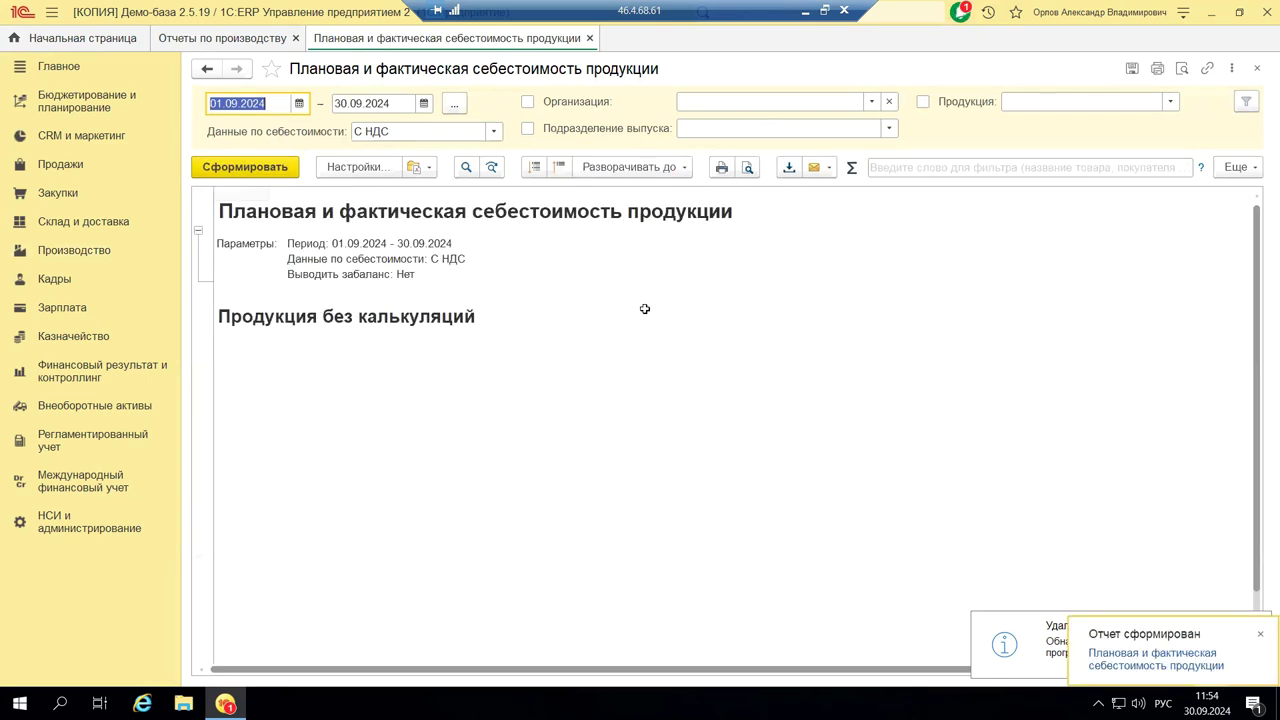
click(1257, 68)
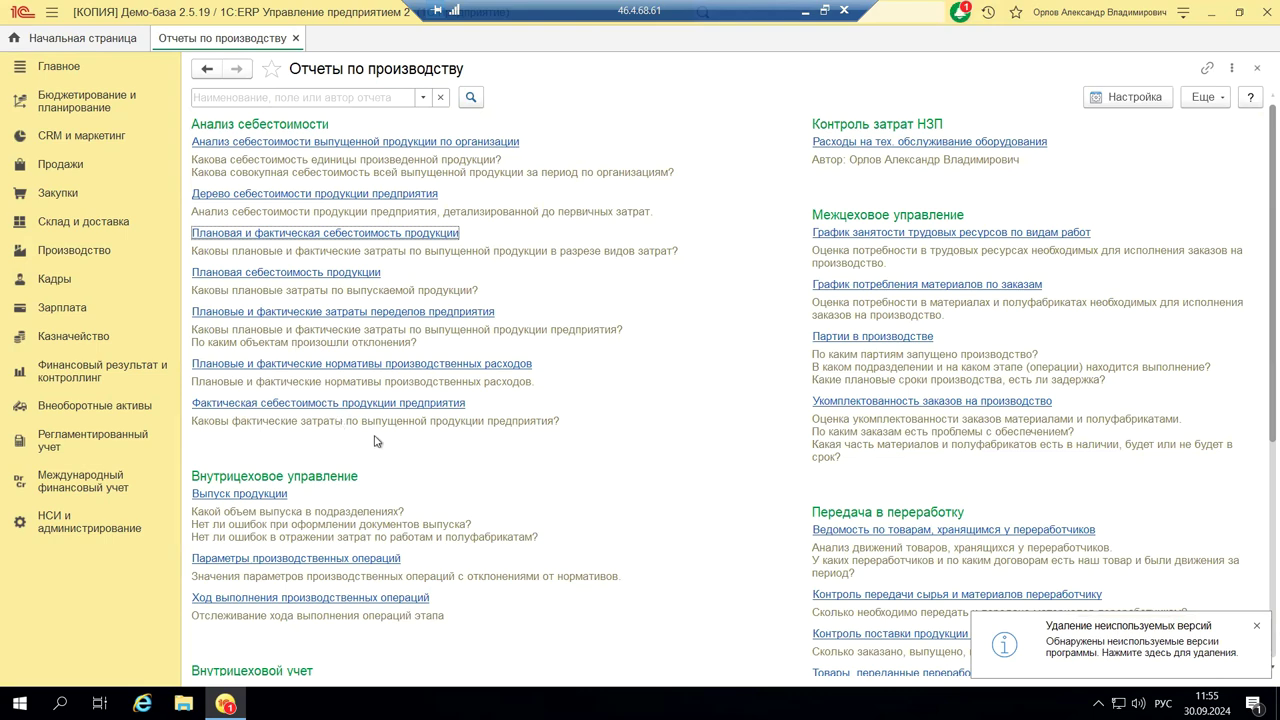
- View the list of Стандартные бухгалтерские отчеты in the Регламентированный учет section and close it
click(45, 438)
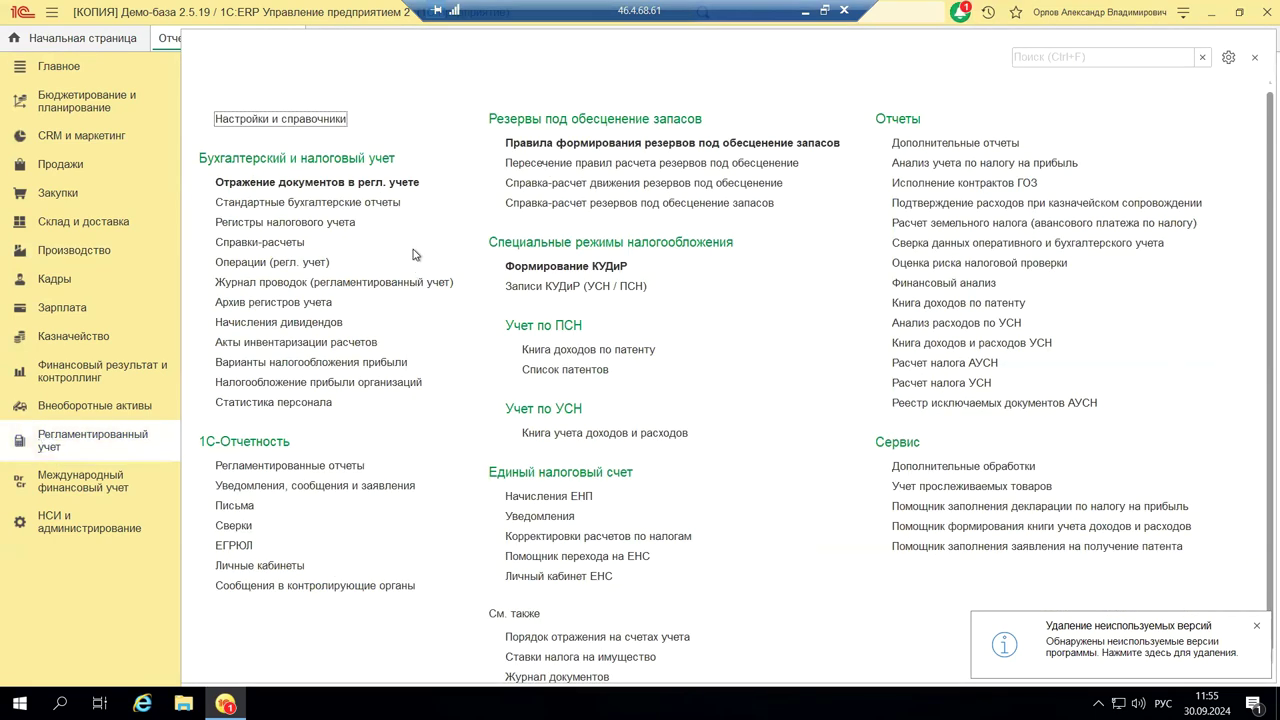
click(325, 204)
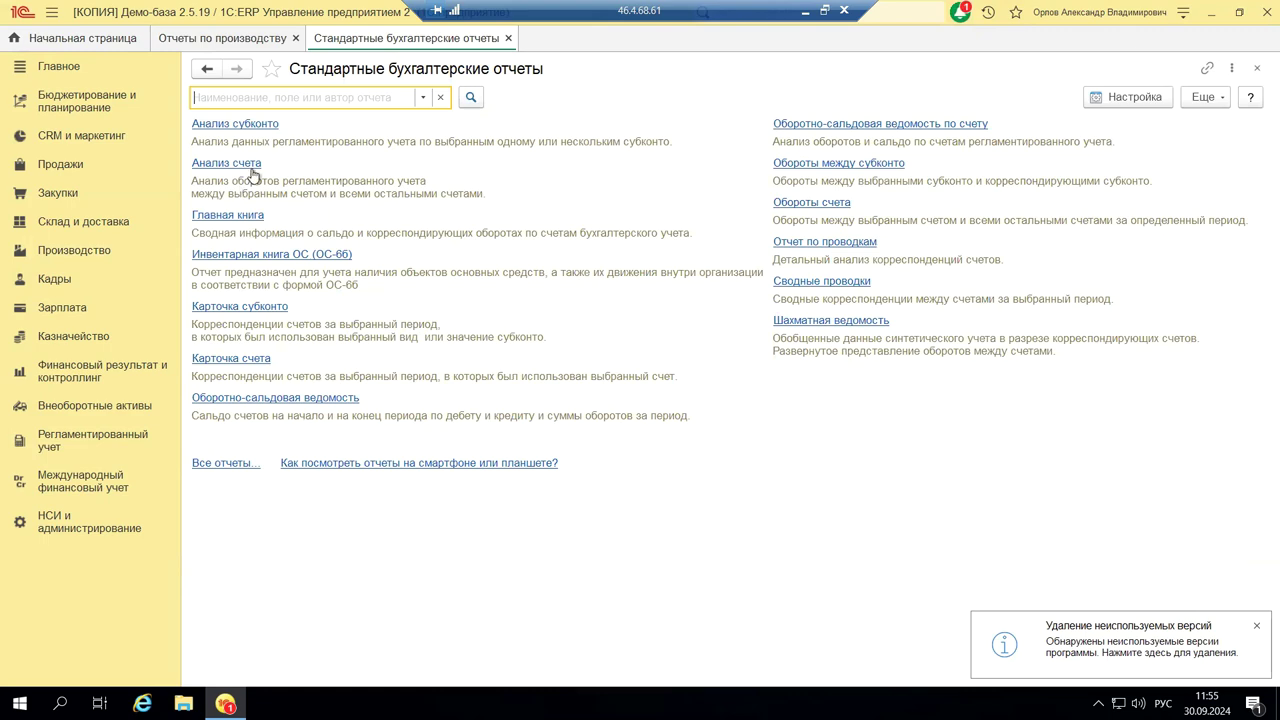
click(1257, 67)
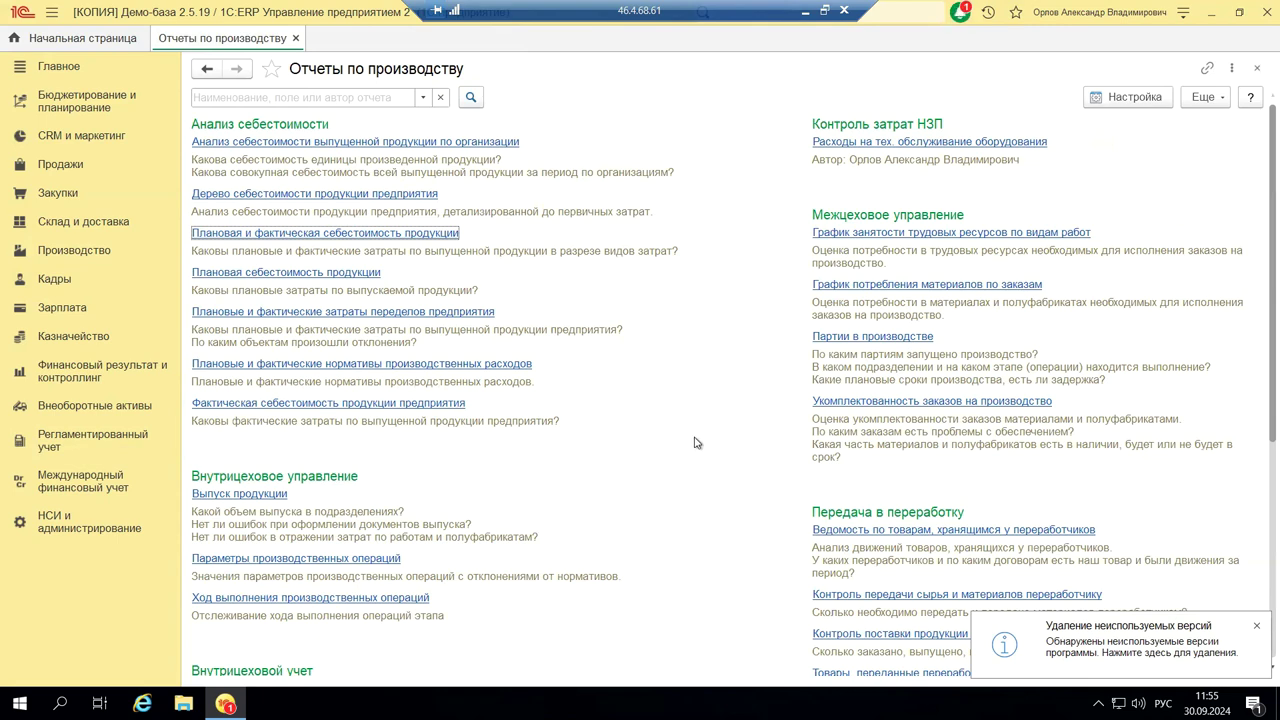
- Look through the report groups in Отчеты по производству and open the full list of all reports
scroll(697, 443, down, 7)
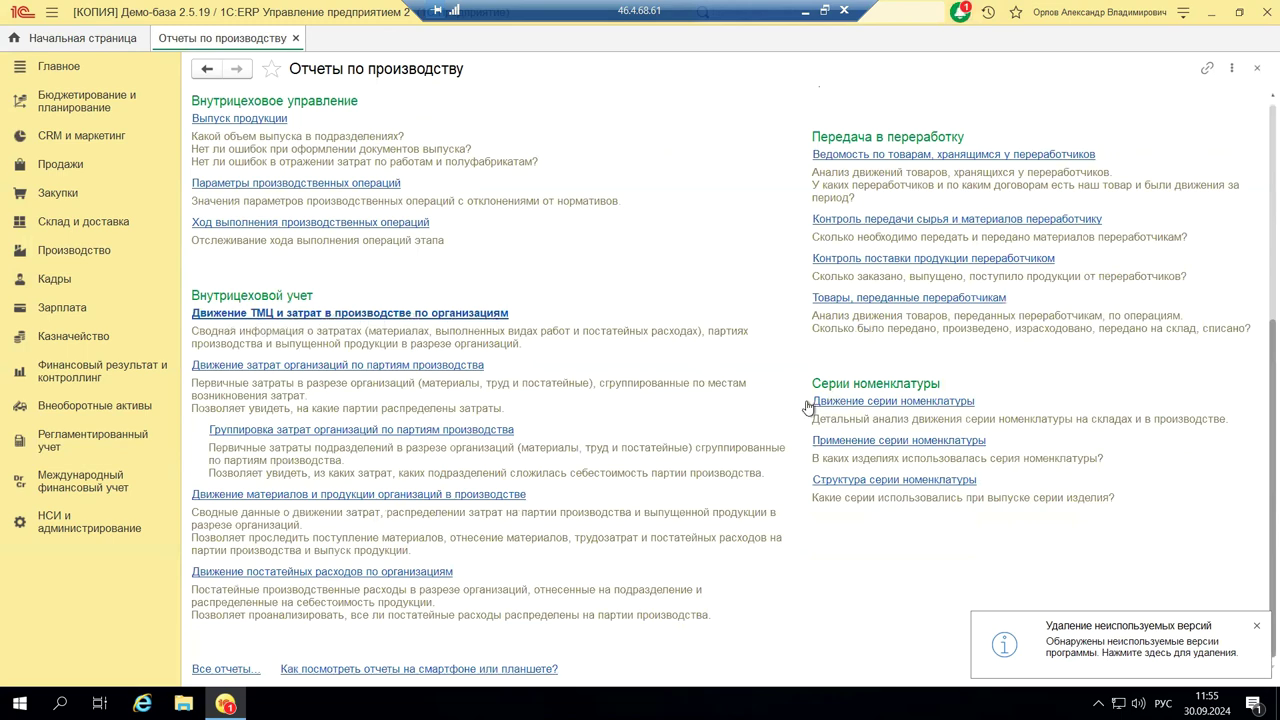
scroll(594, 348, up, 4)
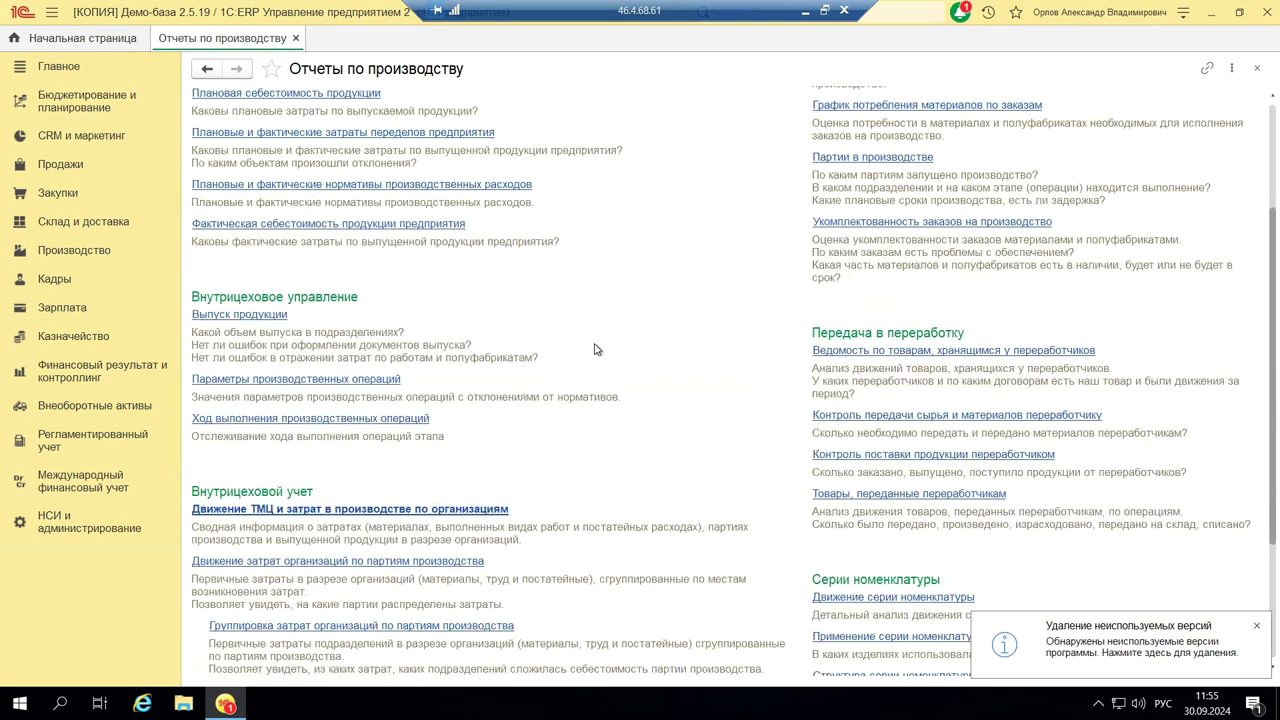
scroll(594, 348, up, 2)
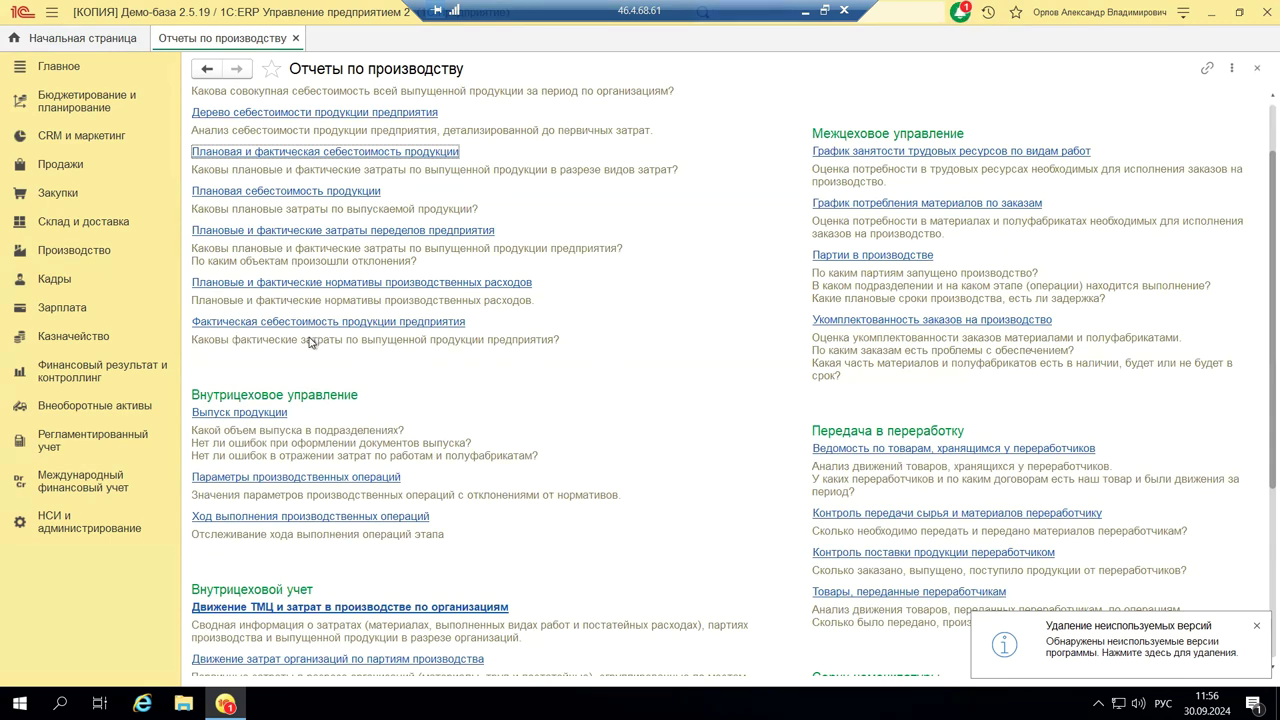
scroll(309, 370, down, 5)
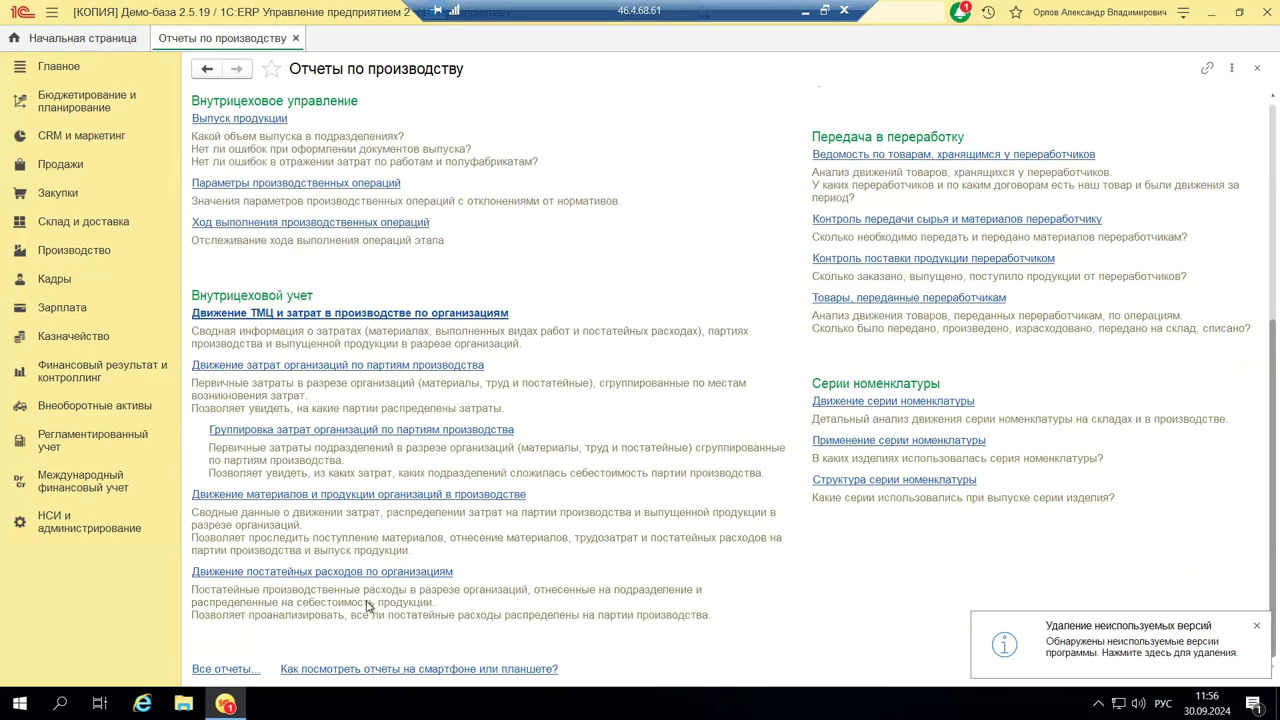
click(227, 672)
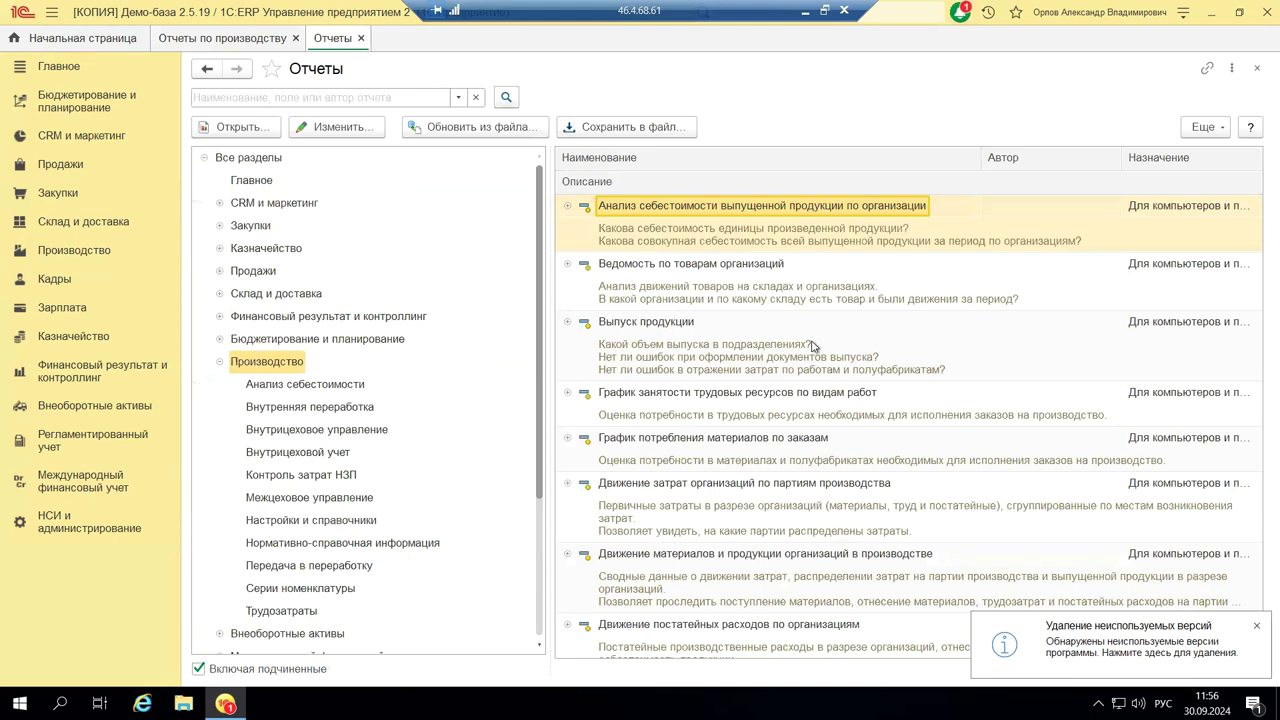
- Open the Выпуск продукции report from the Производство section of the report list and generate it for the preset period
click(791, 264)
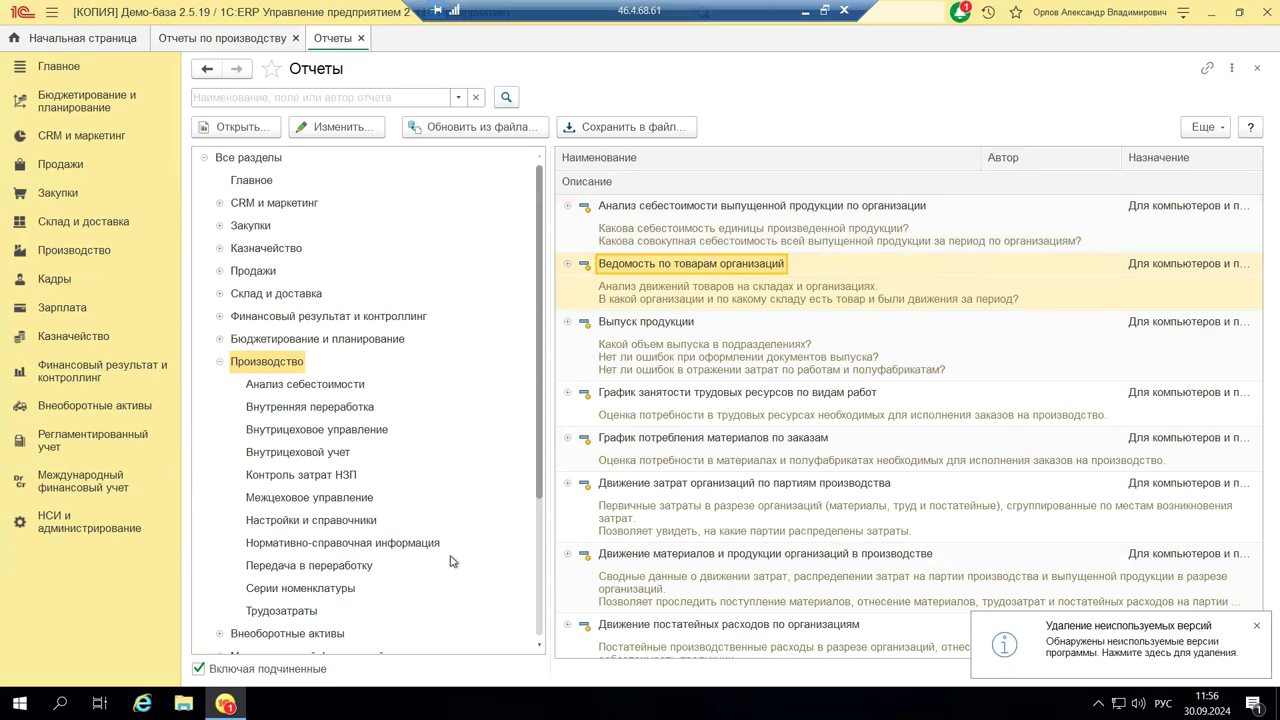
click(729, 368)
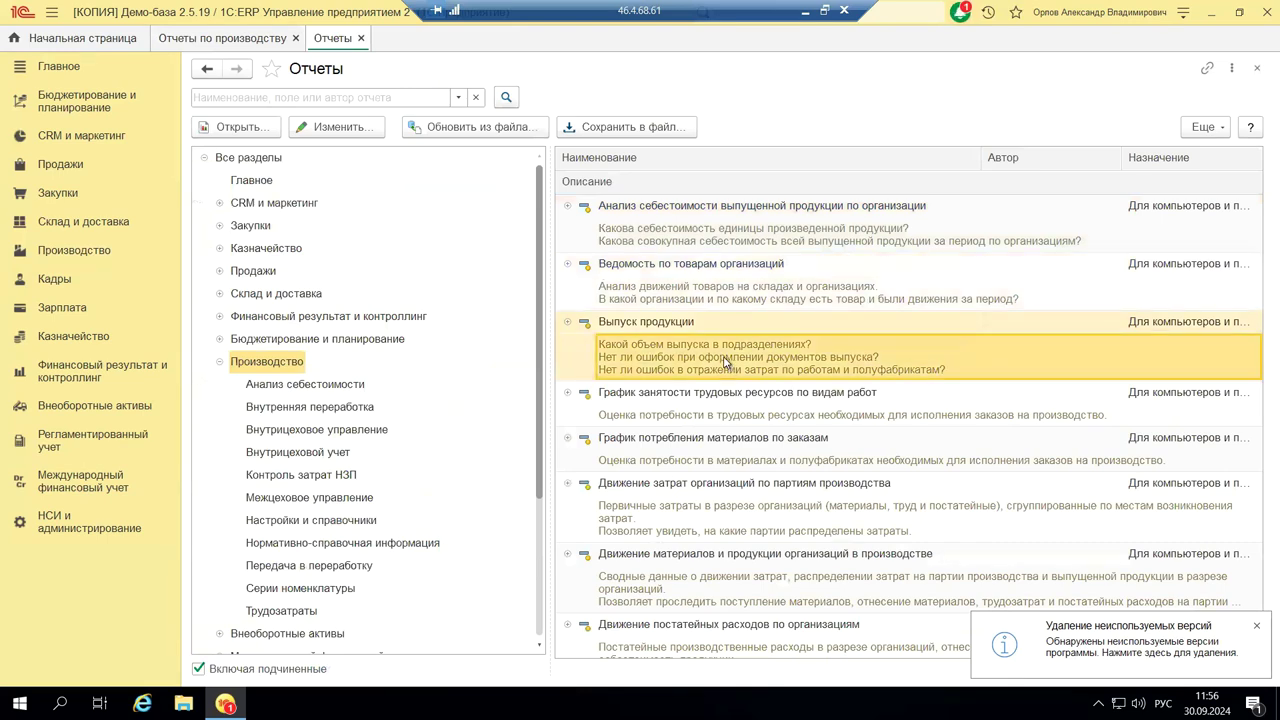
double_click(726, 362)
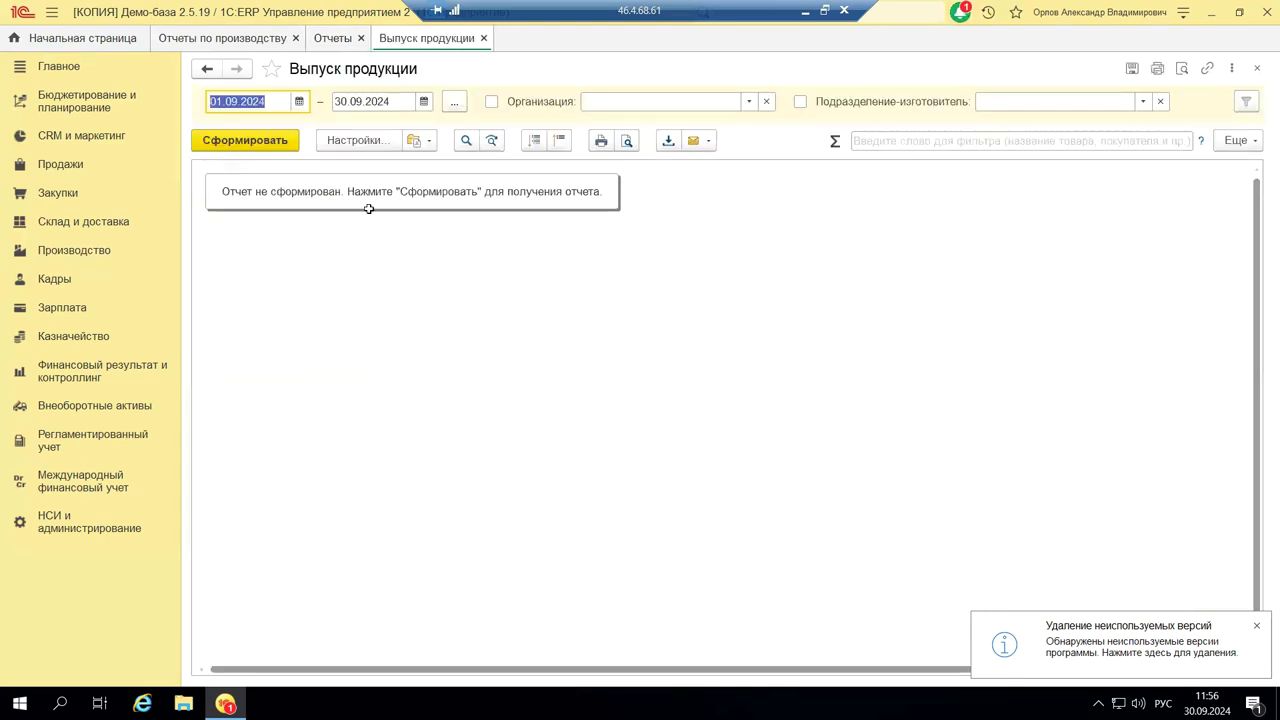
click(198, 145)
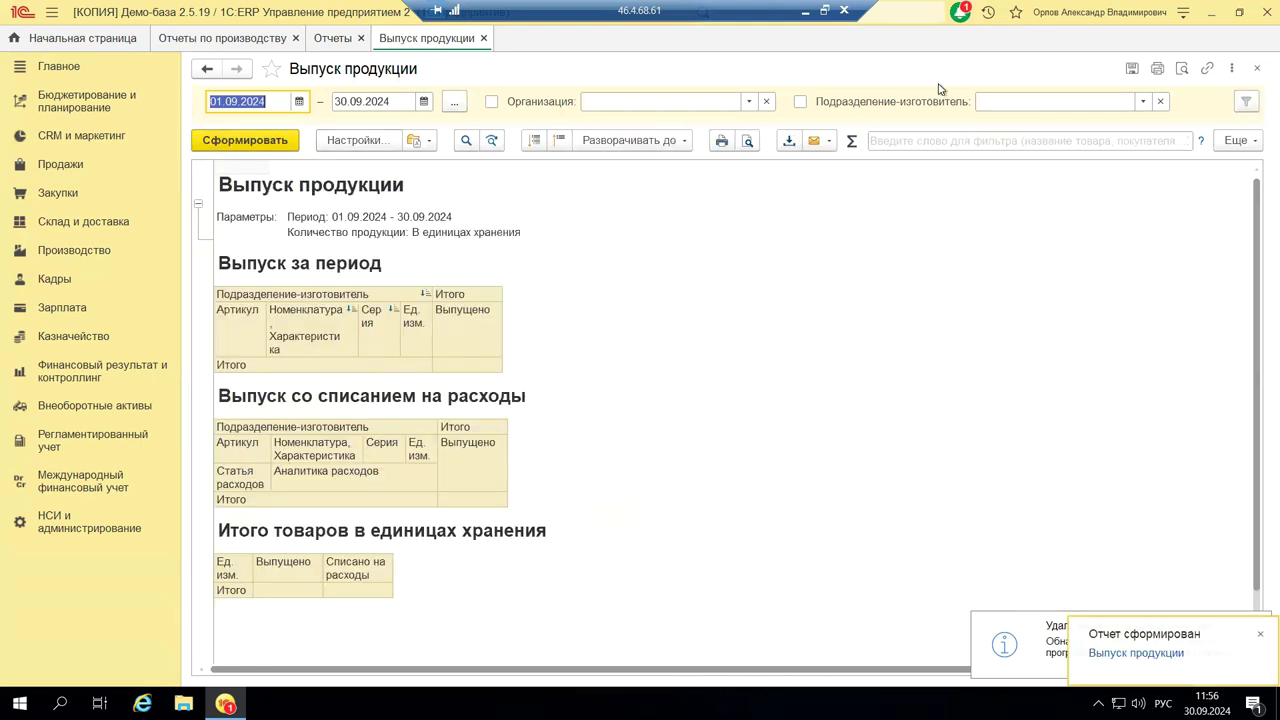
- Close the Выпуск продукции report, then open its report variant for editing and remove Все пользователи from the selected users
click(1257, 68)
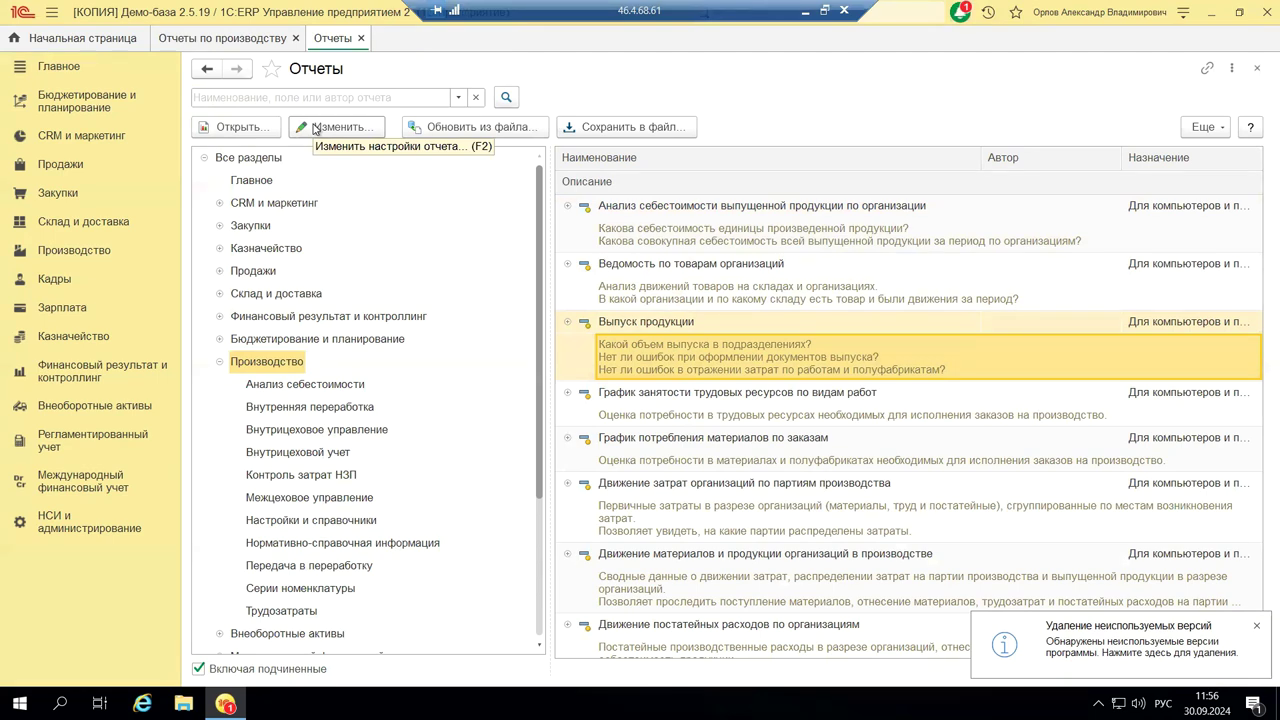
click(314, 128)
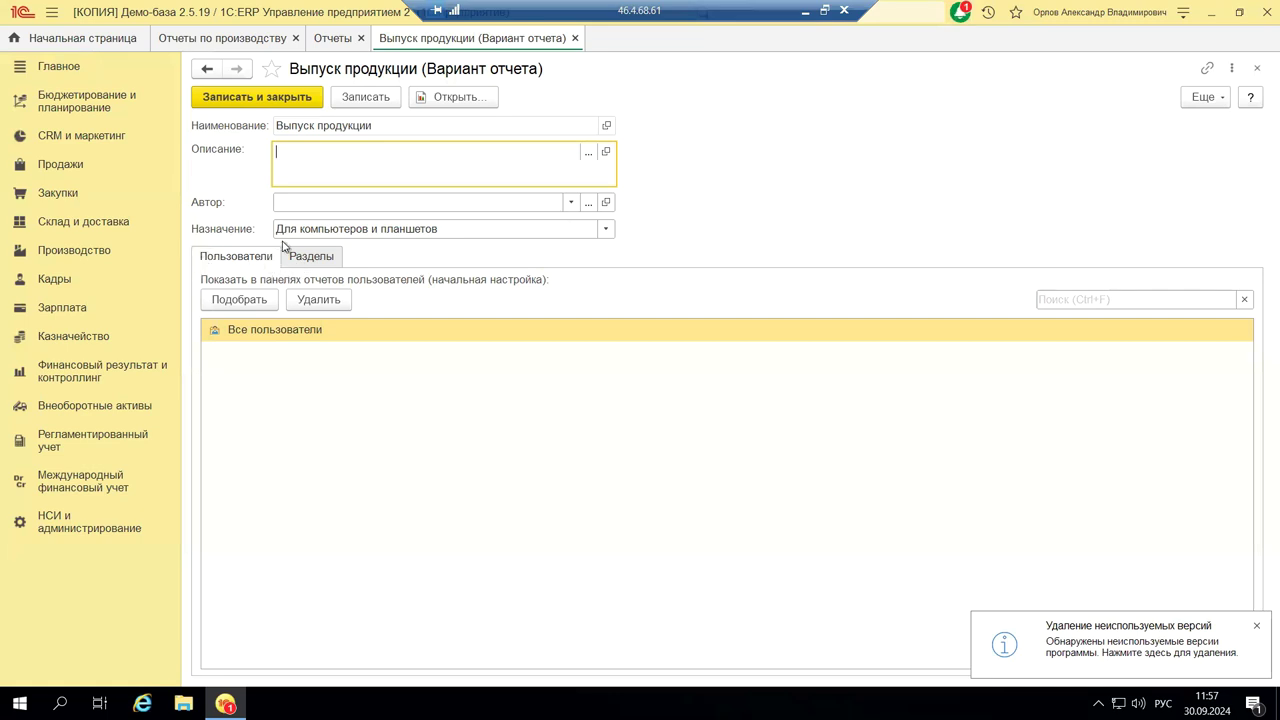
click(224, 302)
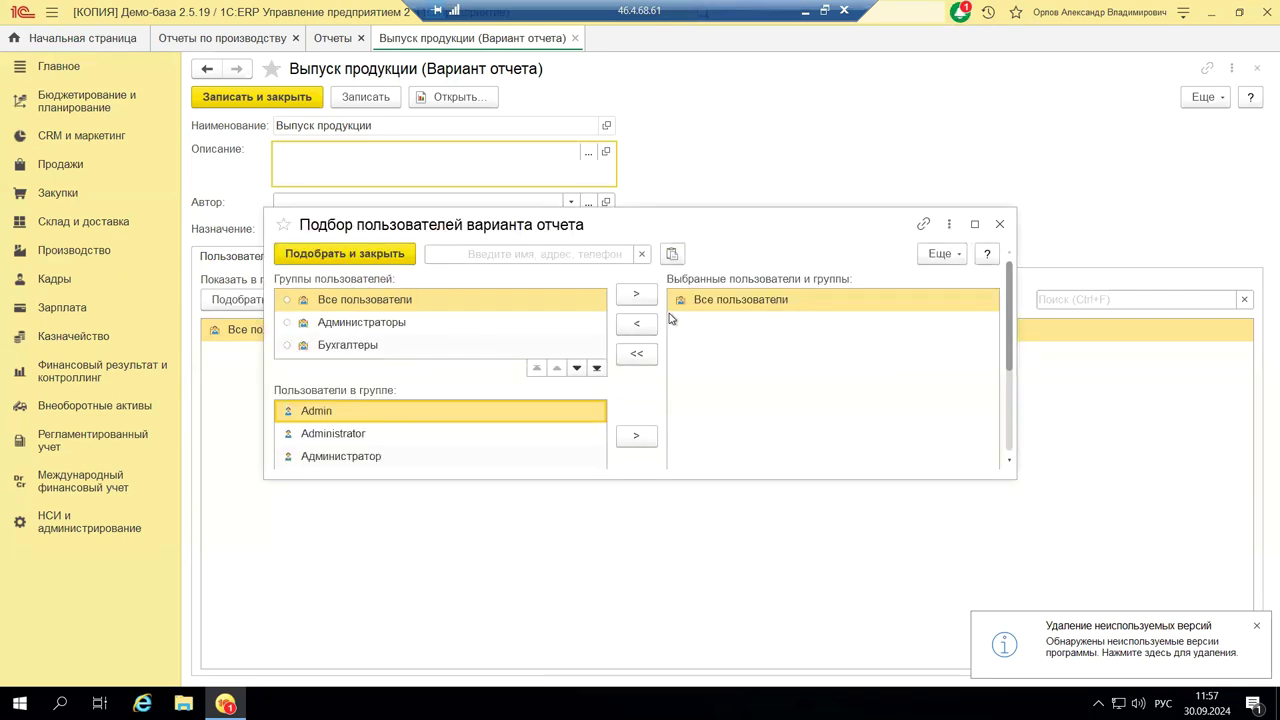
click(627, 330)
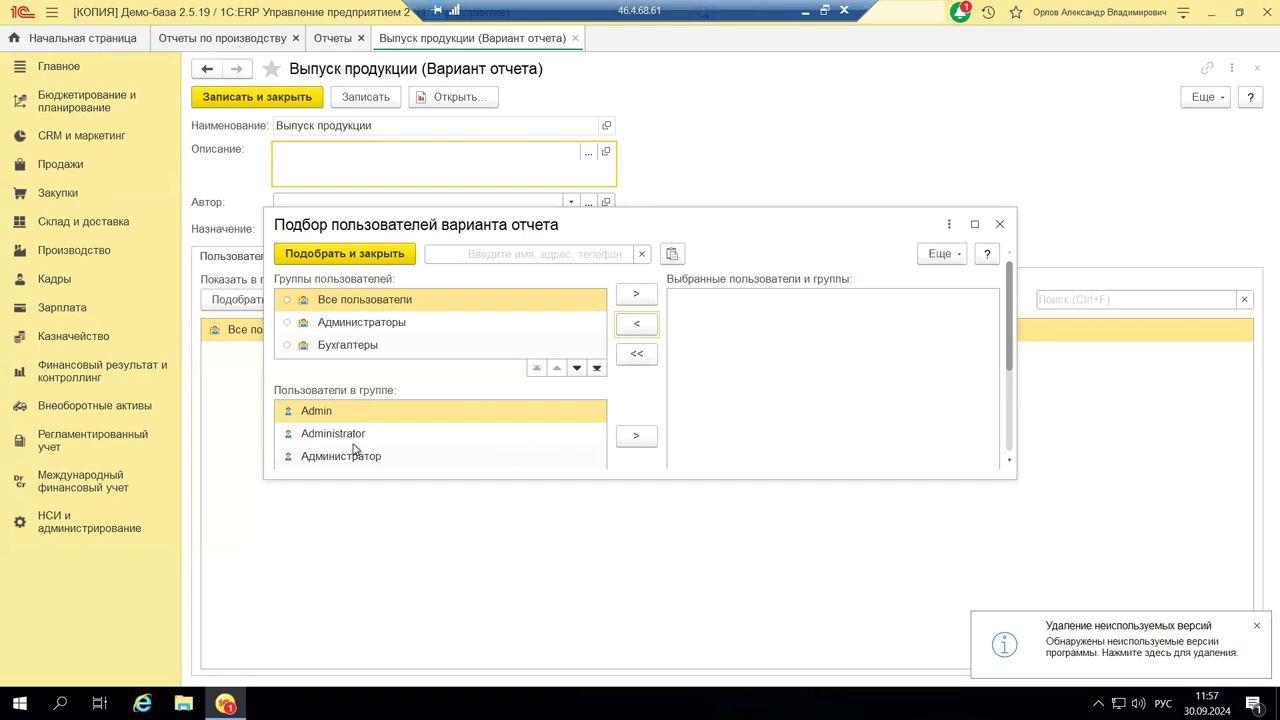
- Pick three individual users from the Все пользователи group for the report variant and apply the selection
scroll(355, 450, down, 1)
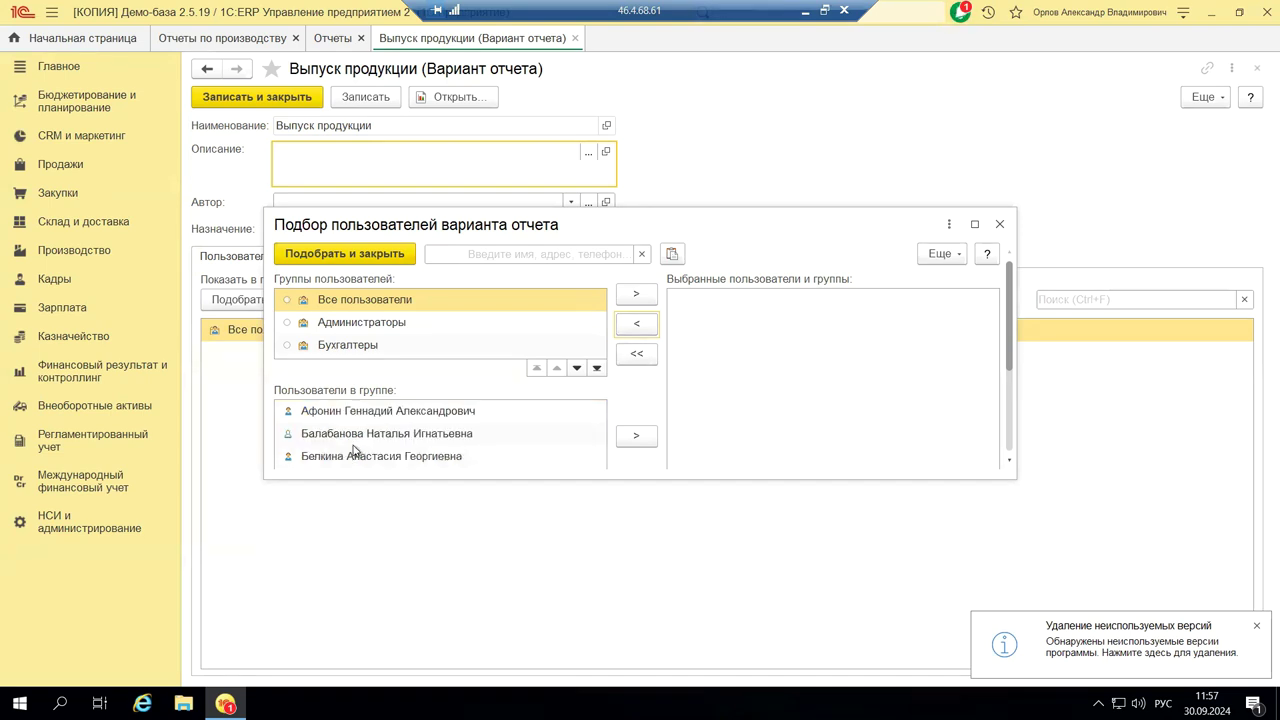
scroll(353, 450, up, 1)
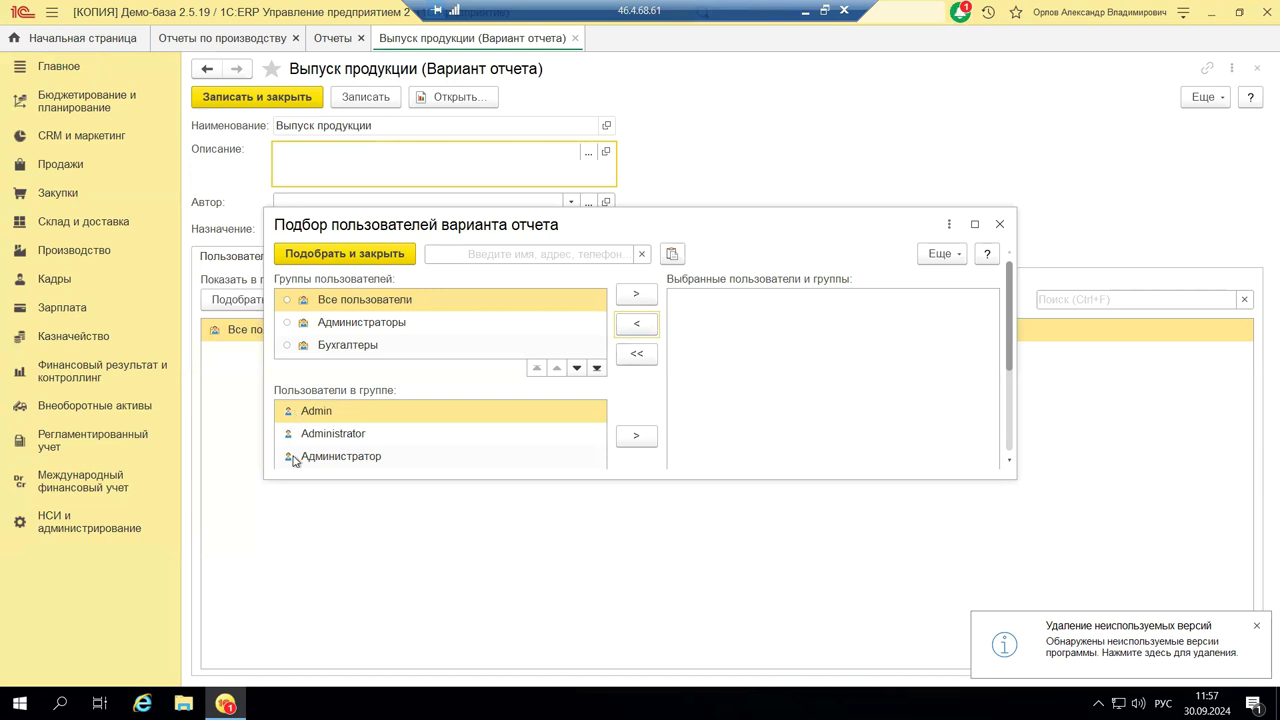
scroll(292, 458, down, 2)
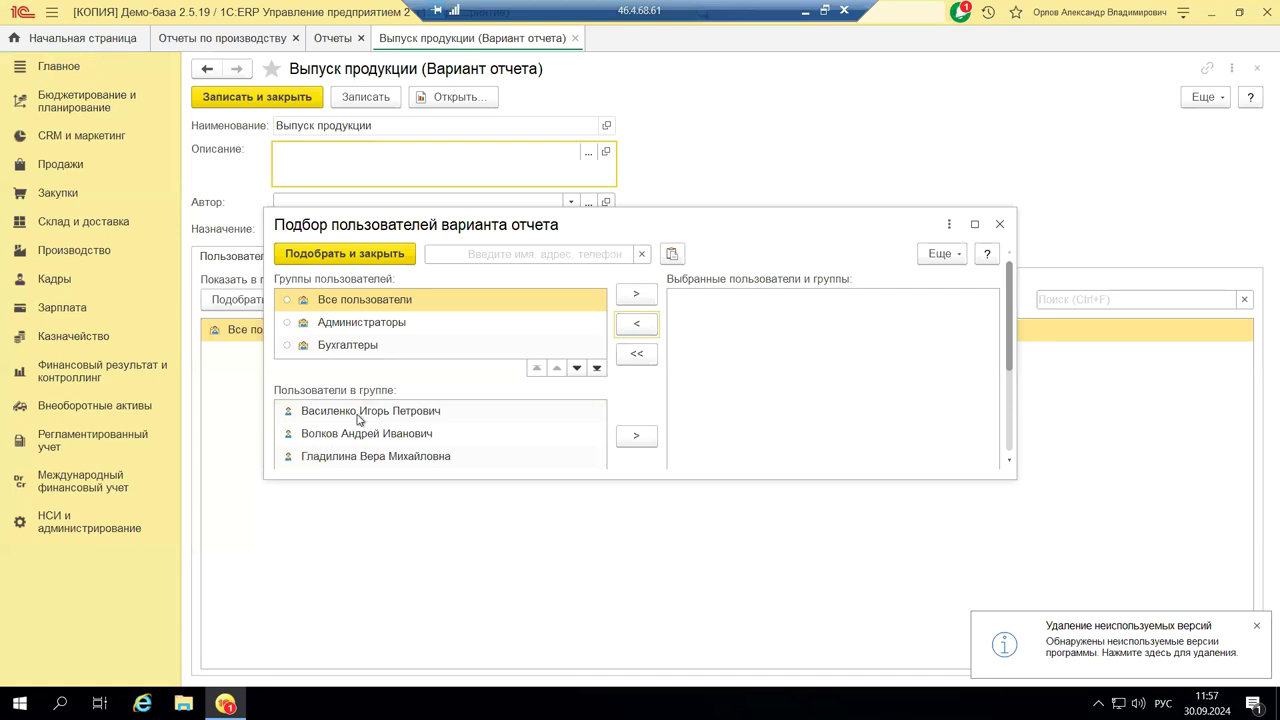
click(300, 437)
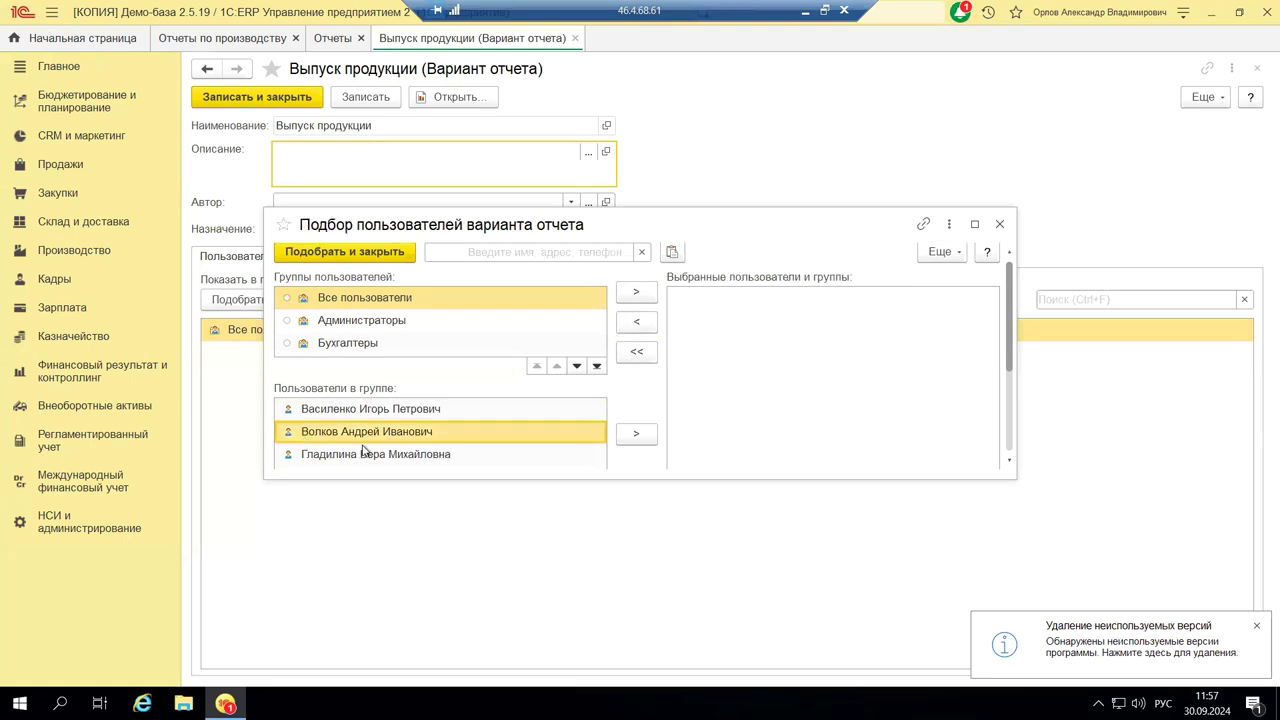
click(636, 433)
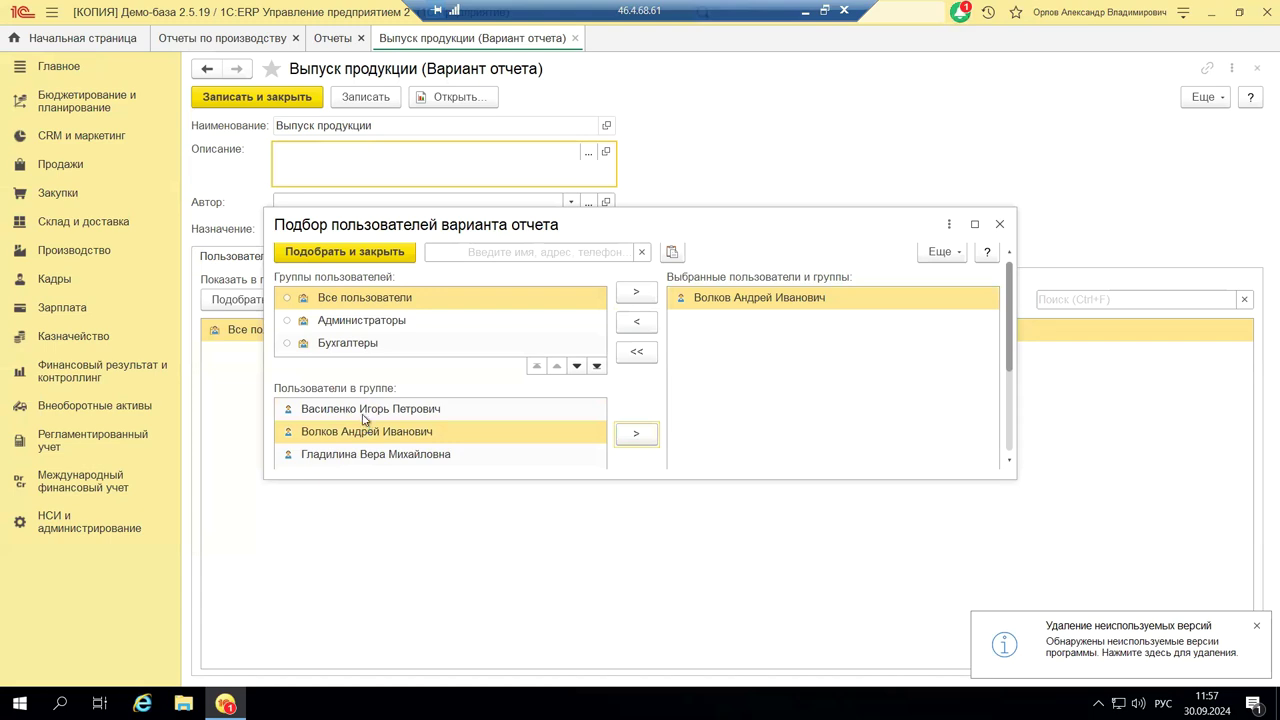
click(348, 410)
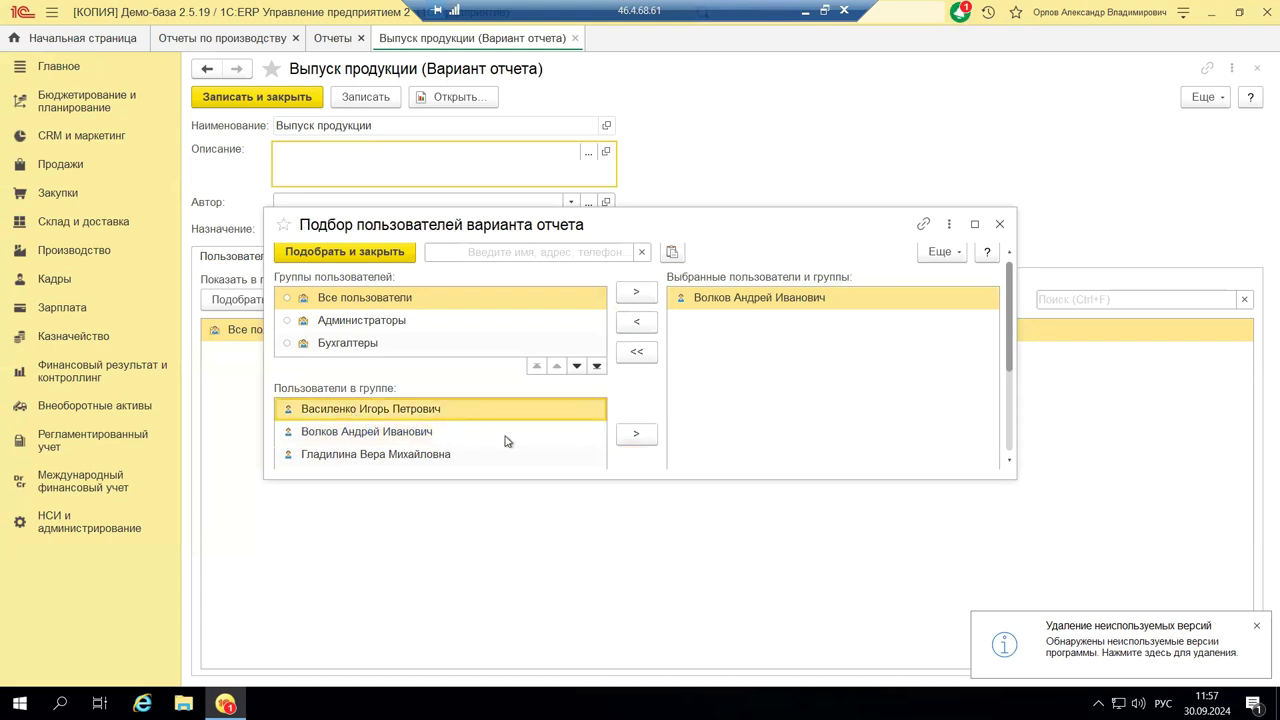
click(636, 433)
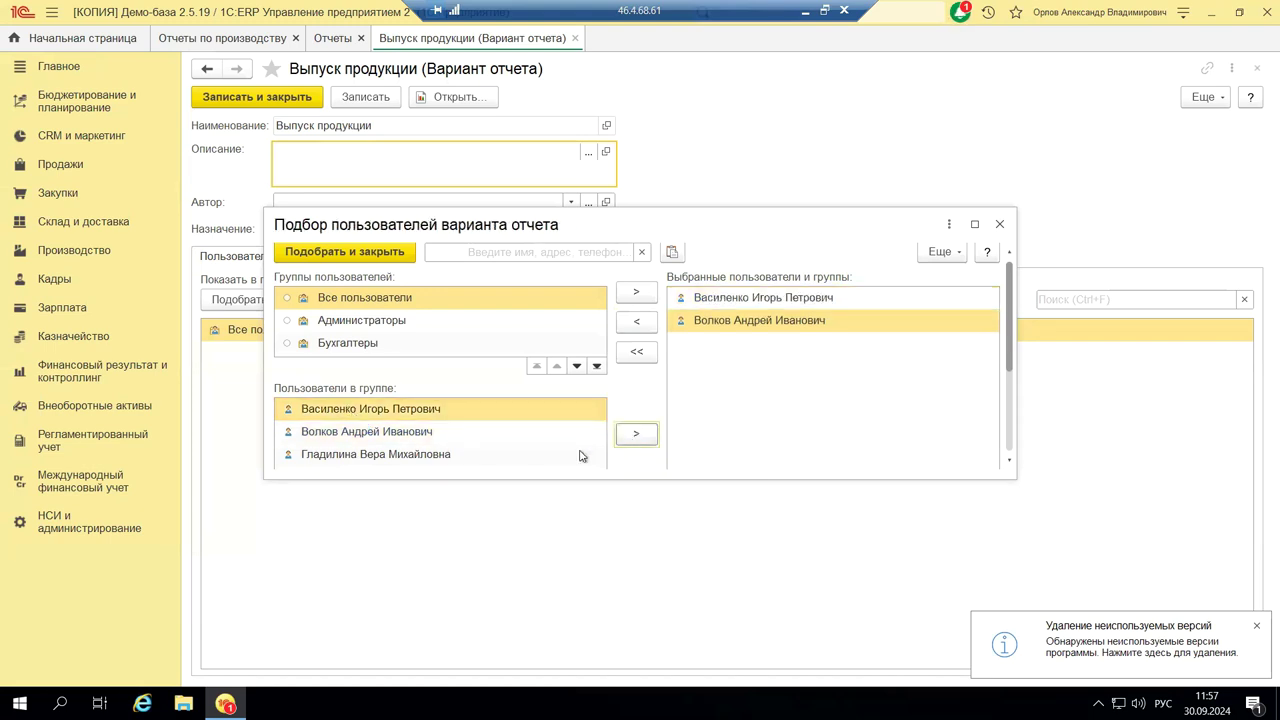
click(396, 457)
click(636, 433)
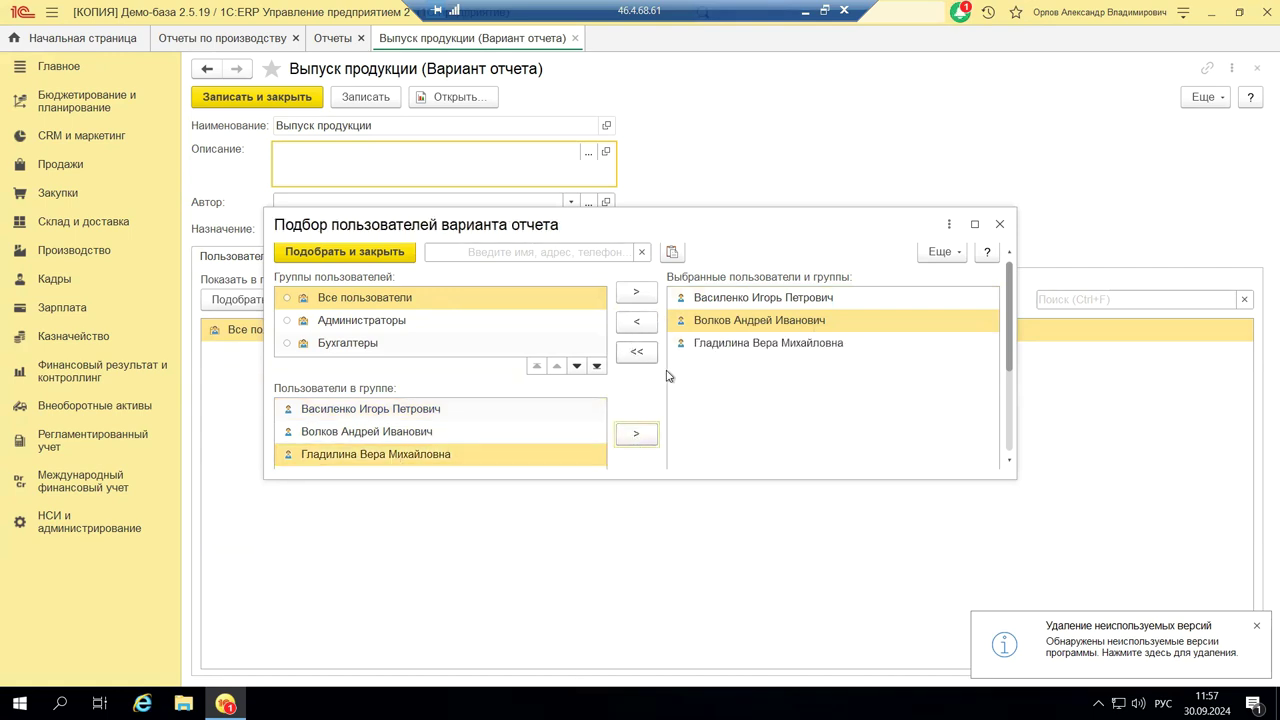
click(351, 259)
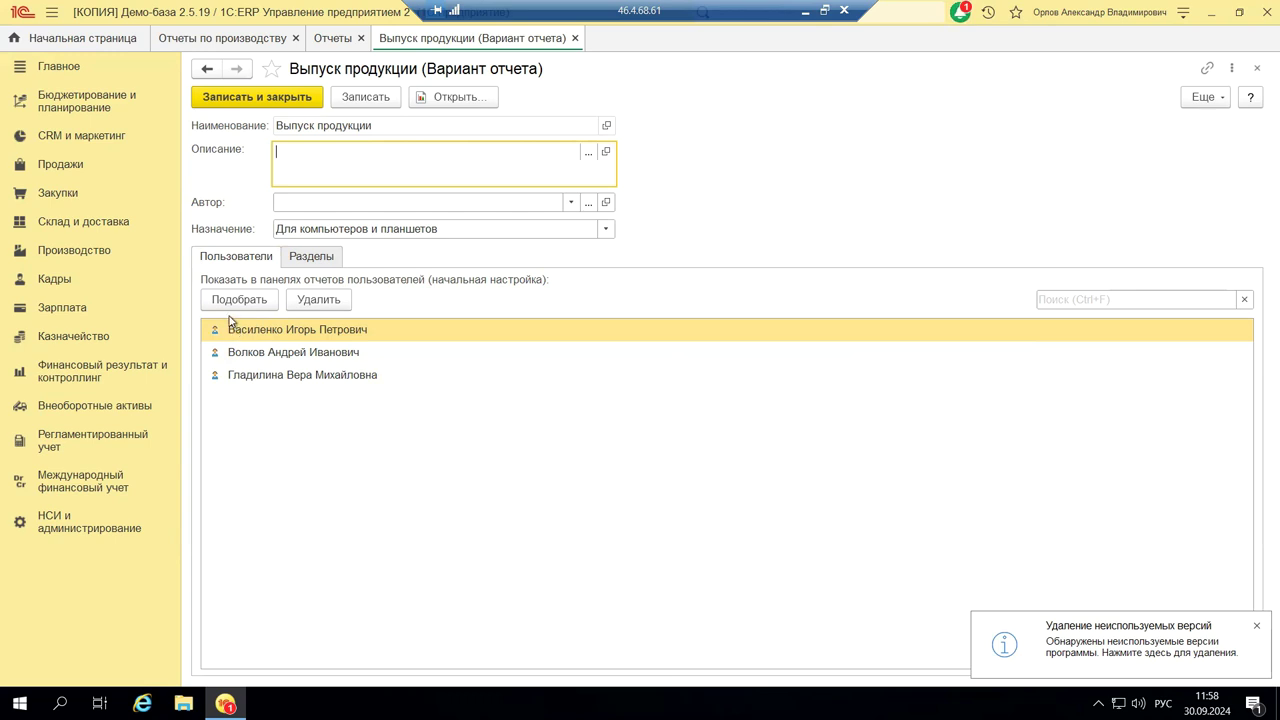
- Enable the Производство section for the Выпуск продукции report variant, then close the variant without saving the changes
click(323, 262)
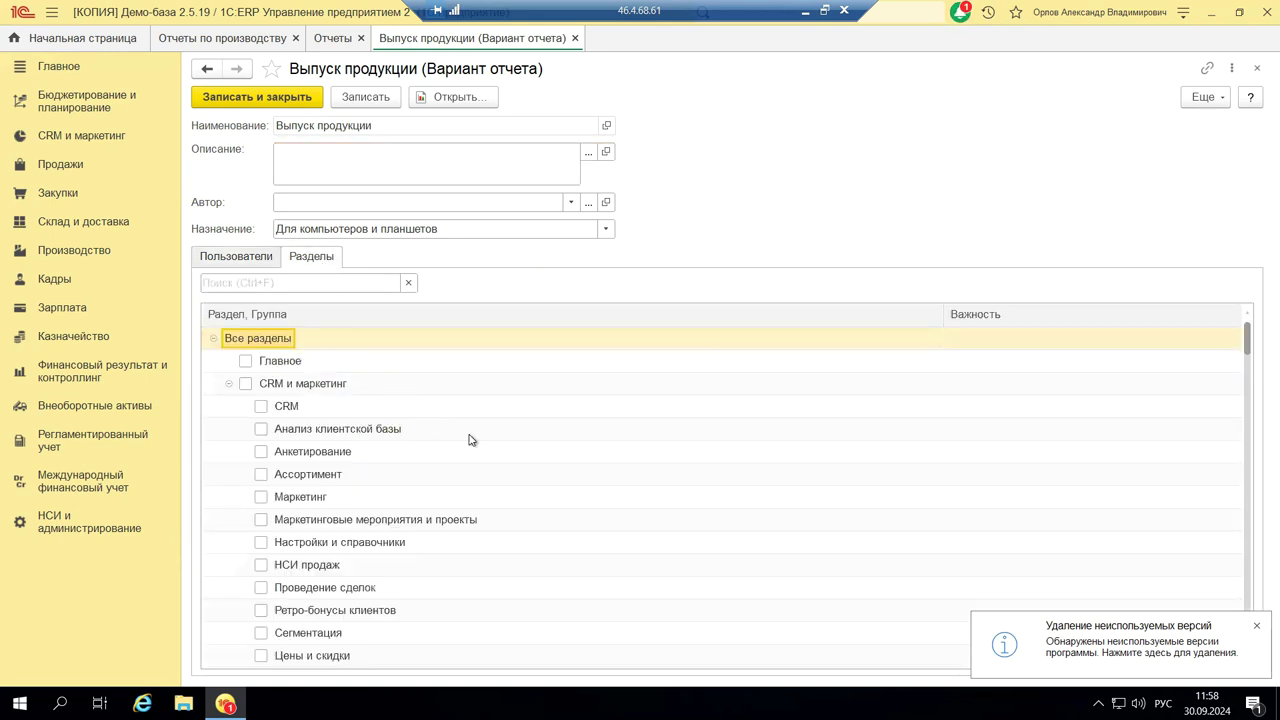
scroll(474, 449, down, 1)
scroll(474, 449, down, 3)
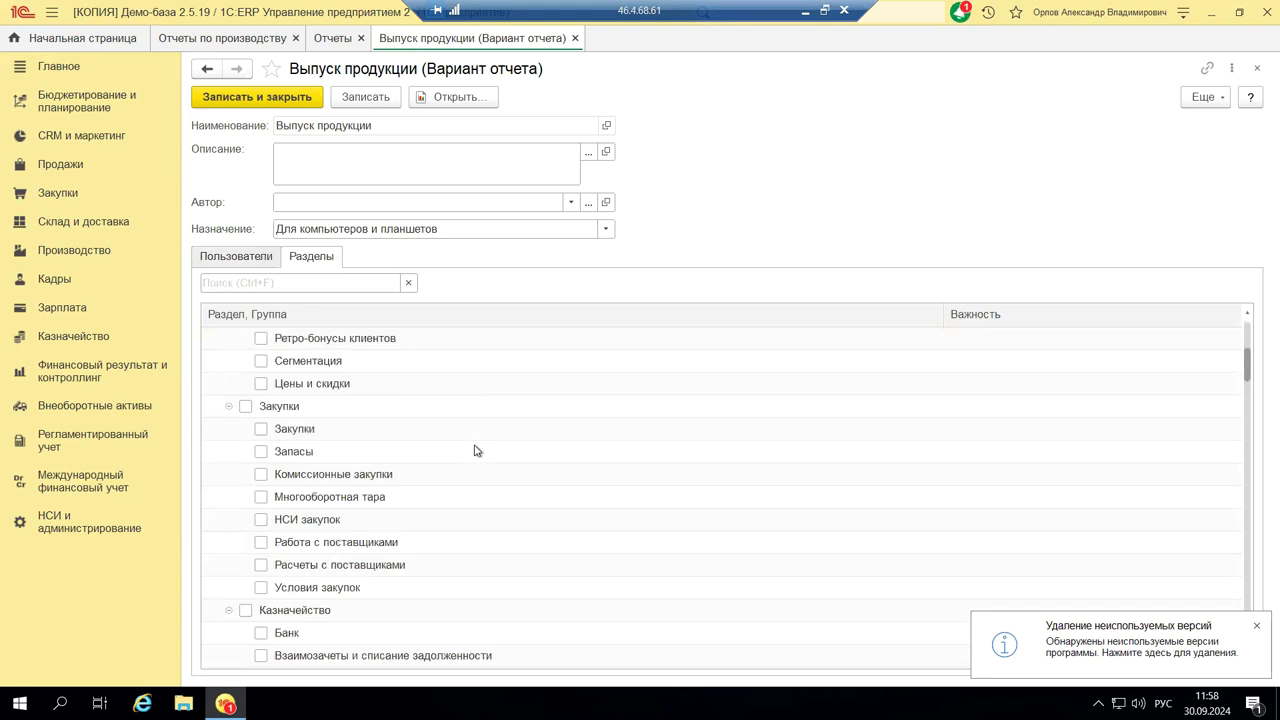
scroll(474, 449, down, 3)
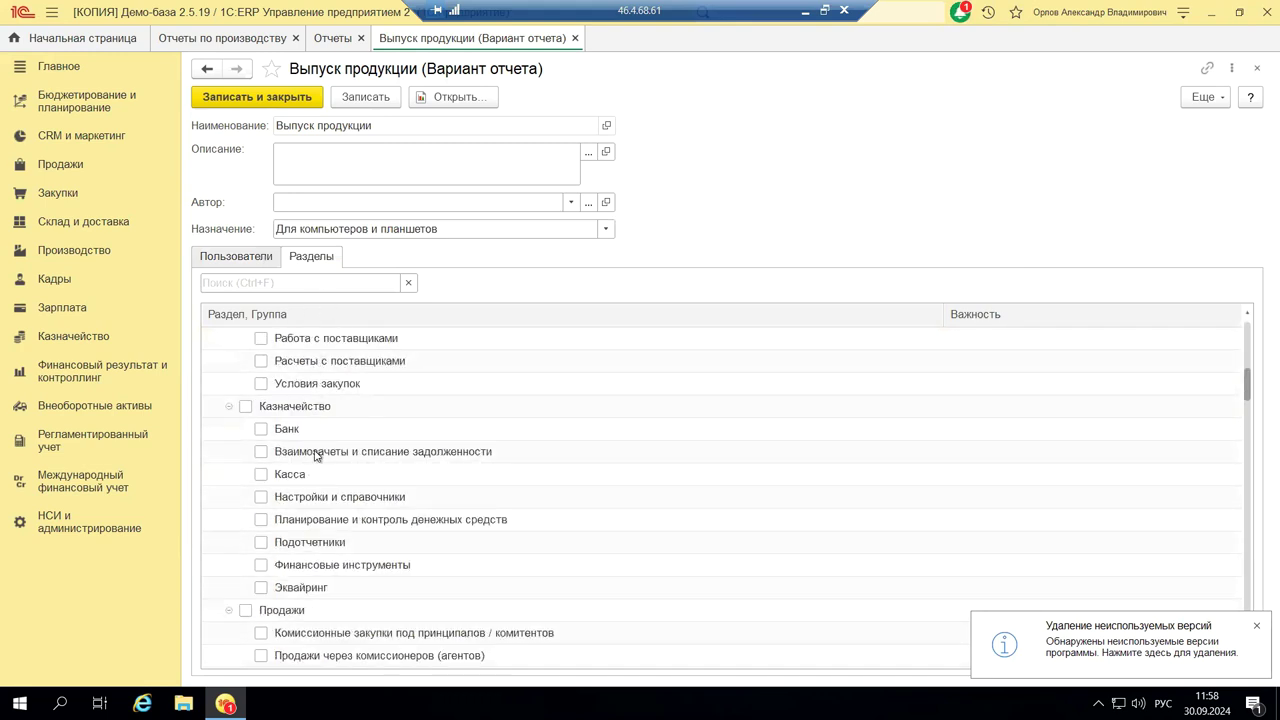
scroll(323, 536, down, 9)
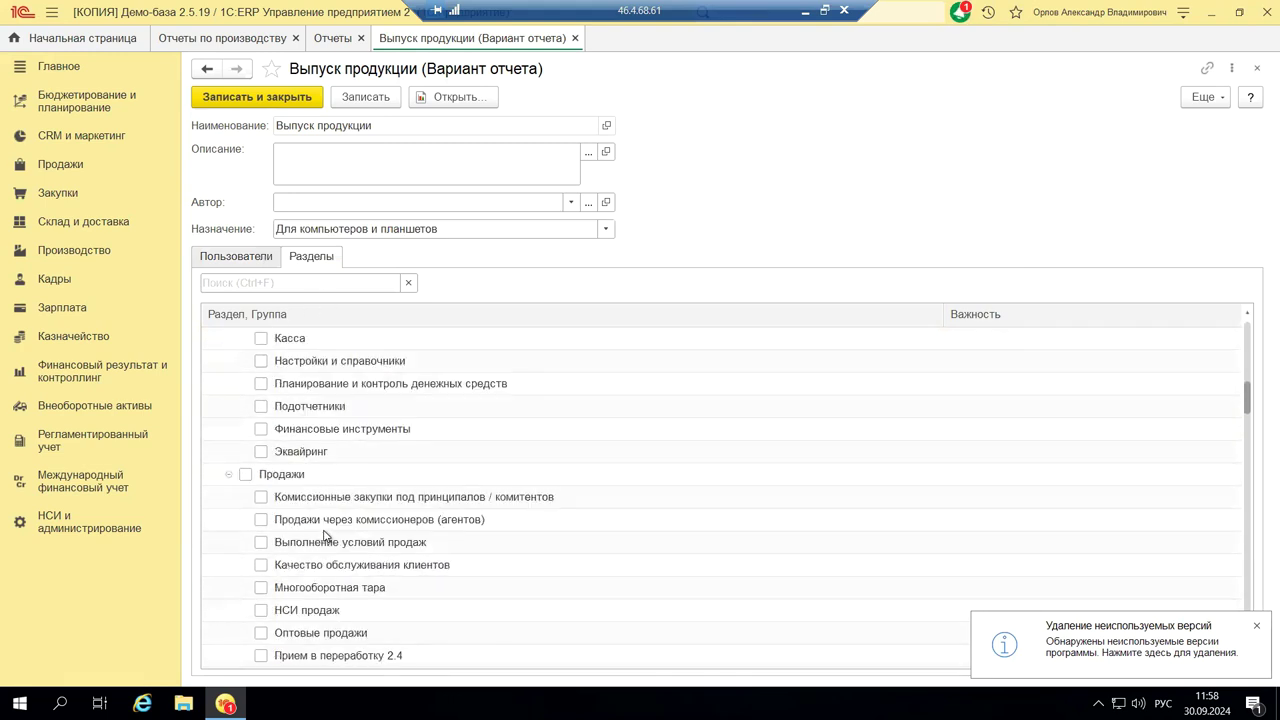
scroll(323, 536, down, 11)
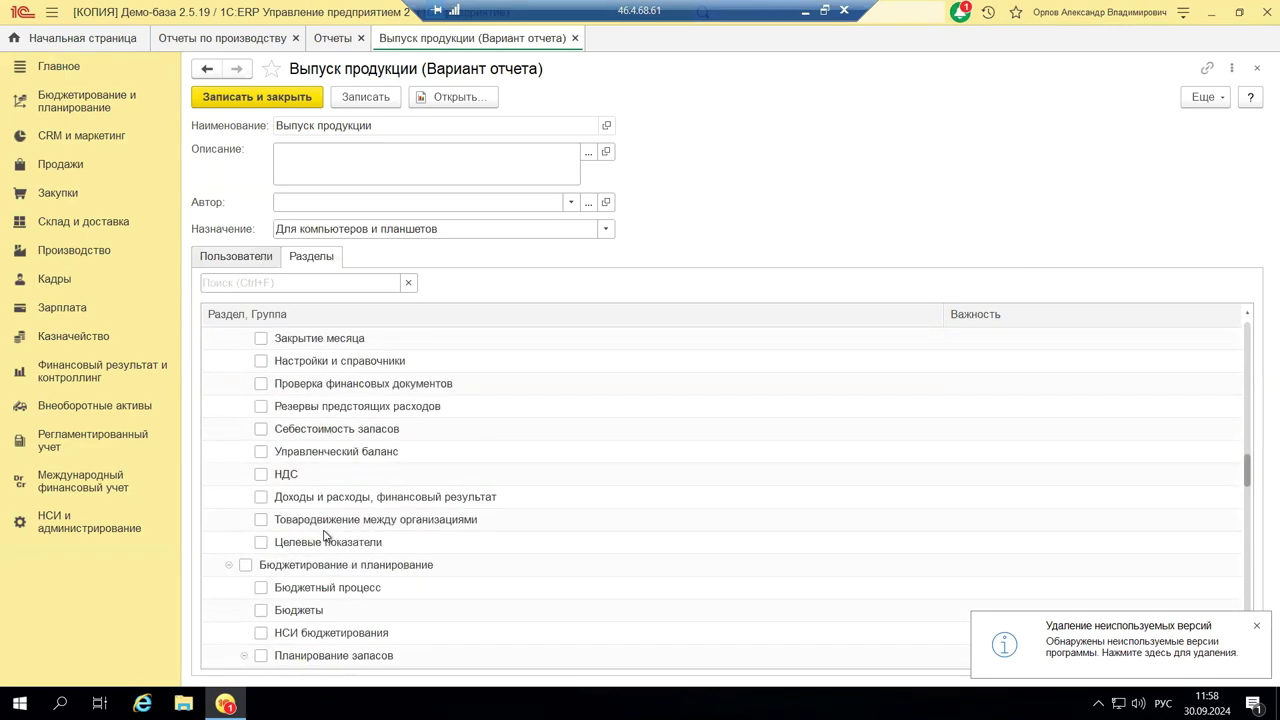
scroll(323, 536, up, 1)
scroll(323, 536, up, 1)
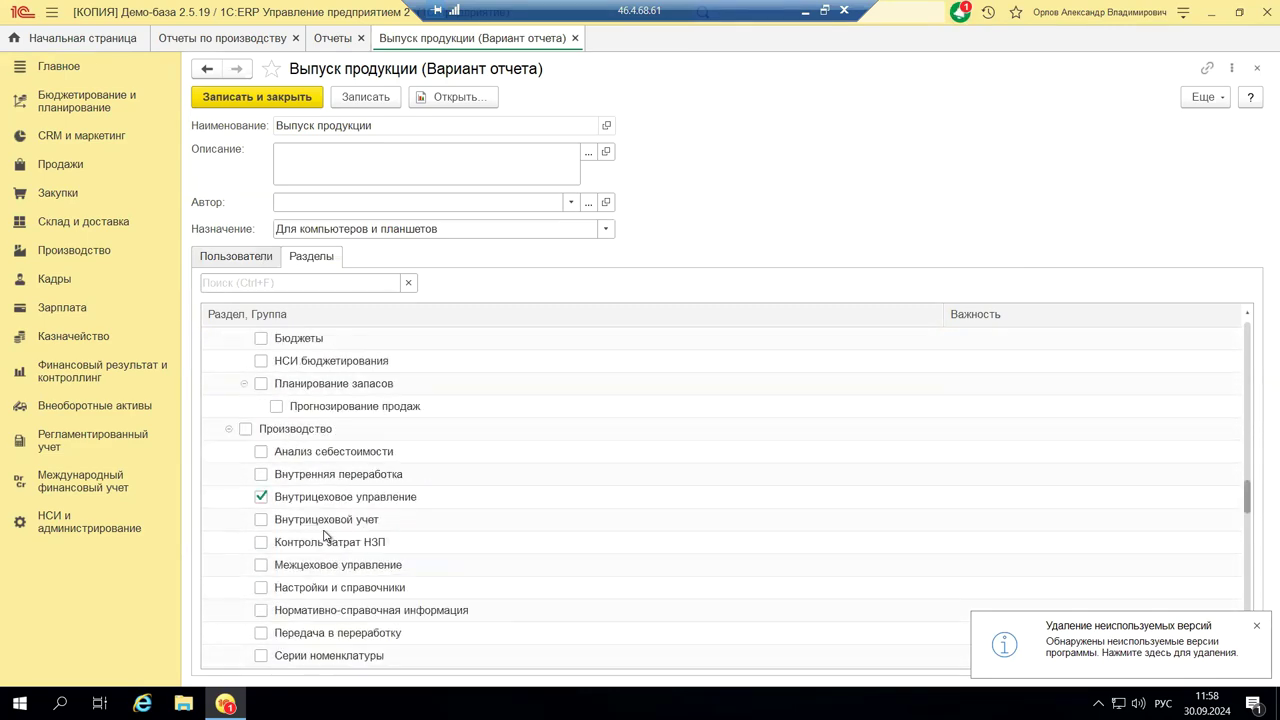
click(246, 429)
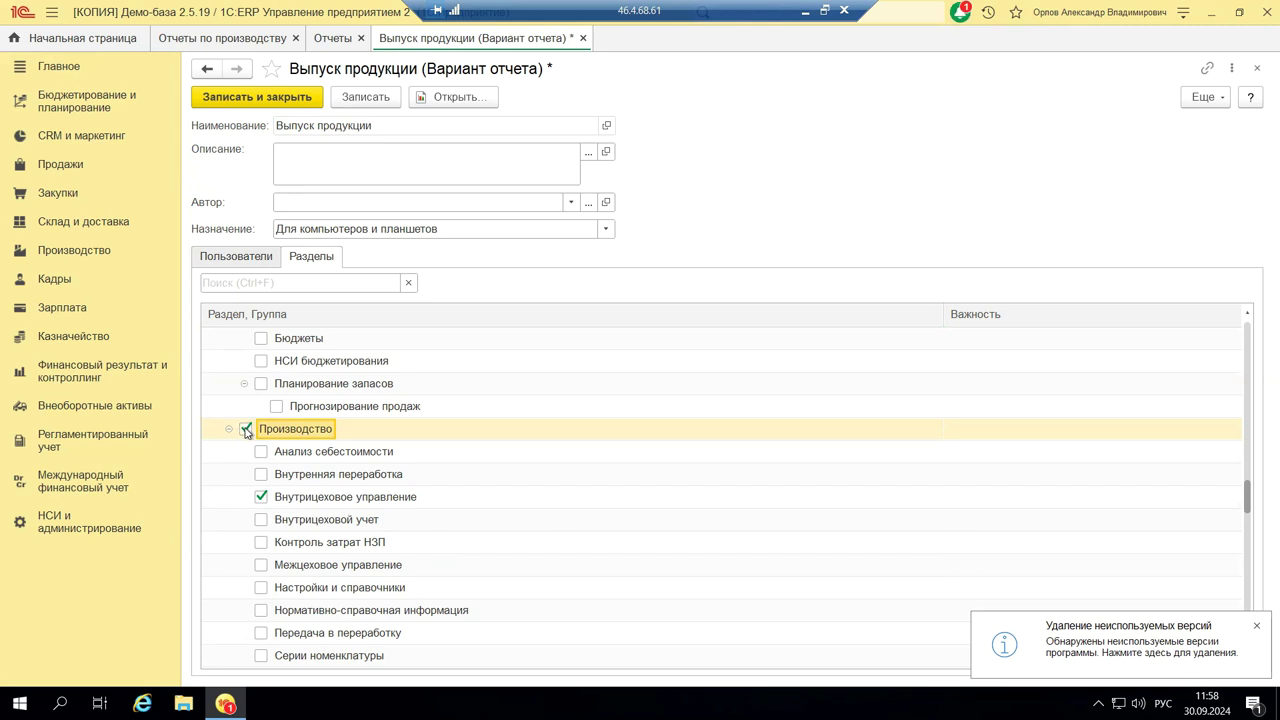
scroll(246, 432, down, 4)
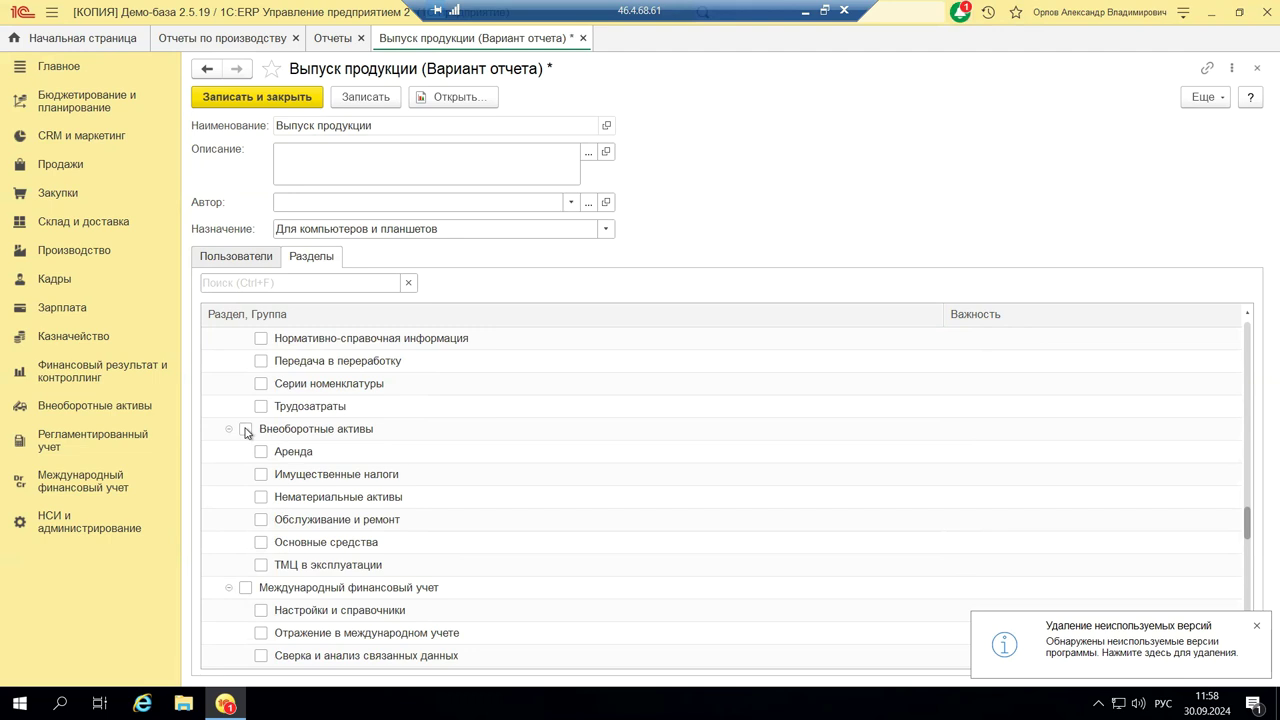
scroll(246, 432, up, 4)
click(246, 429)
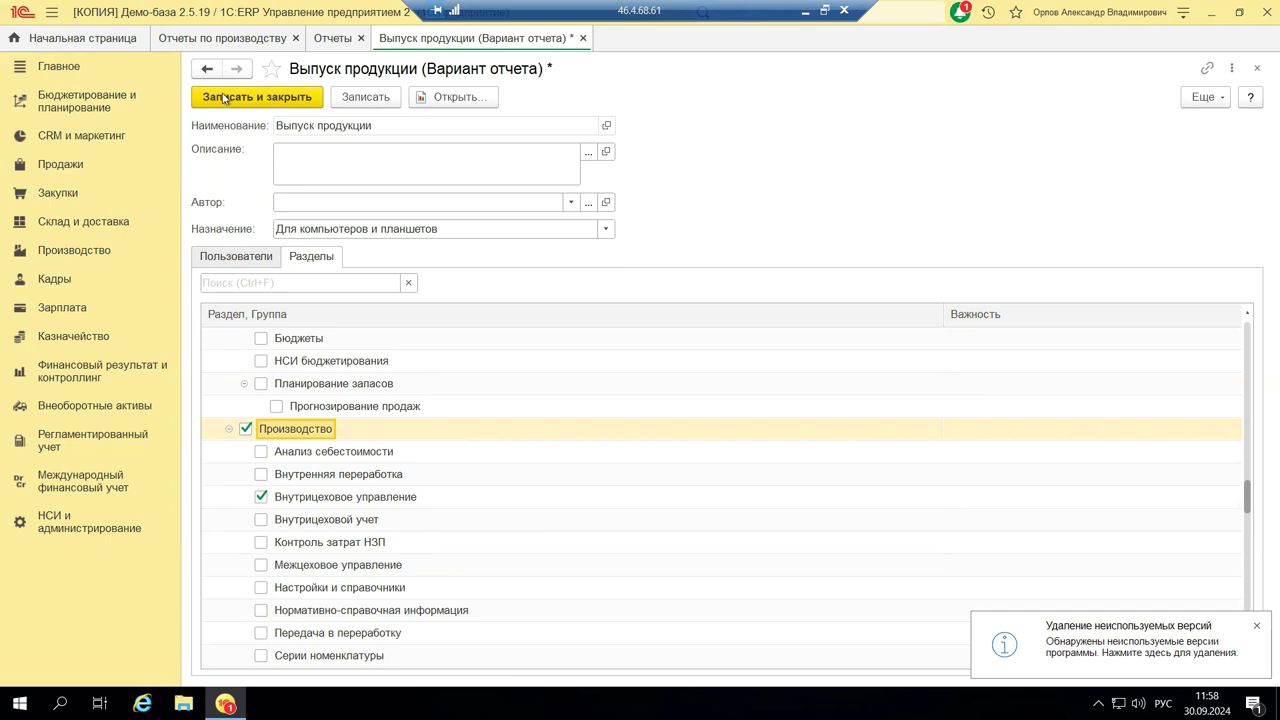
click(1257, 68)
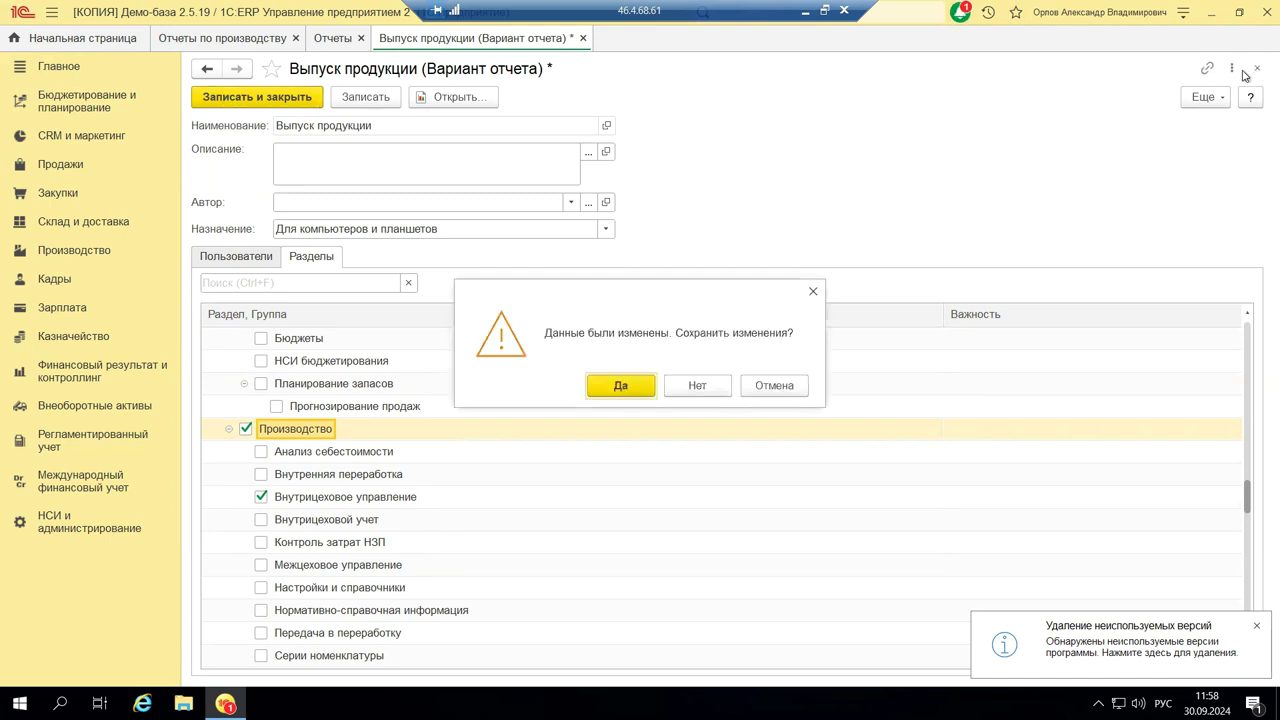
click(697, 387)
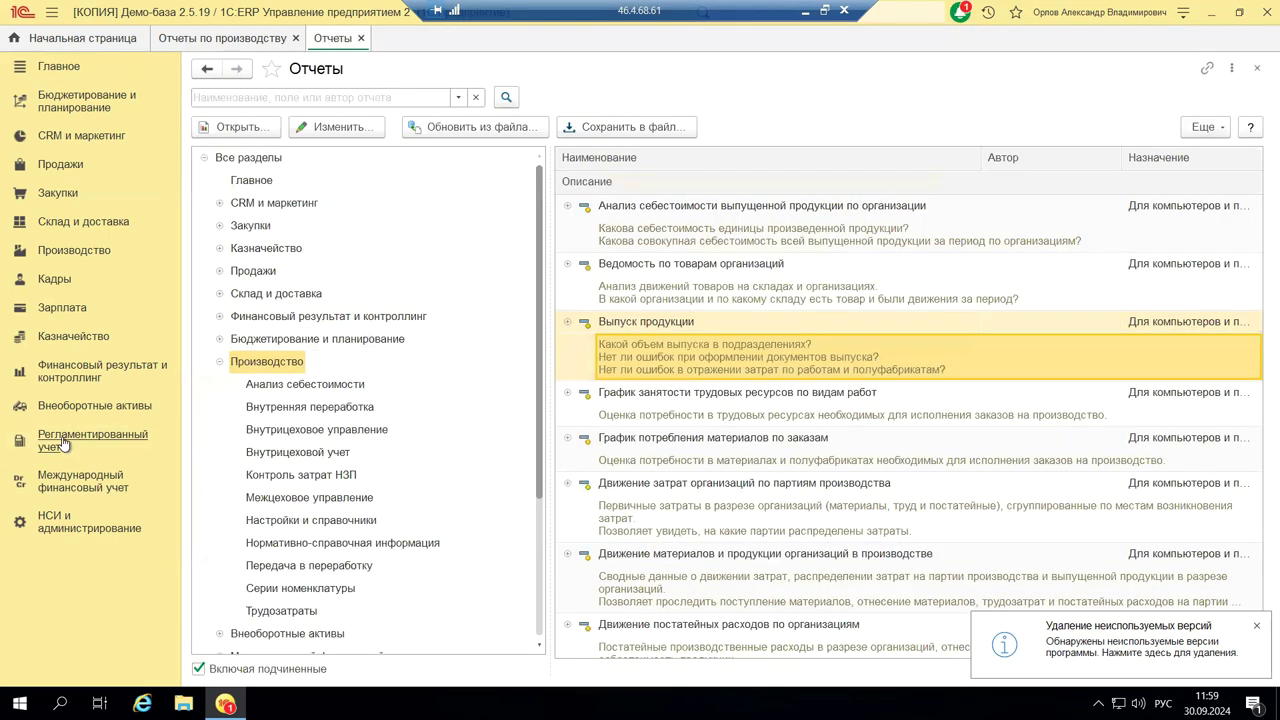
- Open the Оборотно-сальдовая ведомость по счету report from Стандартные бухгалтерские отчеты in the Регламентированный учет section
click(63, 443)
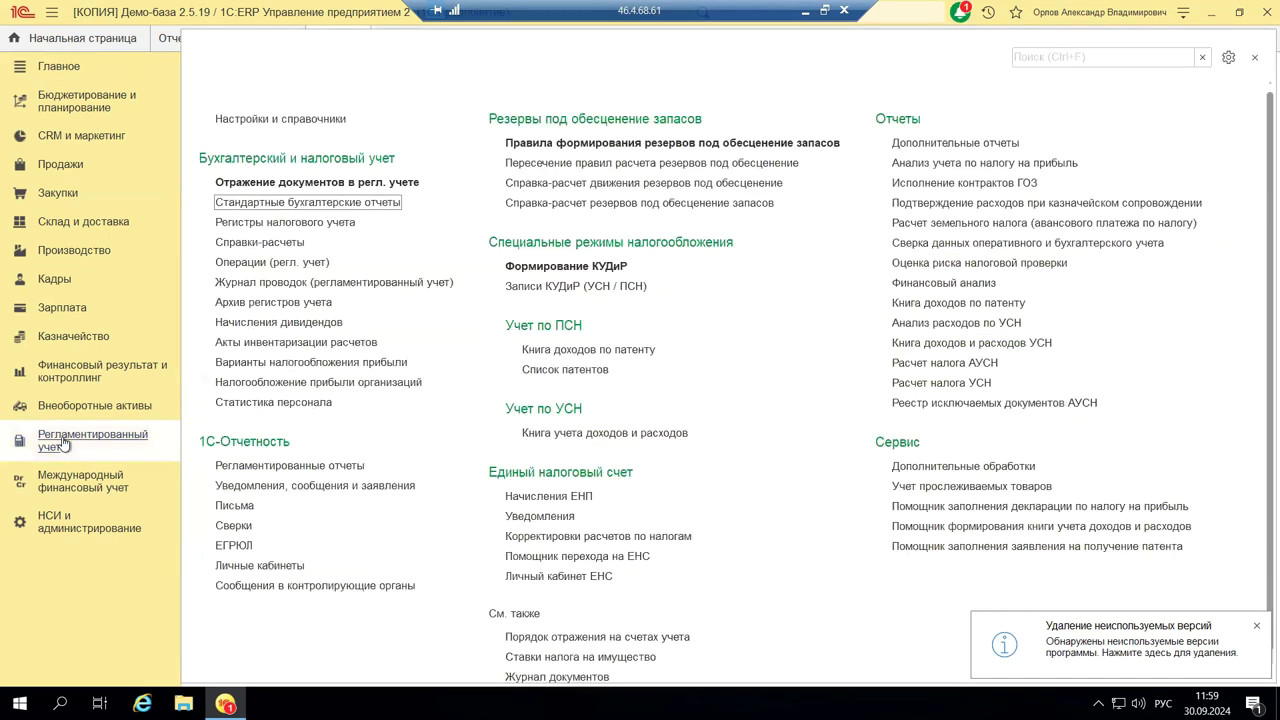
click(294, 203)
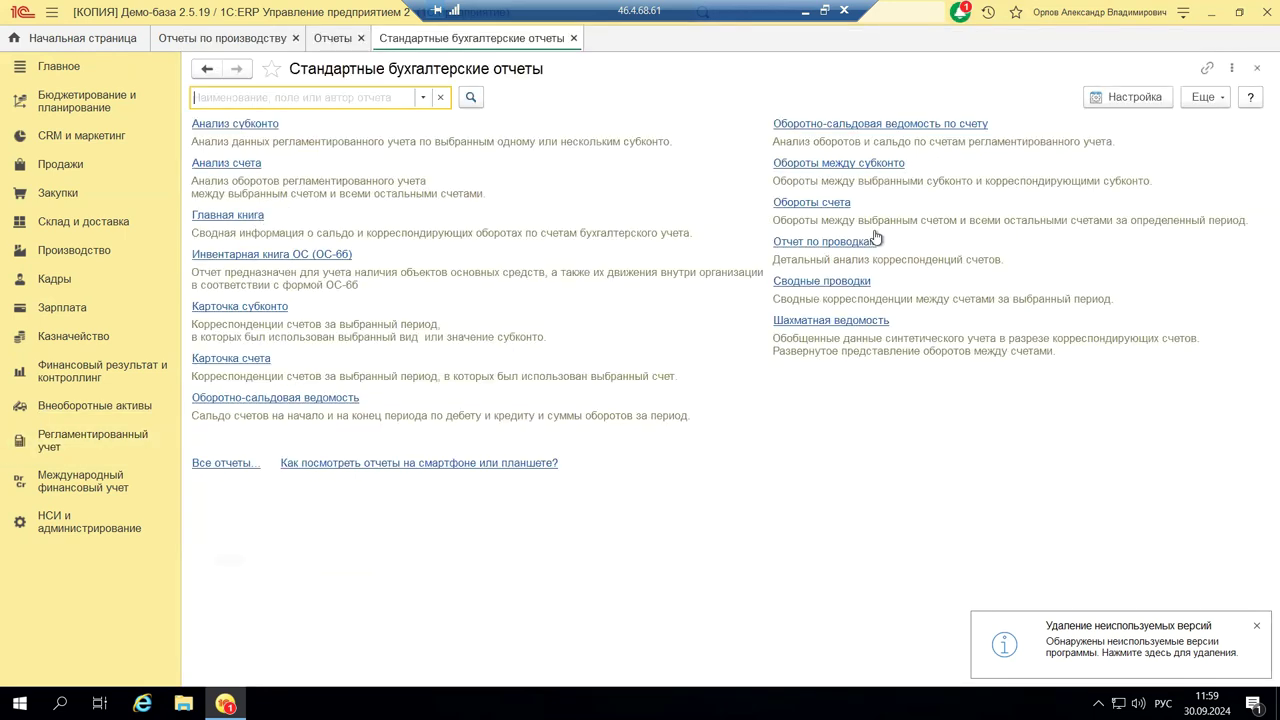
click(833, 128)
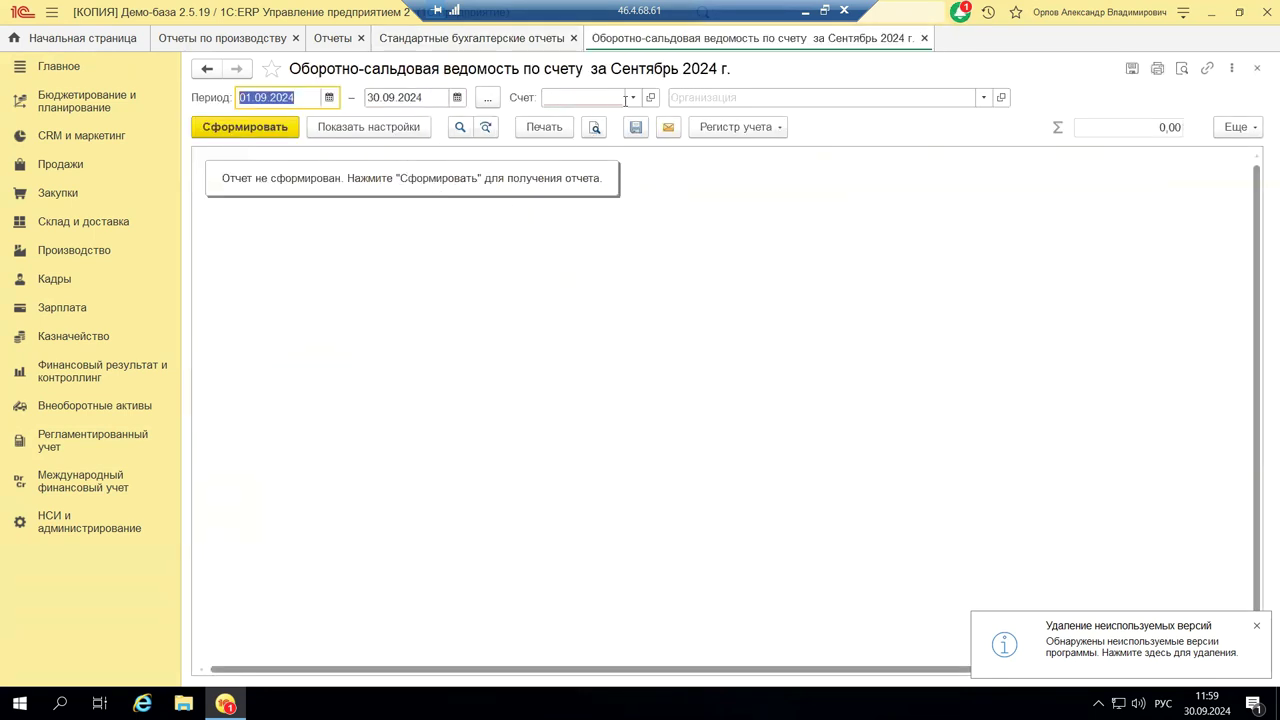
- Set the report's account to 43 (Готовая продукция) from the chart of accounts and generate it for the preset period
click(632, 97)
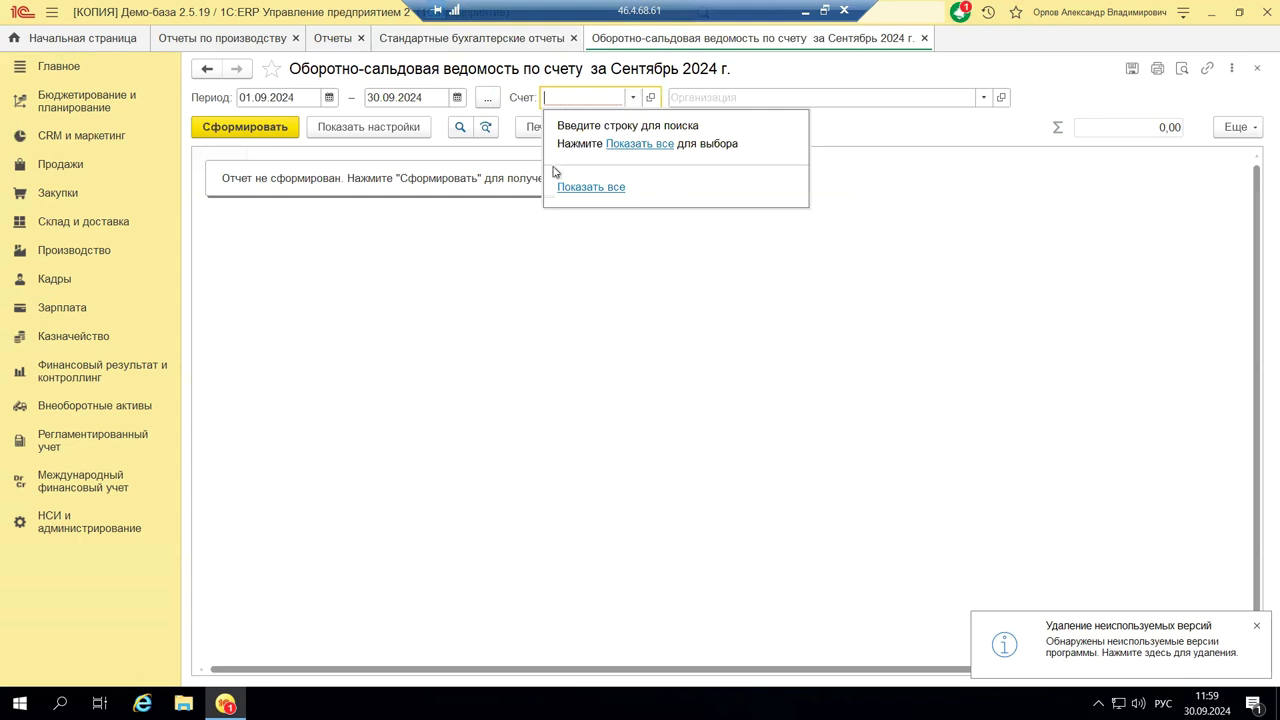
click(633, 98)
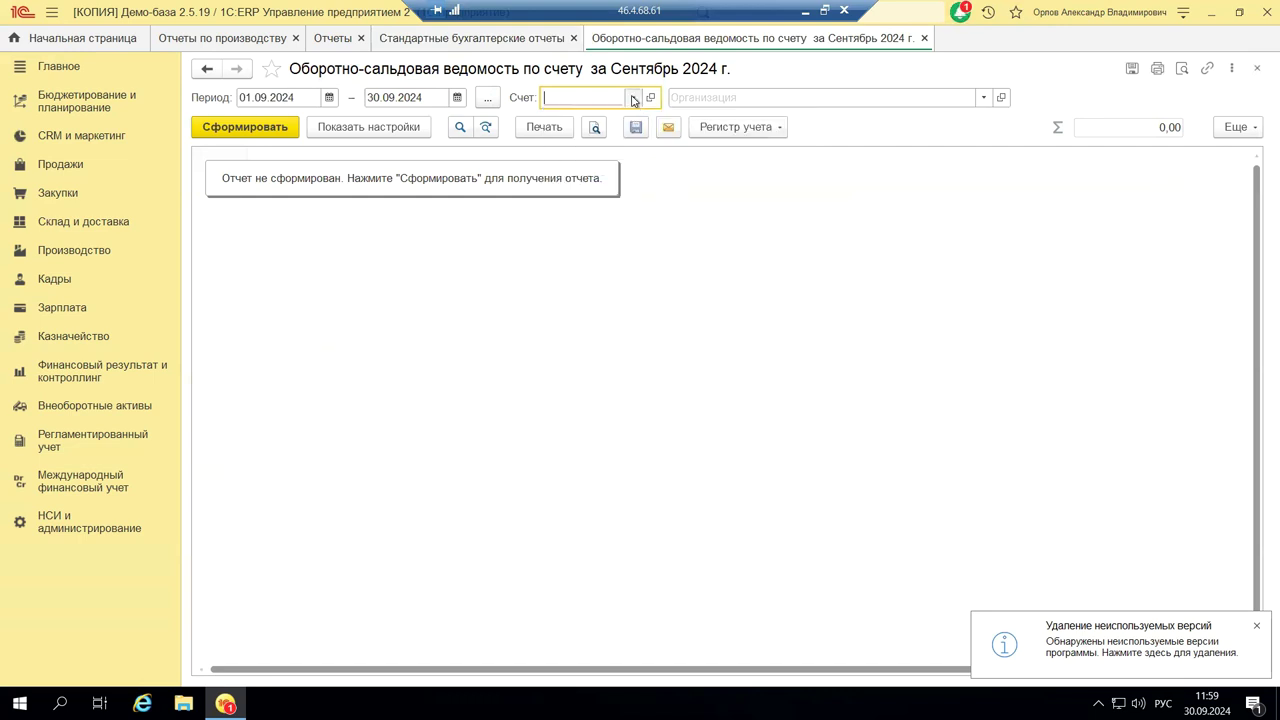
click(632, 98)
click(639, 141)
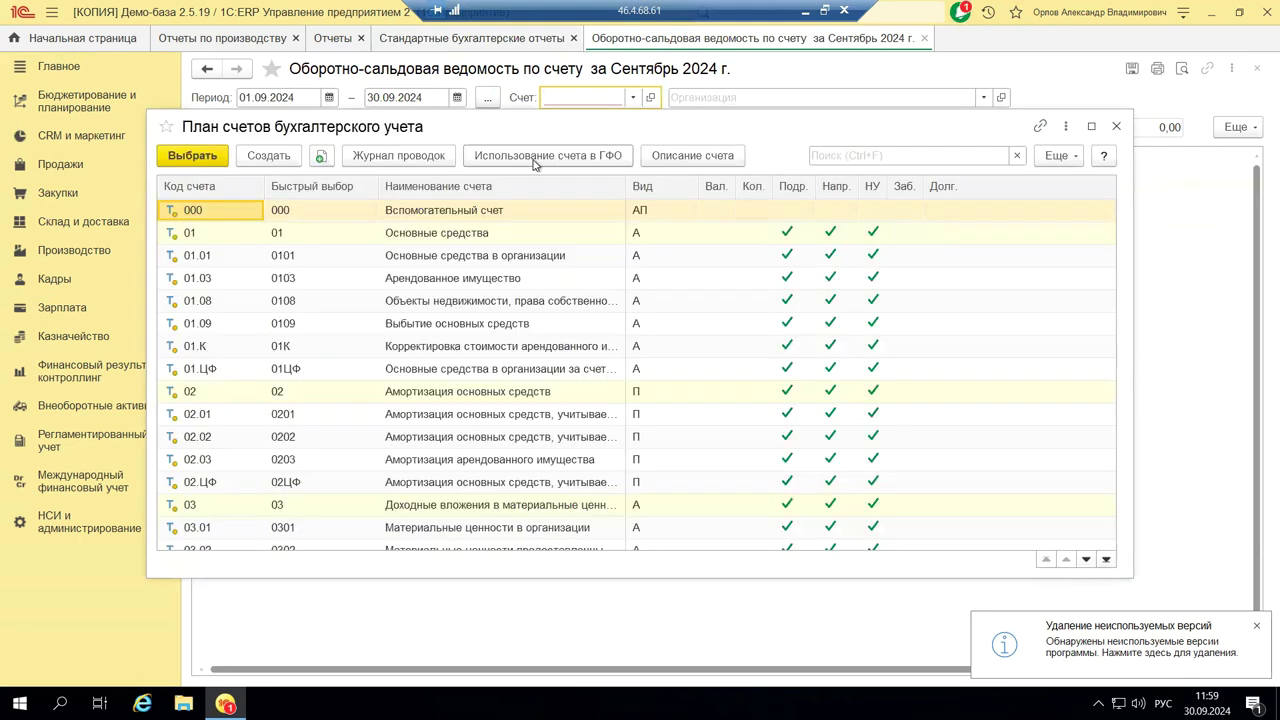
scroll(300, 475, down, 4)
scroll(335, 486, down, 12)
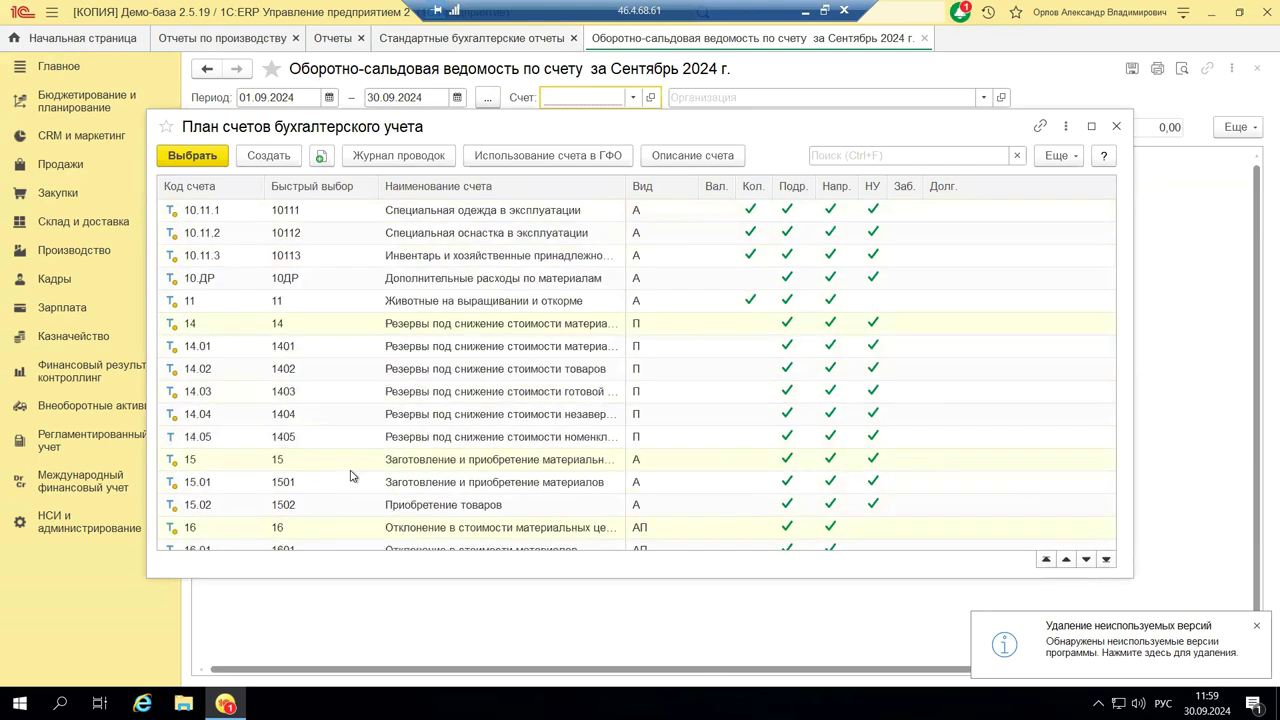
text(43)
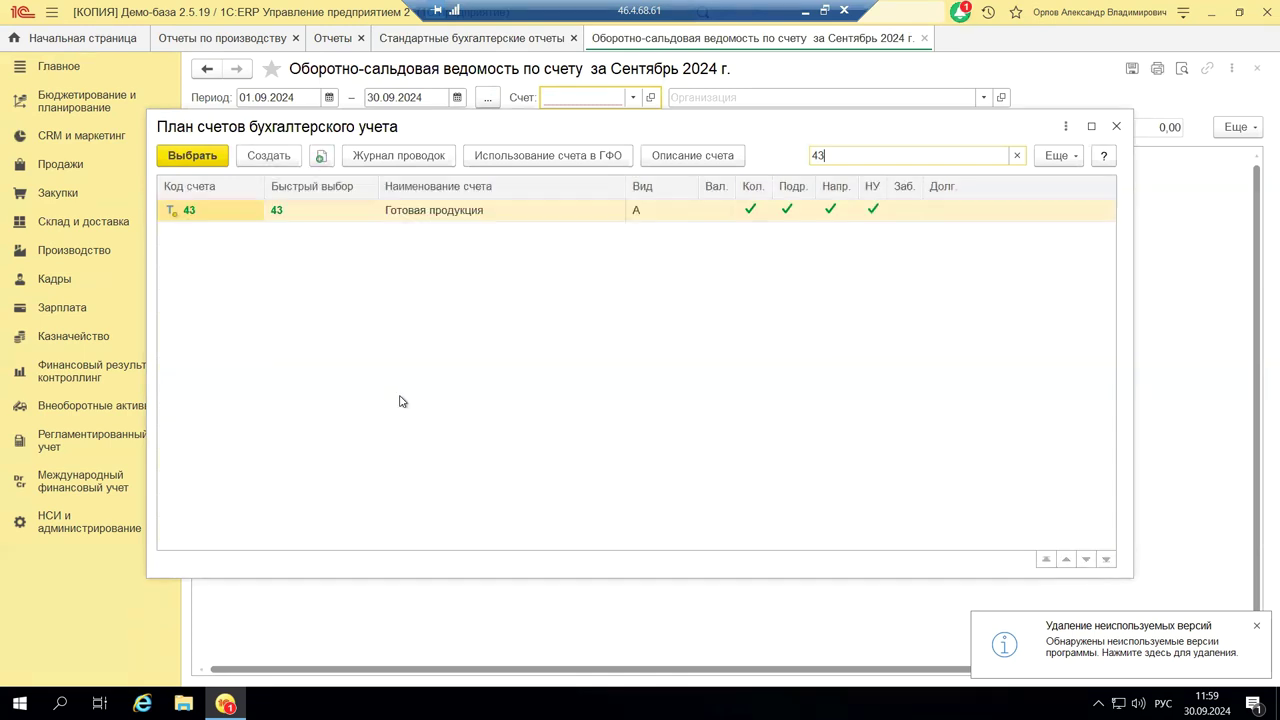
double_click(551, 210)
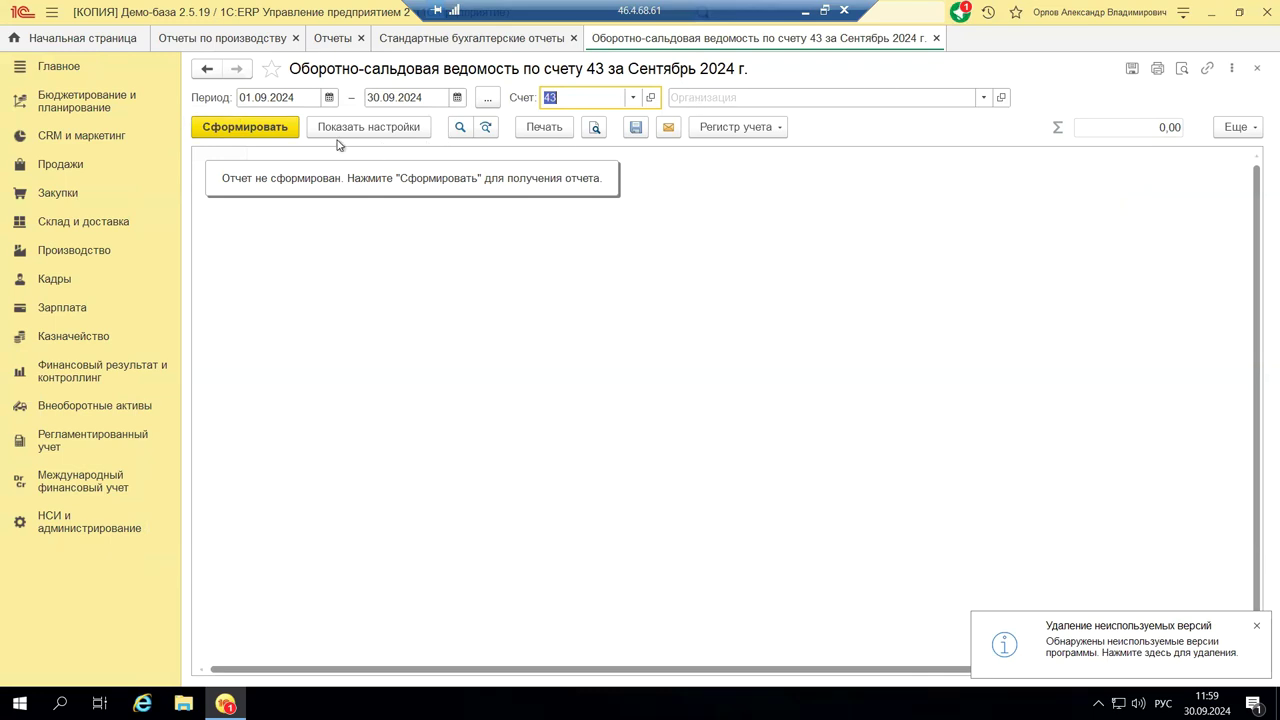
click(245, 128)
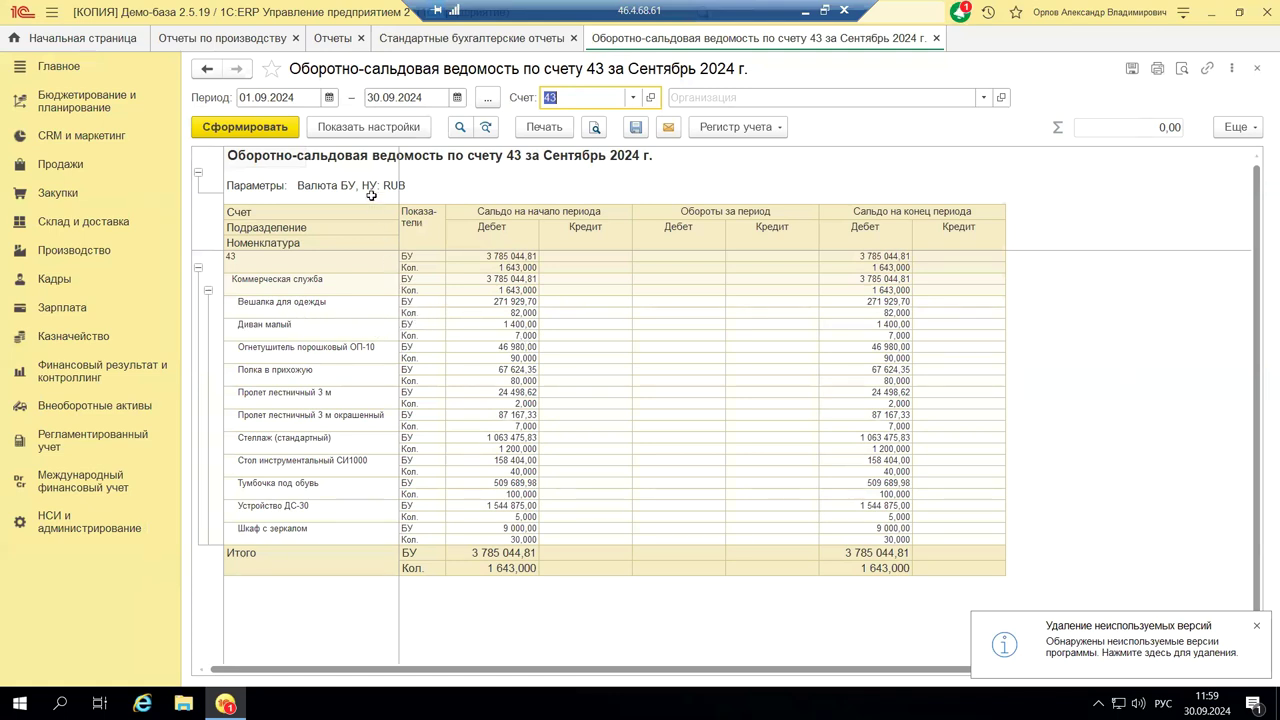
- Review the report's grouping and filter settings, add the УУ (данные управленческого учета) indicator and regenerate the report
click(357, 127)
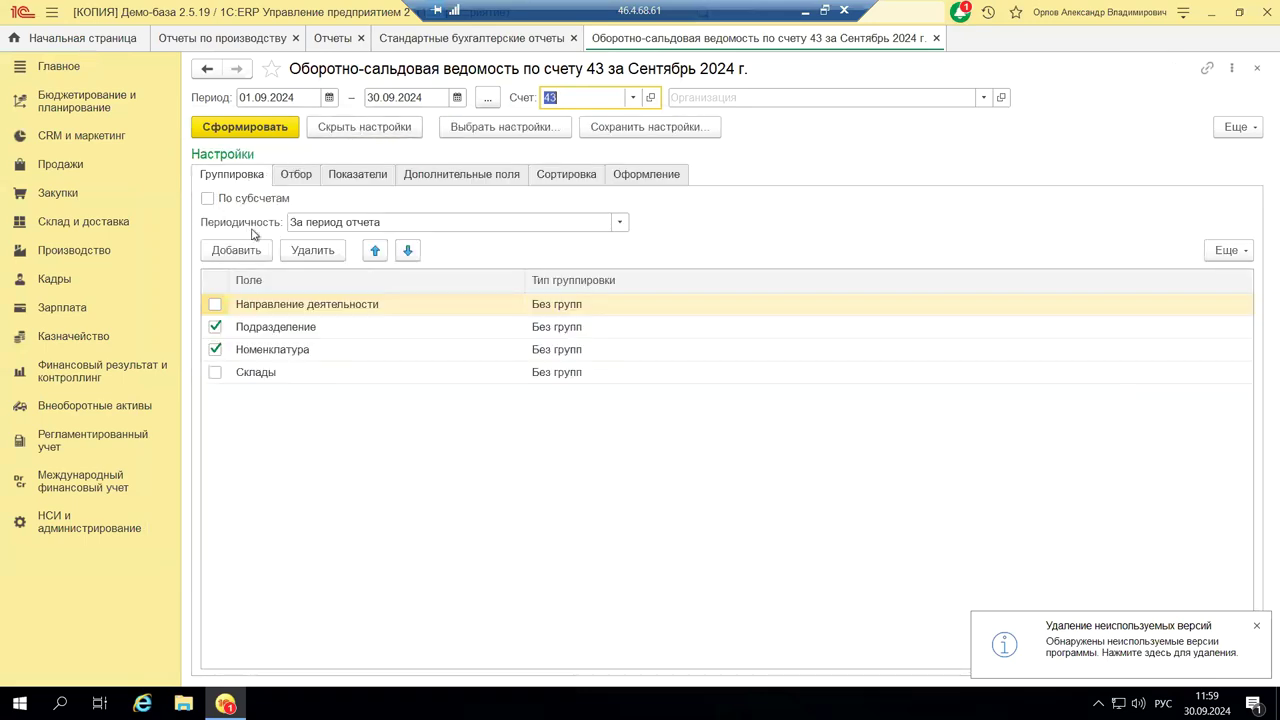
click(297, 175)
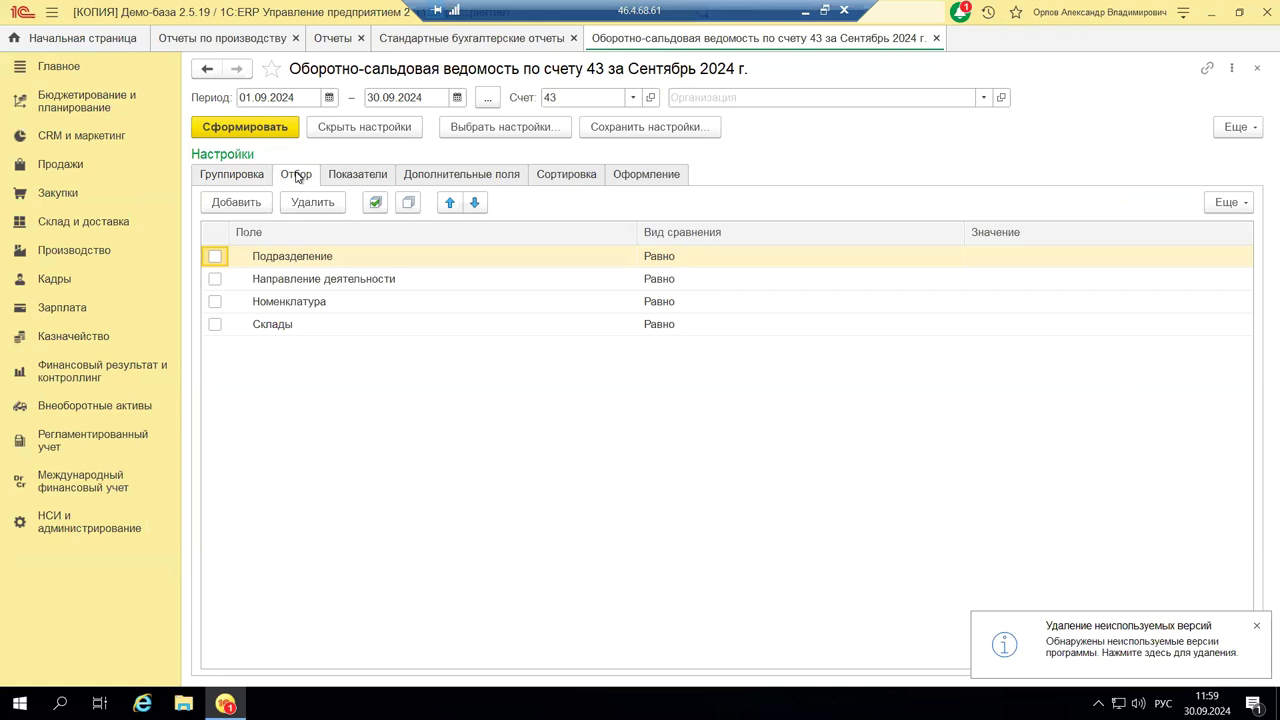
click(357, 174)
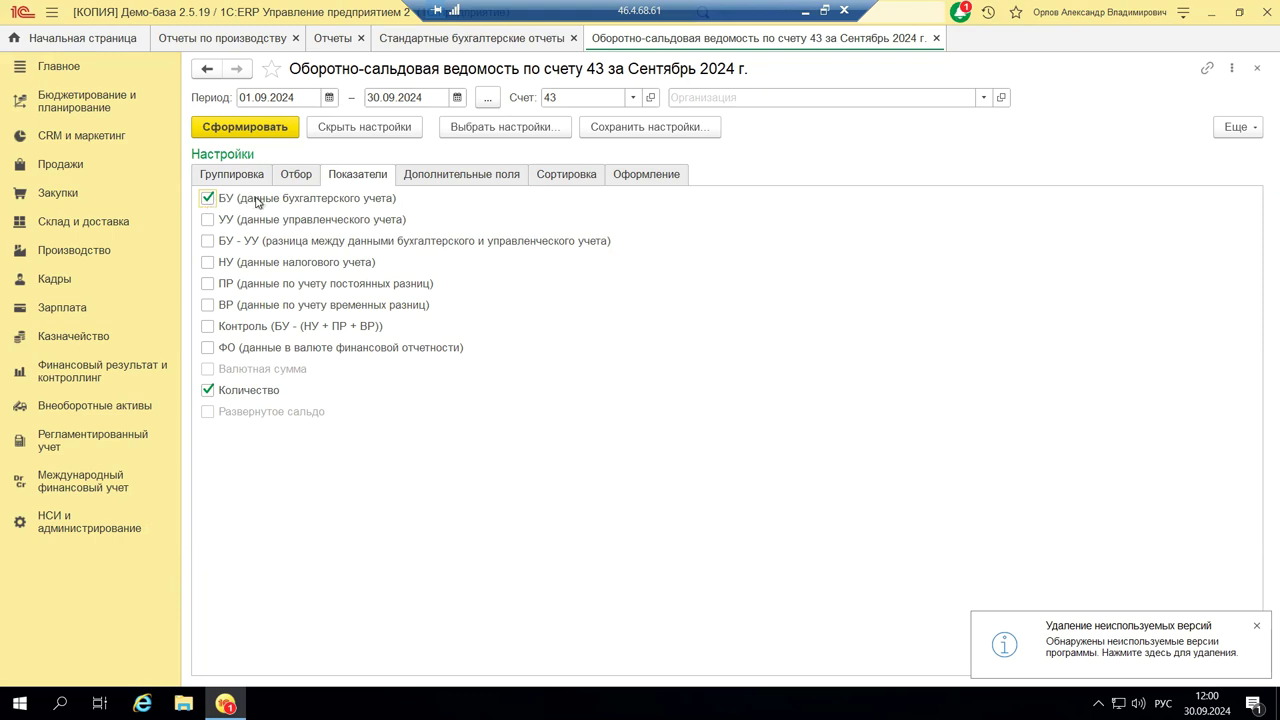
click(212, 221)
click(230, 126)
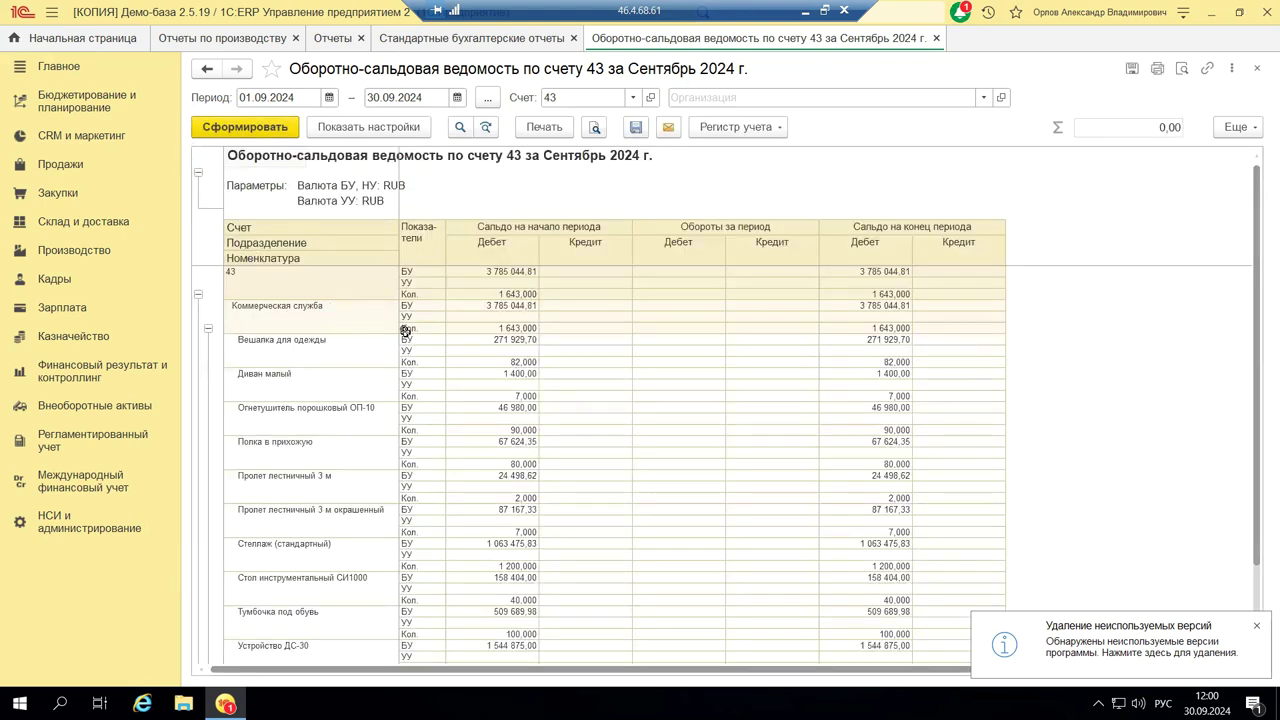